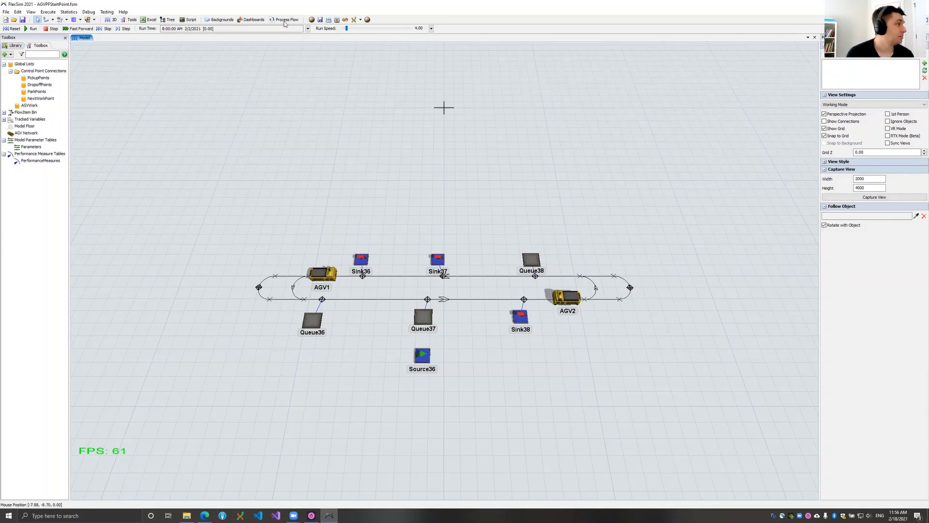
- Add an AGV object process flow to the model using the Basic AGV template
{"action": "left_click_drag", "start_coordinate": [458, 259], "coordinate": [459, 261]}
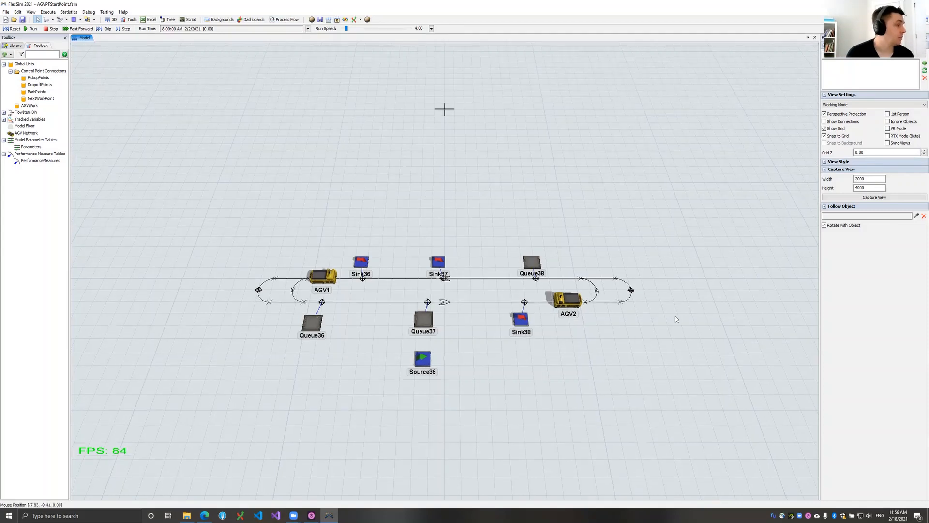
{"action": "left_click_drag", "start_coordinate": [600, 379], "coordinate": [583, 386]}
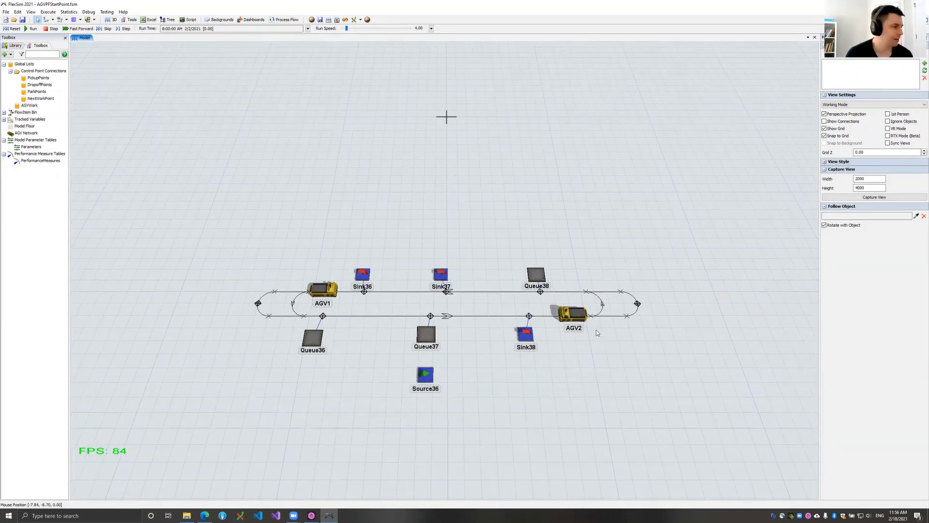
{"action": "left_click_drag", "start_coordinate": [644, 358], "coordinate": [647, 378]}
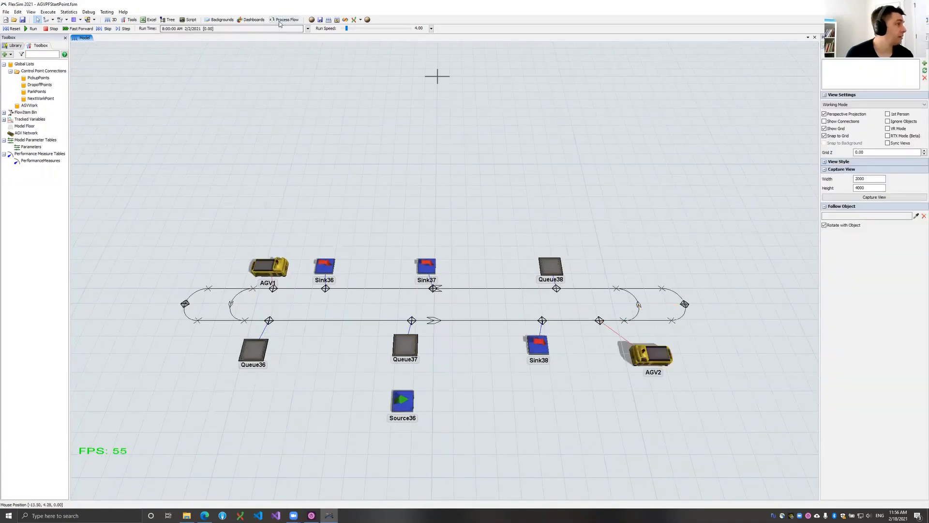
{"action": "left_click", "coordinate": [284, 20]}
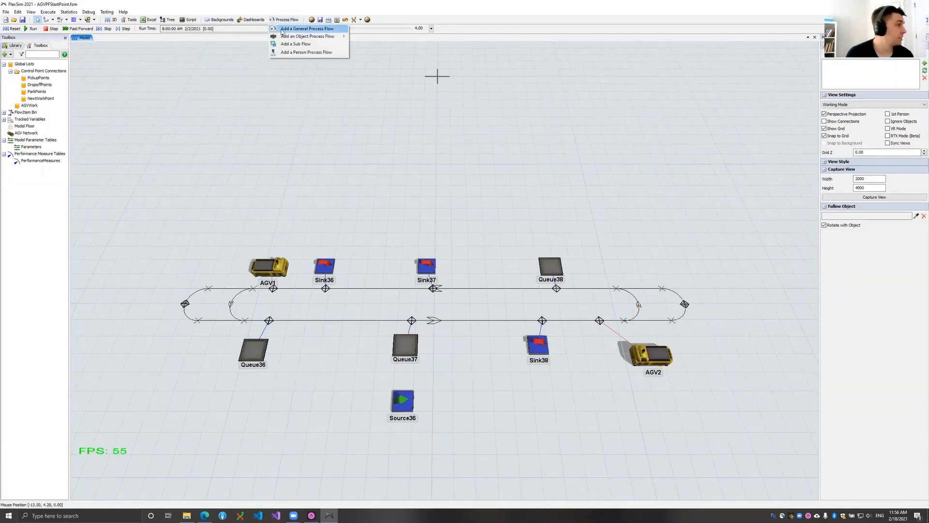
{"action": "mouse_move", "coordinate": [283, 38]}
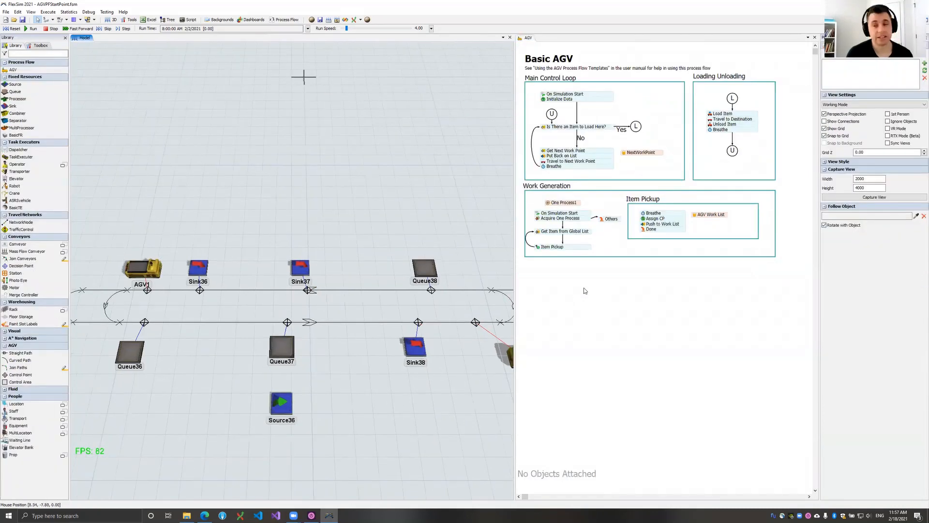
- Attach AGV2 as an instance of the AGV process flow
{"action": "left_click", "coordinate": [584, 291]}
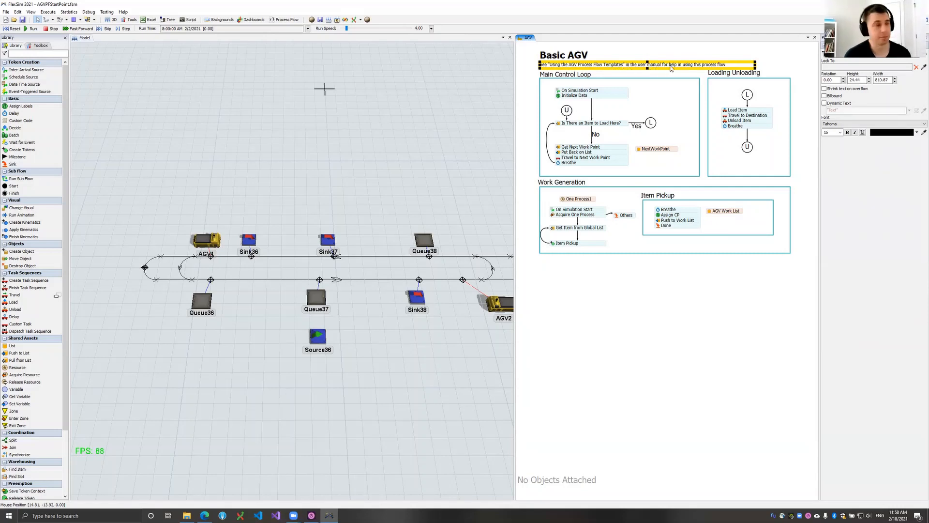
{"action": "left_click", "coordinate": [582, 310]}
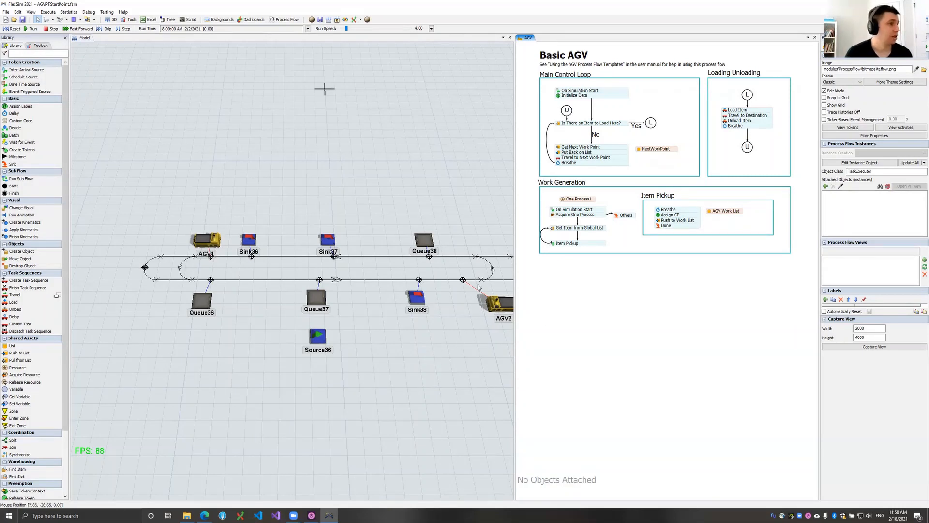
{"action": "left_click_drag", "start_coordinate": [574, 271], "coordinate": [568, 272]}
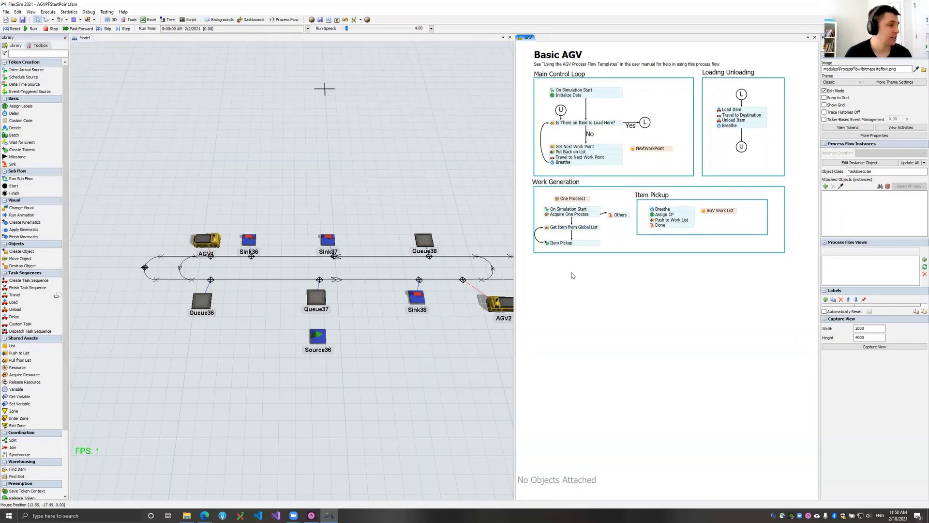
{"action": "left_click", "coordinate": [427, 335]}
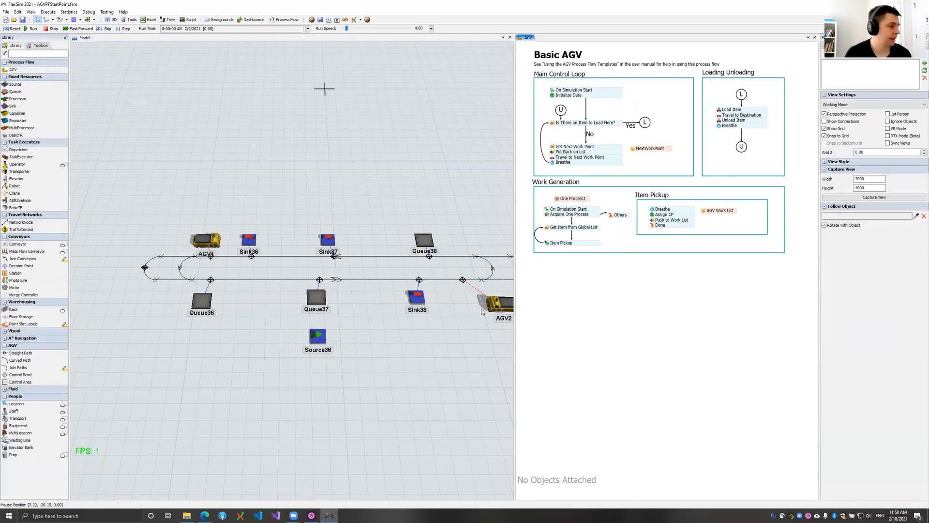
{"action": "left_click_drag", "start_coordinate": [502, 341], "coordinate": [473, 346]}
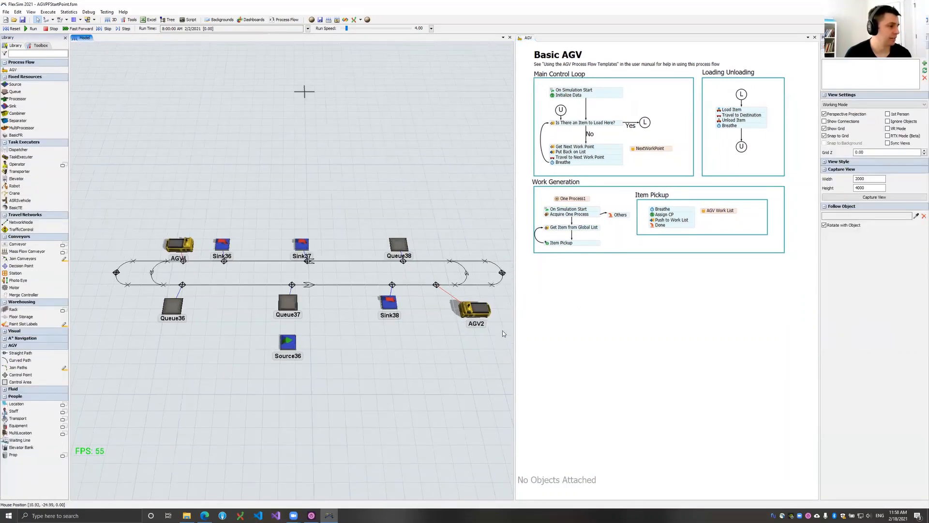
{"action": "right_click", "coordinate": [483, 309]}
{"action": "mouse_move", "coordinate": [506, 330]}
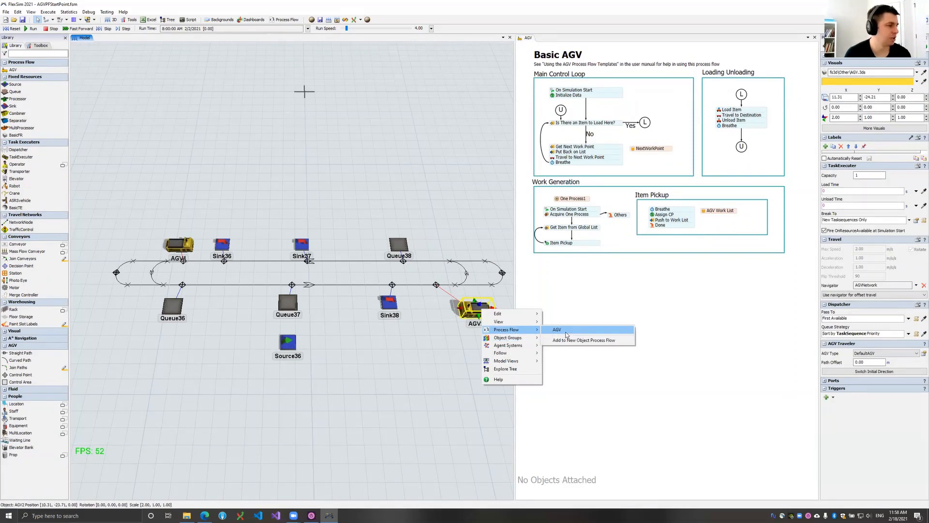
{"action": "left_click", "coordinate": [557, 330]}
- Attach AGV1 as an instance of the AGV process flow
{"action": "right_click", "coordinate": [193, 247]}
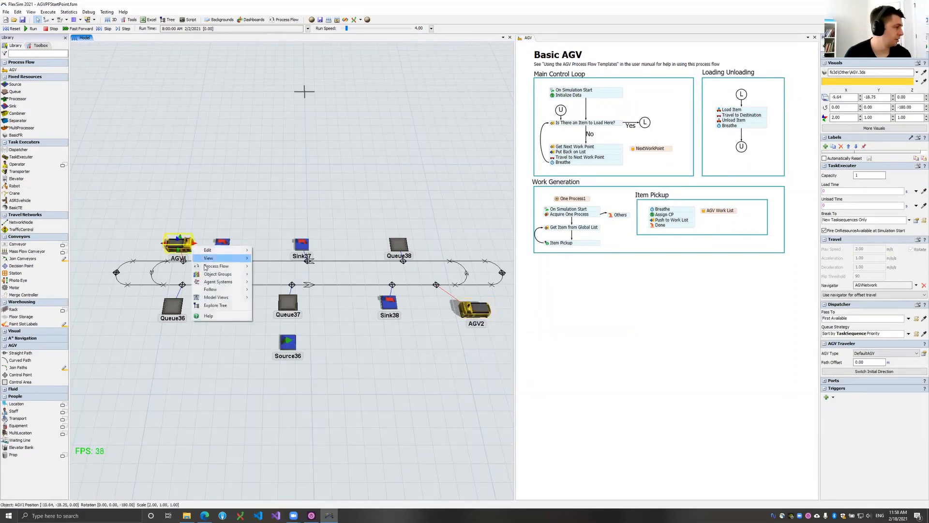
{"action": "mouse_move", "coordinate": [215, 266]}
{"action": "left_click", "coordinate": [264, 266]}
{"action": "left_click", "coordinate": [366, 341]}
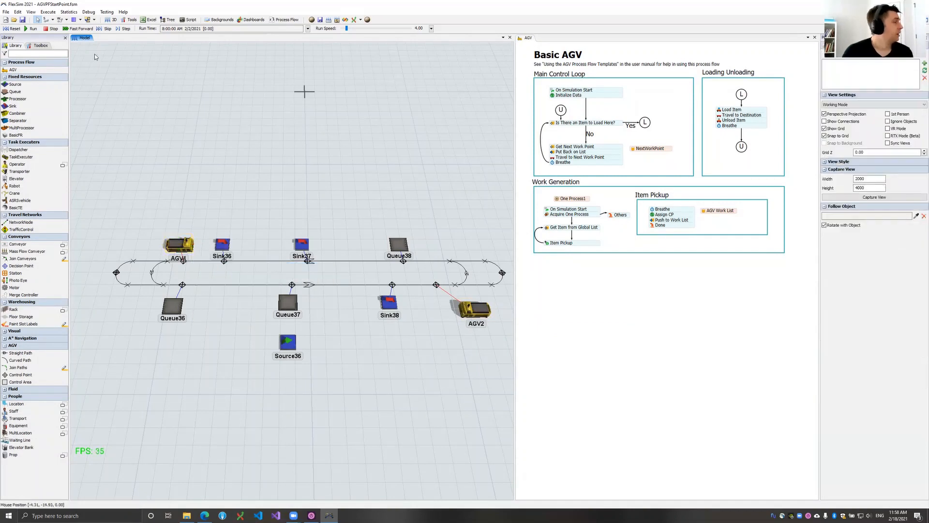
- Reset the model and step through the first simulation events to follow the tokens in the AGV process flow
{"action": "left_click", "coordinate": [13, 28]}
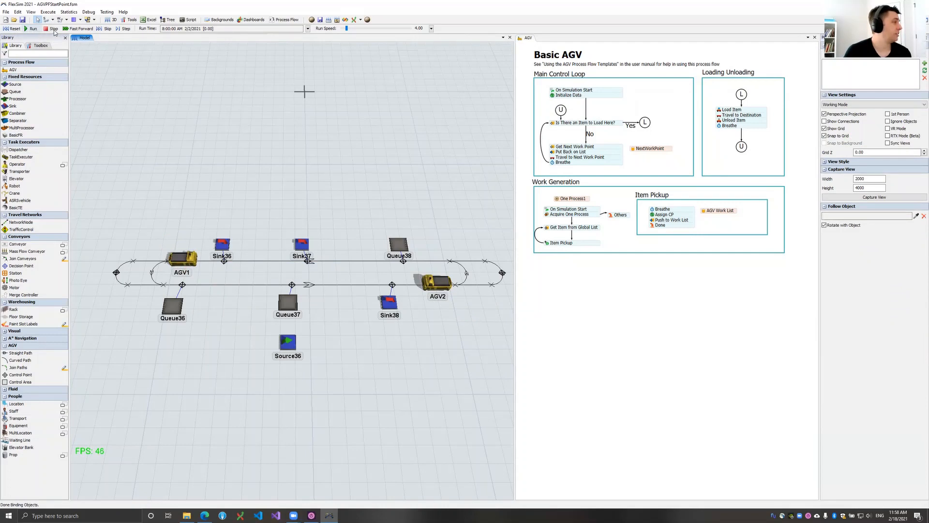
{"action": "left_click", "coordinate": [124, 28]}
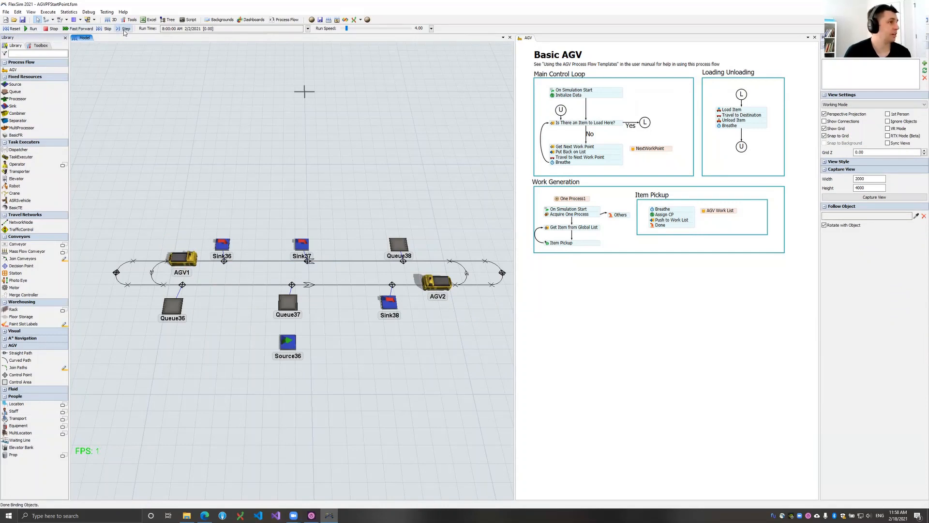
{"action": "left_click", "coordinate": [126, 30]}
{"action": "left_click", "coordinate": [125, 30]}
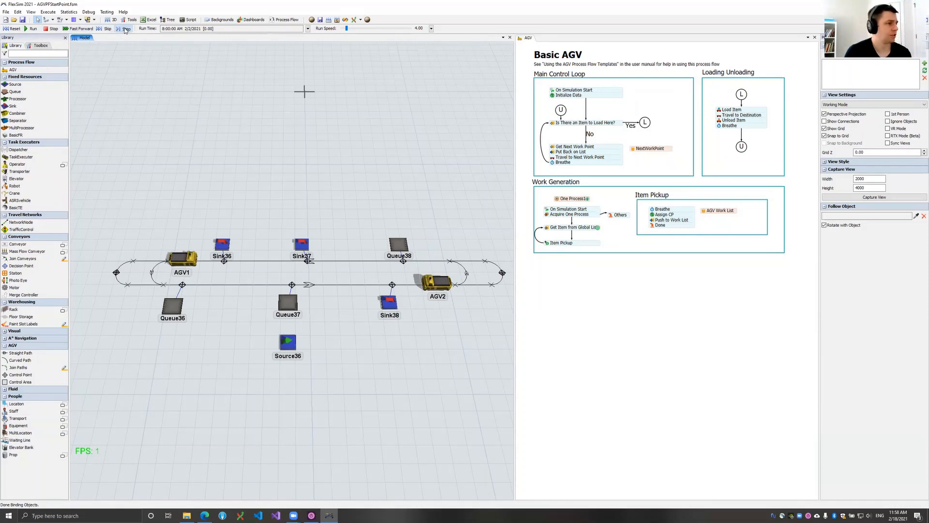
{"action": "left_click", "coordinate": [125, 30]}
{"action": "left_click", "coordinate": [125, 30]}
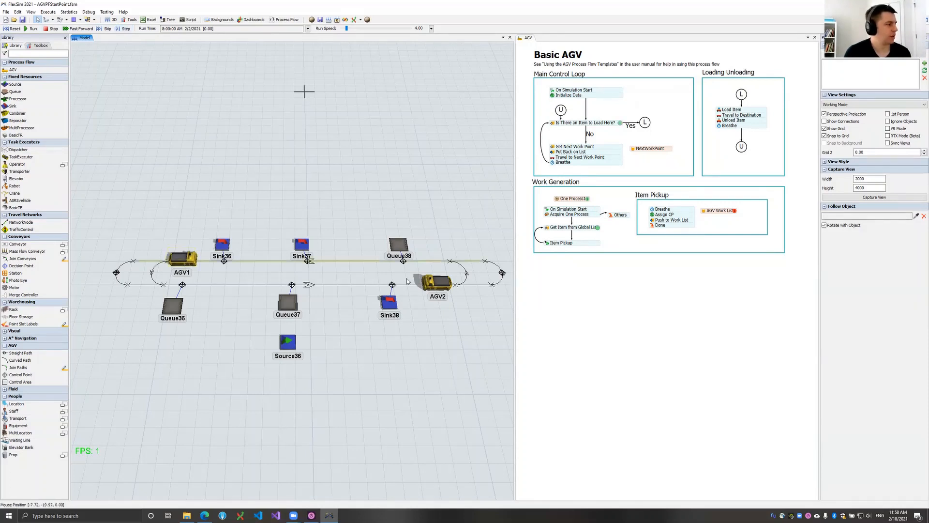
{"action": "left_click", "coordinate": [629, 304]}
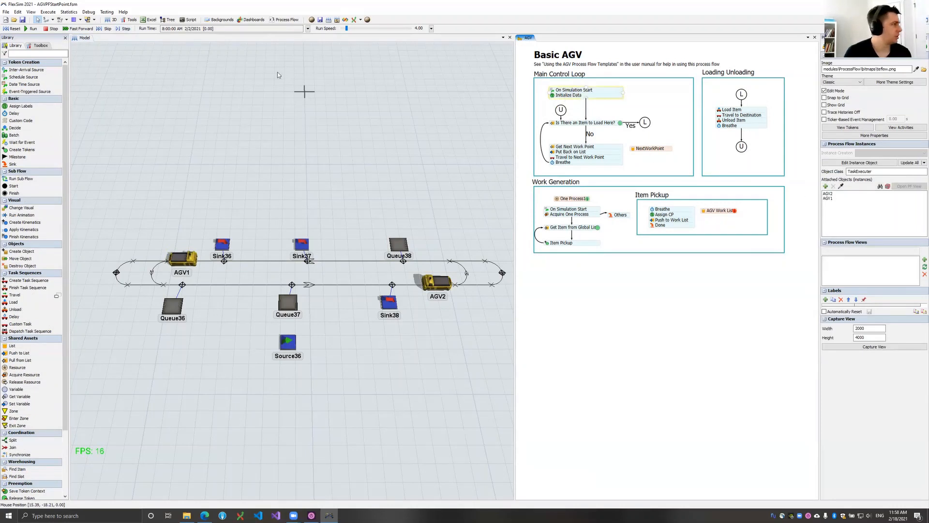
{"action": "left_click", "coordinate": [123, 30]}
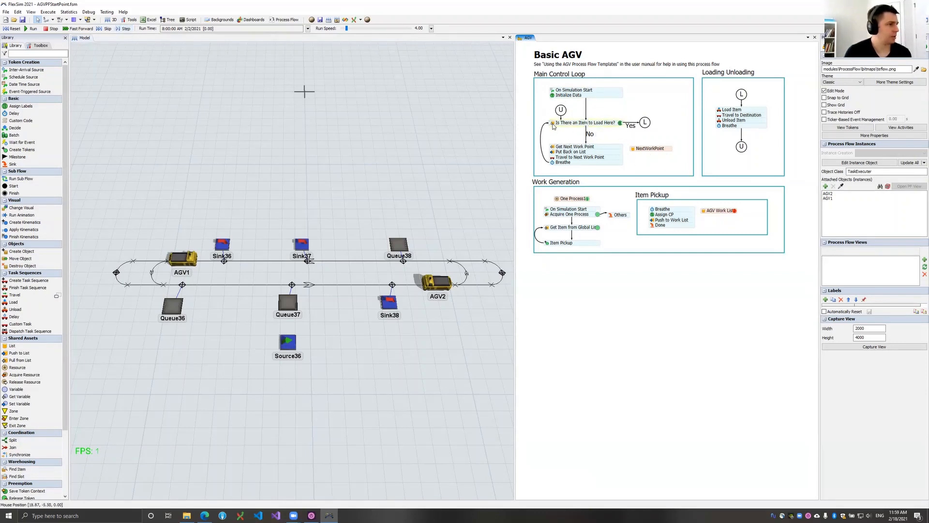
{"action": "left_click", "coordinate": [127, 29]}
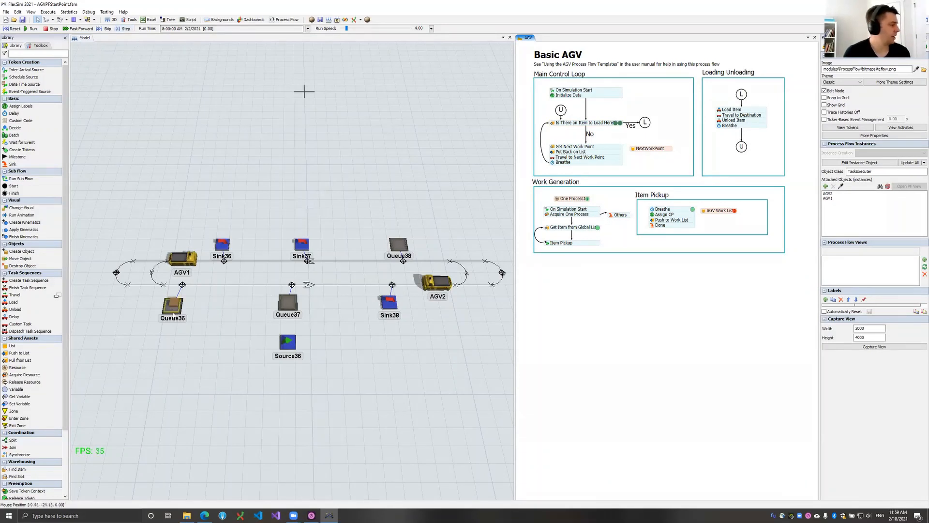
- Set Queue36's transport to push items to the AGVWork item list without a task sequence, and review its full options
{"action": "left_click", "coordinate": [228, 315]}
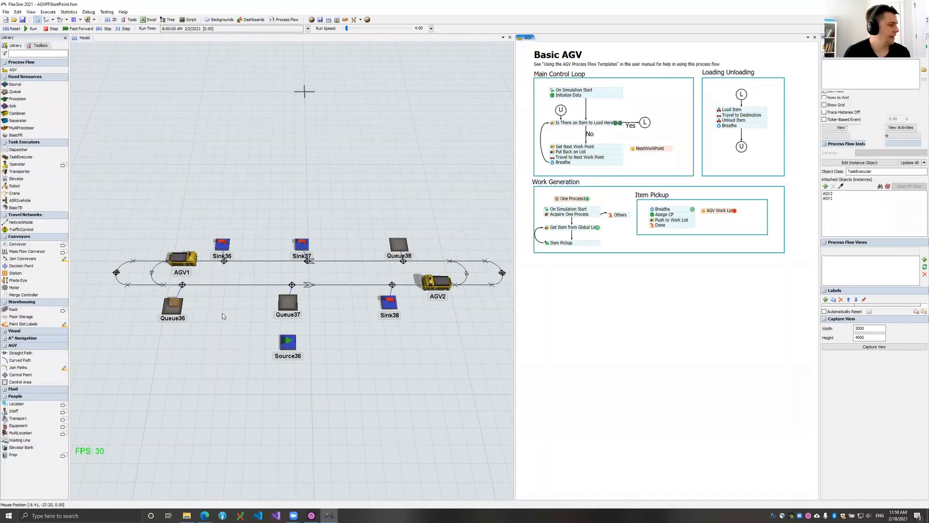
{"action": "left_click_drag", "start_coordinate": [229, 313], "coordinate": [275, 313]}
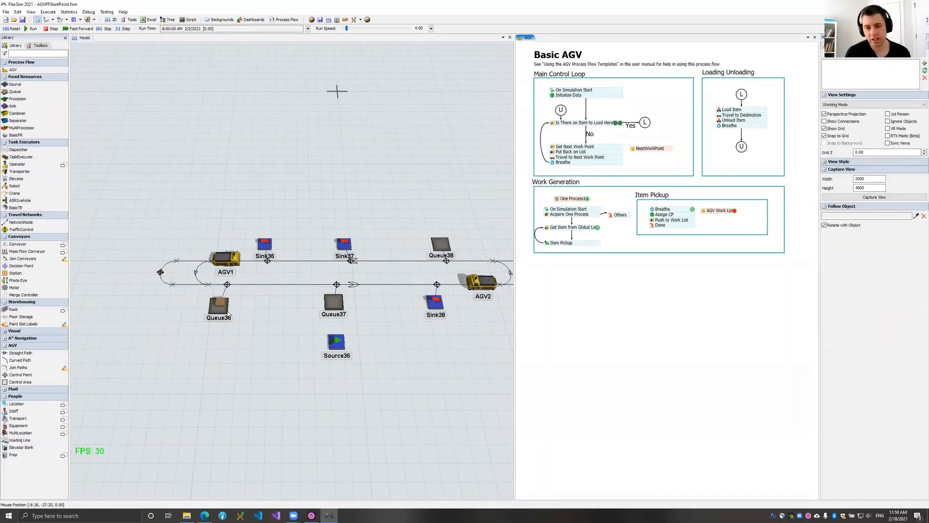
{"action": "left_click_drag", "start_coordinate": [227, 314], "coordinate": [229, 313]}
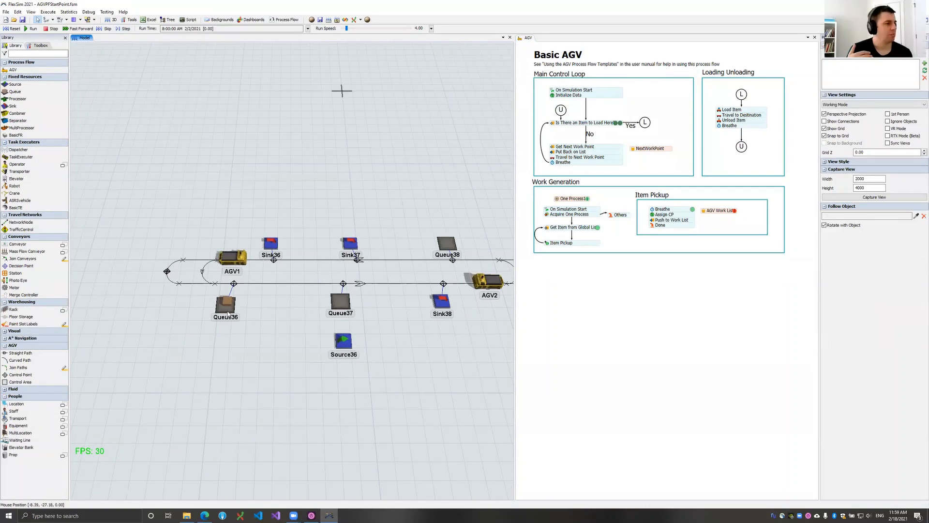
{"action": "left_click", "coordinate": [228, 313]}
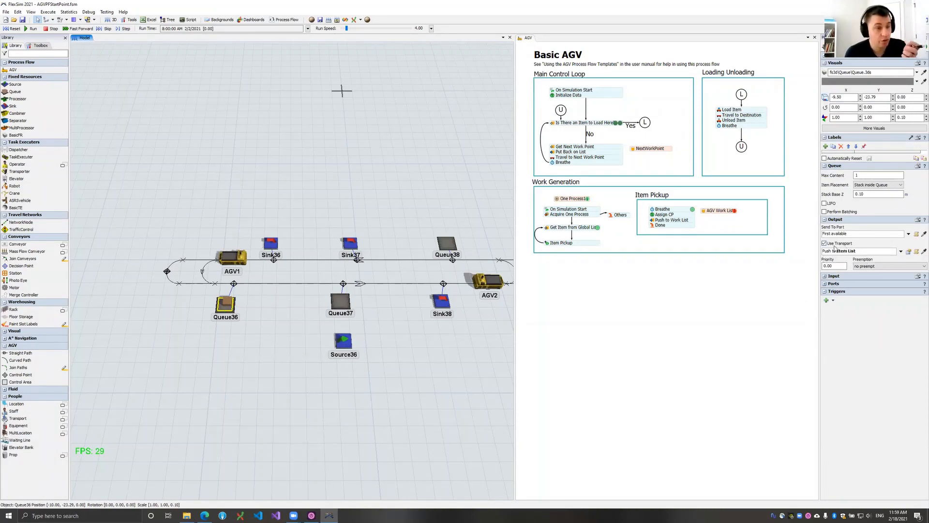
{"action": "left_click", "coordinate": [901, 251]}
{"action": "mouse_move", "coordinate": [852, 302]}
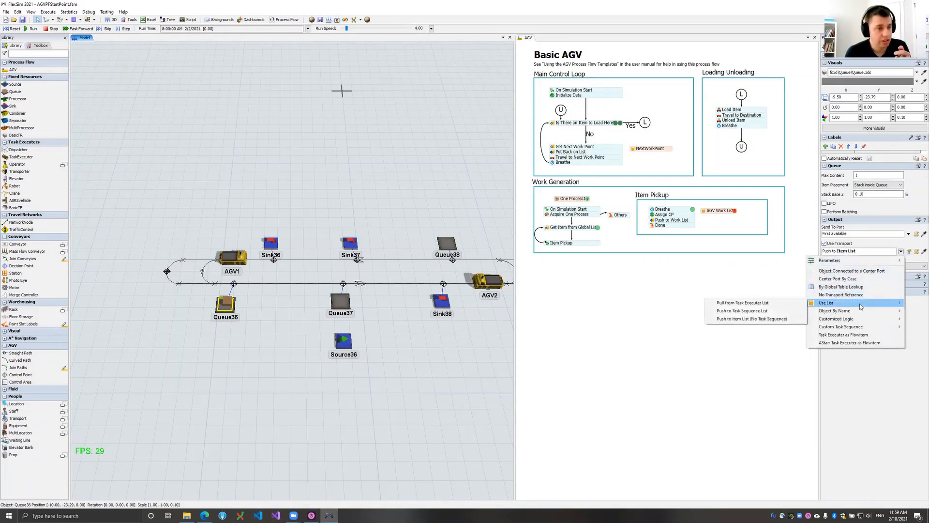
{"action": "left_click", "coordinate": [770, 319]}
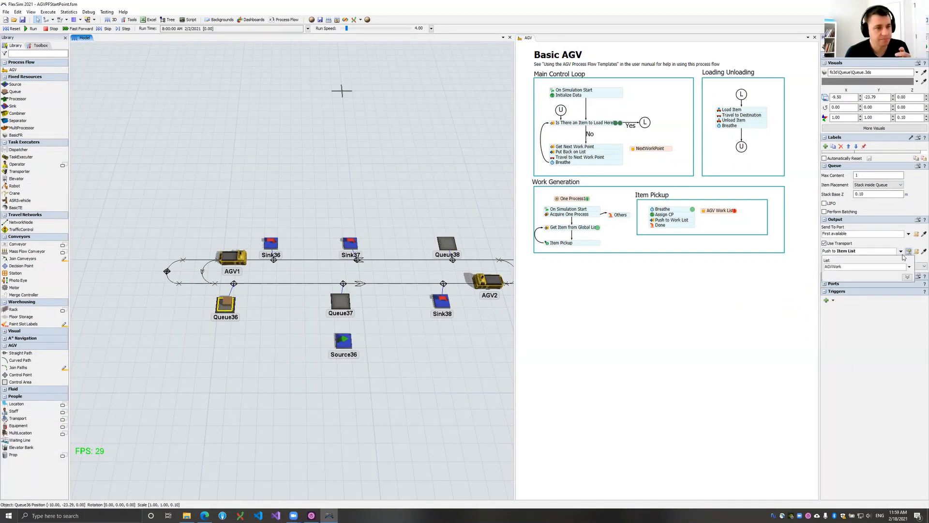
{"action": "left_click", "coordinate": [907, 276]}
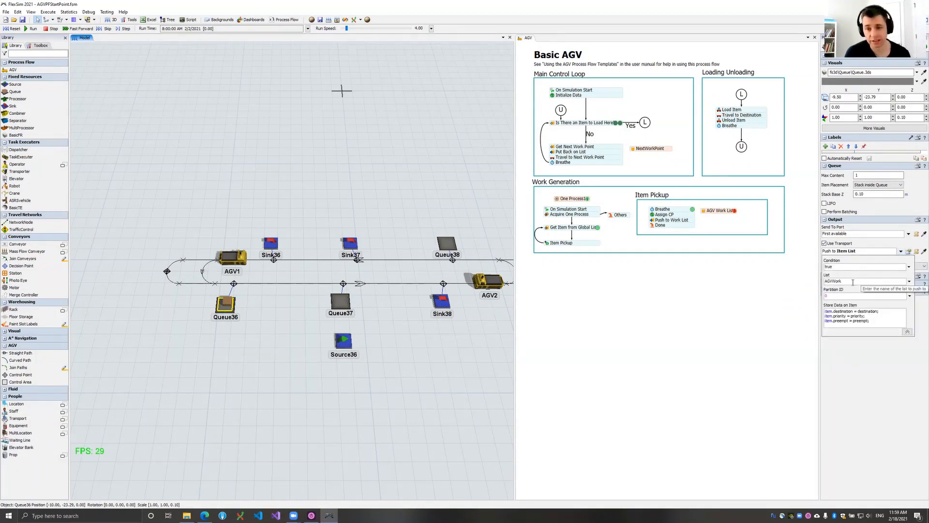
{"action": "left_click", "coordinate": [852, 384]}
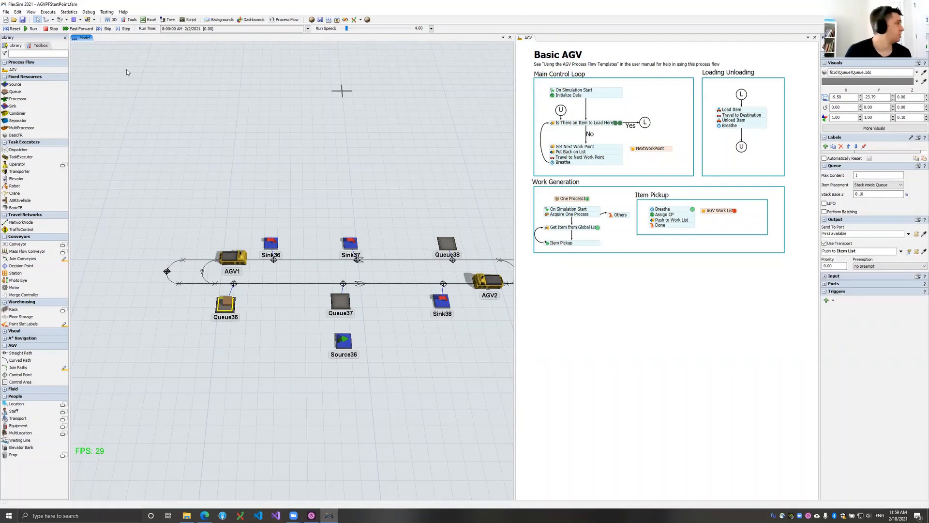
- View the current entries of the AGVWork global list in a floating window over the model
{"action": "left_click", "coordinate": [41, 45]}
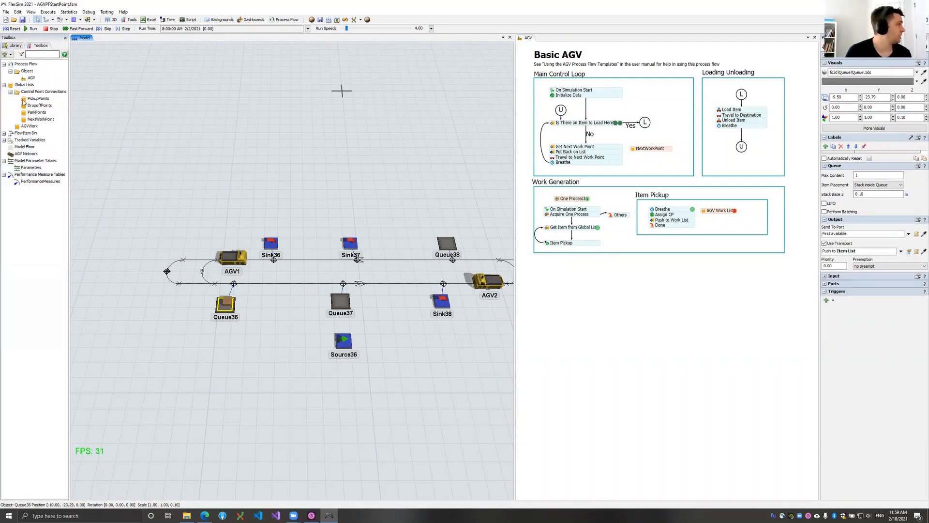
{"action": "right_click", "coordinate": [22, 128]}
{"action": "left_click", "coordinate": [46, 138]}
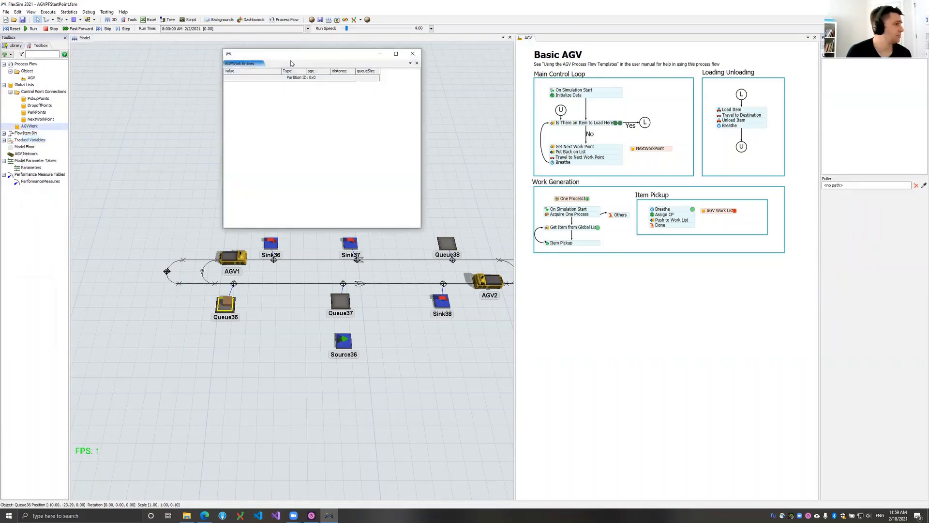
{"action": "left_click_drag", "start_coordinate": [310, 59], "coordinate": [375, 108]}
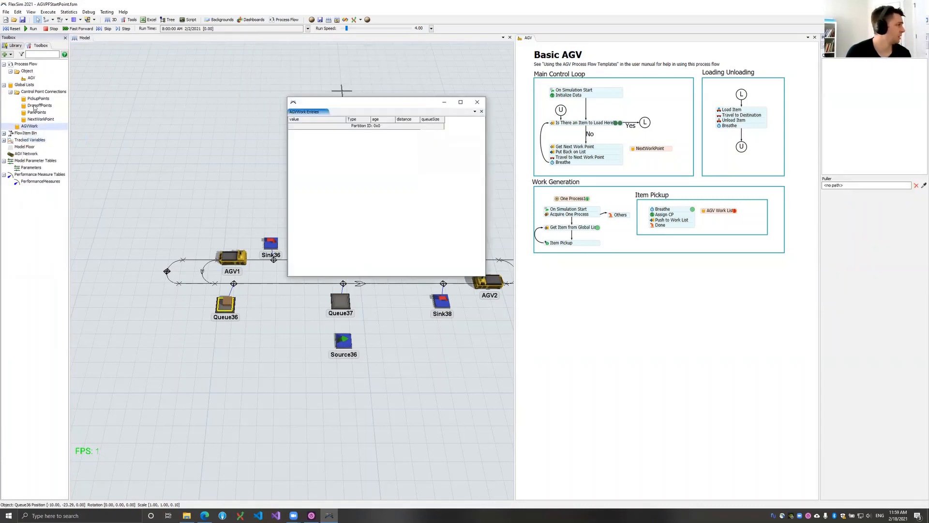
- View the AGVWork list's back orders, dock them below its entries, and move the combined window clear of the upper model area
{"action": "right_click", "coordinate": [28, 126]}
{"action": "left_click", "coordinate": [46, 147]}
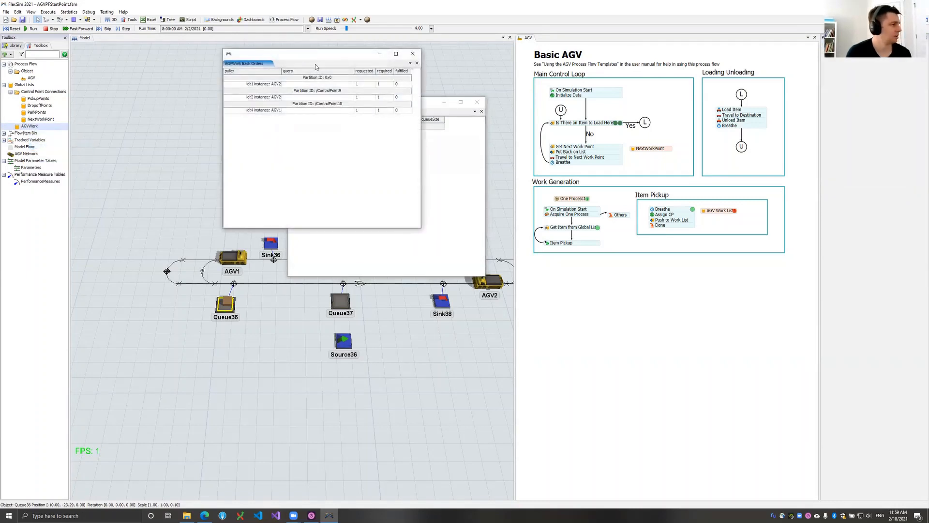
{"action": "left_click_drag", "start_coordinate": [315, 63], "coordinate": [400, 311]}
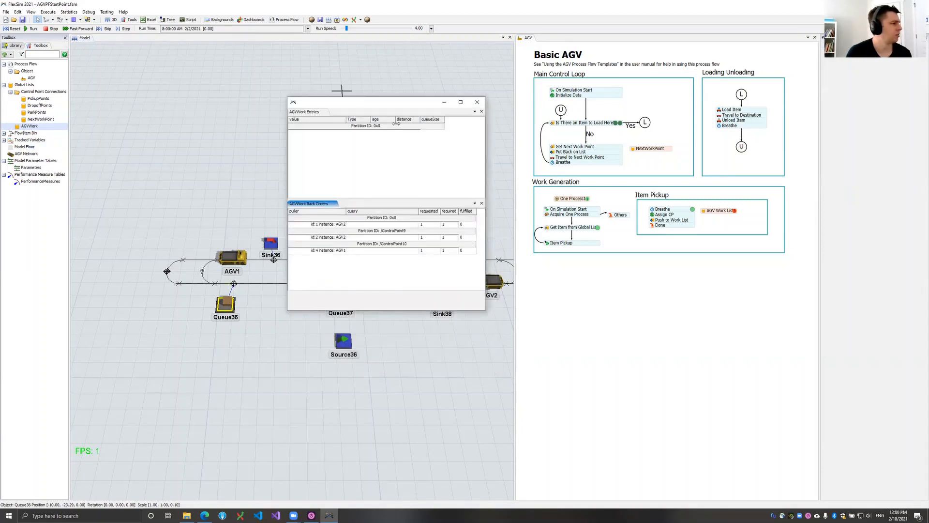
{"action": "left_click_drag", "start_coordinate": [385, 108], "coordinate": [397, 255]}
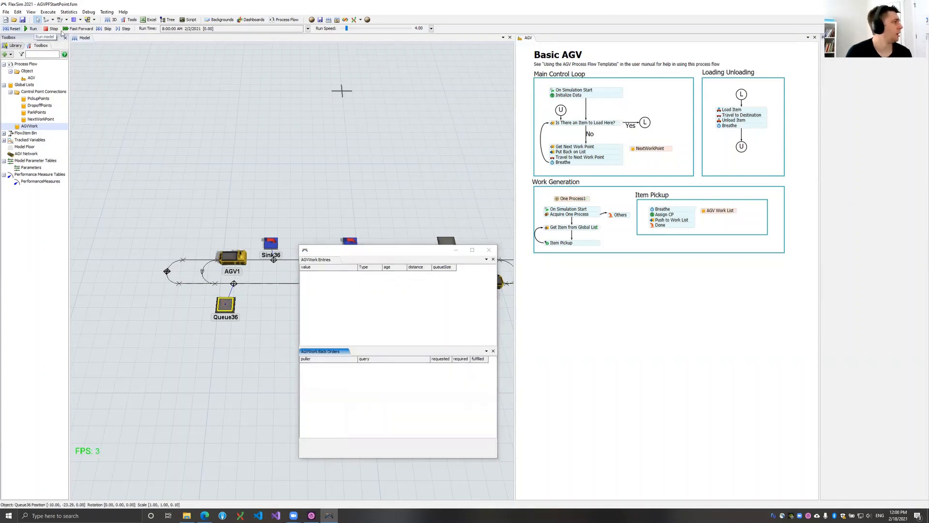
- Skip the simulation to its first event time and move the AGVWork list window to view its entries and back orders
{"action": "left_click", "coordinate": [107, 29]}
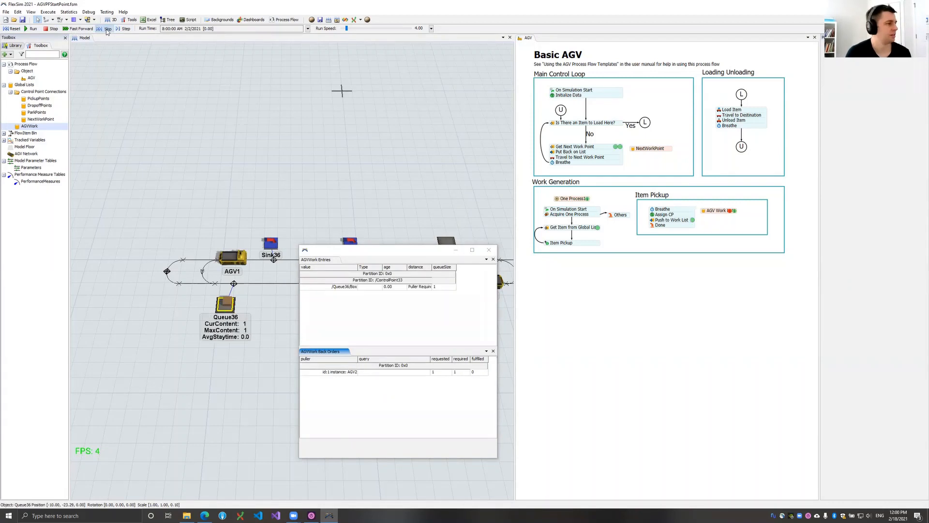
{"action": "left_click", "coordinate": [389, 251]}
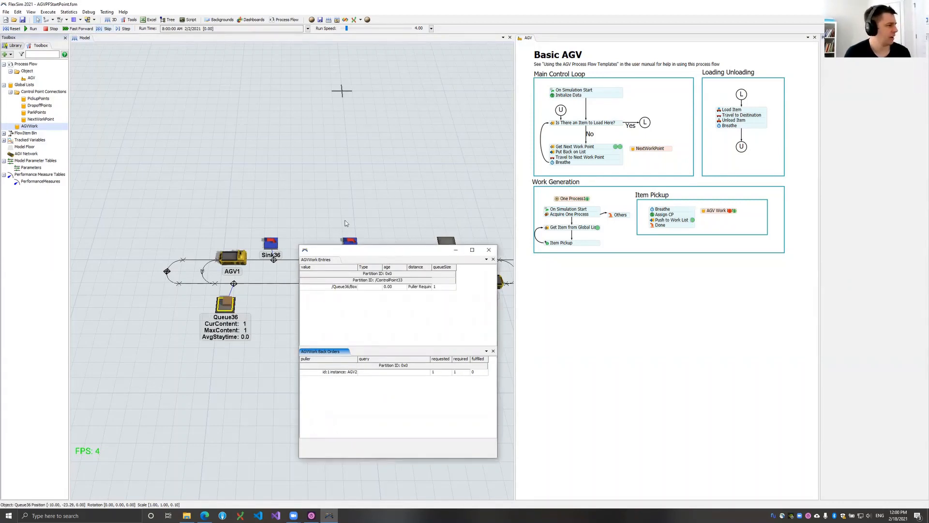
{"action": "left_click_drag", "start_coordinate": [347, 250], "coordinate": [359, 169]}
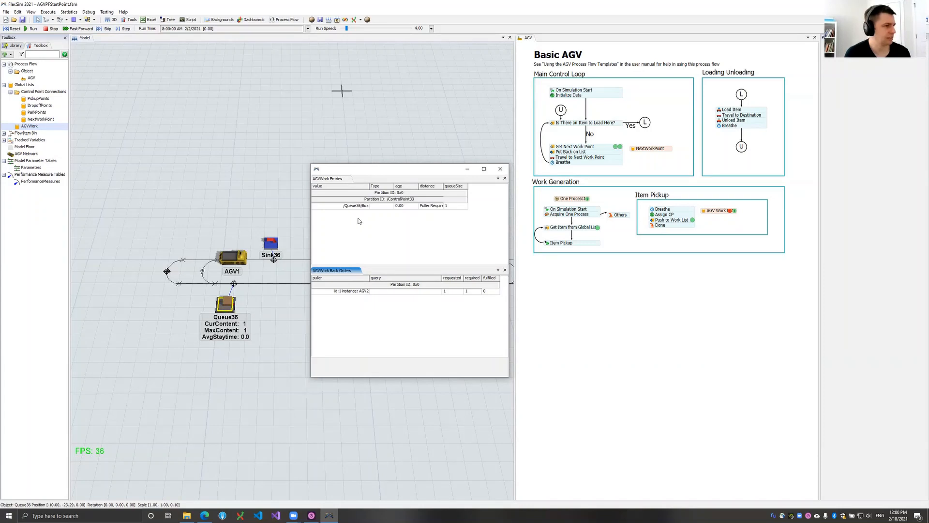
- Reset the model, step through the first Work Generation events, and examine the resulting pull request in the AGVWork back orders
{"action": "left_click", "coordinate": [12, 29]}
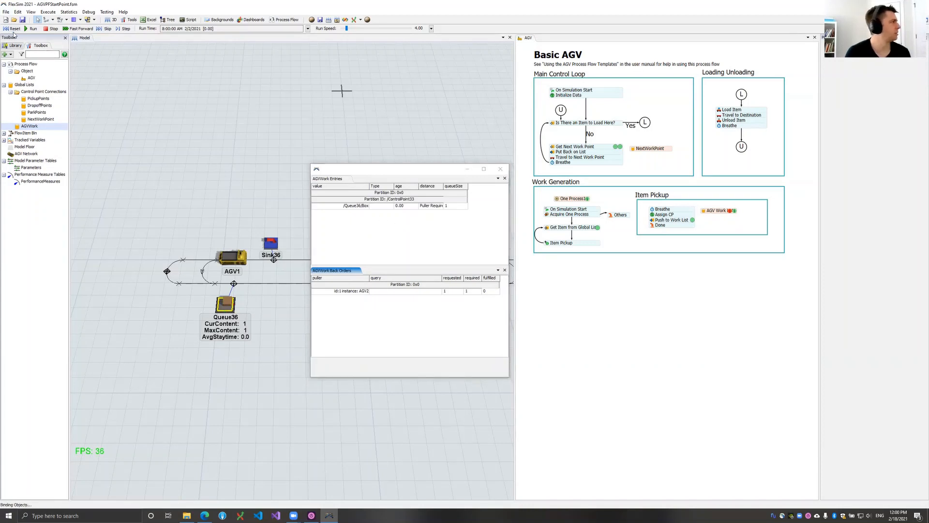
{"action": "left_click", "coordinate": [125, 29]}
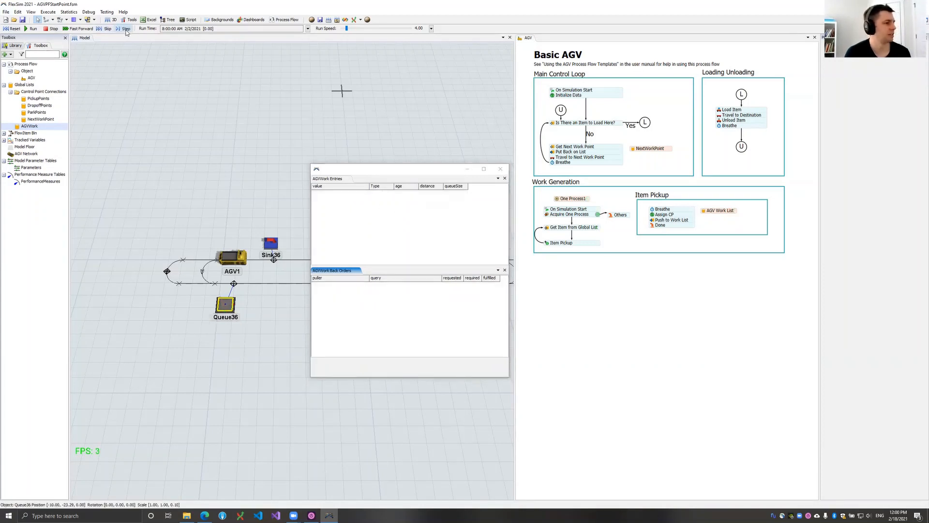
{"action": "left_click", "coordinate": [597, 189]}
{"action": "left_click", "coordinate": [596, 191]}
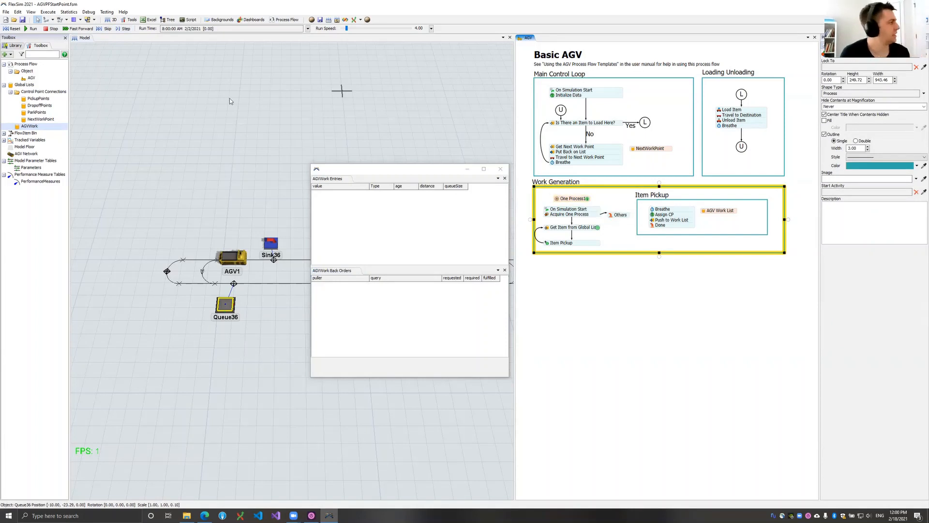
{"action": "left_click", "coordinate": [125, 29]}
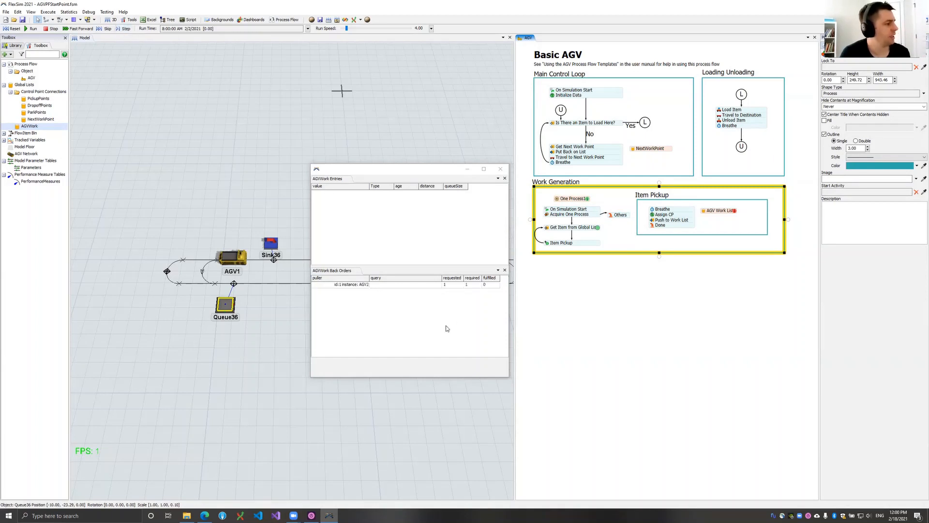
{"action": "left_click", "coordinate": [591, 267]}
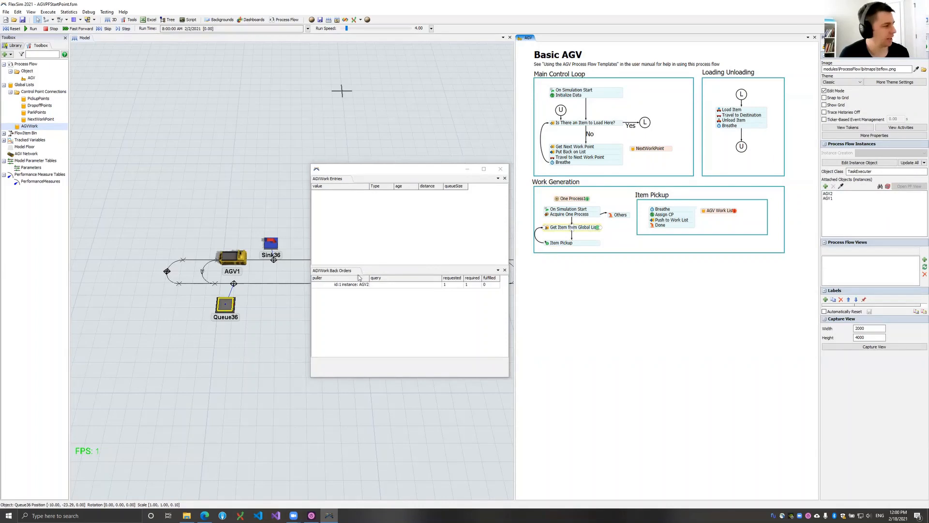
{"action": "left_click", "coordinate": [460, 293]}
{"action": "left_click", "coordinate": [491, 286]}
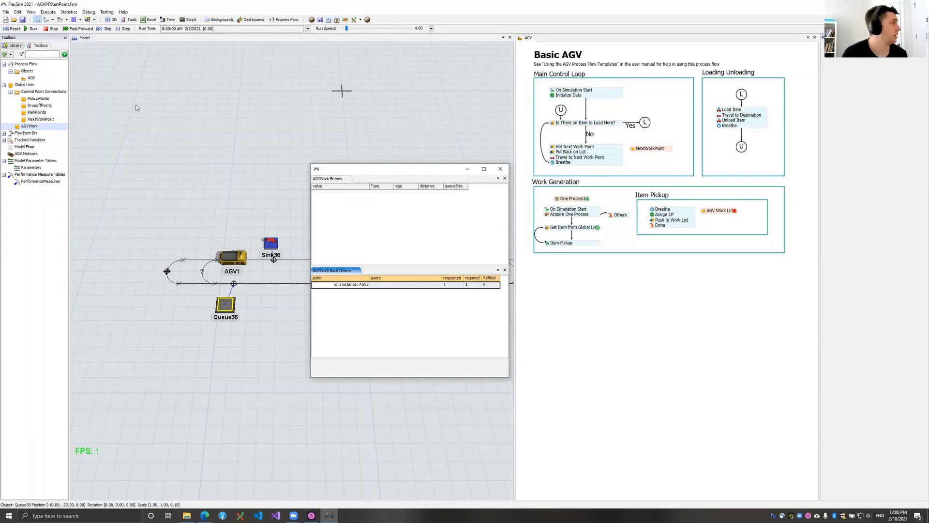
- Step through the simulation events until both AGV tokens check for items to load and Item Pickup starts for Queue36's box
{"action": "left_click", "coordinate": [126, 29]}
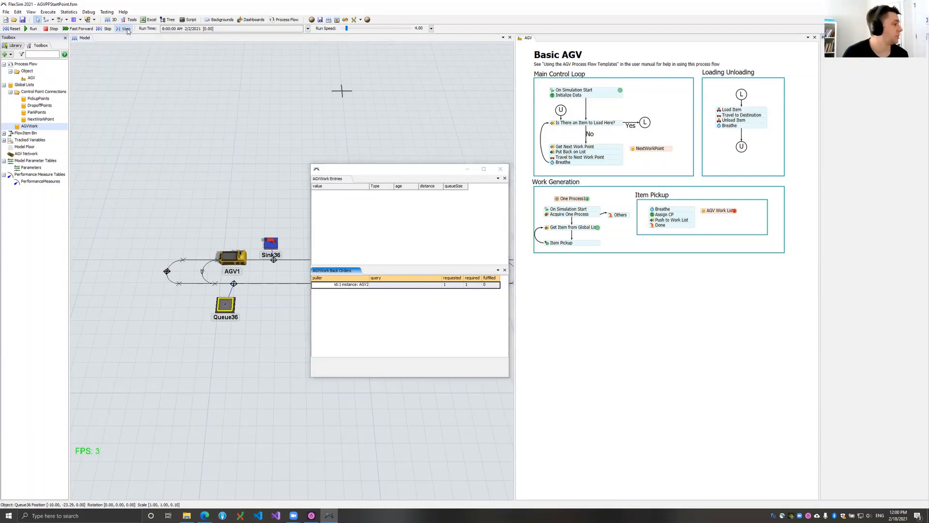
{"action": "left_click", "coordinate": [126, 29]}
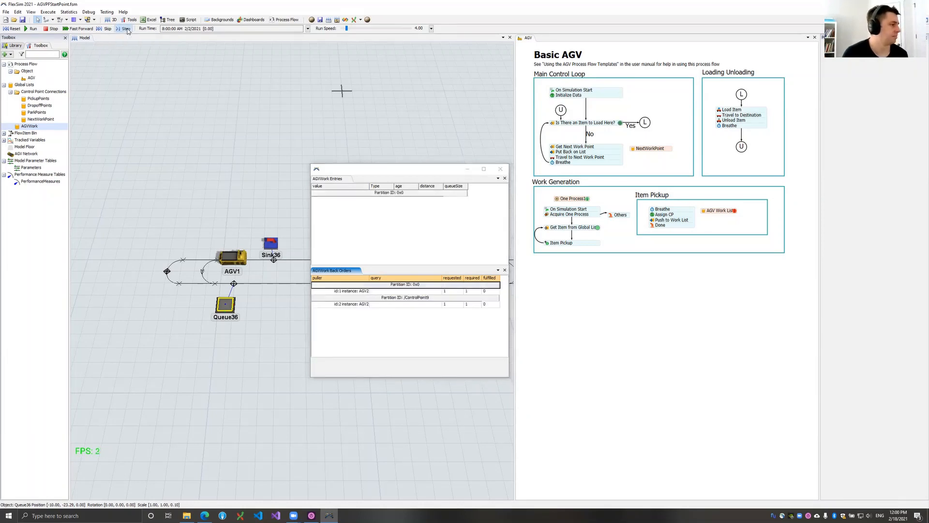
{"action": "left_click", "coordinate": [124, 30]}
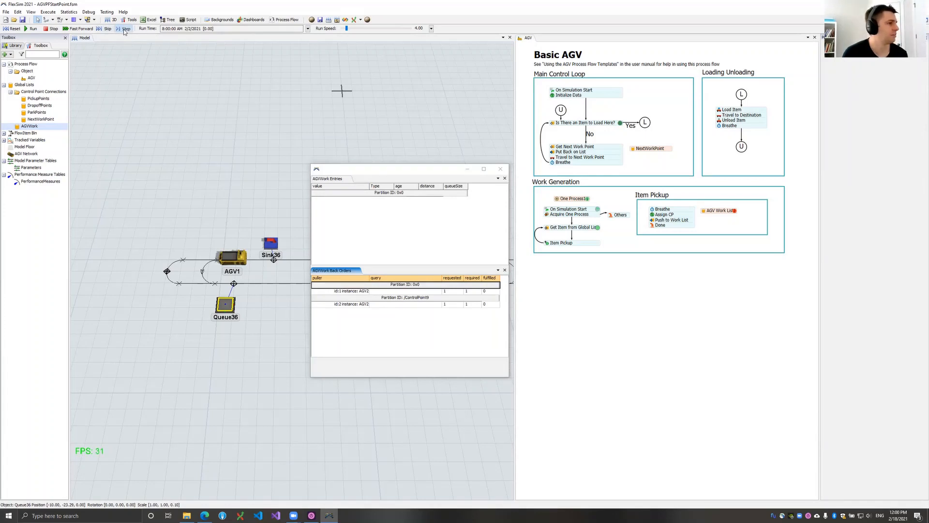
{"action": "left_click", "coordinate": [124, 30]}
{"action": "left_click", "coordinate": [124, 29]}
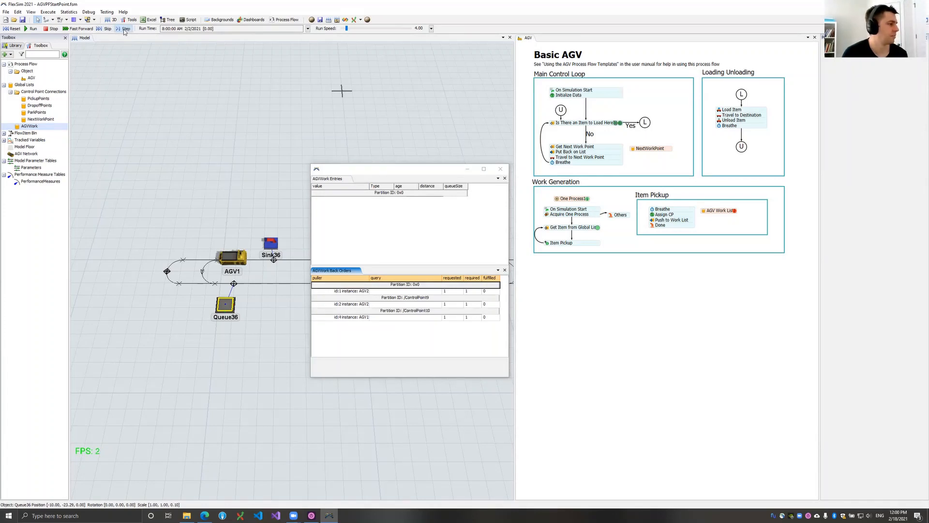
{"action": "left_click", "coordinate": [122, 29]}
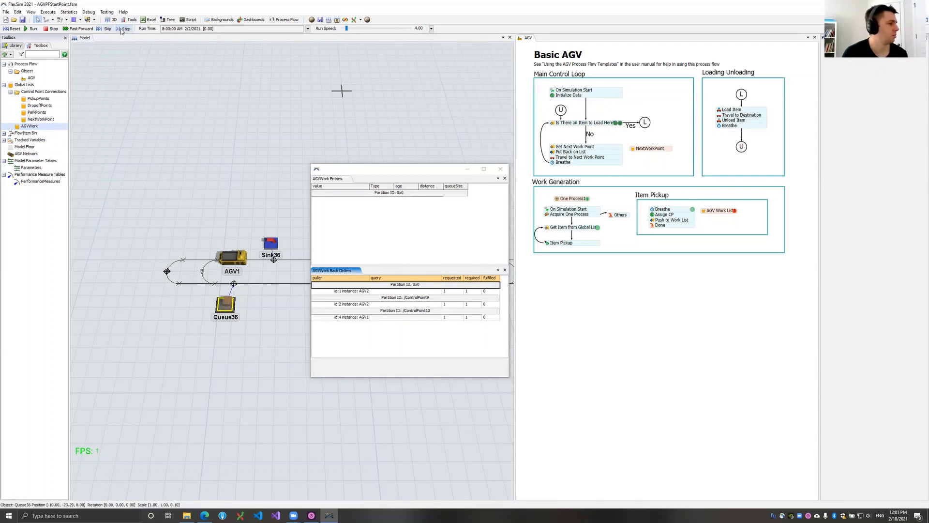
- Inspect the box waiting in Queue36 and the properties of the control point connected to that queue
{"action": "left_click", "coordinate": [199, 354]}
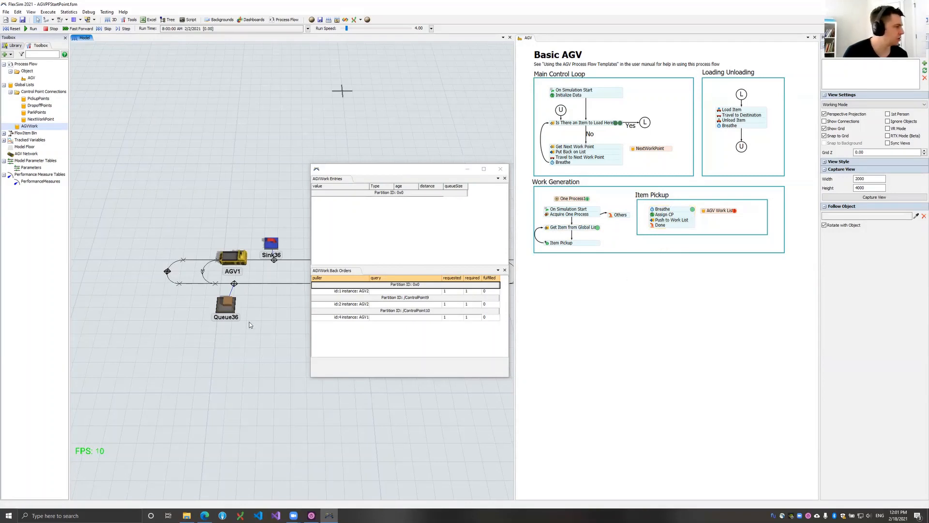
{"action": "left_click_drag", "start_coordinate": [232, 321], "coordinate": [250, 342]}
{"action": "scroll", "coordinate": [208, 307], "scroll_direction": "up", "scroll_amount": 3}
{"action": "left_click", "coordinate": [209, 307]}
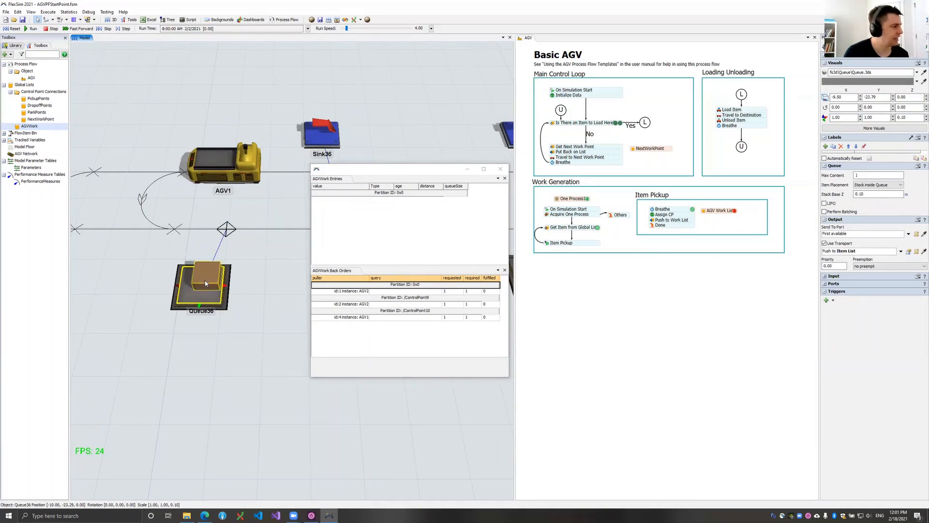
{"action": "left_click", "coordinate": [225, 232]}
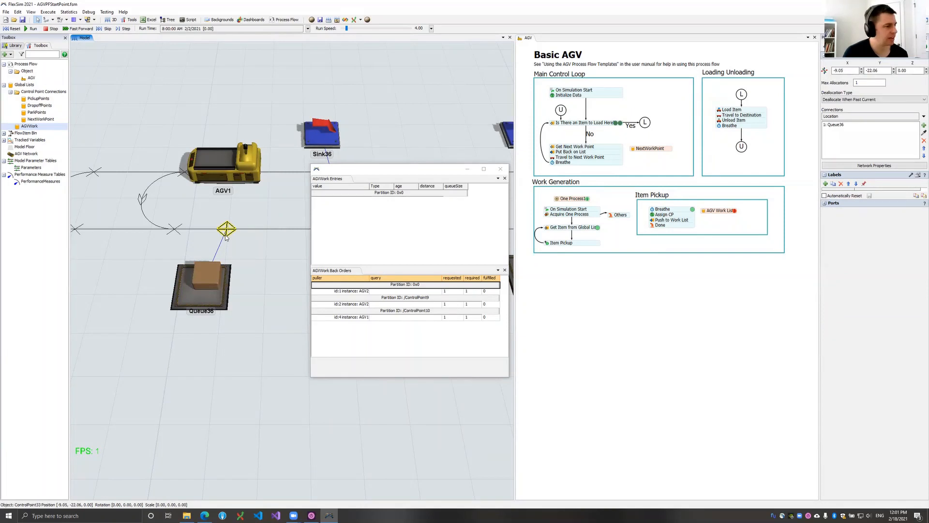
- Step the simulation onward until Queue36's box is pushed to the AGVWork list
{"action": "left_click", "coordinate": [126, 29]}
{"action": "left_click", "coordinate": [125, 29]}
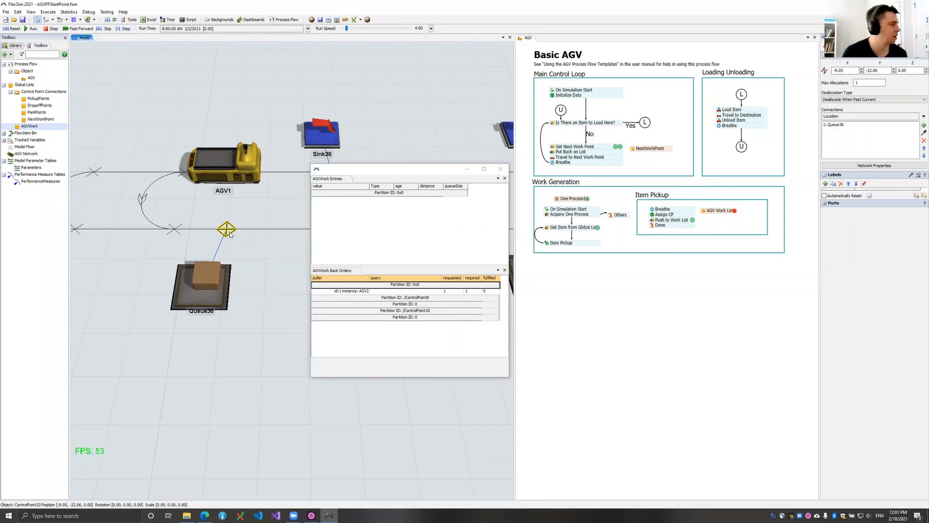
{"action": "left_click", "coordinate": [124, 29]}
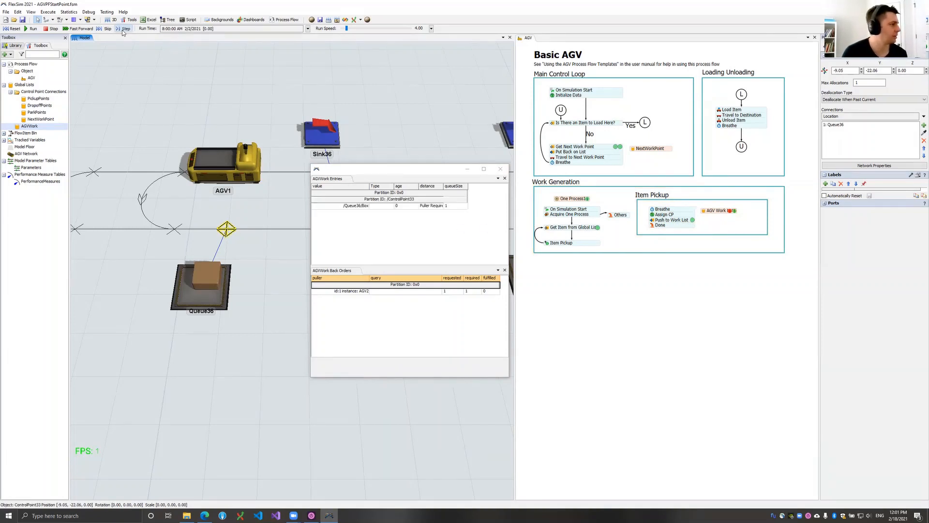
- Examine the box's AGVWork entry and compare its partition with the control point beside Queue36
{"action": "left_click", "coordinate": [363, 206]}
{"action": "left_click_drag", "start_coordinate": [383, 200], "coordinate": [422, 199]}
{"action": "left_click", "coordinate": [227, 232]}
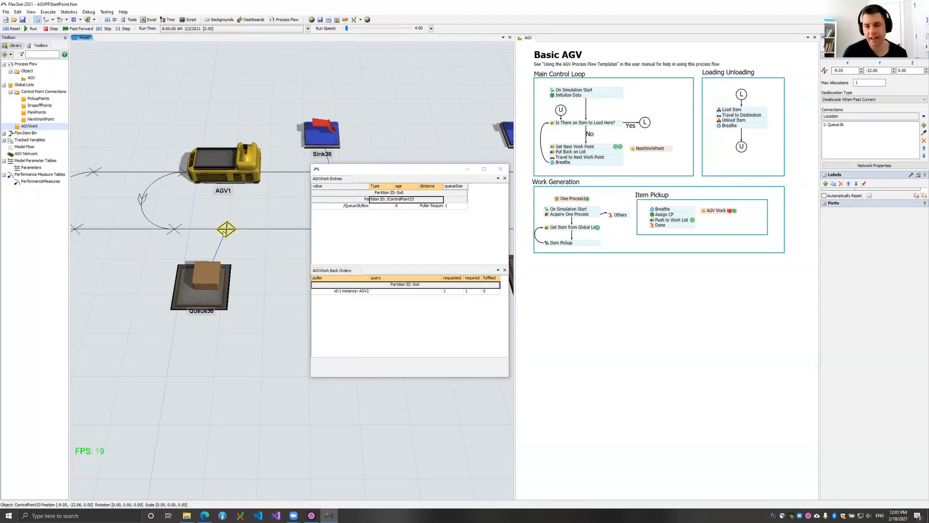
{"action": "left_click", "coordinate": [354, 217]}
{"action": "left_click", "coordinate": [341, 201]}
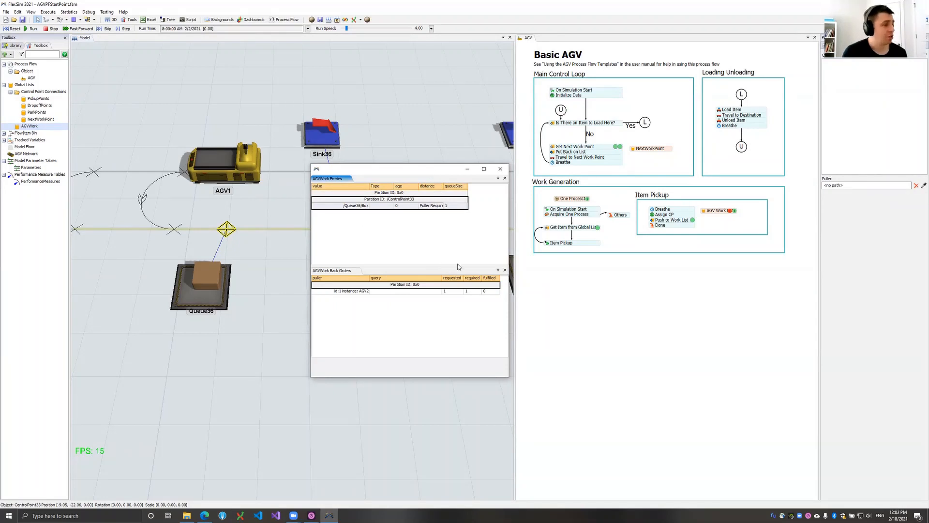
- Move the AGVWork window clear of the track, then review Queue36's control point and the Main Control Loop's next work point activities
{"action": "left_click_drag", "start_coordinate": [457, 263], "coordinate": [457, 258]}
{"action": "left_click", "coordinate": [573, 258]}
{"action": "left_click", "coordinate": [642, 271]}
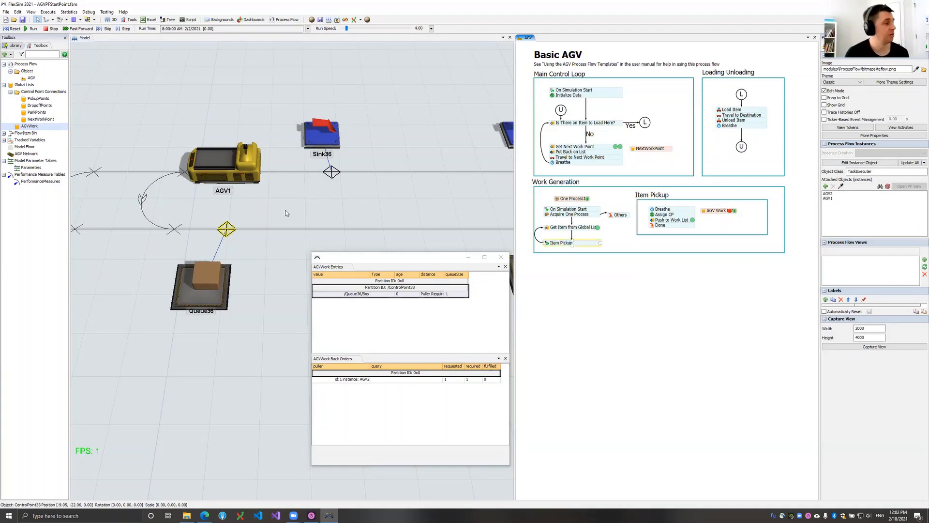
{"action": "left_click", "coordinate": [226, 230]}
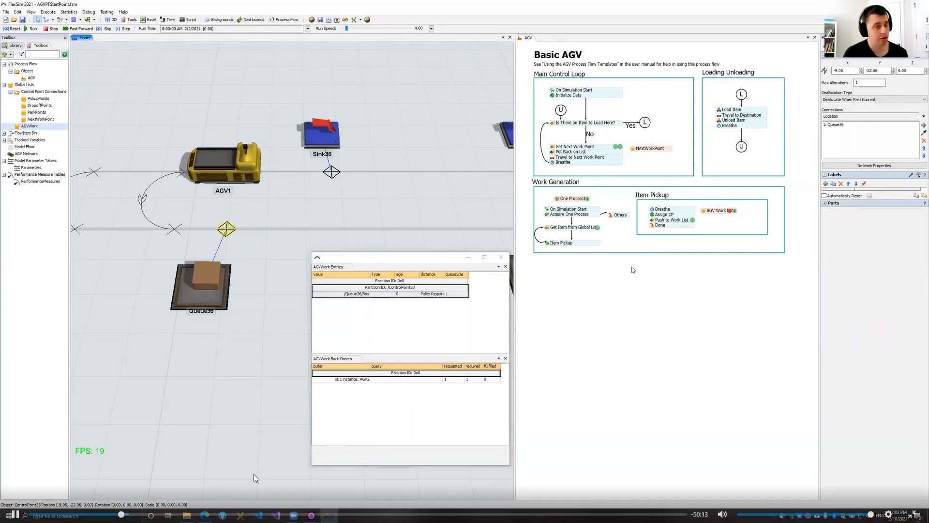
{"action": "left_click", "coordinate": [656, 115]}
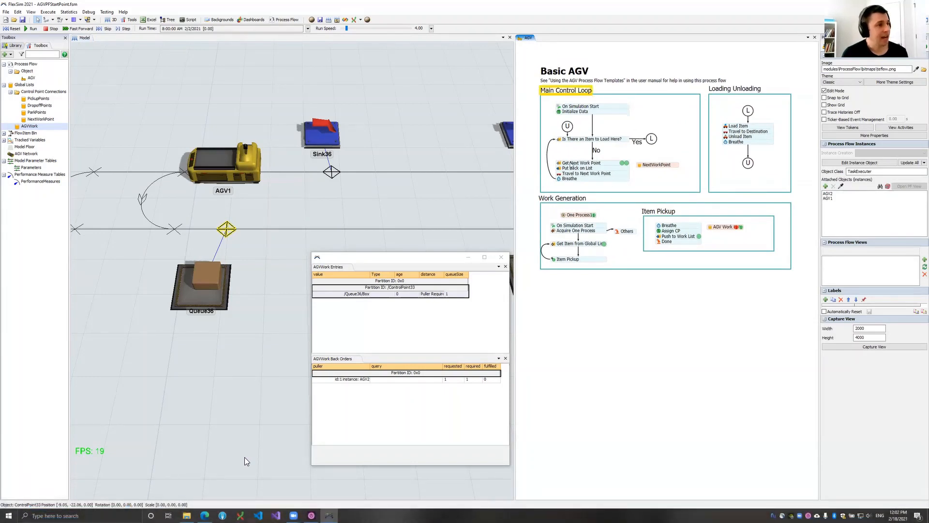
{"action": "left_click_drag", "start_coordinate": [683, 167], "coordinate": [679, 173]}
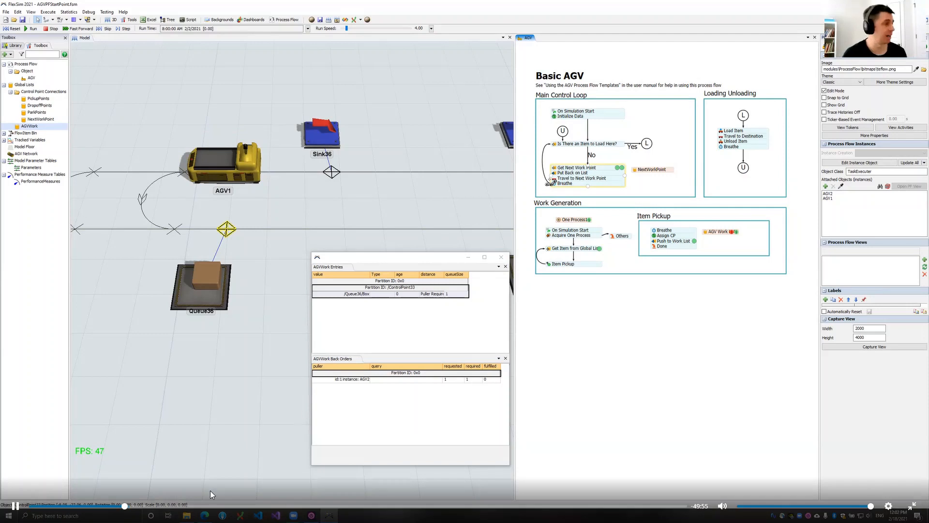
- Move AGV1 off the upper track to uncover the control point beneath it
{"action": "left_click", "coordinate": [225, 162]}
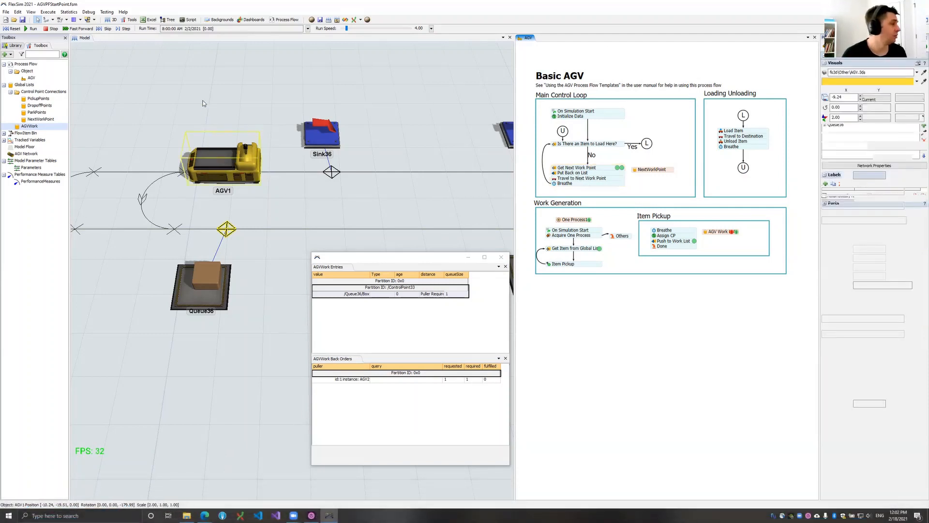
{"action": "left_click_drag", "start_coordinate": [203, 127], "coordinate": [204, 102]}
{"action": "left_click", "coordinate": [409, 212]}
- Connect Queue36's control point to Queue37's control point with a NextWorkPoint connection
{"action": "left_click_drag", "start_coordinate": [476, 223], "coordinate": [440, 220]}
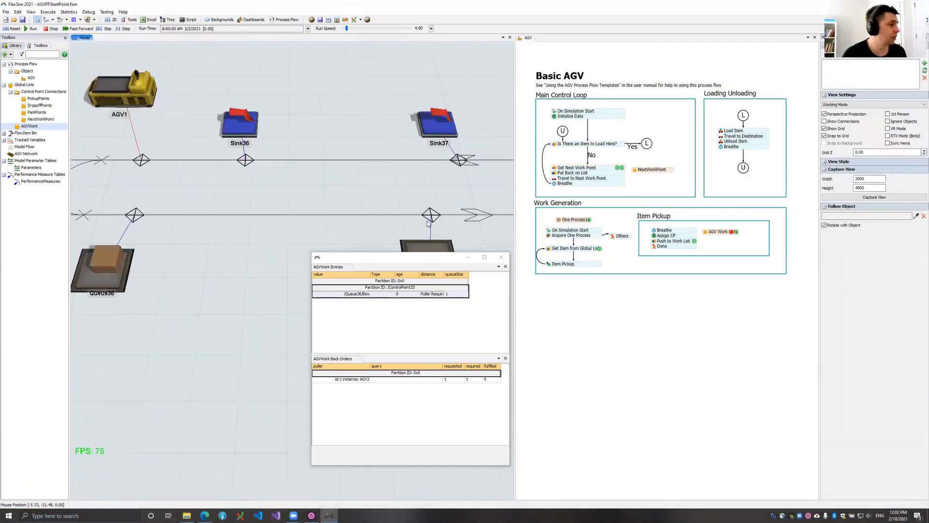
{"action": "scroll", "coordinate": [378, 229], "scroll_direction": "down", "scroll_amount": 3}
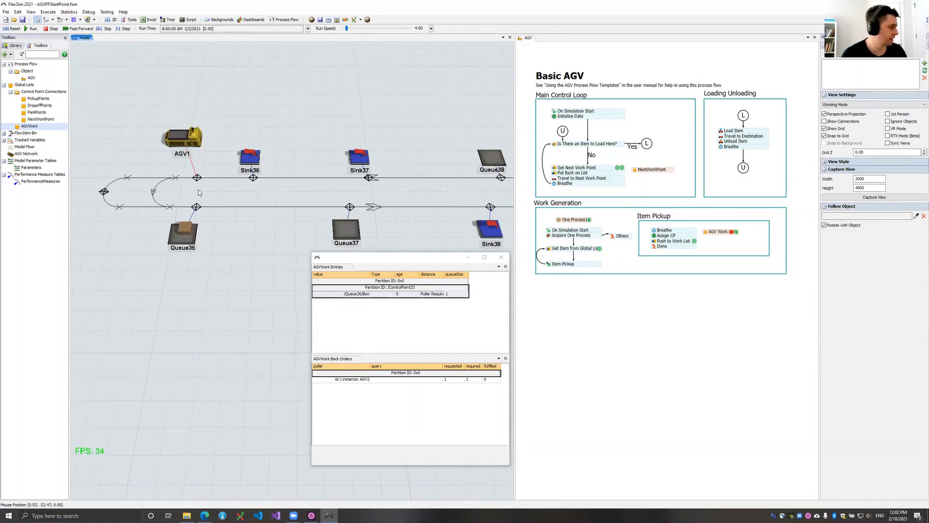
{"action": "left_click_drag", "start_coordinate": [177, 198], "coordinate": [135, 200]}
{"action": "left_click", "coordinate": [150, 210]}
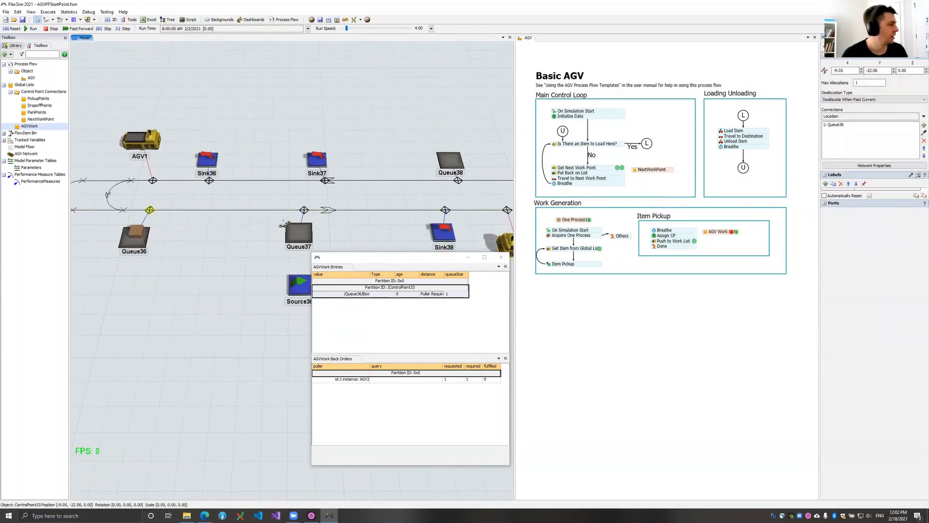
{"action": "left_click", "coordinate": [303, 212]}
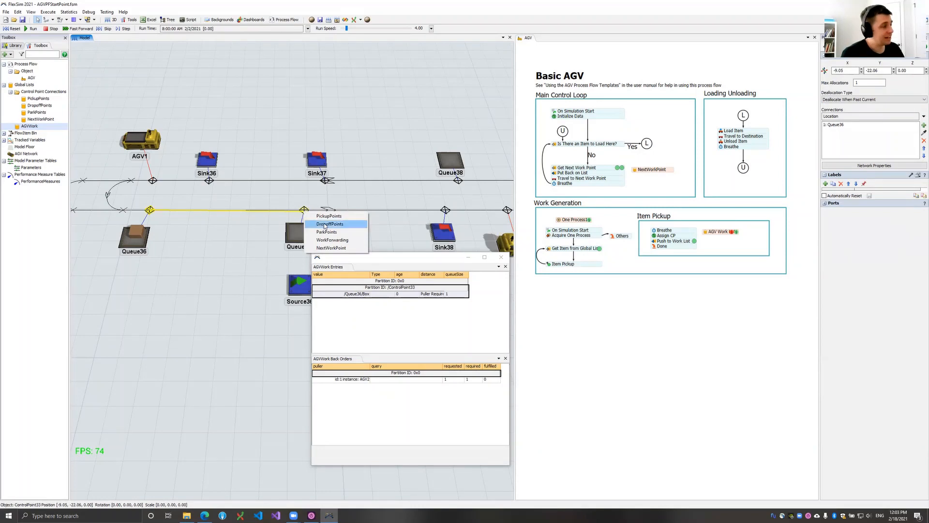
{"action": "left_click", "coordinate": [331, 248]}
- Connect Queue37's control point to Sink38's control point as its NextWorkPoint
{"action": "left_click", "coordinate": [303, 211]}
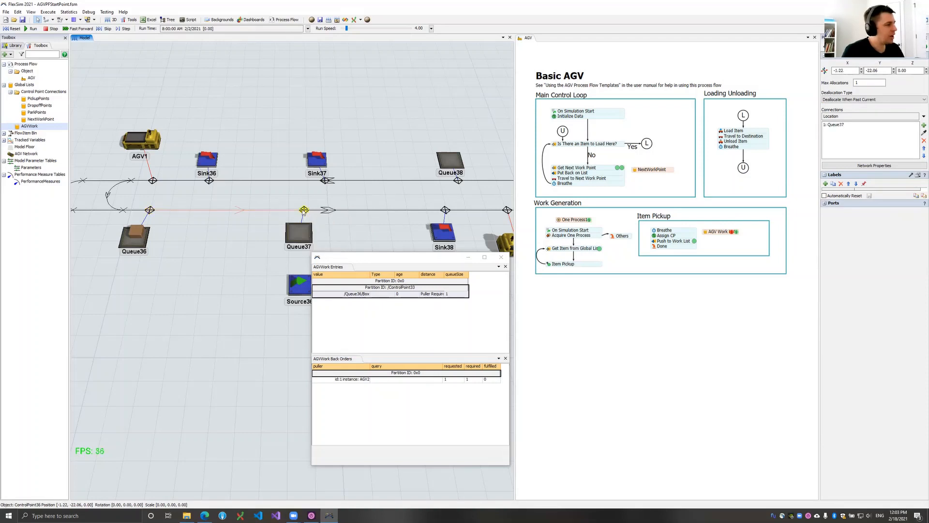
{"action": "left_click_drag", "start_coordinate": [303, 211], "coordinate": [446, 215]}
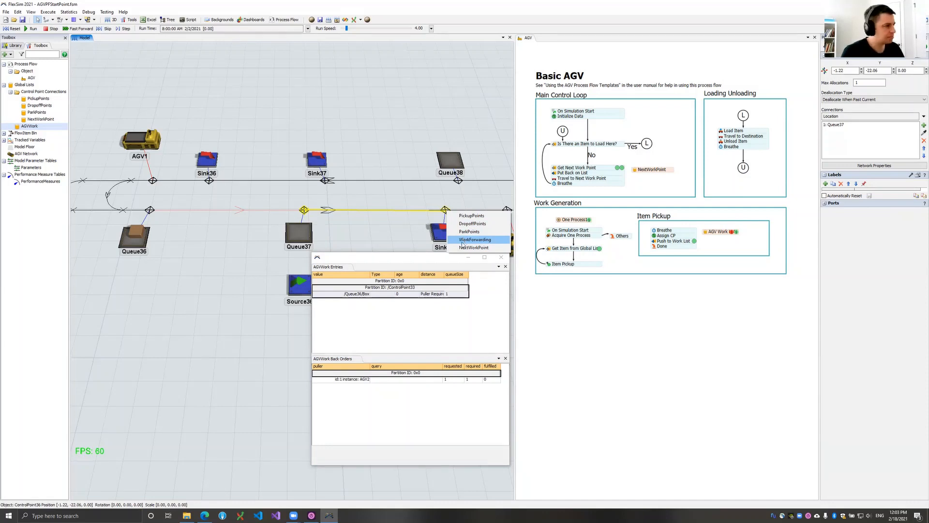
{"action": "left_click", "coordinate": [463, 247]}
{"action": "left_click", "coordinate": [460, 227]}
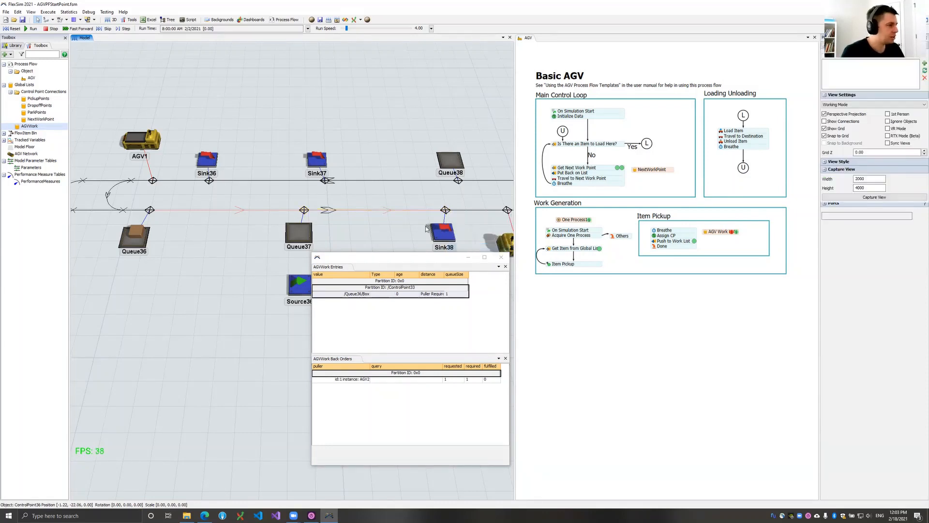
- Add a NextWorkPoint connection from Sink38's control point to the control point assigned to AGV2
{"action": "key", "text": "a"}
{"action": "left_click_drag", "start_coordinate": [444, 210], "coordinate": [460, 210]}
{"action": "left_click", "coordinate": [478, 248]}
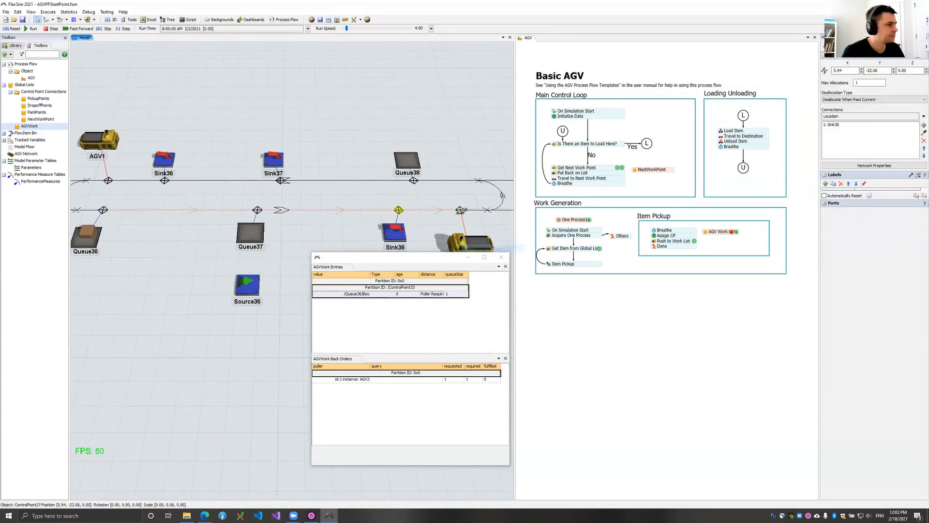
- Link AGV2's control point to Queue38's control point on the upper track as a NextWorkPoint
{"action": "double_click", "coordinate": [413, 184]}
{"action": "left_click", "coordinate": [436, 169]}
{"action": "left_click_drag", "start_coordinate": [461, 211], "coordinate": [415, 181]}
{"action": "left_click", "coordinate": [438, 220]}
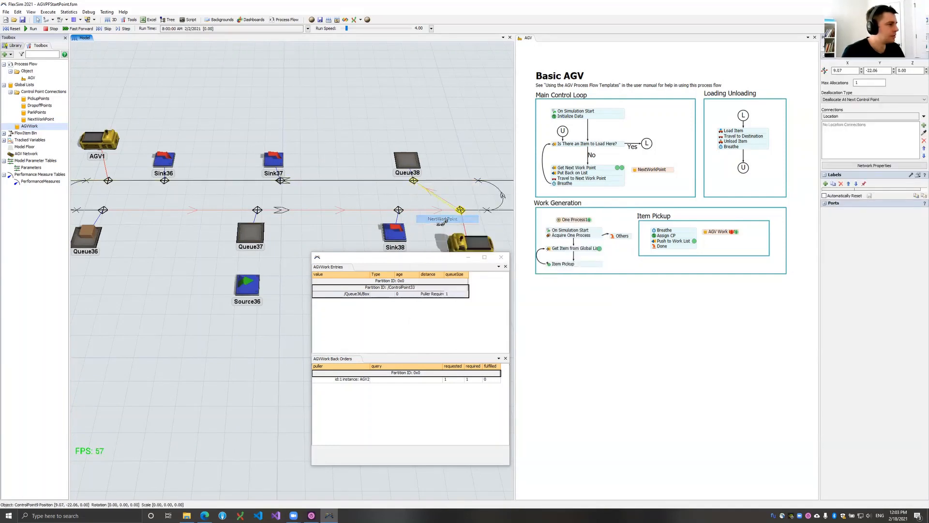
- Link the control points of Queue38, Sink37, Sink36, AGV1 and Queue36 in that order with NextWorkPoint connections to close the loop
{"action": "left_click", "coordinate": [403, 197]}
{"action": "left_click_drag", "start_coordinate": [483, 184], "coordinate": [508, 184]}
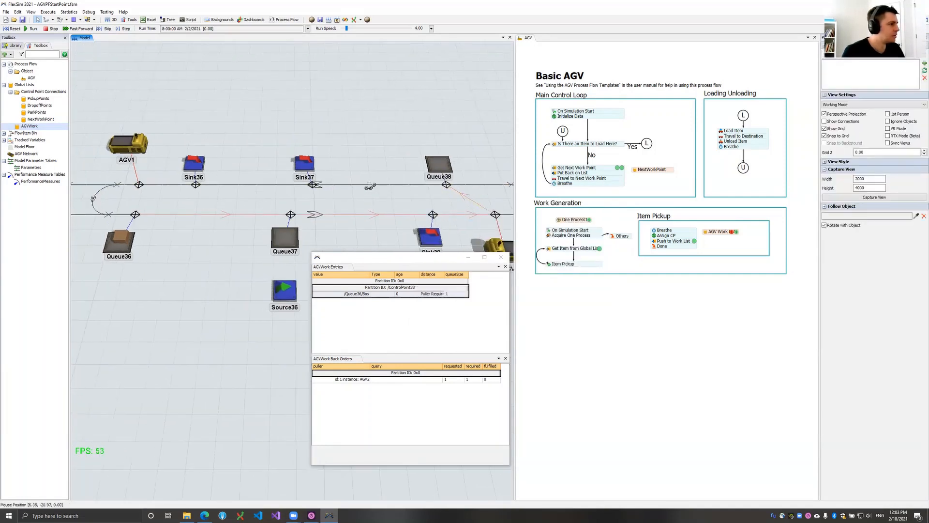
{"action": "left_click_drag", "start_coordinate": [370, 186], "coordinate": [425, 183]}
{"action": "mouse_move", "coordinate": [500, 180]}
{"action": "left_mouse_down"}
{"action": "mouse_move", "coordinate": [195, 181]}
{"action": "mouse_move", "coordinate": [194, 210]}
{"action": "left_mouse_up"}
{"action": "left_click", "coordinate": [393, 216]}
{"action": "left_click", "coordinate": [277, 216]}
{"action": "left_click", "coordinate": [221, 216]}
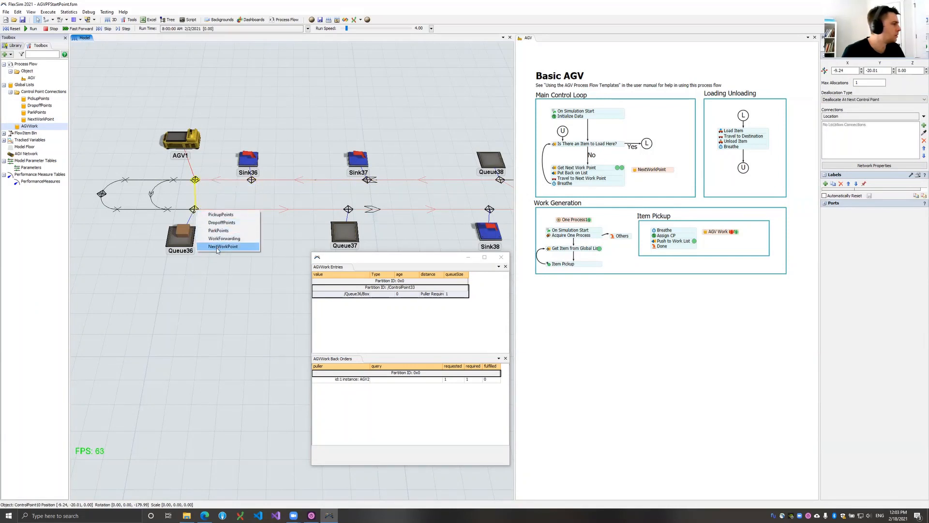
{"action": "left_click", "coordinate": [245, 245]}
{"action": "left_click", "coordinate": [250, 255]}
- Reset the model and advance the simulation event by event to follow the tokens into the main control loop
{"action": "scroll", "coordinate": [252, 248], "scroll_direction": "down", "scroll_amount": 1}
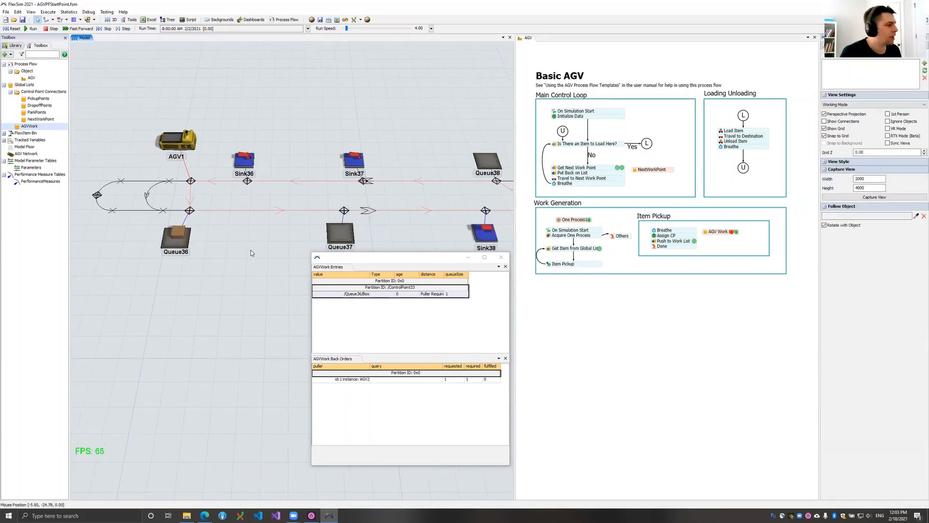
{"action": "scroll", "coordinate": [213, 217], "scroll_direction": "down", "scroll_amount": 1}
{"action": "left_click_drag", "start_coordinate": [205, 206], "coordinate": [202, 209]}
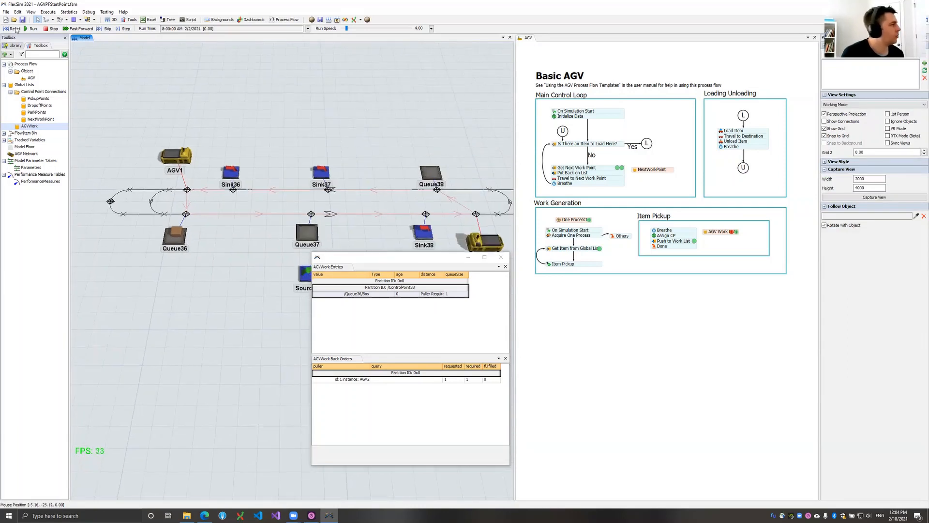
{"action": "left_click", "coordinate": [123, 29]}
{"action": "left_click", "coordinate": [122, 29]}
{"action": "left_click", "coordinate": [123, 29]}
{"action": "left_click", "coordinate": [122, 29]}
{"action": "left_click", "coordinate": [122, 29]}
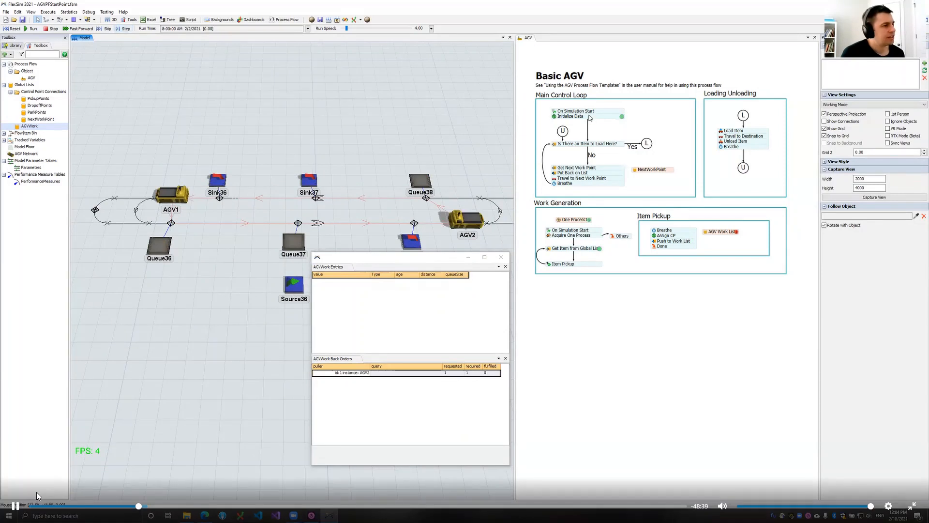
{"action": "left_click", "coordinate": [127, 28]}
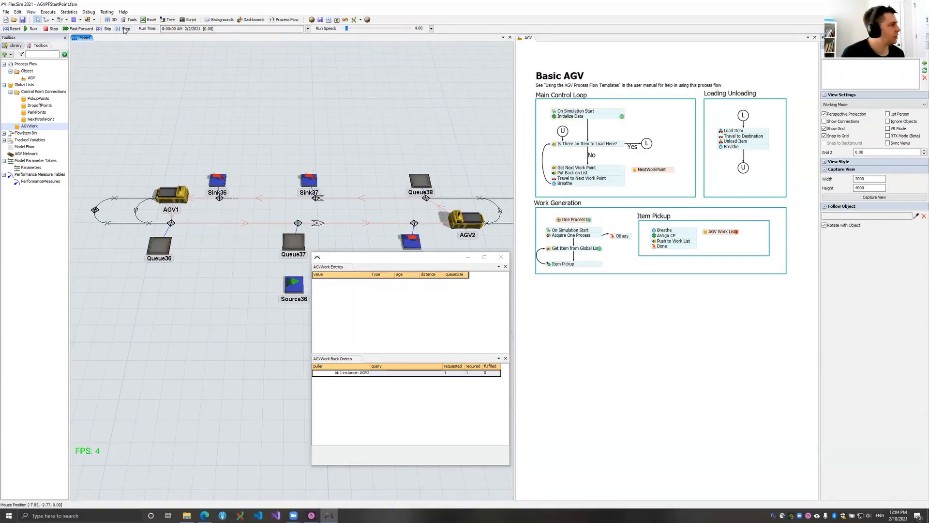
- Select AGV2 and step through further events until its token reaches Travel to Next Work Point
{"action": "left_click", "coordinate": [468, 223]}
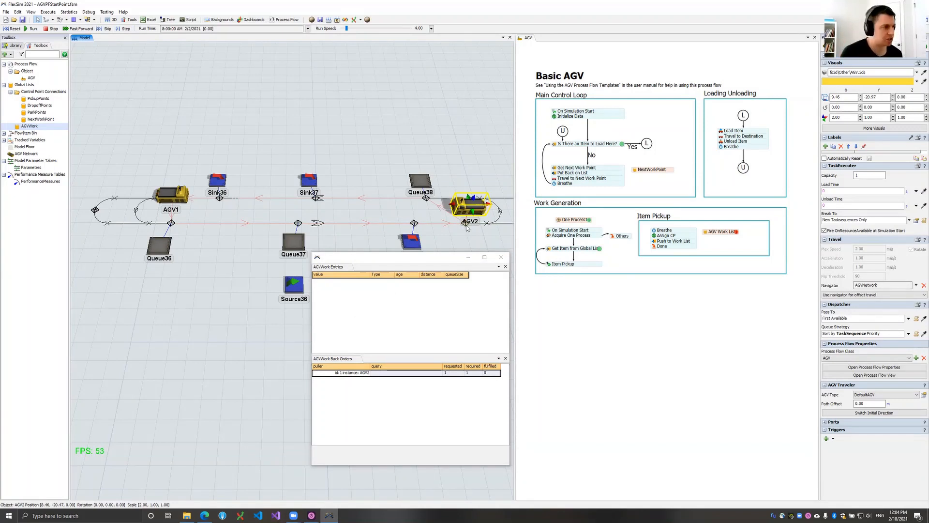
{"action": "left_click", "coordinate": [124, 29]}
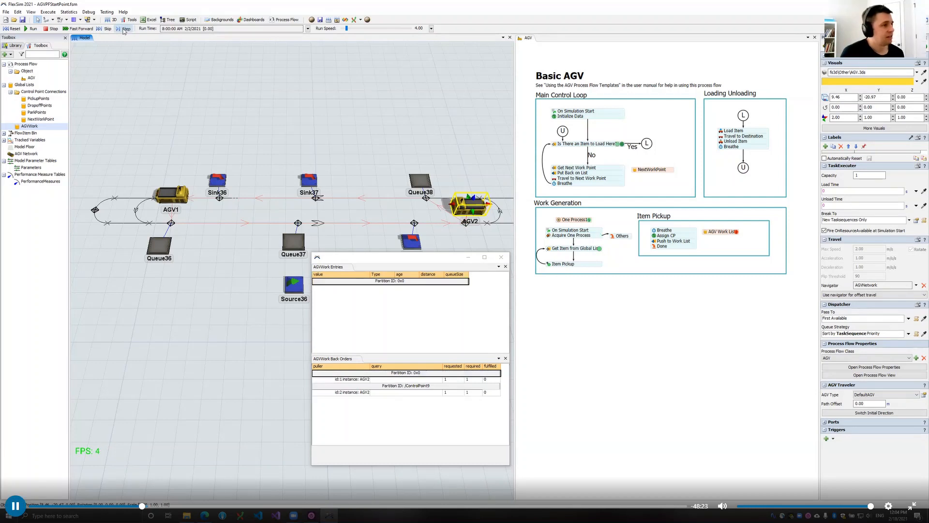
{"action": "left_click", "coordinate": [123, 29]}
{"action": "left_click", "coordinate": [124, 29]}
{"action": "left_click", "coordinate": [124, 29]}
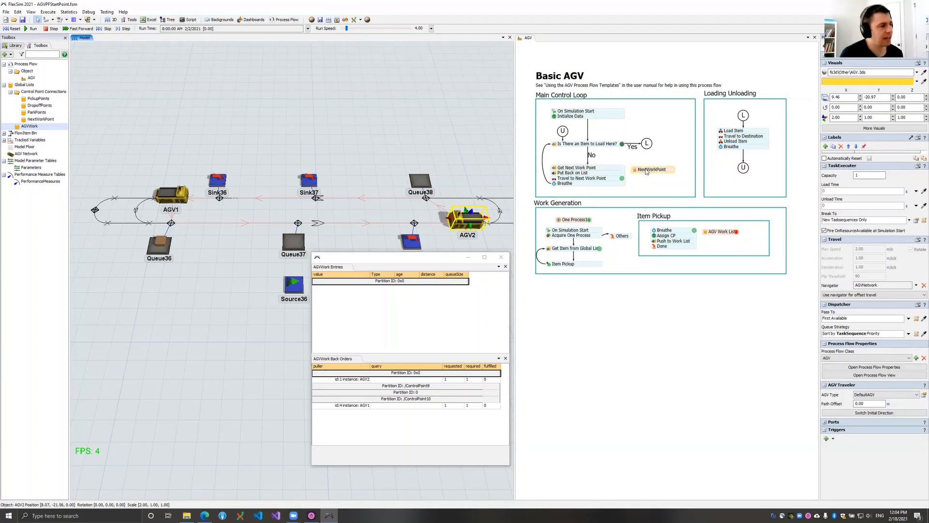
- View the entries of the NextWorkPoint list and place their window clear of the model, over the process flow
{"action": "left_click", "coordinate": [629, 159]}
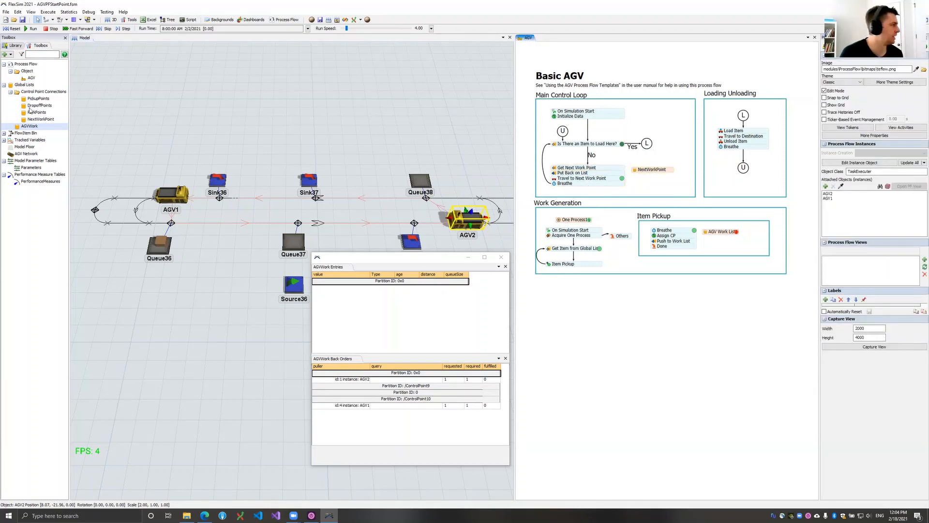
{"action": "left_click", "coordinate": [29, 119]}
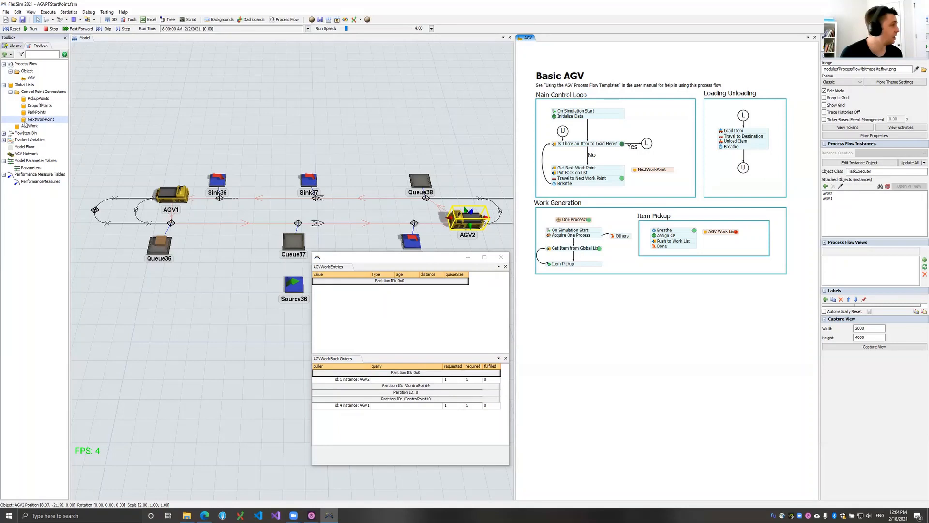
{"action": "right_click", "coordinate": [26, 126]}
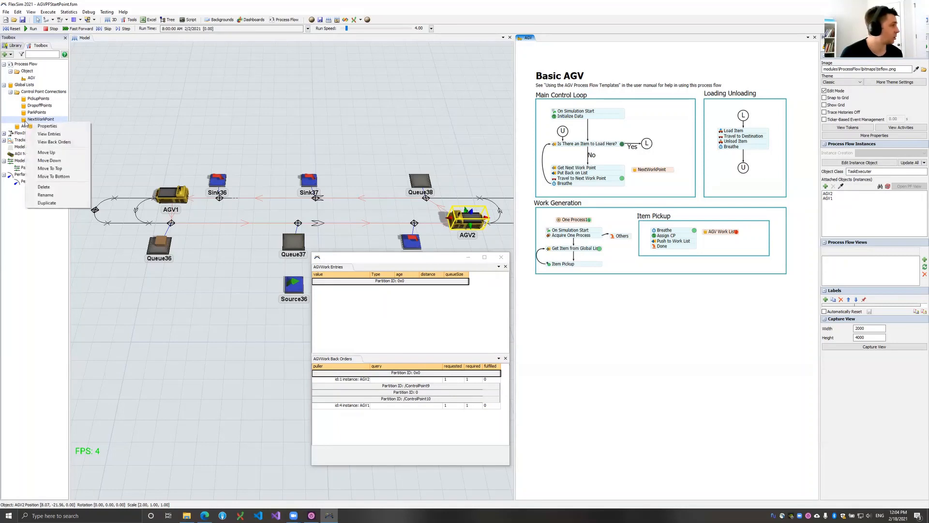
{"action": "left_click", "coordinate": [48, 134]}
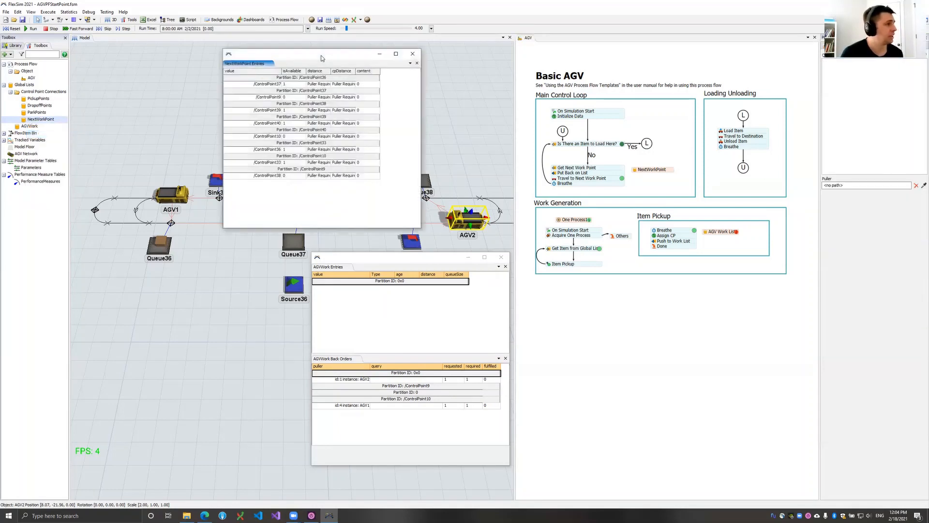
{"action": "left_click_drag", "start_coordinate": [330, 58], "coordinate": [417, 183]}
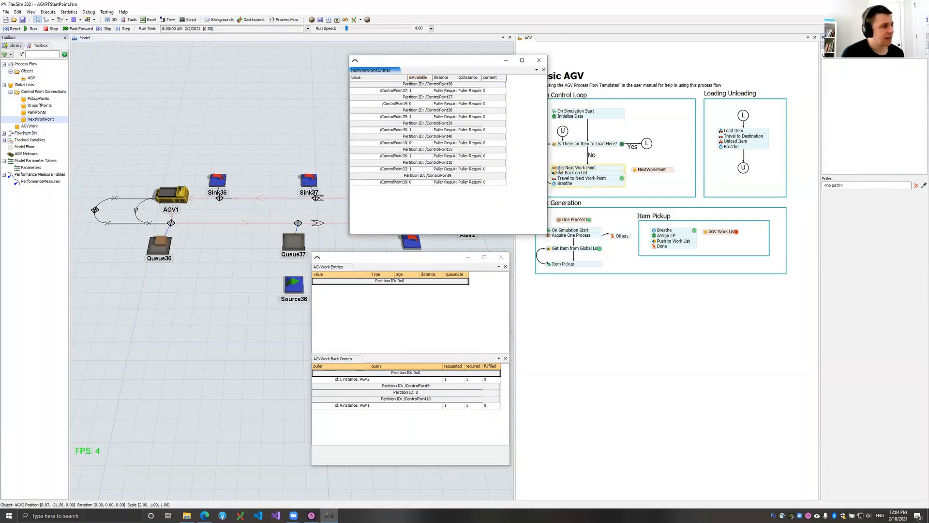
{"action": "left_click_drag", "start_coordinate": [482, 66], "coordinate": [697, 97]}
{"action": "left_click", "coordinate": [465, 222]}
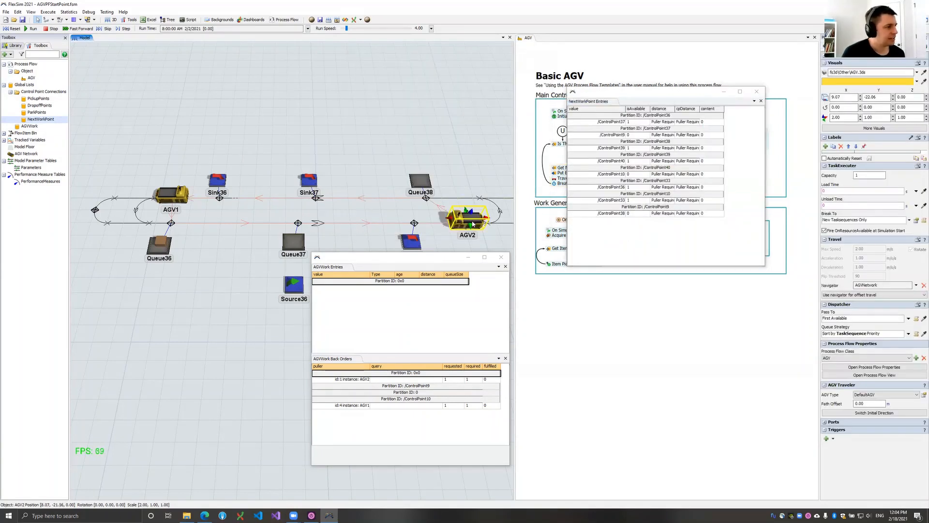
- Reset the model and run the simulation for about one second of model time
{"action": "left_click", "coordinate": [32, 29]}
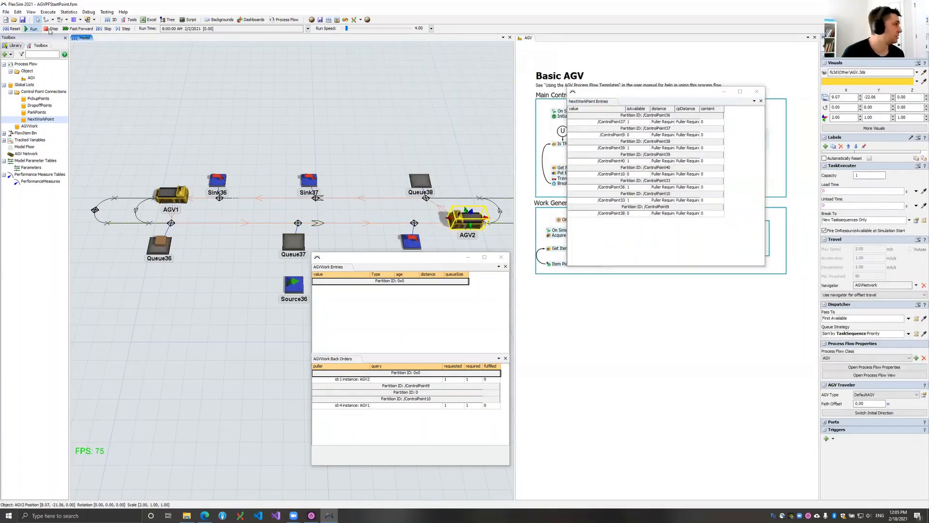
{"action": "left_click", "coordinate": [12, 29]}
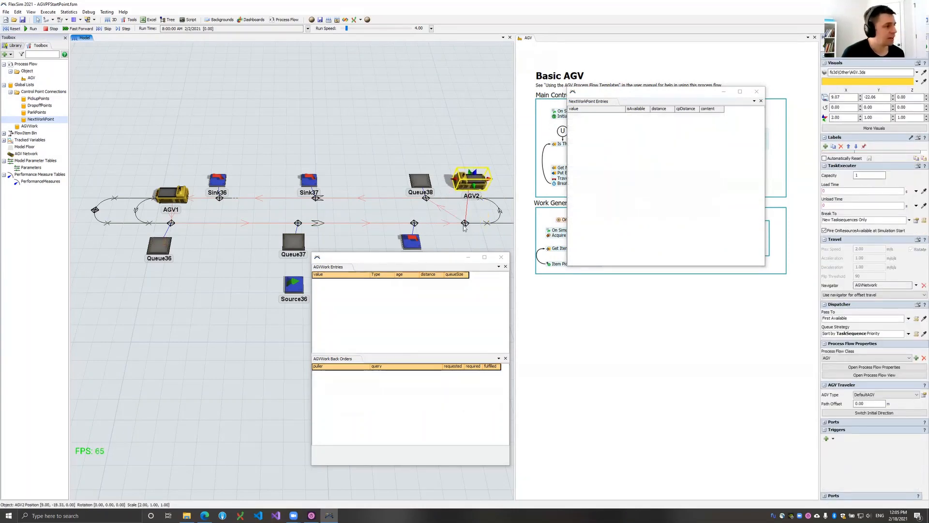
{"action": "left_click", "coordinate": [465, 223]}
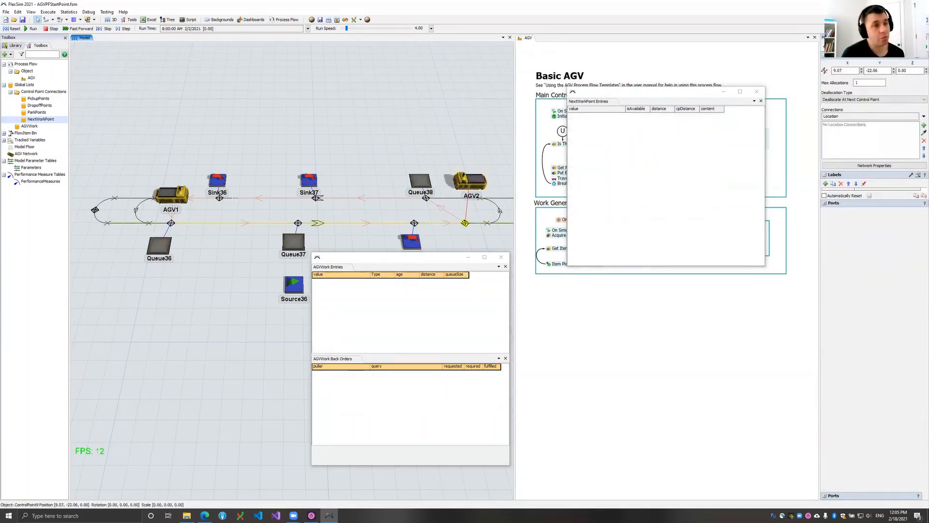
{"action": "left_click", "coordinate": [423, 155]}
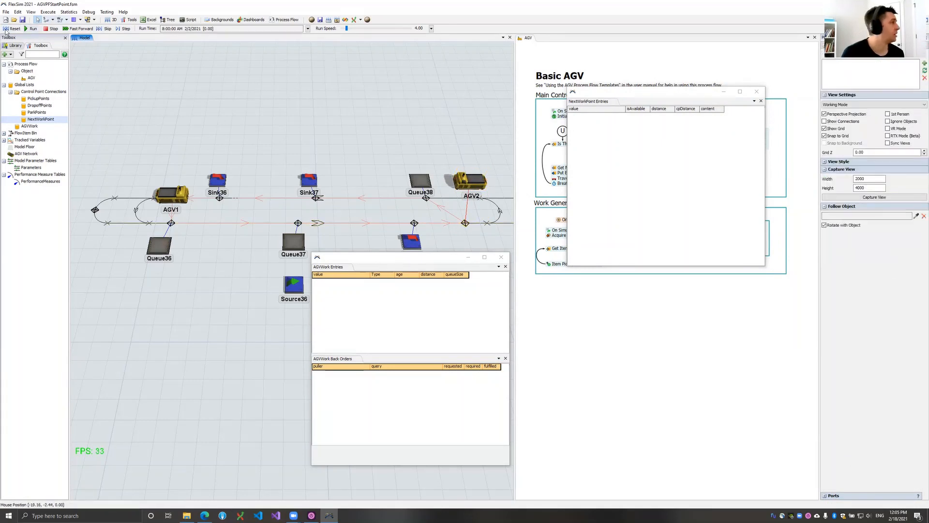
{"action": "left_click", "coordinate": [31, 30]}
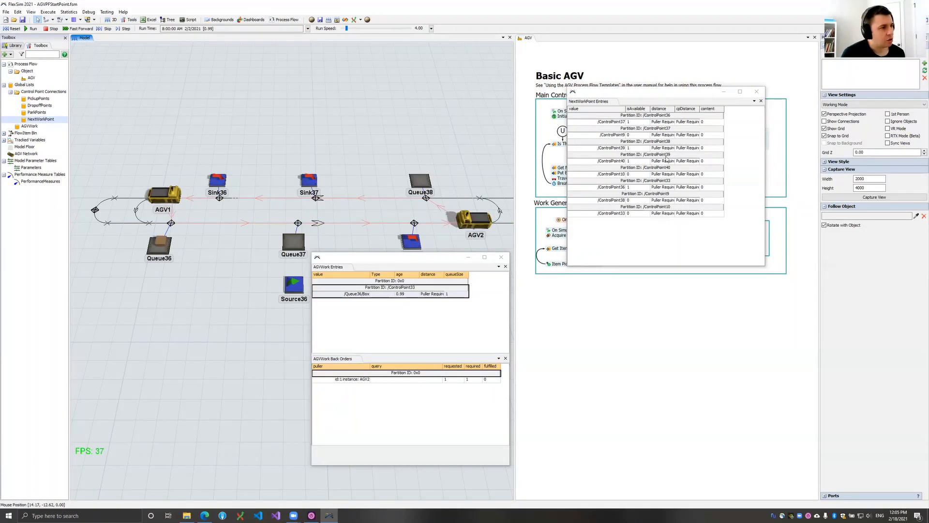
- Examine the ControlPoint9 partition and its ControlPoint38 entry in the NextWorkPoint entries, and locate that control point beside Queue38 in the model
{"action": "left_click", "coordinate": [605, 194]}
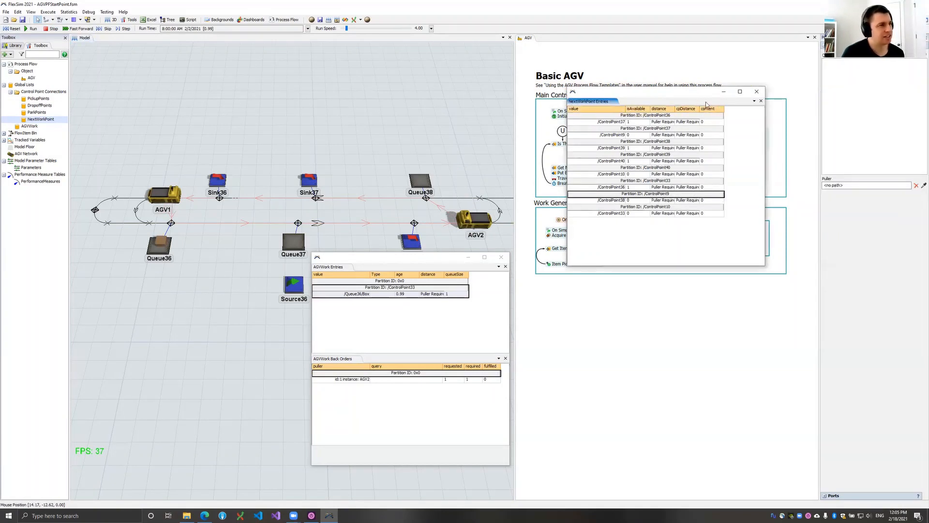
{"action": "left_click_drag", "start_coordinate": [706, 104], "coordinate": [807, 186]}
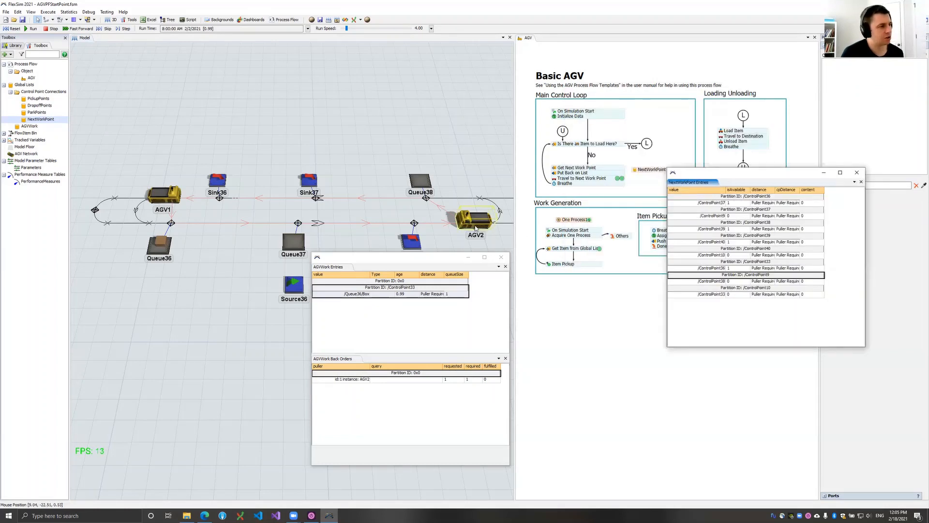
{"action": "left_click", "coordinate": [706, 281]}
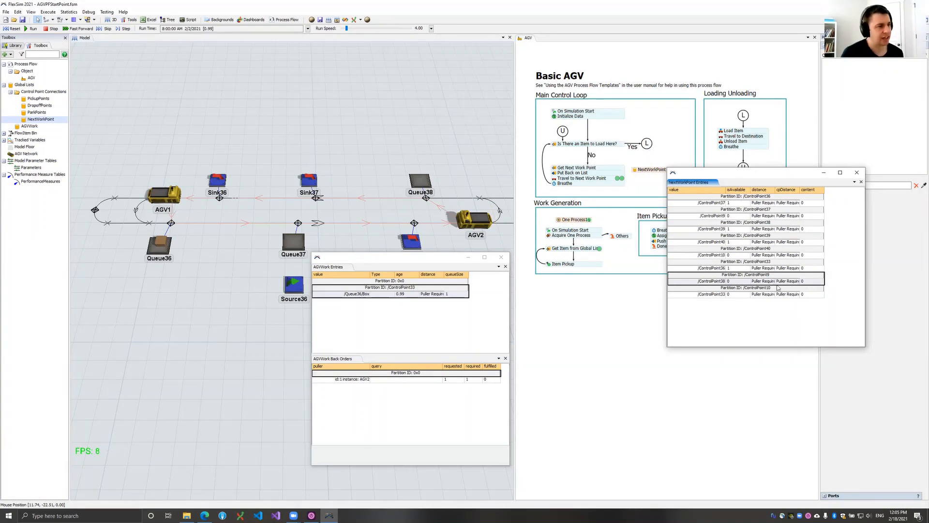
{"action": "left_click", "coordinate": [715, 283]}
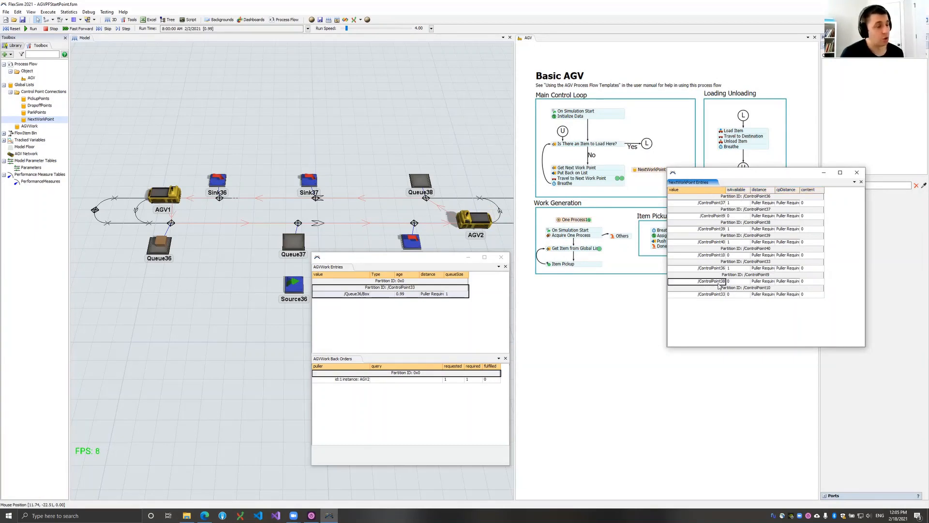
{"action": "left_click", "coordinate": [425, 199]}
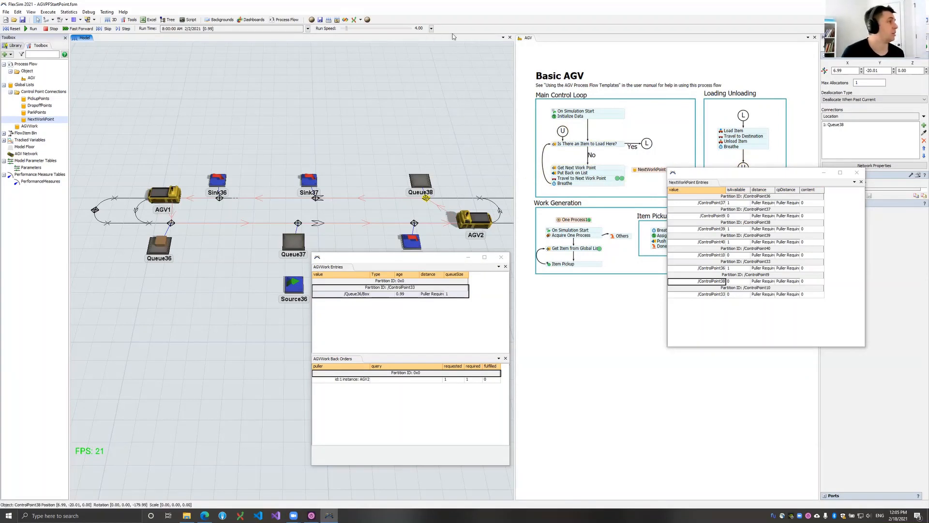
- Lower the run speed to 0.41 and run the simulation until AGV1 nears Queue36's control point, stopping it there
{"action": "left_click_drag", "start_coordinate": [346, 33], "coordinate": [344, 32]}
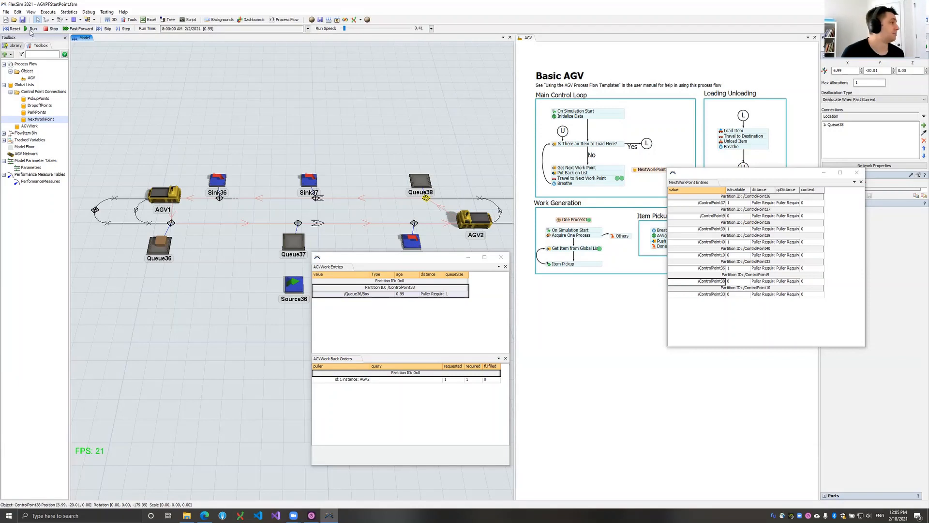
{"action": "left_click", "coordinate": [31, 29]}
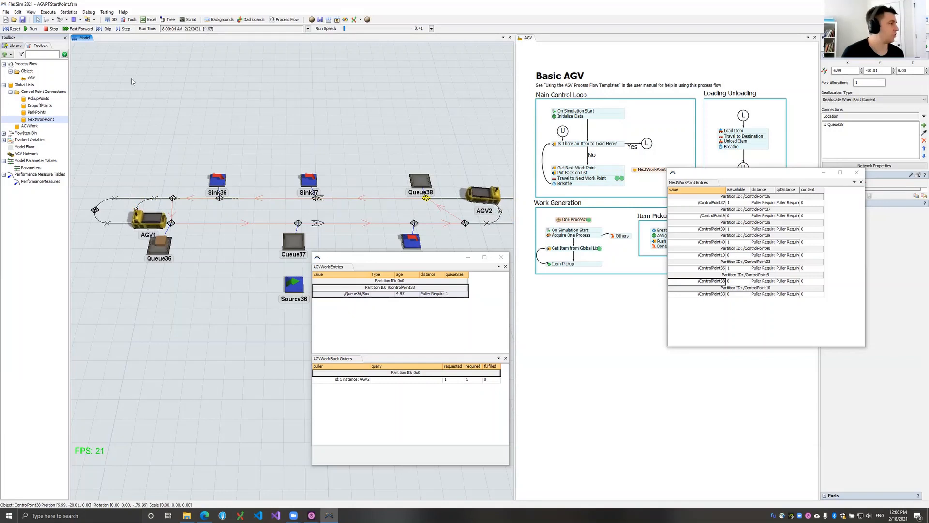
{"action": "left_click", "coordinate": [50, 29]}
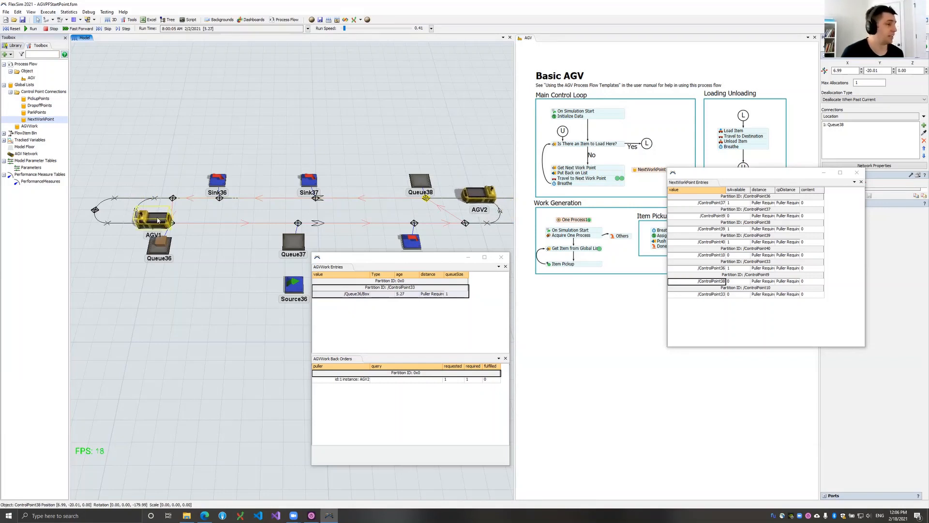
{"action": "left_click", "coordinate": [209, 232]}
{"action": "left_click_drag", "start_coordinate": [209, 231], "coordinate": [239, 237]}
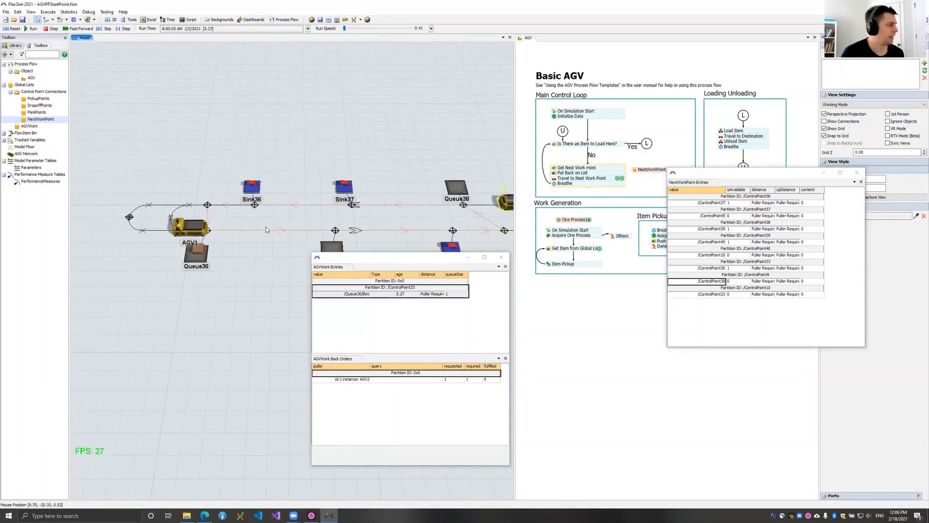
- Step through AGV1's arrival at Queue36, examining the ControlPoint33 box entry in the AGVWork list and the token's move to Load Item
{"action": "left_click", "coordinate": [120, 30]}
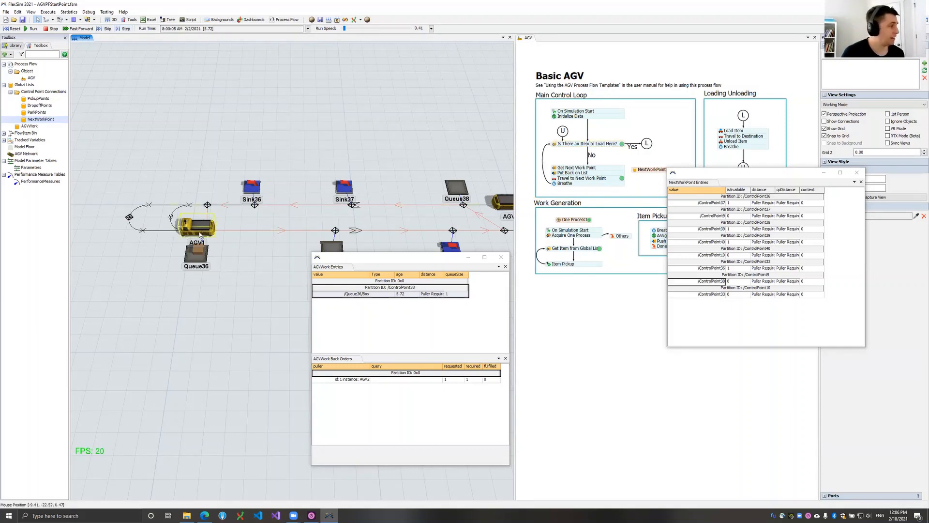
{"action": "left_click", "coordinate": [394, 325]}
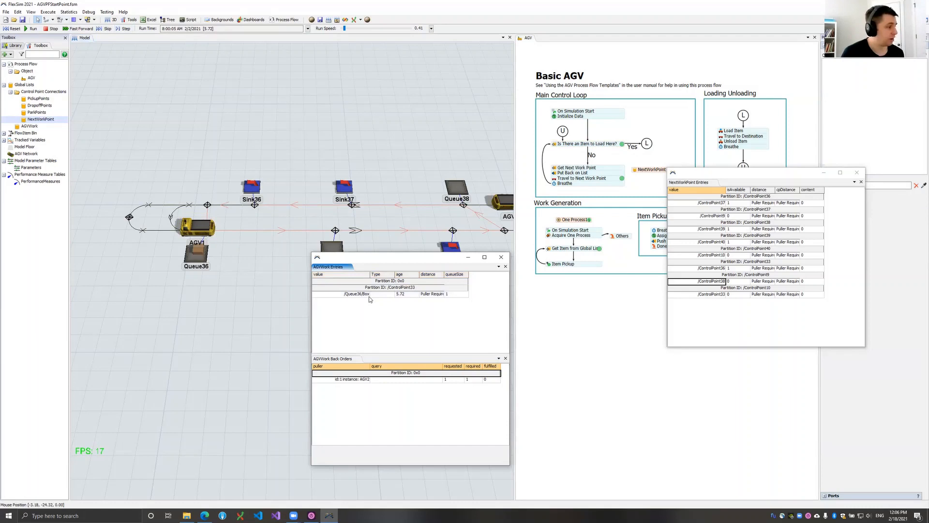
{"action": "left_click_drag", "start_coordinate": [363, 289], "coordinate": [448, 296]}
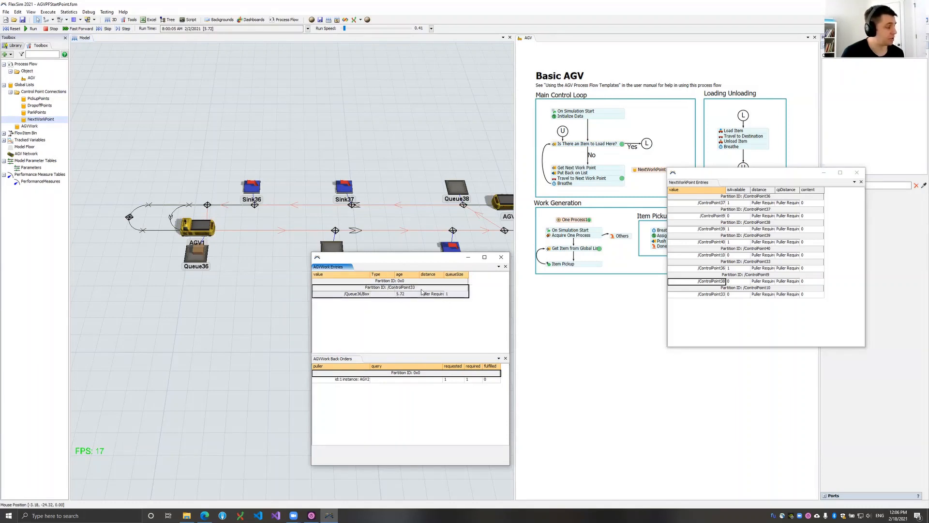
{"action": "left_click", "coordinate": [412, 316]}
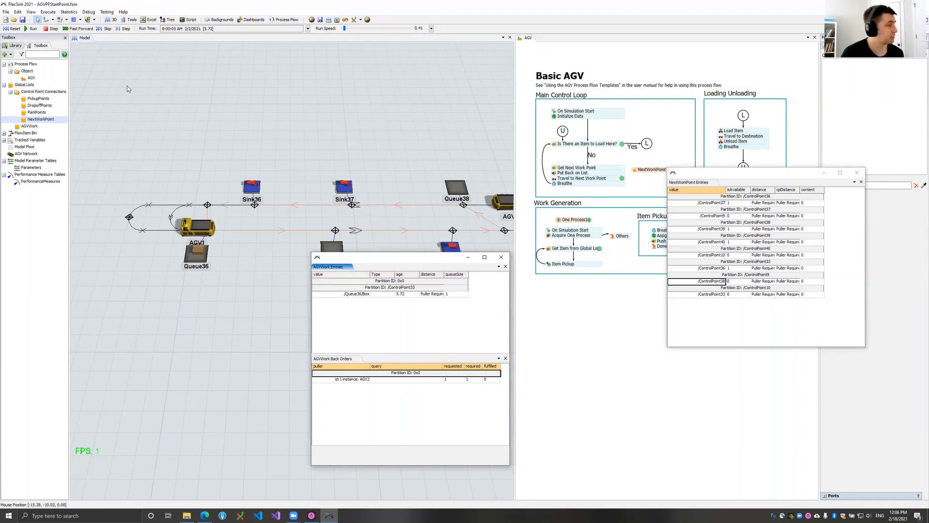
{"action": "left_click", "coordinate": [125, 29]}
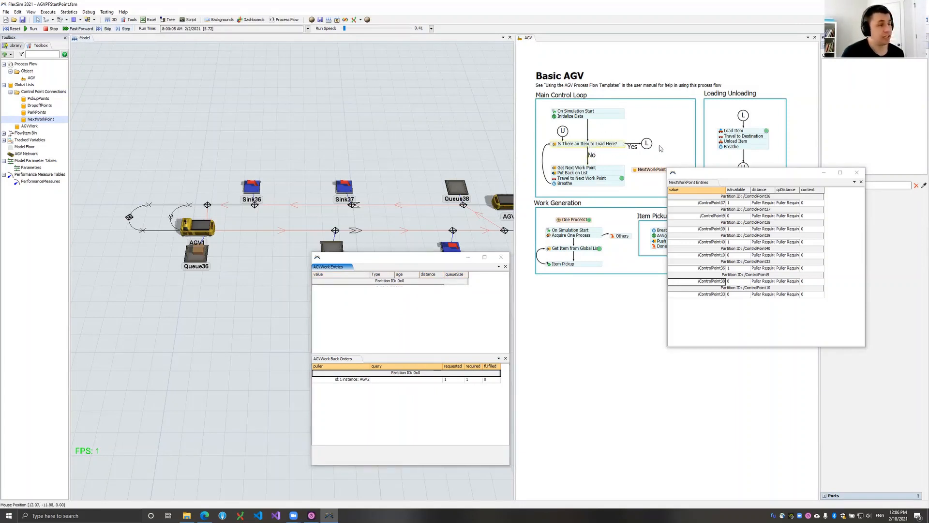
{"action": "left_click", "coordinate": [736, 134]}
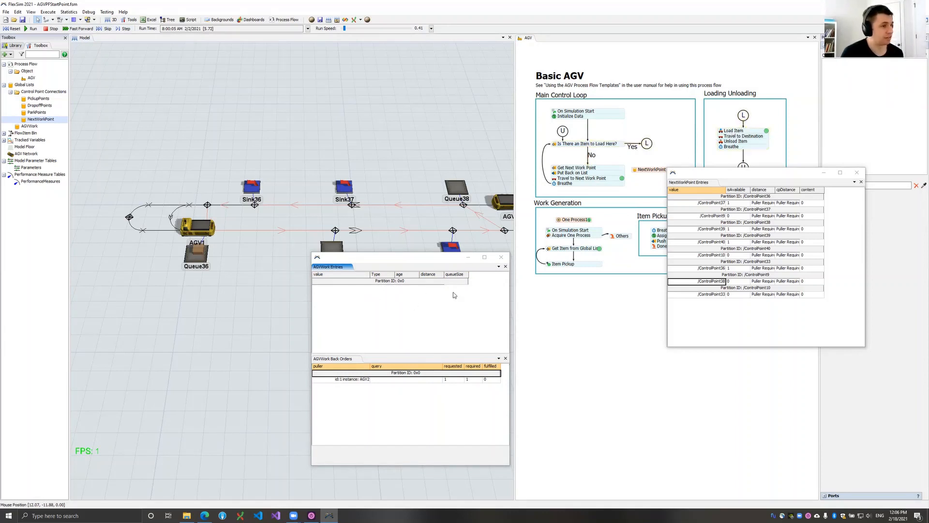
- Examine the item label of AGV1's token at Load Item, and step the model until the box is loaded from Queue36
{"action": "left_click", "coordinate": [766, 132]}
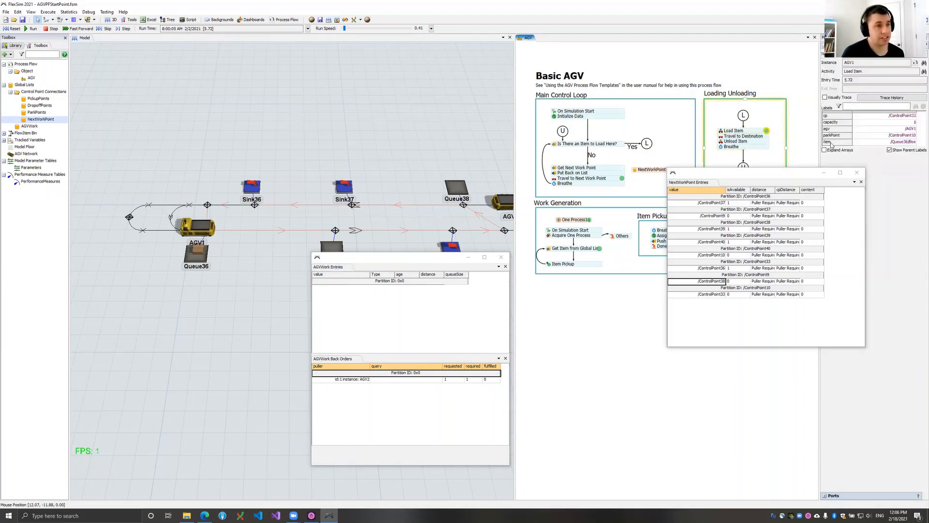
{"action": "left_click", "coordinate": [849, 144]}
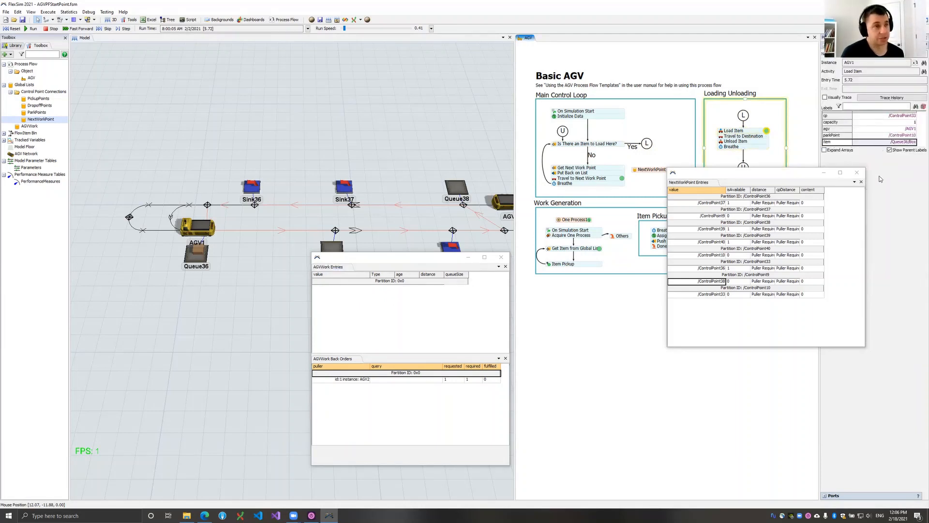
{"action": "left_click", "coordinate": [769, 132]}
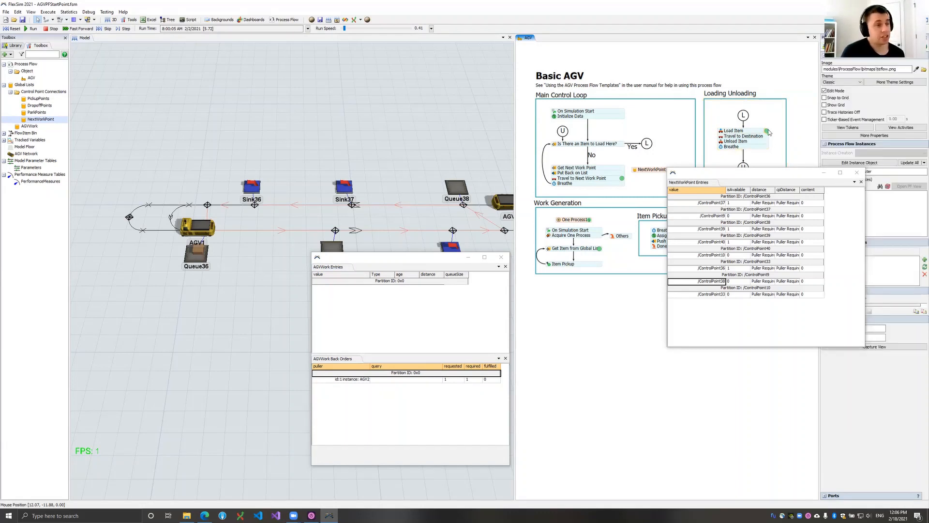
{"action": "left_click", "coordinate": [124, 29]}
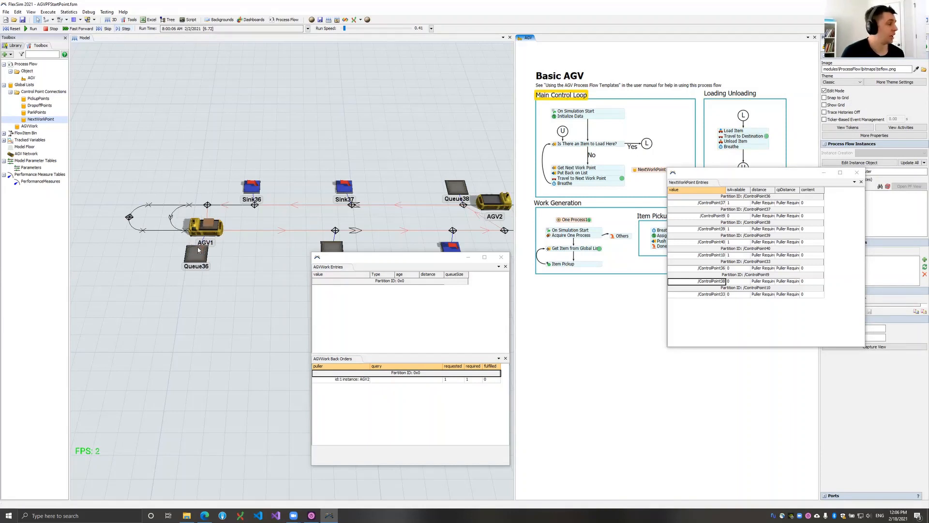
- Raise the run speed to 6.55 and run the simulation, watching both AGVs travel around the whole loop
{"action": "left_click", "coordinate": [194, 273]}
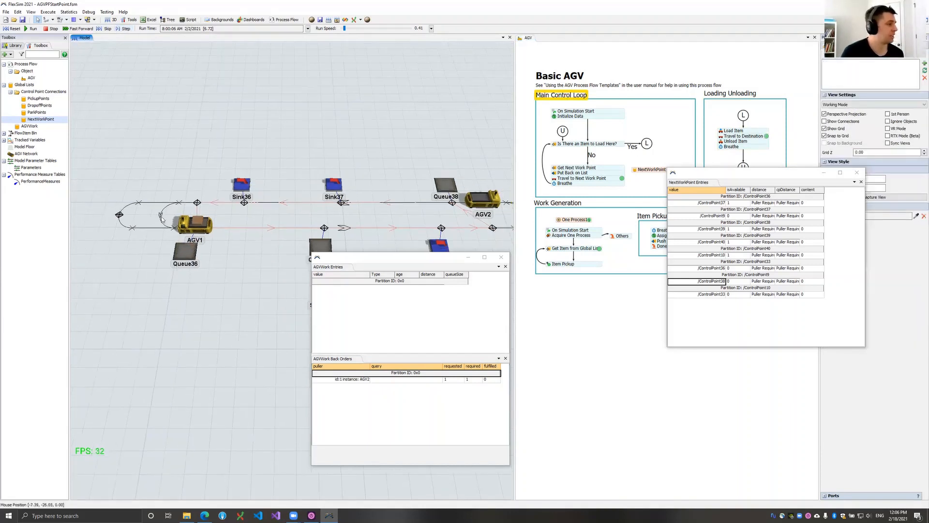
{"action": "left_click_drag", "start_coordinate": [162, 217], "coordinate": [136, 145]}
{"action": "scroll", "coordinate": [101, 83], "scroll_direction": "down", "scroll_amount": 2}
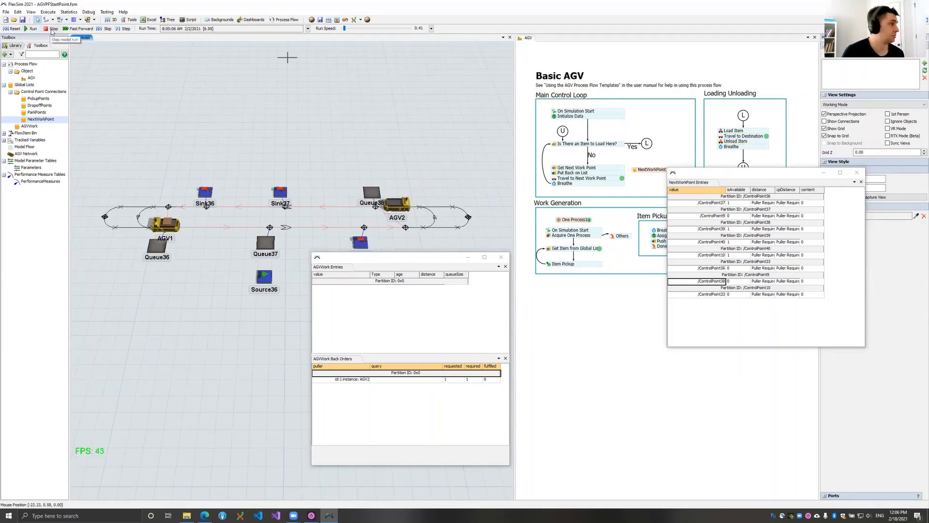
{"action": "left_click_drag", "start_coordinate": [346, 31], "coordinate": [347, 30]}
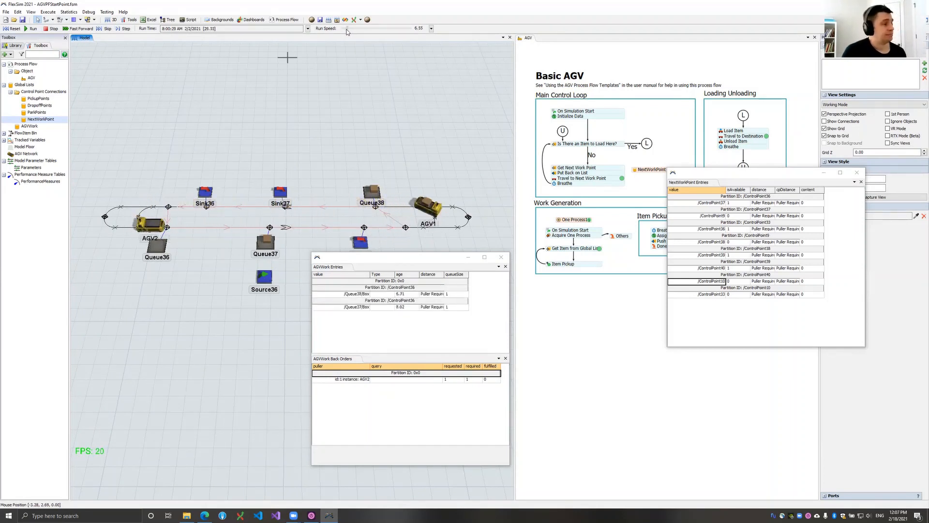
- Lower the run speed to 0.41 and step the model until AGV1 unloads at Sink36 and checks for work there
{"action": "left_click_drag", "start_coordinate": [347, 30], "coordinate": [346, 35]}
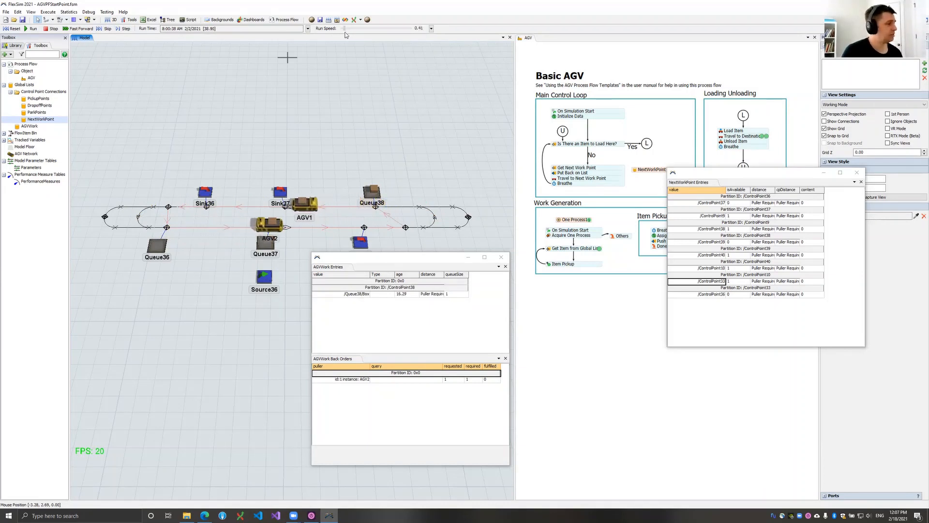
{"action": "left_click", "coordinate": [124, 32]}
{"action": "left_click", "coordinate": [124, 32]}
{"action": "left_click", "coordinate": [124, 32]}
{"action": "left_click", "coordinate": [124, 31]}
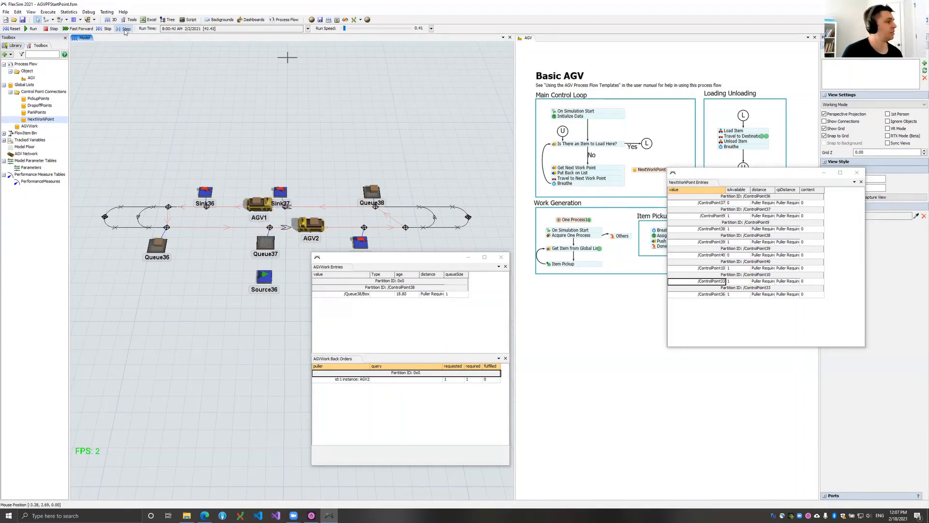
{"action": "left_click", "coordinate": [124, 32]}
{"action": "left_click", "coordinate": [125, 31]}
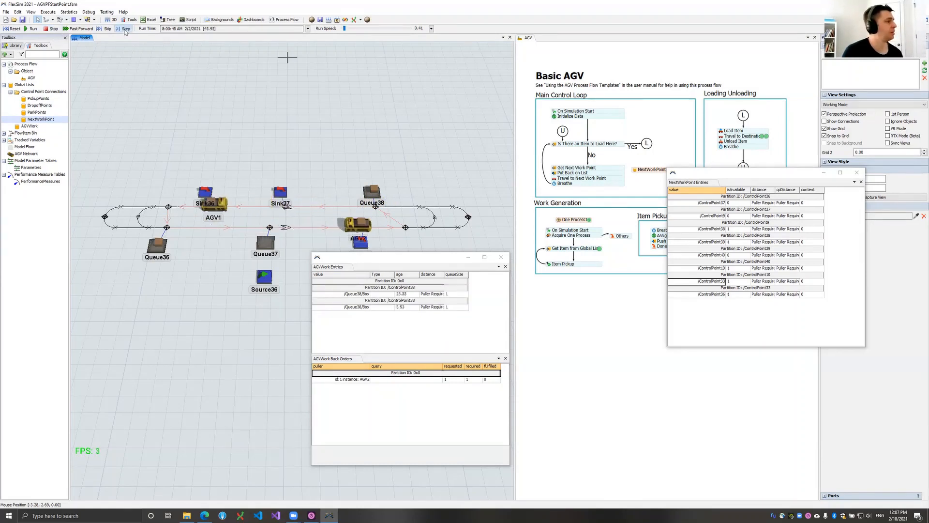
{"action": "left_click", "coordinate": [125, 32]}
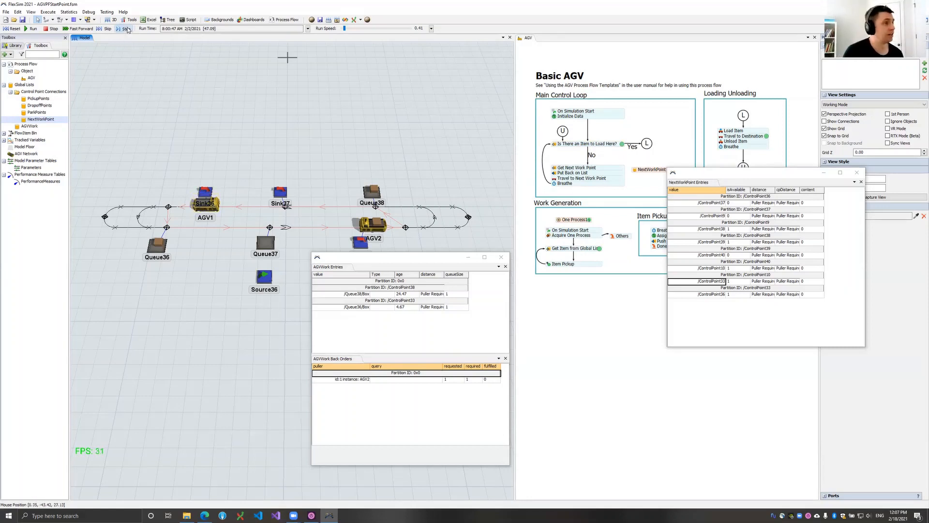
{"action": "left_click", "coordinate": [125, 29]}
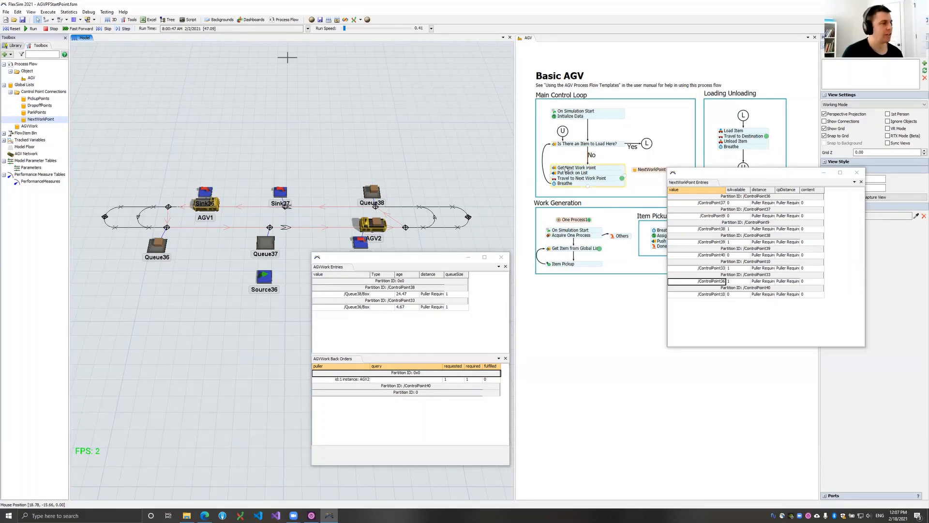
- Run the simulation at a speed of 6.55 to watch both AGVs circulate, and reset the model
{"action": "left_click", "coordinate": [32, 28]}
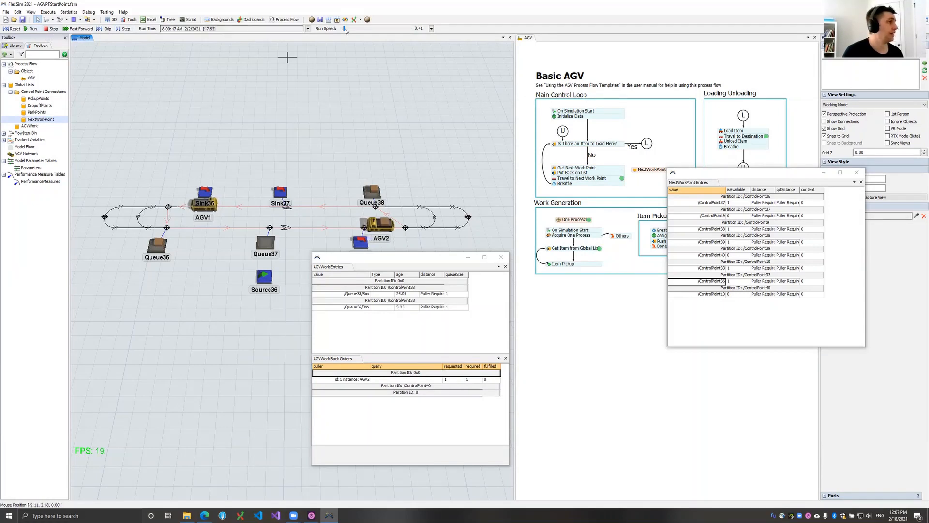
{"action": "left_click_drag", "start_coordinate": [345, 28], "coordinate": [347, 29]}
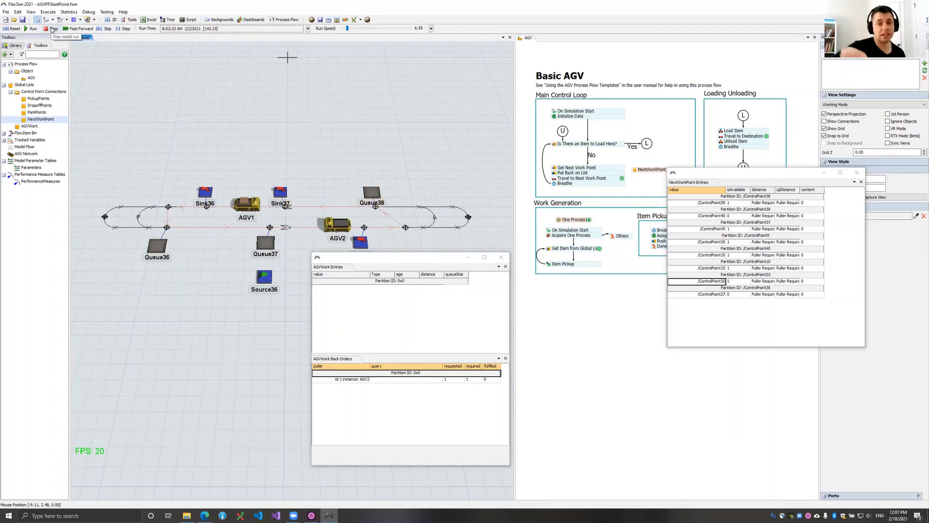
{"action": "left_click", "coordinate": [52, 29]}
{"action": "left_click", "coordinate": [13, 30]}
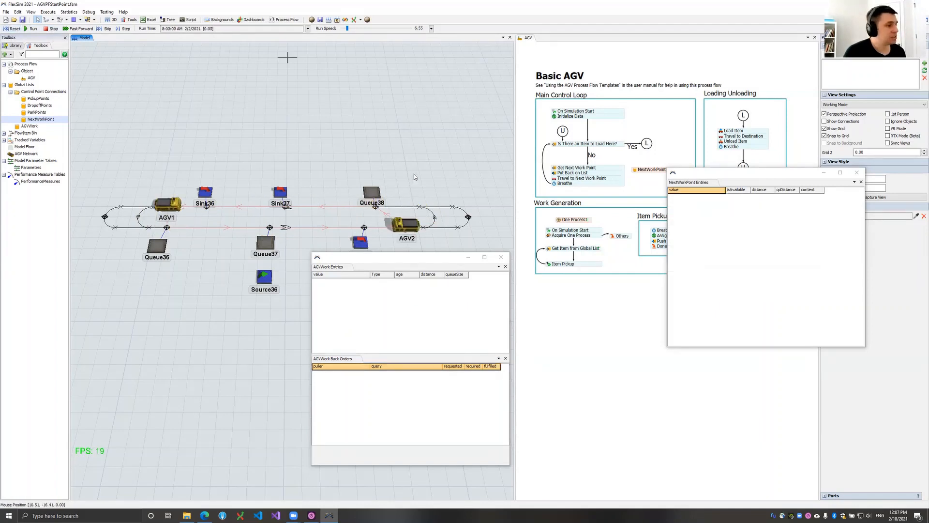
- Move AGV2 off ControlPoint9 and add a NextWorkPoint connection from ControlPoint9 to ControlPoint8 on the loop's end curve
{"action": "left_click_drag", "start_coordinate": [364, 210], "coordinate": [361, 212]}
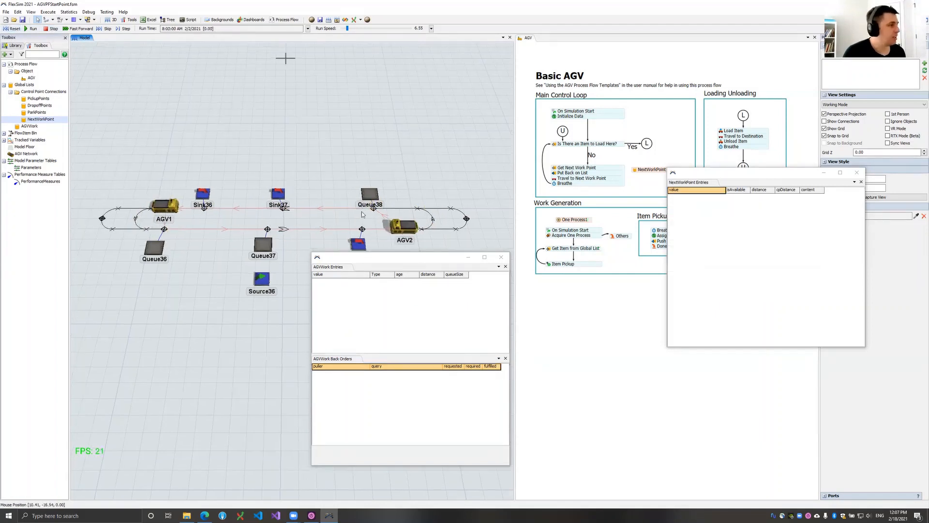
{"action": "left_click", "coordinate": [562, 172]}
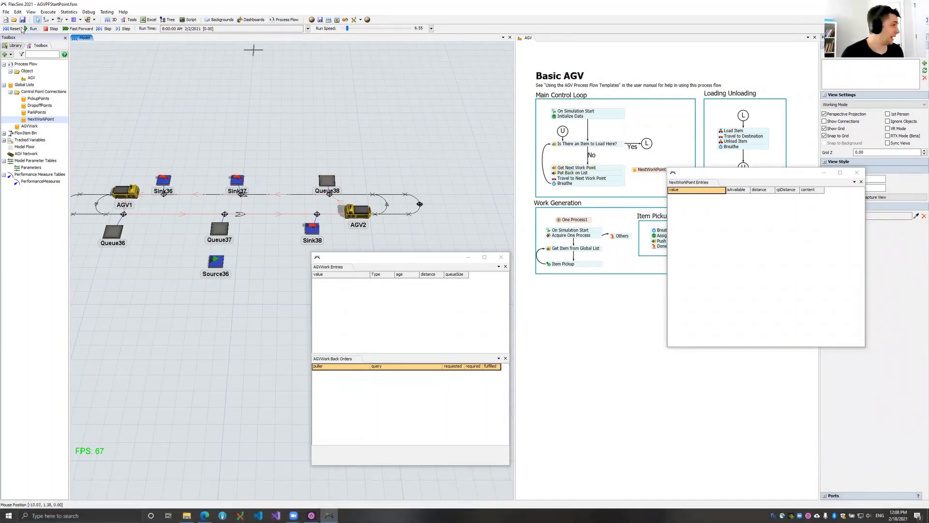
{"action": "left_click_drag", "start_coordinate": [363, 209], "coordinate": [363, 152]}
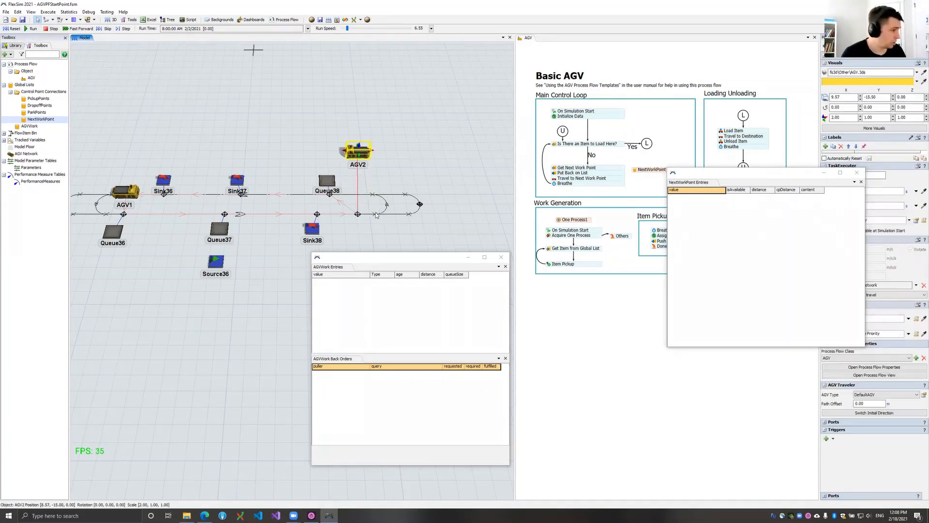
{"action": "left_click", "coordinate": [357, 213]}
{"action": "left_click", "coordinate": [420, 204]}
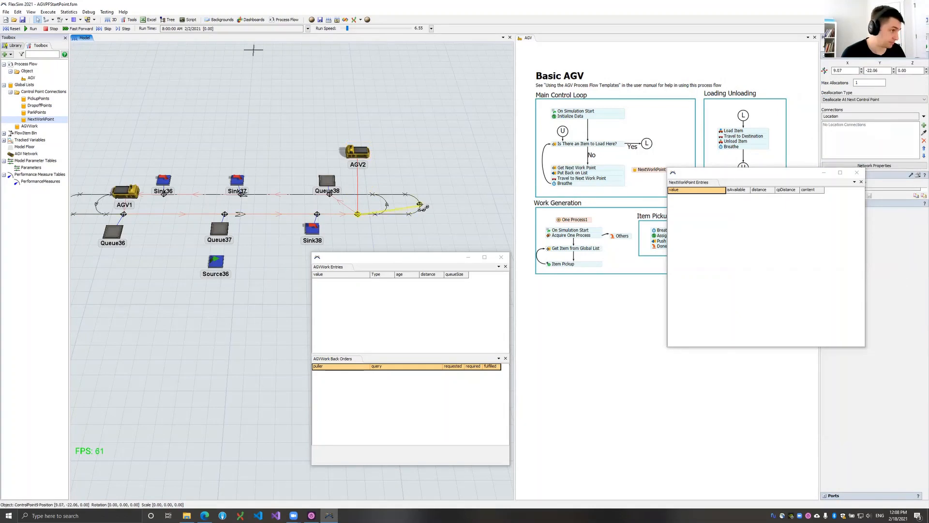
{"action": "left_click", "coordinate": [445, 241]}
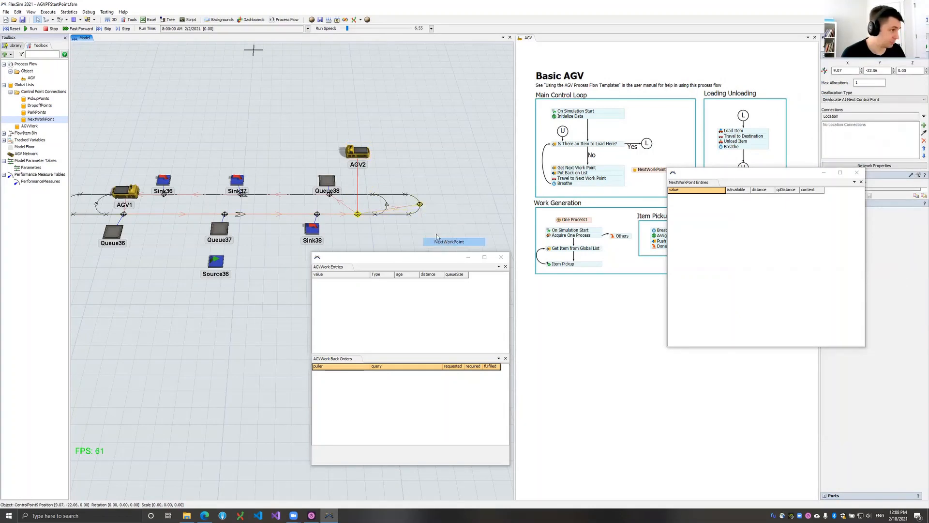
- Add a NextWorkPoint connection from ControlPoint8 to ControlPoint38 beside Queue38
{"action": "left_click", "coordinate": [332, 196]}
{"action": "left_click", "coordinate": [355, 231]}
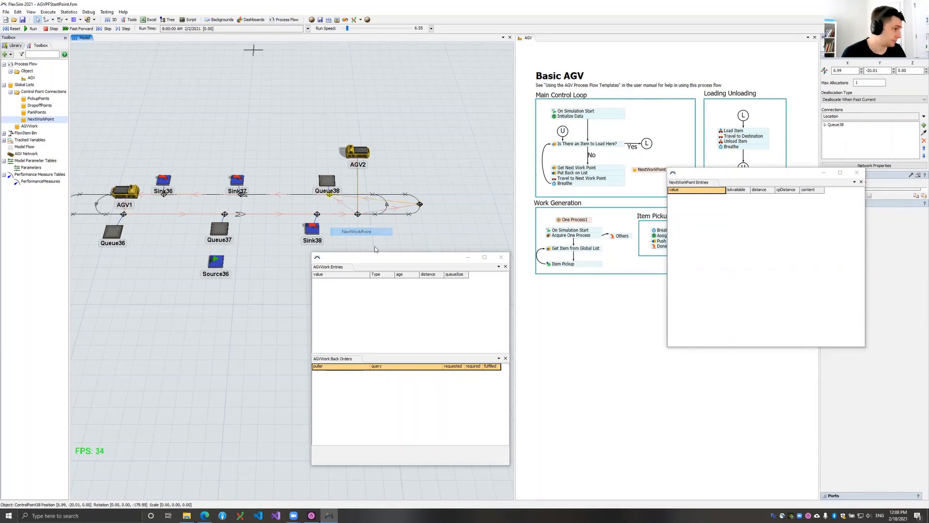
{"action": "left_click", "coordinate": [378, 240]}
{"action": "left_click_drag", "start_coordinate": [366, 240], "coordinate": [363, 242]}
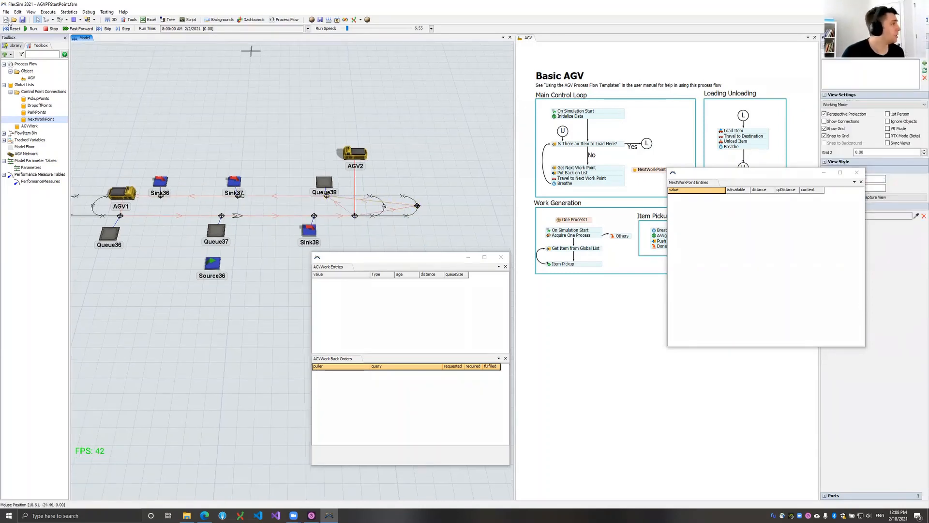
- Reset and briefly run the model, examining ControlPoint9's ControlPoint8 and ControlPoint38 entries in the NextWorkPoint list and locating these points in the model
{"action": "left_click", "coordinate": [14, 30]}
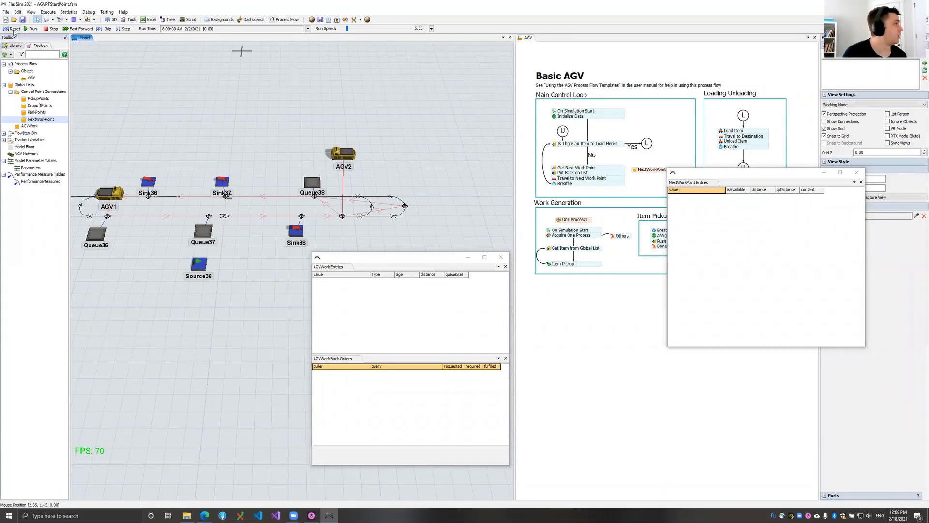
{"action": "left_click", "coordinate": [32, 28]}
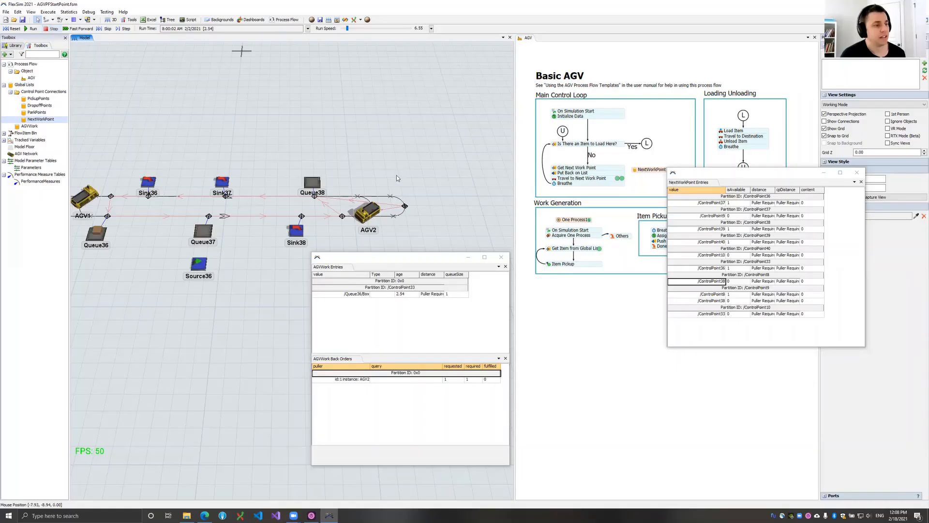
{"action": "left_click_drag", "start_coordinate": [711, 289], "coordinate": [811, 304]}
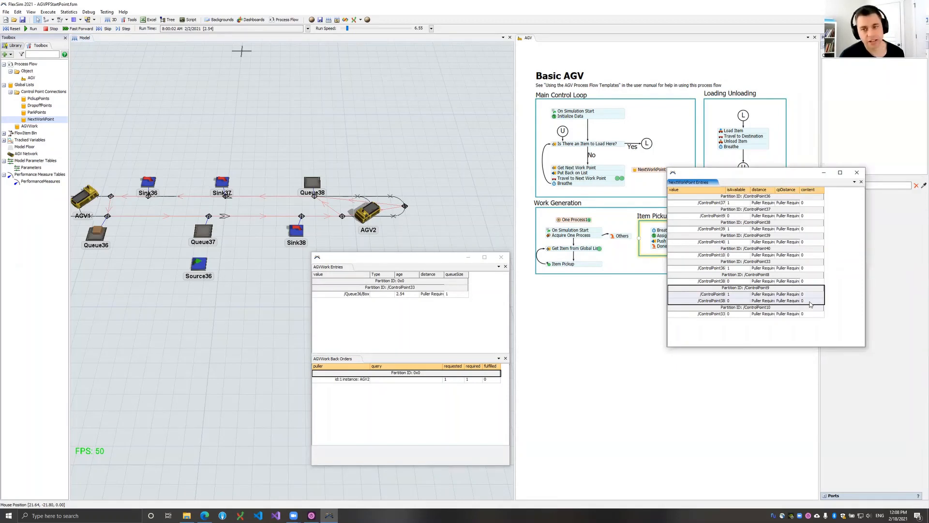
{"action": "left_click", "coordinate": [717, 297]}
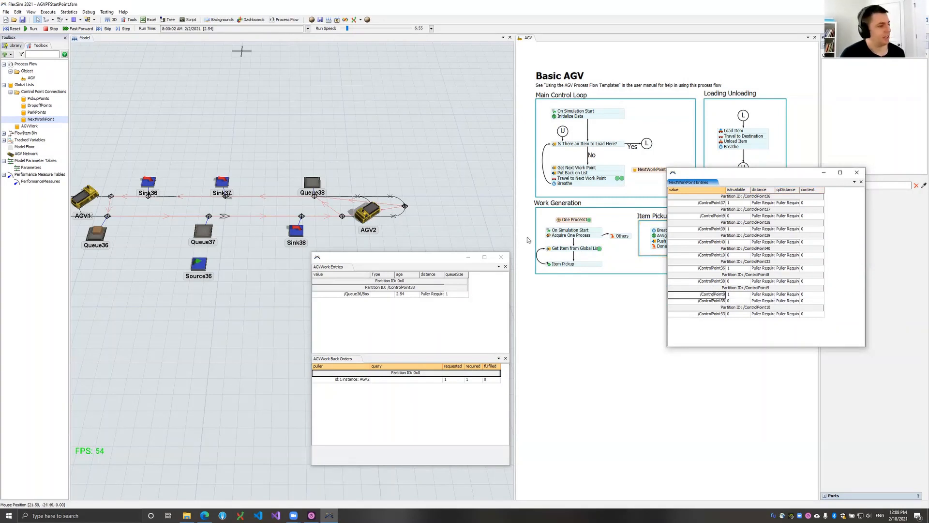
{"action": "left_click_drag", "start_coordinate": [717, 299], "coordinate": [718, 299]}
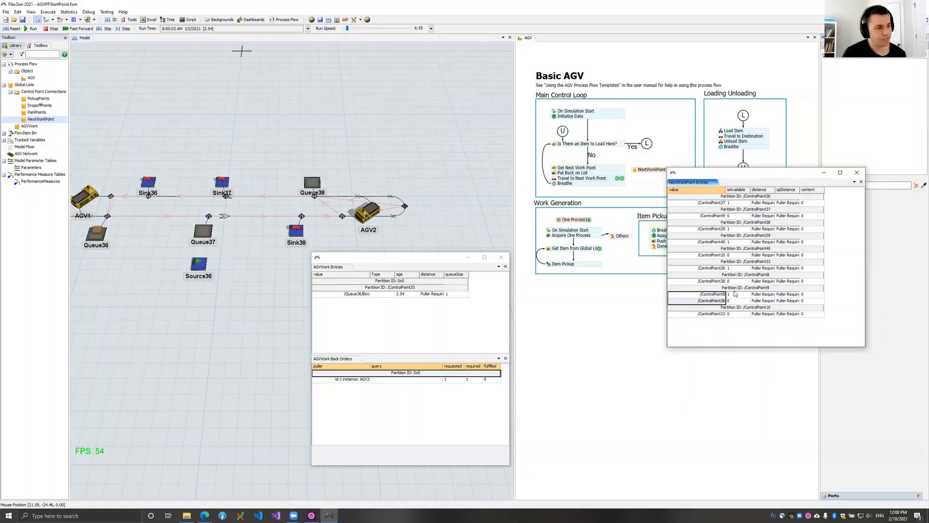
{"action": "left_click", "coordinate": [717, 296]}
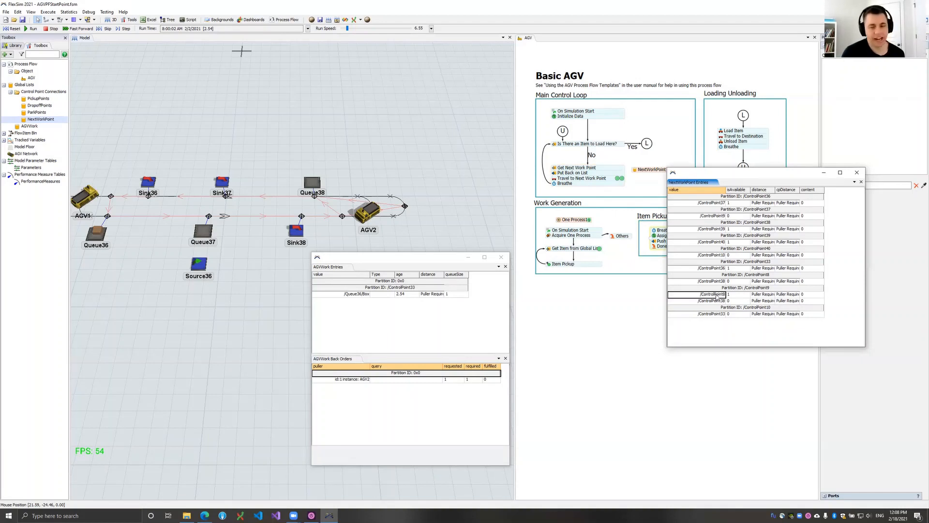
{"action": "left_click", "coordinate": [715, 301]}
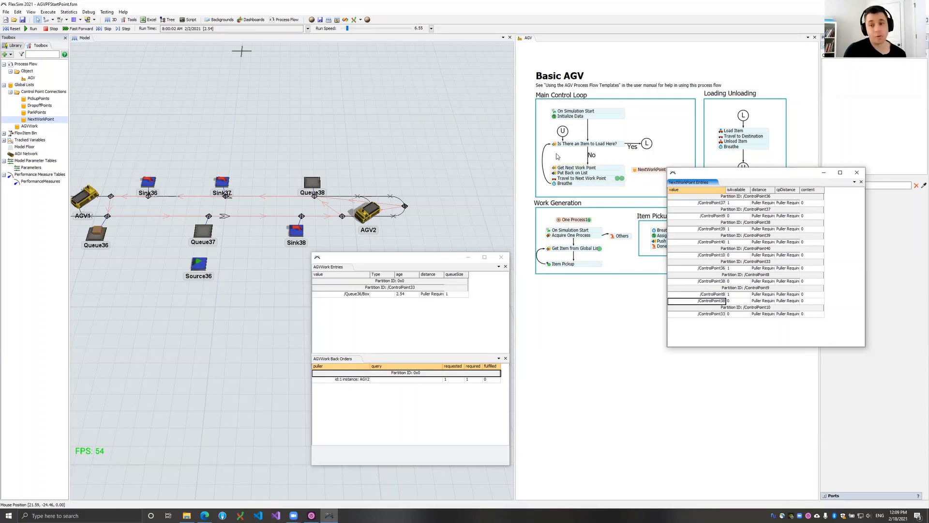
{"action": "left_click", "coordinate": [342, 219]}
{"action": "left_click", "coordinate": [341, 218]}
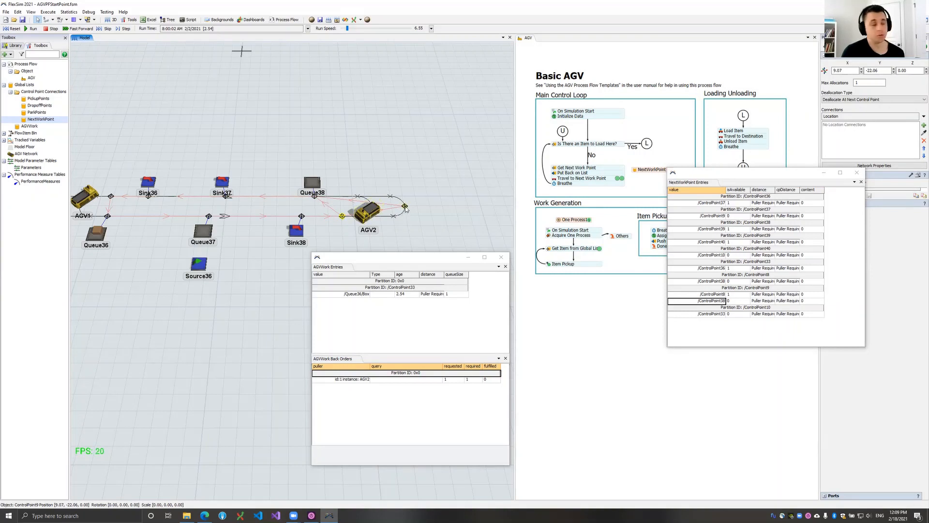
- Resume the simulation and raise the run speed to 10.30 to observe both AGVs, and reset the model
{"action": "left_click", "coordinate": [30, 29]}
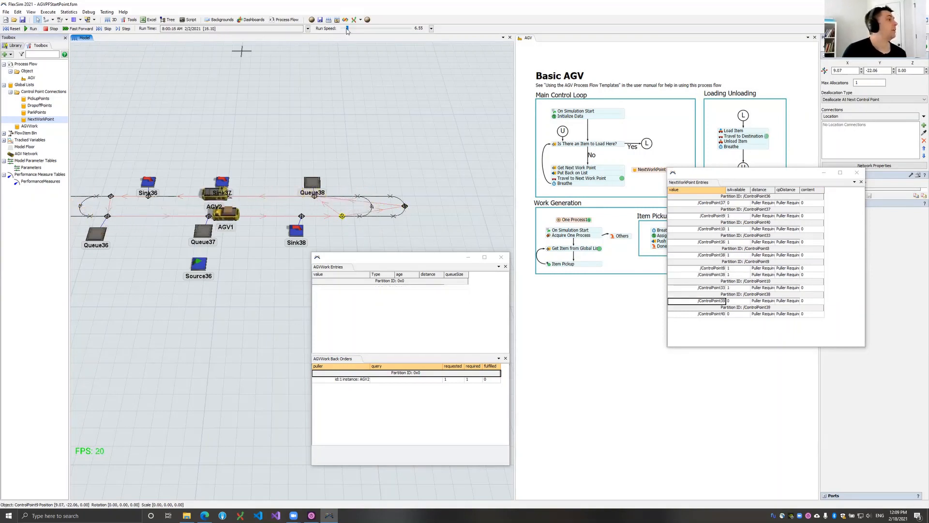
{"action": "left_click_drag", "start_coordinate": [346, 28], "coordinate": [346, 29]}
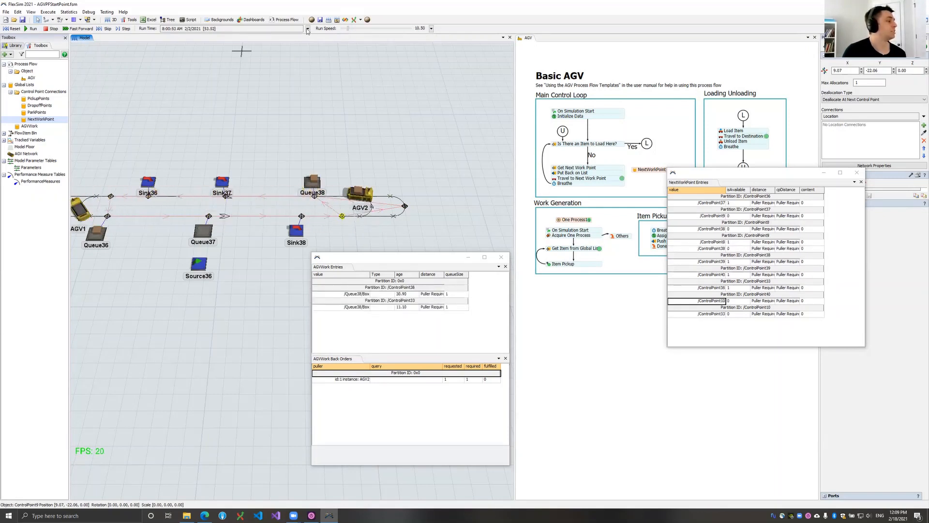
{"action": "left_click", "coordinate": [12, 28]}
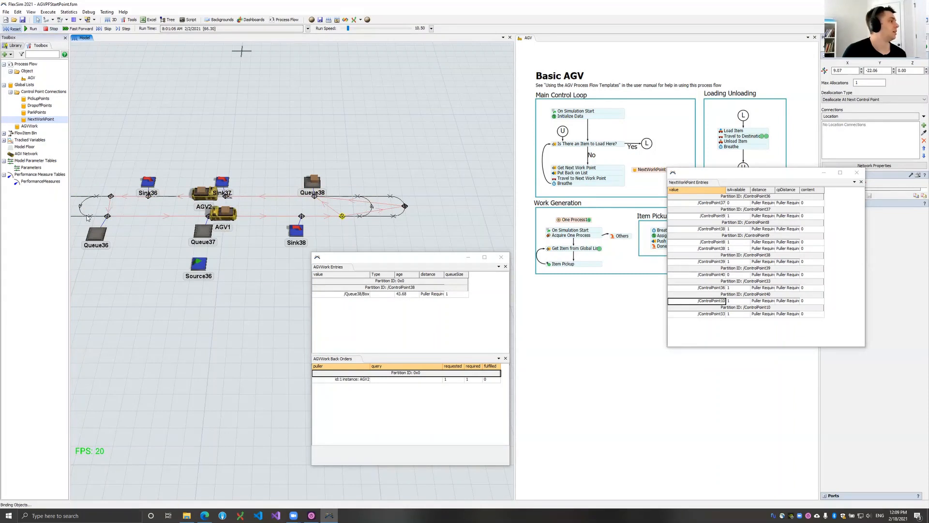
- Move the NextWorkPoint entries window off the flow and set the scale of Source36's exponential inter-arrival time to 100
{"action": "left_click", "coordinate": [197, 264]}
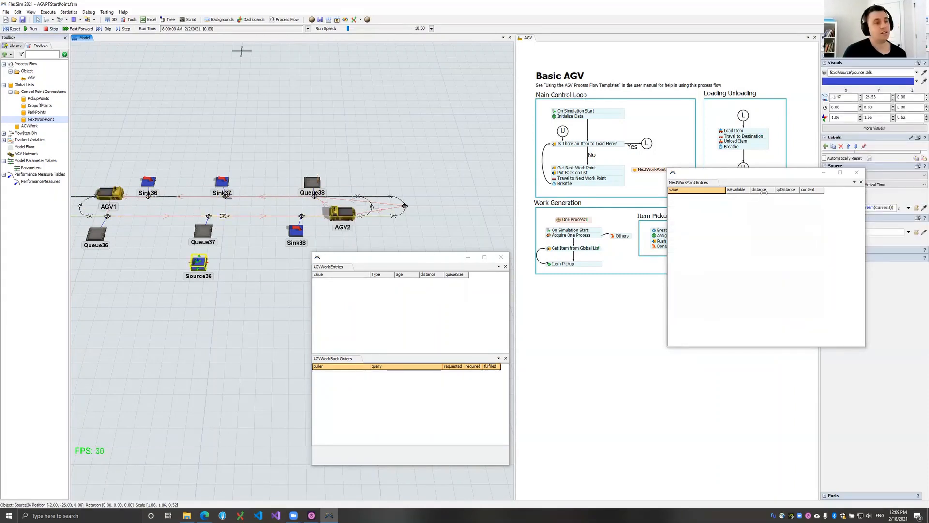
{"action": "left_click", "coordinate": [783, 175]}
{"action": "left_click_drag", "start_coordinate": [784, 174], "coordinate": [607, 292]}
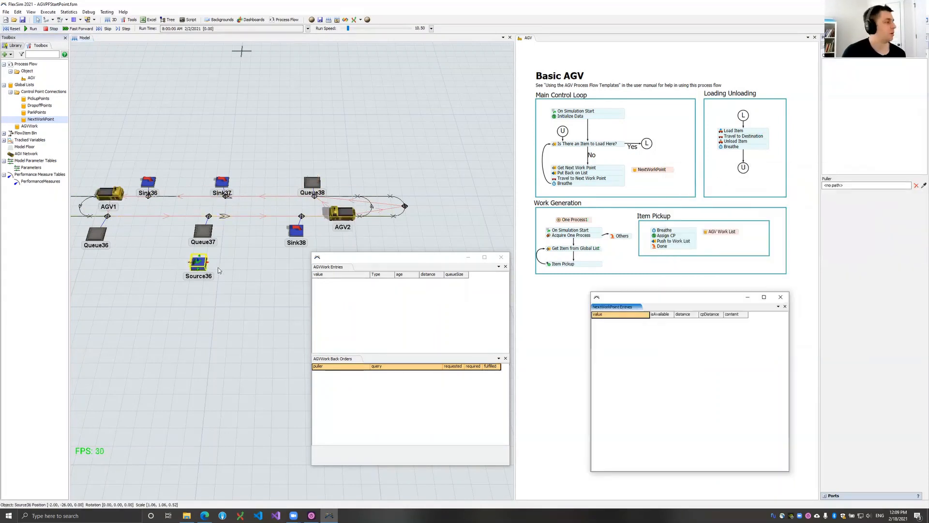
{"action": "left_click", "coordinate": [202, 266]}
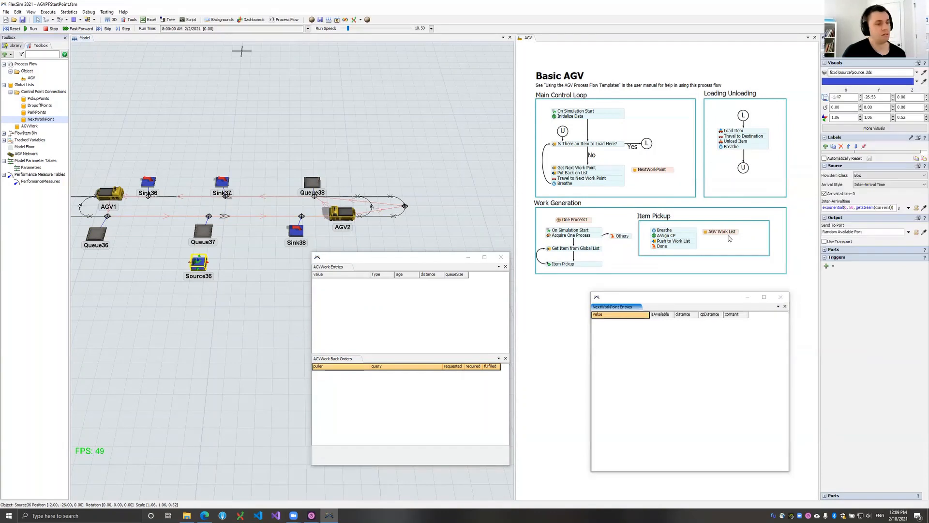
{"action": "double_click", "coordinate": [852, 207]}
{"action": "type", "text": "100"}
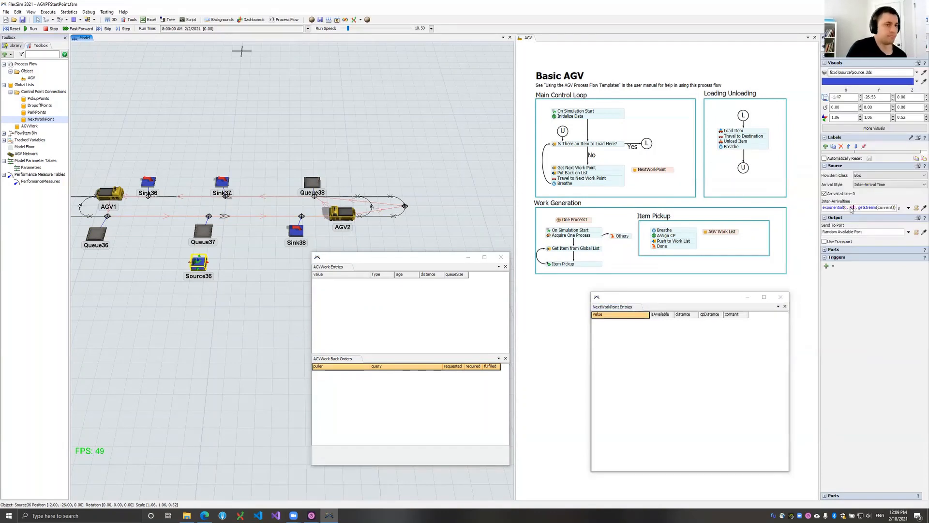
{"action": "left_click", "coordinate": [201, 317]}
- Reset and run the model, lower the run speed to 1.00 to observe both AGVs, and stop the simulation
{"action": "left_click", "coordinate": [13, 28]}
{"action": "left_click", "coordinate": [32, 28]}
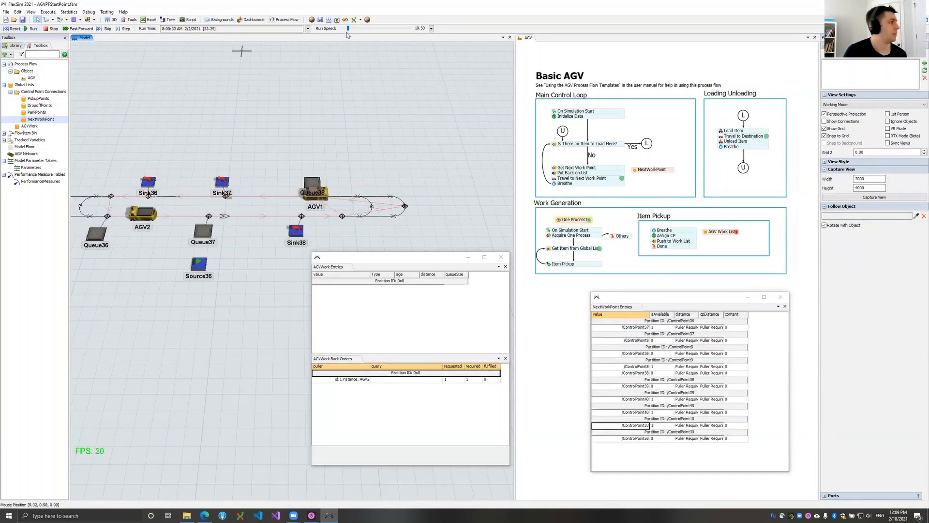
{"action": "left_click_drag", "start_coordinate": [347, 28], "coordinate": [345, 28]}
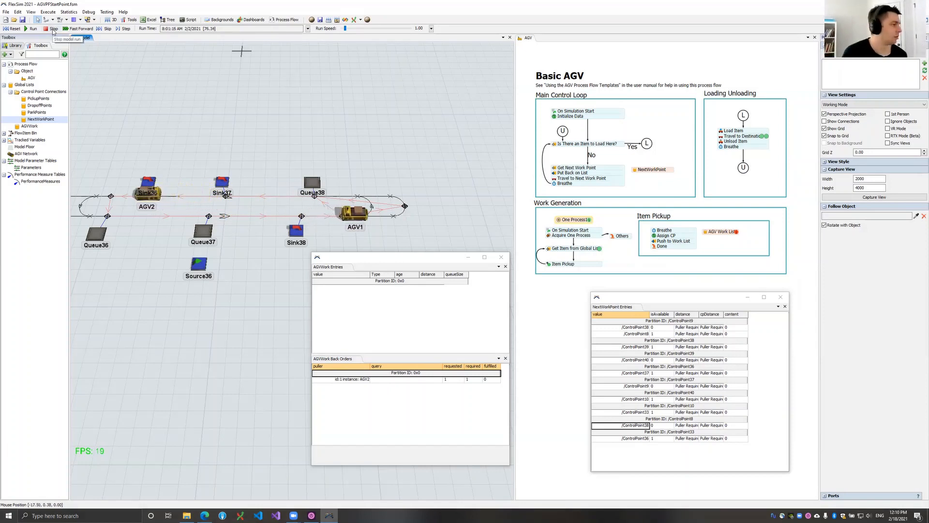
{"action": "left_click", "coordinate": [52, 29]}
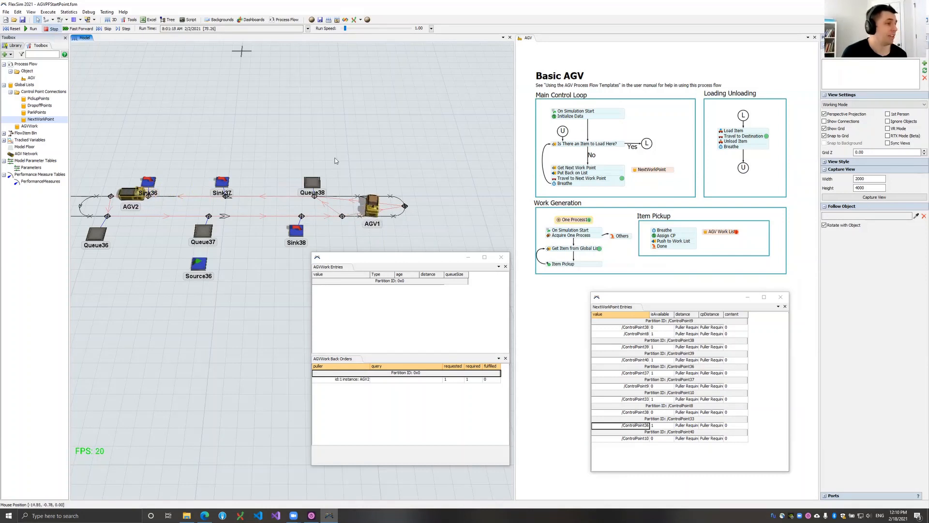
- Add an Assign Labels activity above Get Next Work Point and enter AGV.Connections(current, "NextWorkPoint")[1] as its label name
{"action": "left_click", "coordinate": [554, 168]}
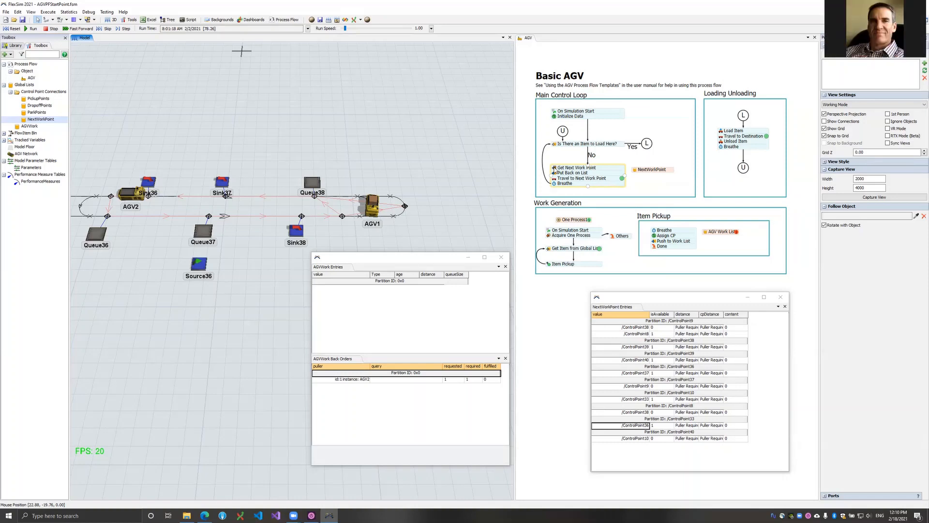
{"action": "double_click", "coordinate": [566, 162]}
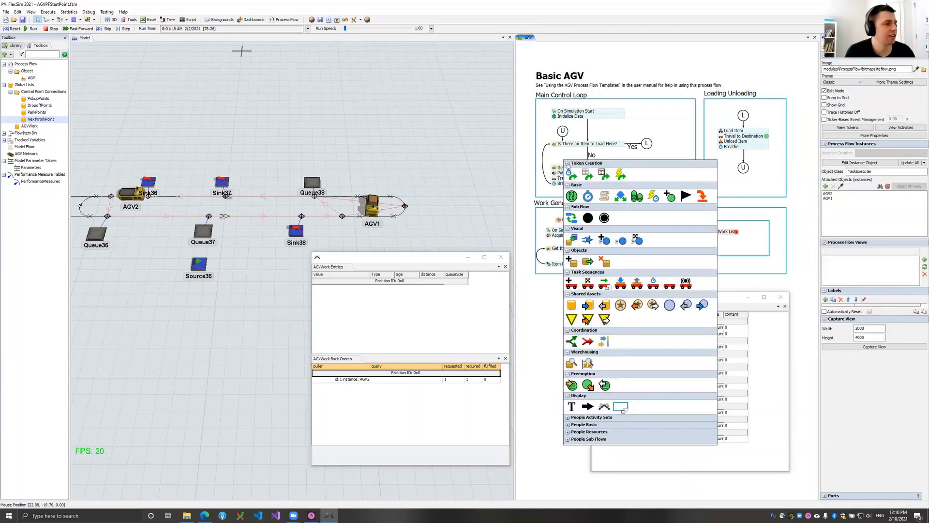
{"action": "left_click", "coordinate": [571, 195]}
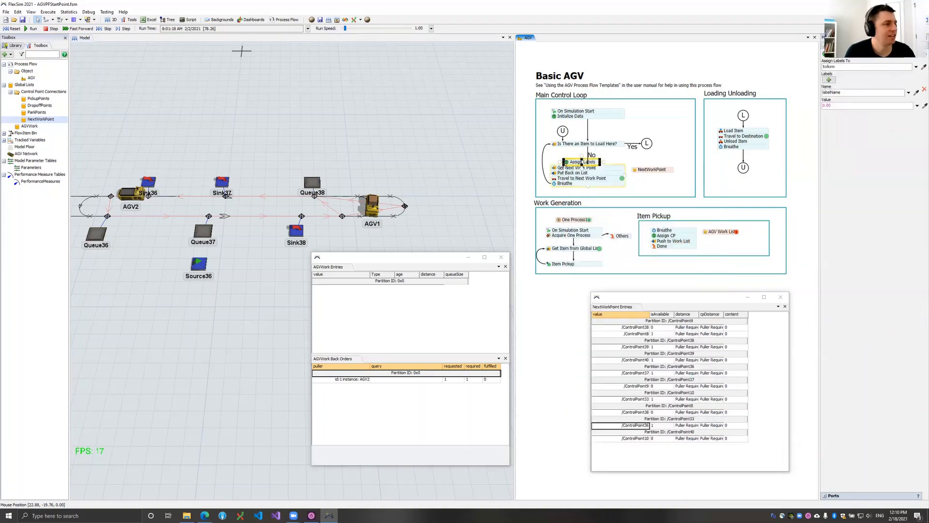
{"action": "double_click", "coordinate": [566, 164]}
{"action": "left_click", "coordinate": [590, 209]}
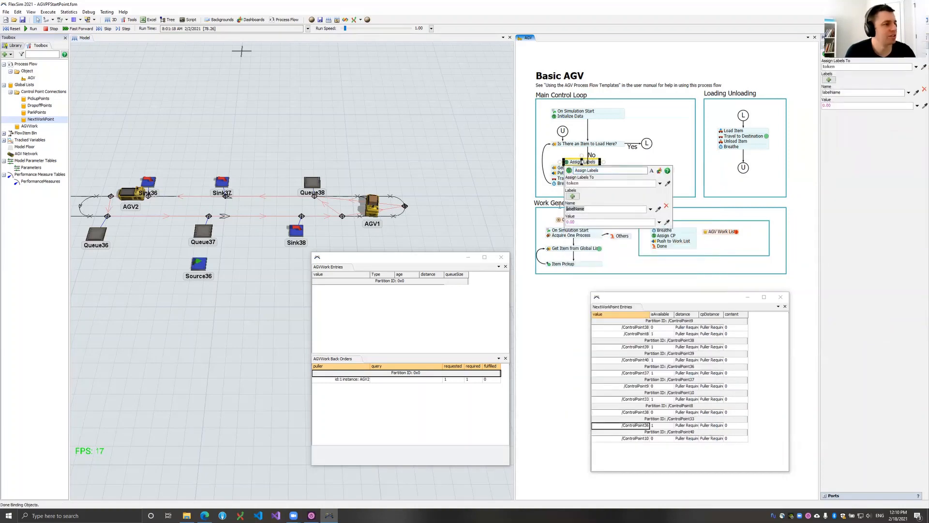
{"action": "type", "text": "AGV.Connections(cur"}
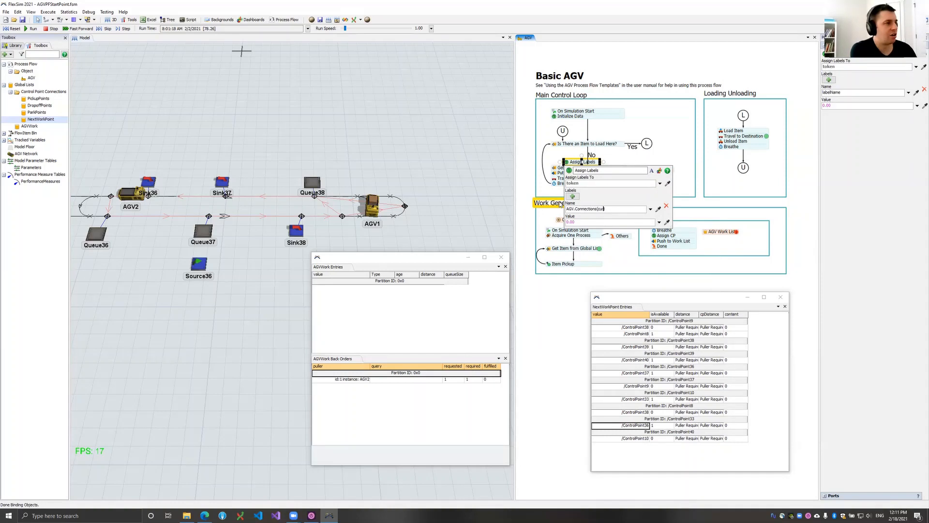
{"action": "type", "text": "New"}
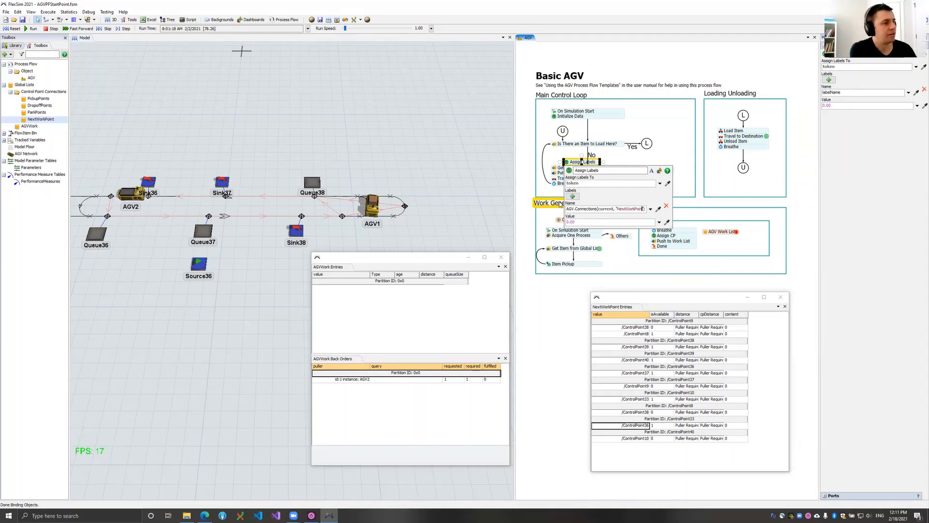
{"action": "key", "text": "End"}
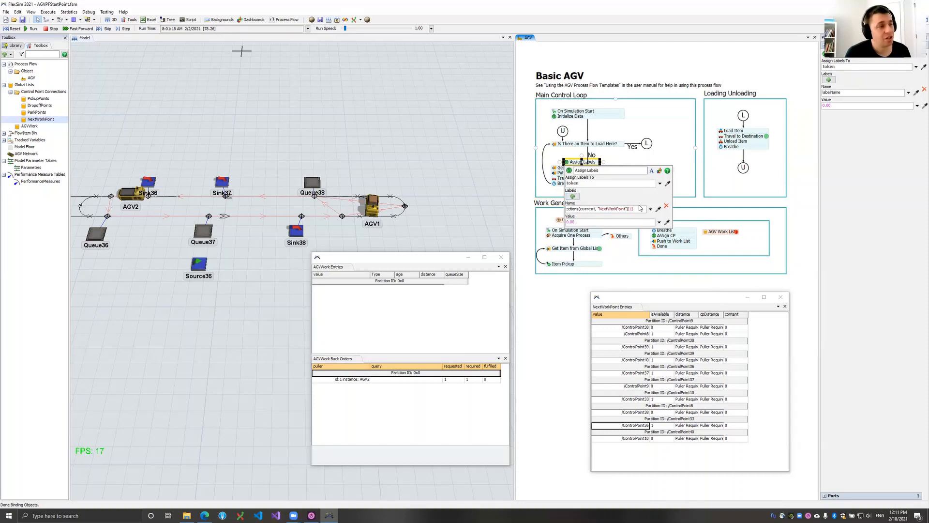
- Widen the Assign Labels properties to show the full AGV.Connections expression, highlight it, and close the properties
{"action": "left_click_drag", "start_coordinate": [637, 209], "coordinate": [543, 210]}
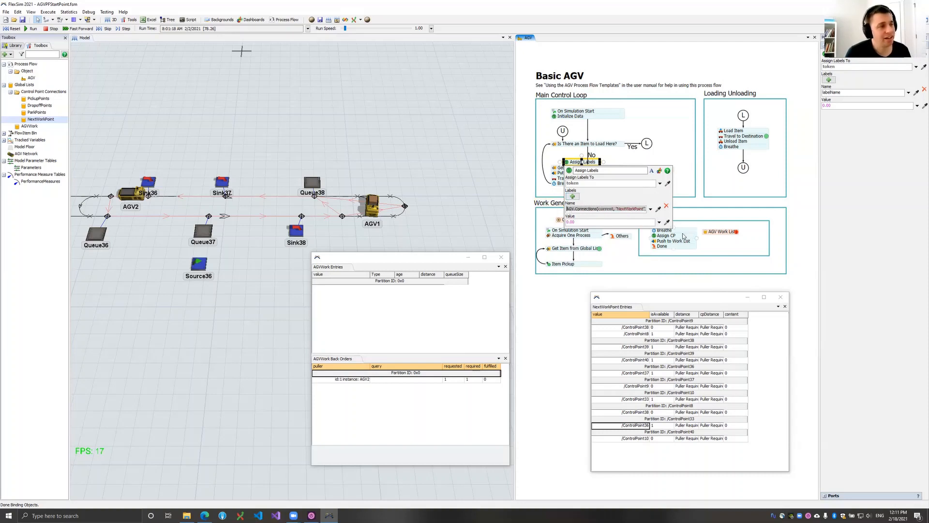
{"action": "left_click_drag", "start_coordinate": [672, 225], "coordinate": [726, 228]}
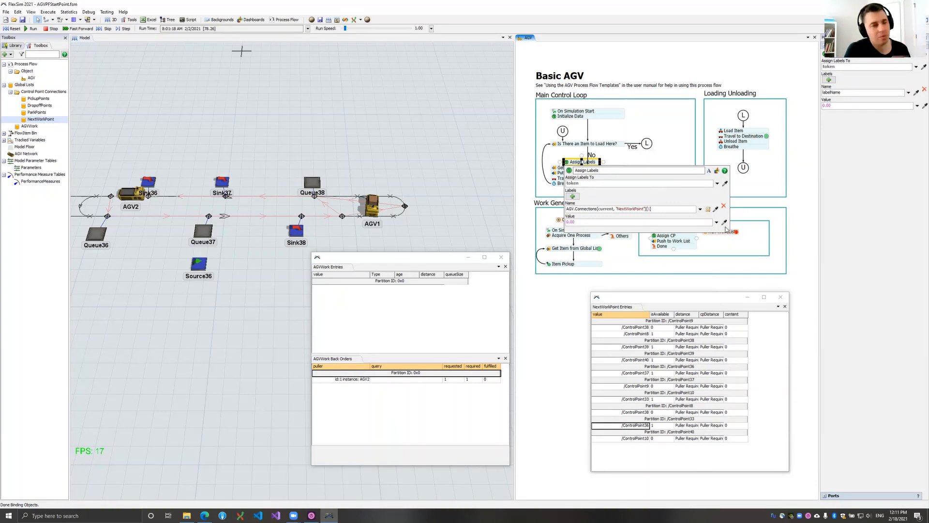
{"action": "left_click_drag", "start_coordinate": [671, 209], "coordinate": [560, 207]}
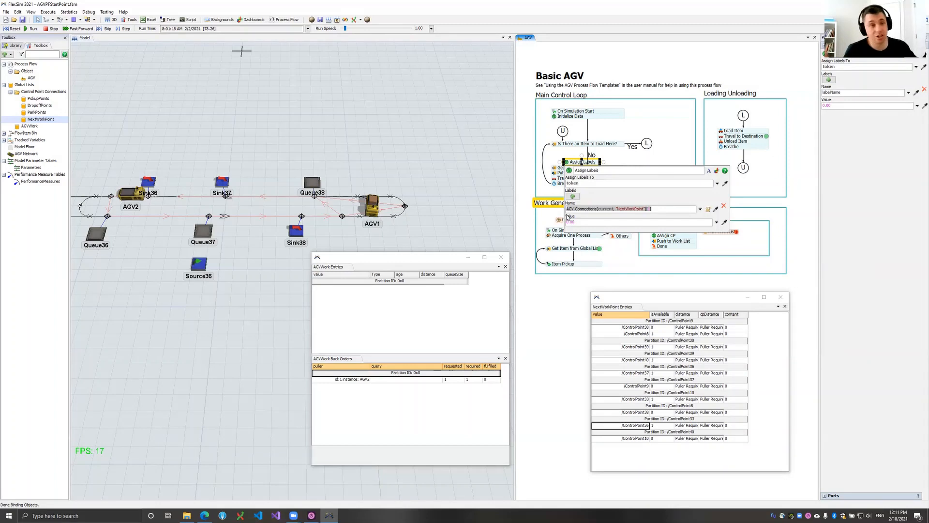
{"action": "left_click", "coordinate": [568, 148]}
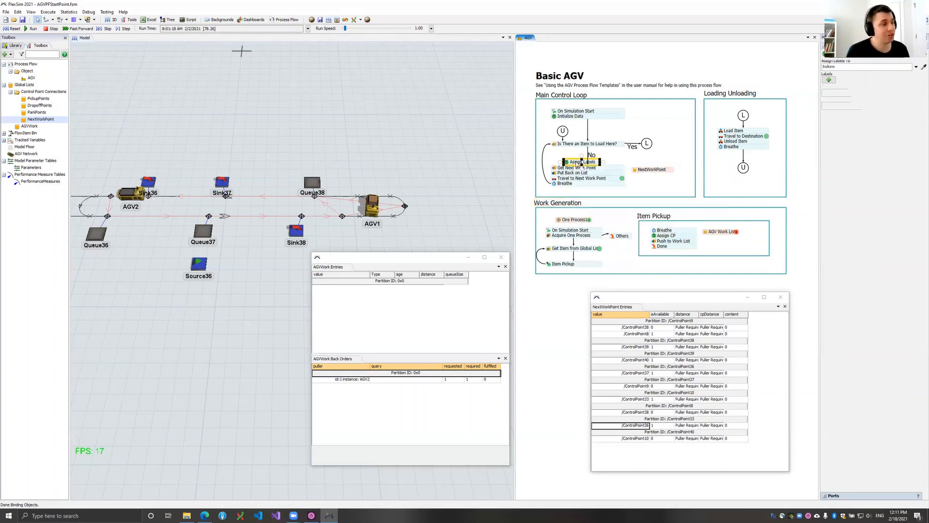
- Move the Assign Labels activity out of the main loop's sequence to just below the NextWorkPoint list
{"action": "left_click_drag", "start_coordinate": [578, 163], "coordinate": [571, 161]}
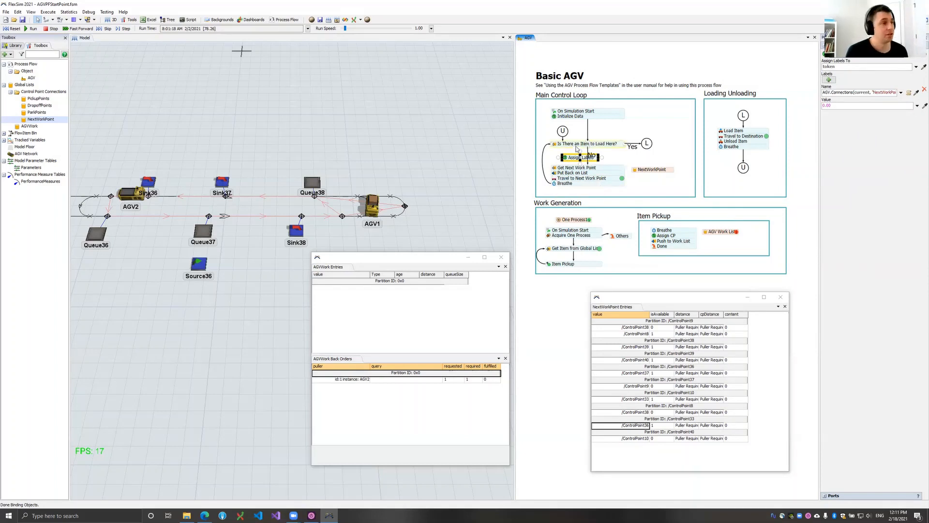
{"action": "left_click_drag", "start_coordinate": [573, 156], "coordinate": [575, 162]}
{"action": "left_click_drag", "start_coordinate": [631, 178], "coordinate": [656, 189]}
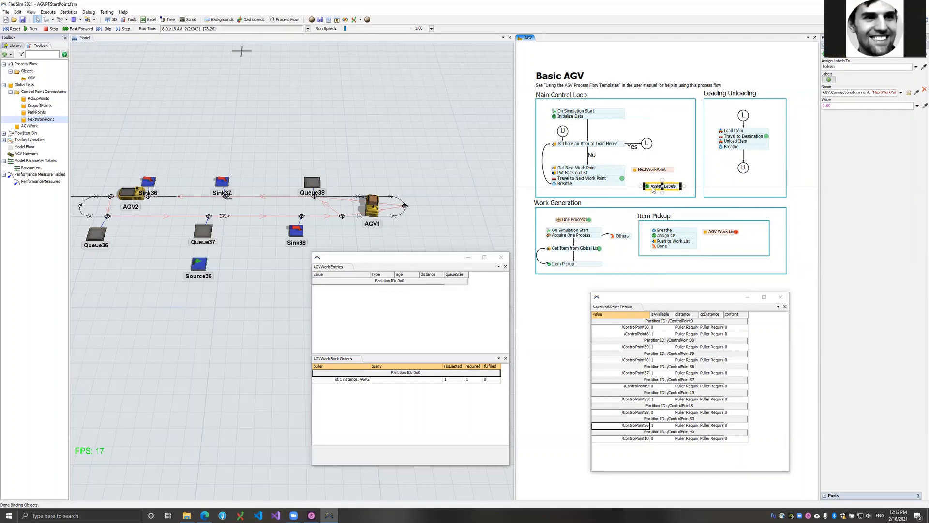
{"action": "left_click_drag", "start_coordinate": [653, 192], "coordinate": [652, 189]}
{"action": "left_click_drag", "start_coordinate": [653, 189], "coordinate": [650, 187]}
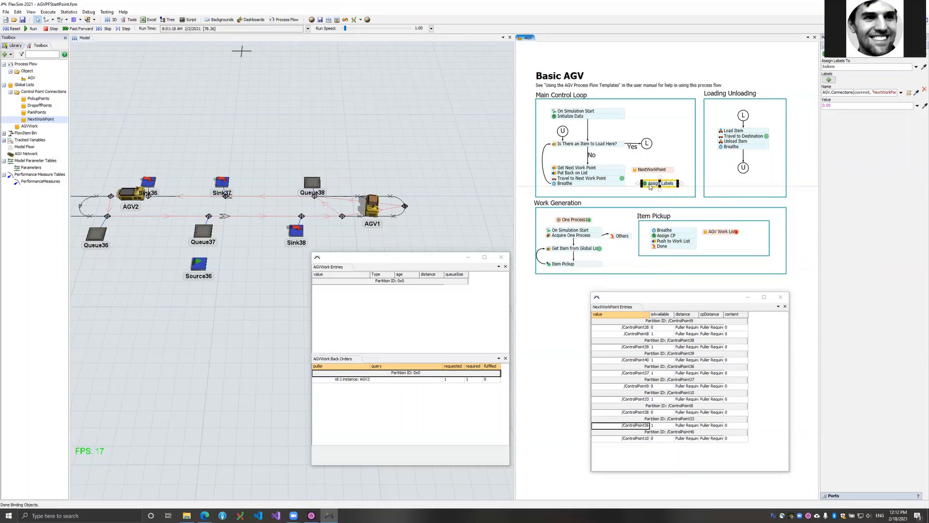
- Examine ControlPoint8 on the loop's end curve beyond AGV1 and its connections
{"action": "left_click", "coordinate": [434, 201]}
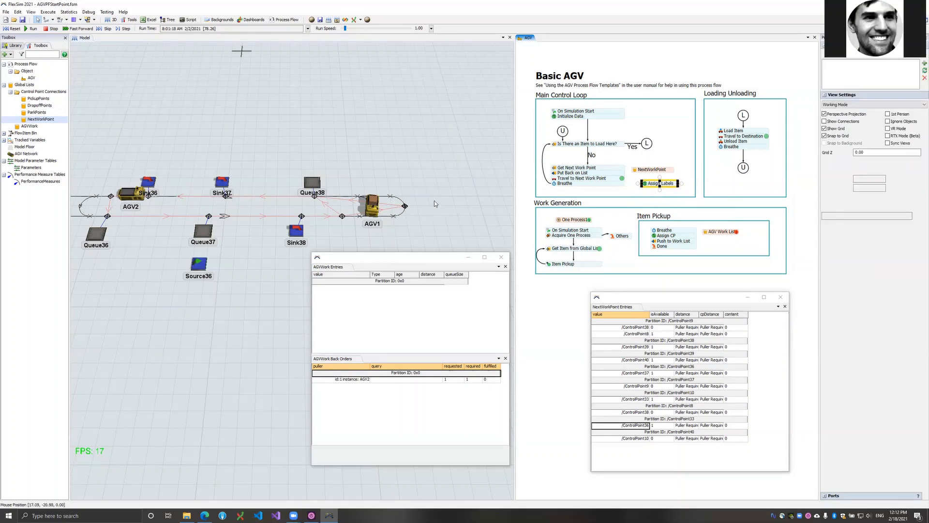
{"action": "left_click_drag", "start_coordinate": [434, 200], "coordinate": [394, 211]}
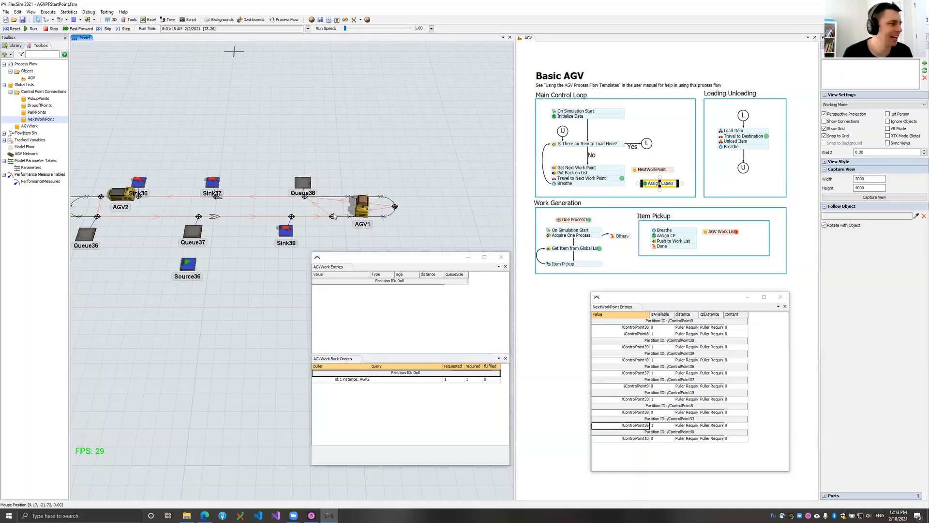
{"action": "left_click", "coordinate": [395, 206]}
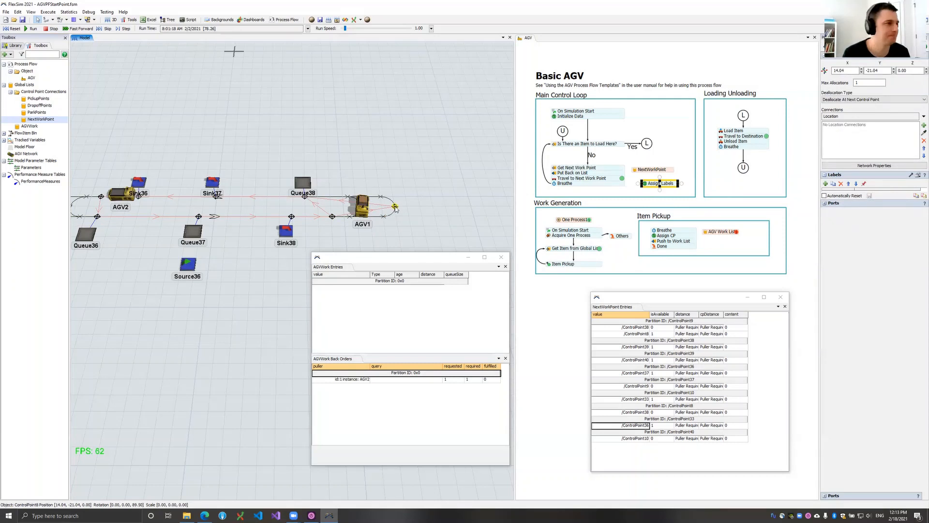
{"action": "left_click_drag", "start_coordinate": [428, 178], "coordinate": [427, 177]}
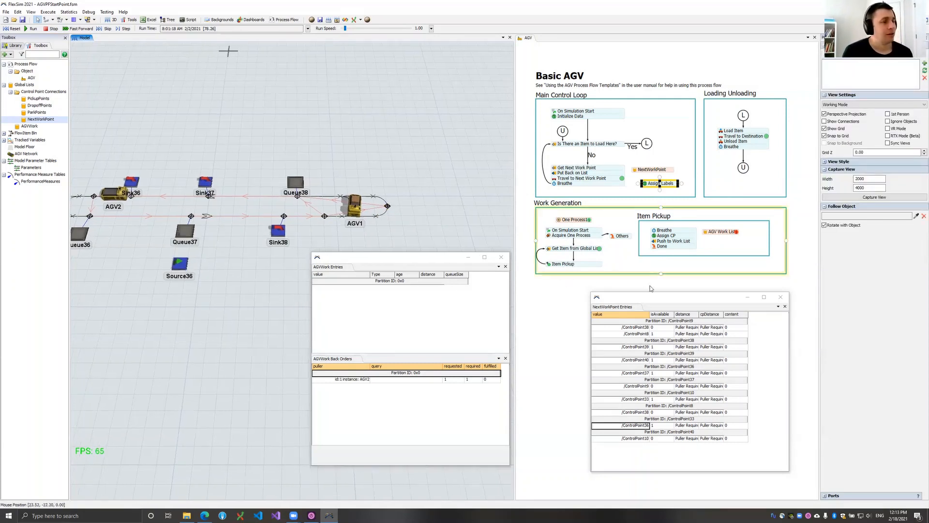
- Close the NextWorkPoint entries window and the AGVWork entries and back orders window
{"action": "left_click_drag", "start_coordinate": [652, 287], "coordinate": [647, 274]}
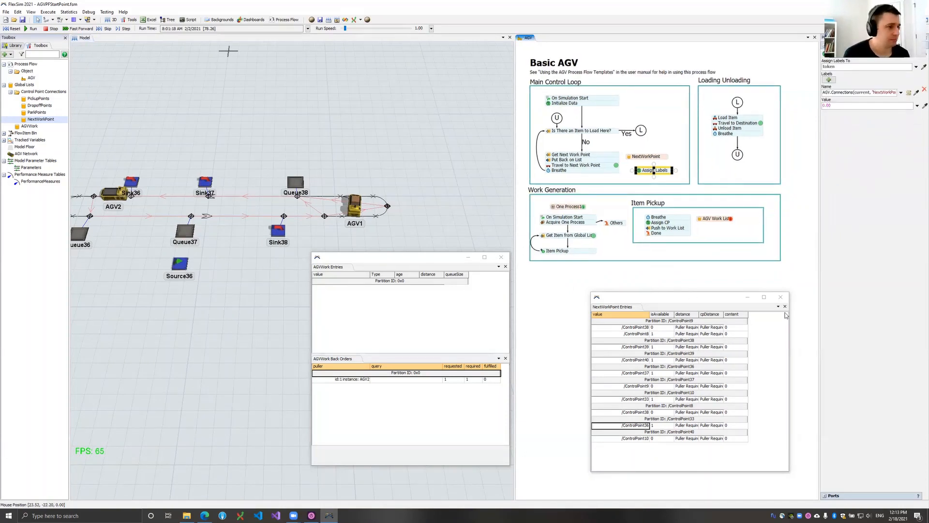
{"action": "left_click", "coordinate": [780, 296]}
{"action": "left_click", "coordinate": [500, 259]}
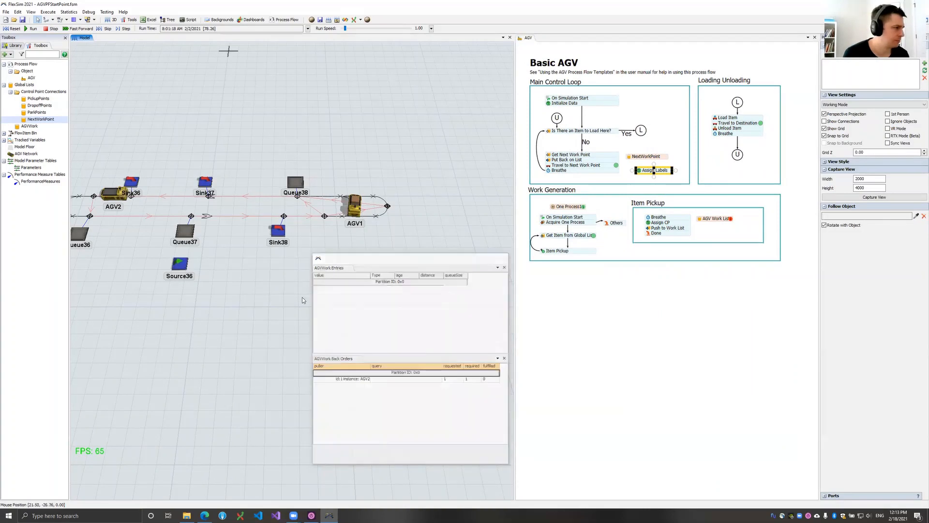
- Examine Queue36 and Queue37 and the location connections of their control points, ControlPoint33 and ControlPoint36, and clear the selection
{"action": "left_click_drag", "start_coordinate": [364, 311], "coordinate": [384, 330]}
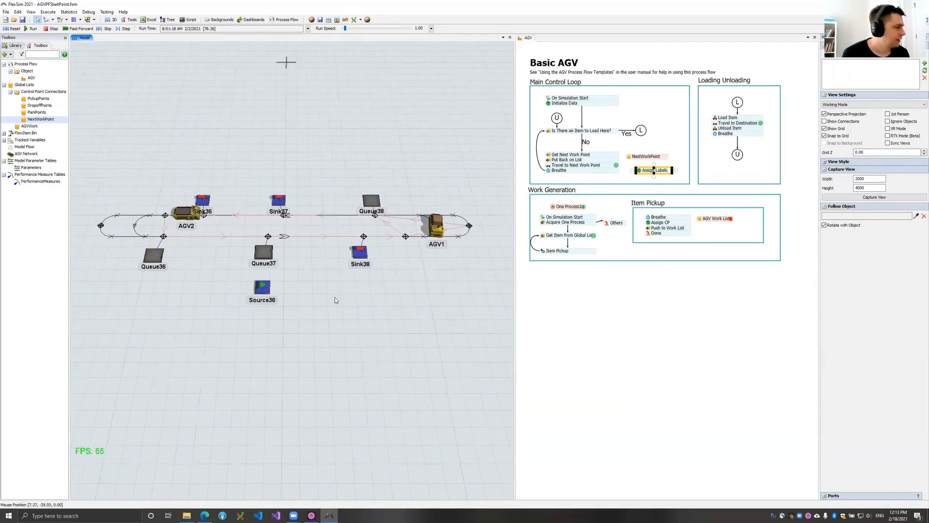
{"action": "left_click_drag", "start_coordinate": [306, 271], "coordinate": [319, 279]}
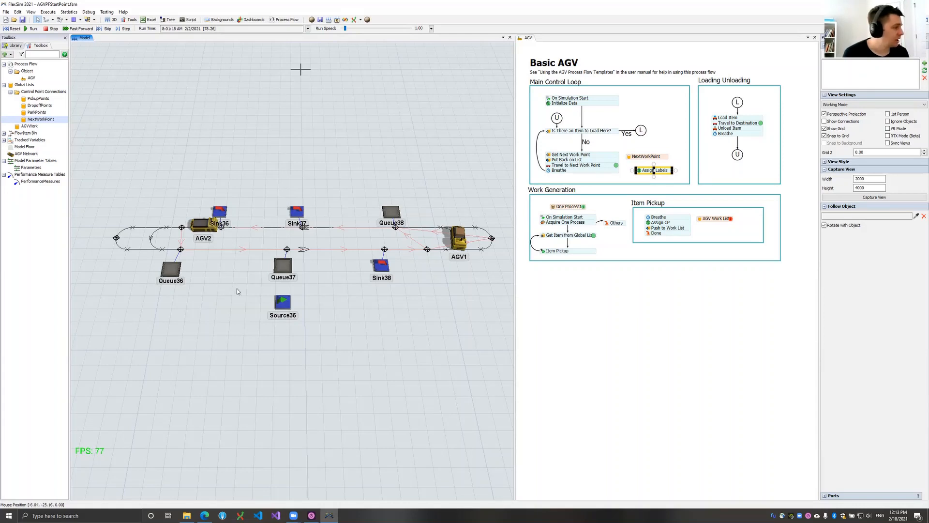
{"action": "left_click_drag", "start_coordinate": [195, 253], "coordinate": [218, 257]}
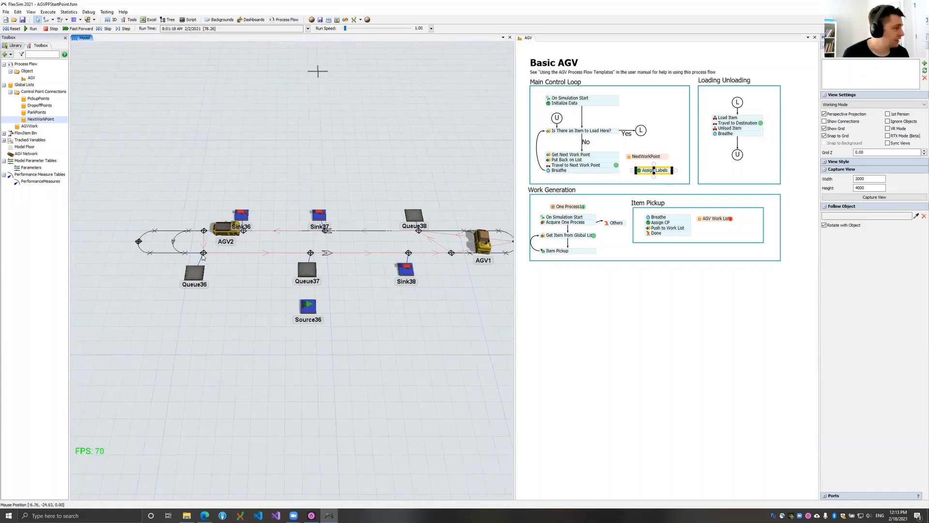
{"action": "left_click", "coordinate": [196, 272]}
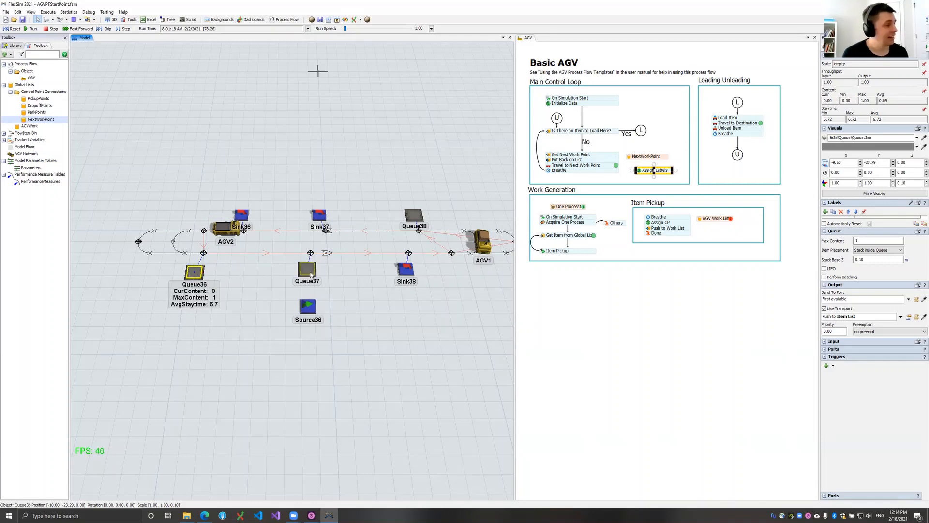
{"action": "left_click", "coordinate": [310, 273]}
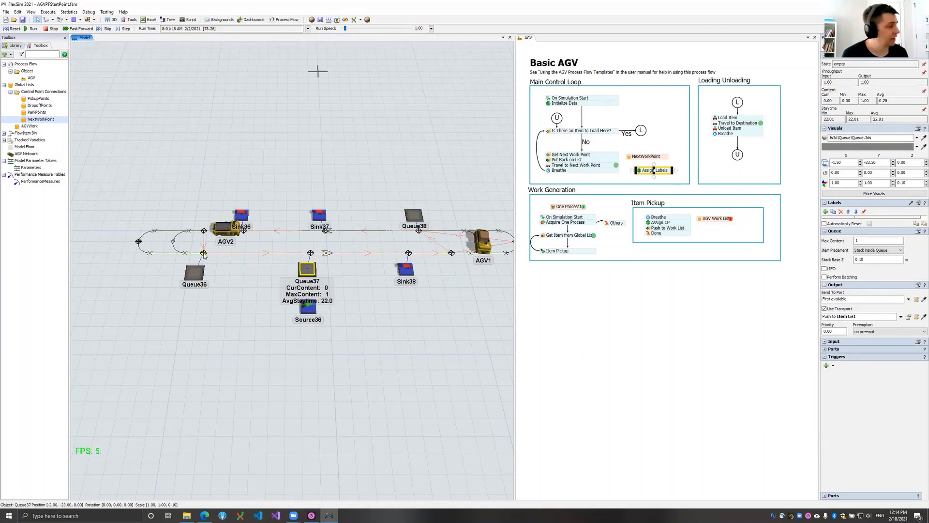
{"action": "left_click", "coordinate": [204, 253]}
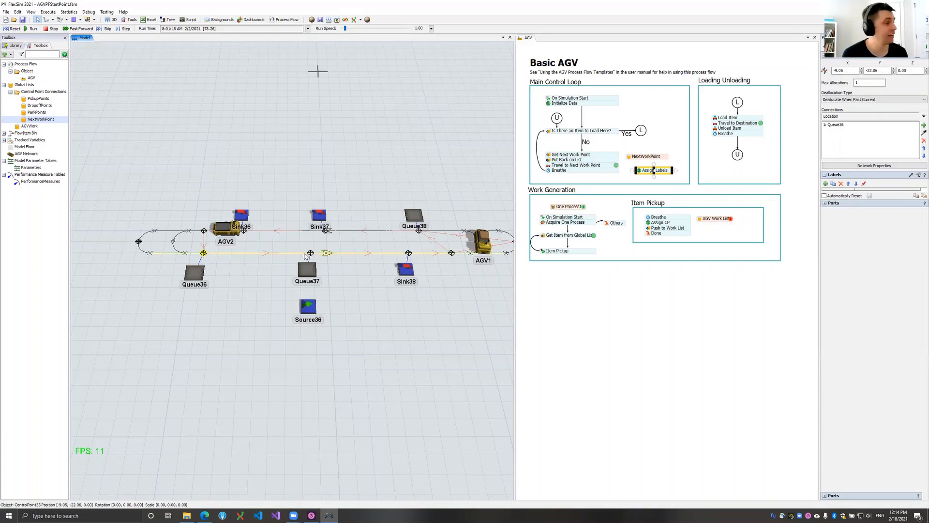
{"action": "left_click", "coordinate": [311, 252]}
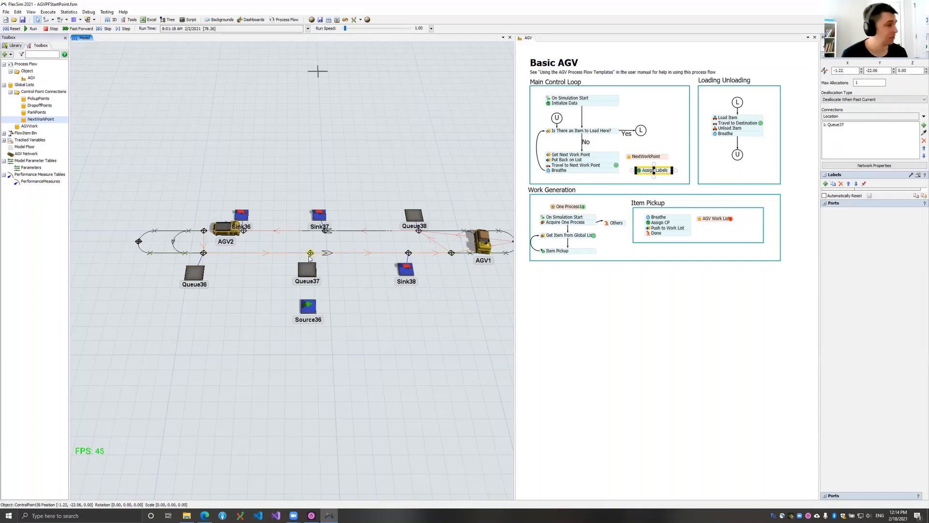
{"action": "left_click", "coordinate": [242, 274]}
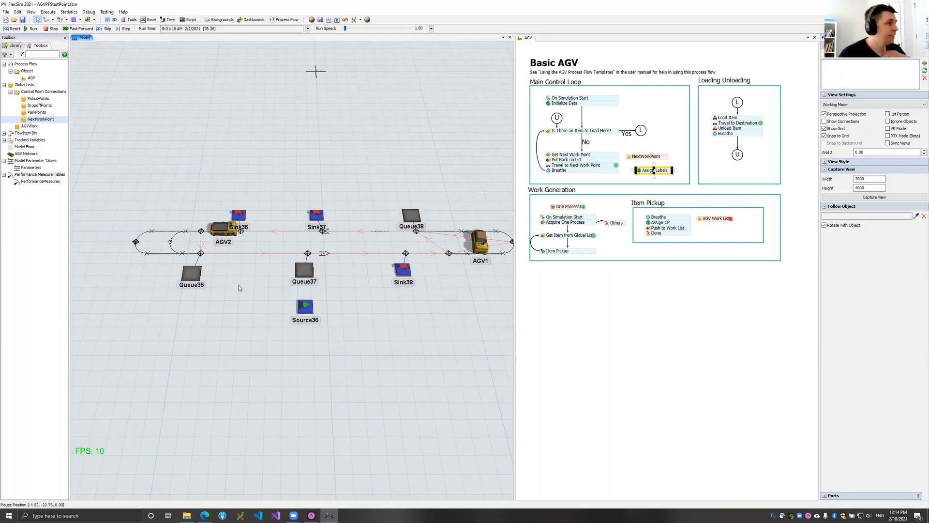
- Add an object process flow from the AGV with Work Forwarding template
{"action": "left_click_drag", "start_coordinate": [238, 287], "coordinate": [223, 292]}
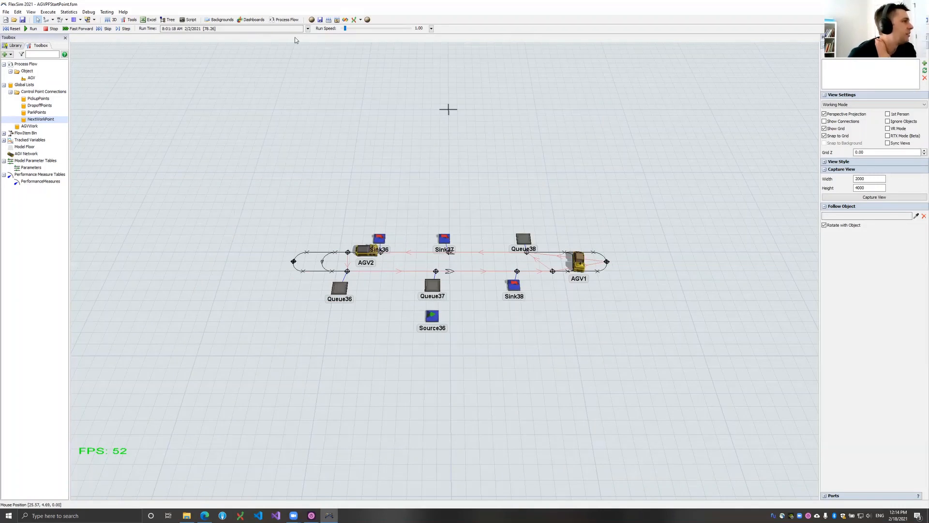
{"action": "left_click", "coordinate": [285, 19]}
{"action": "mouse_move", "coordinate": [309, 47]}
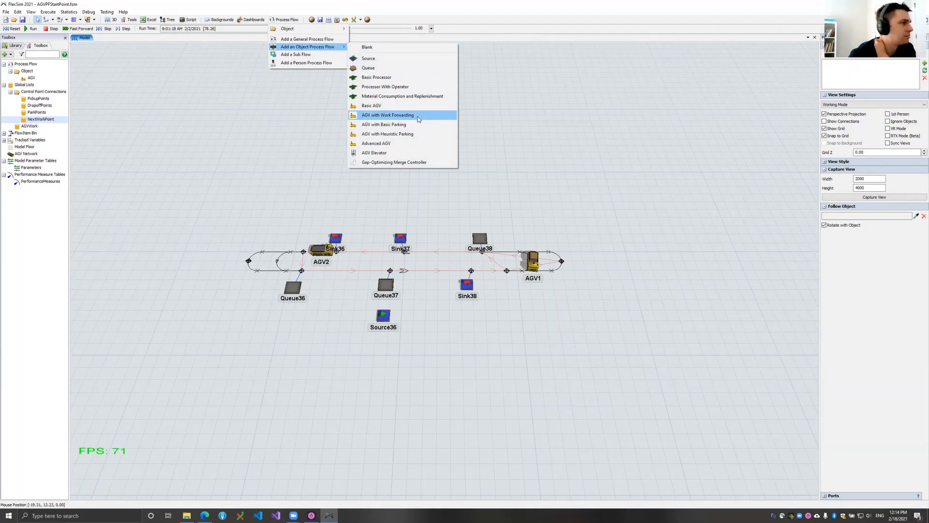
{"action": "left_click", "coordinate": [397, 114]}
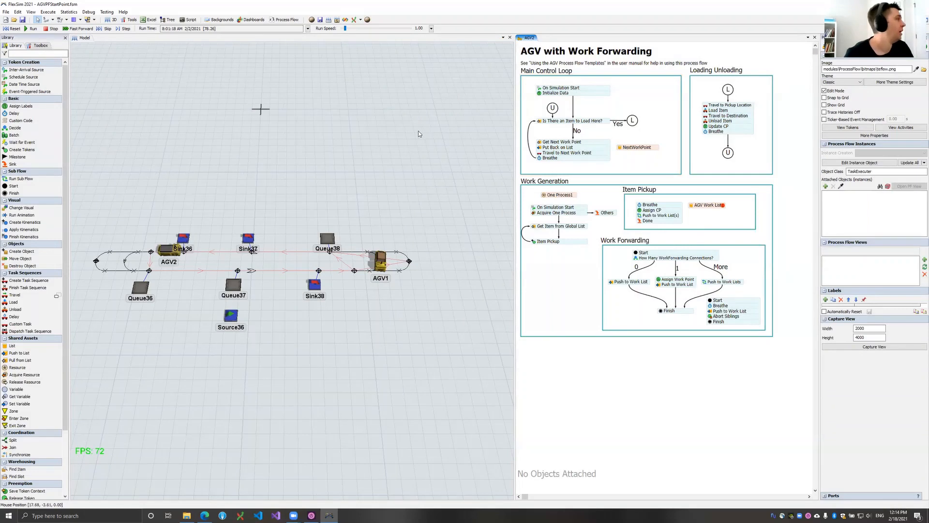
- Delete the old Basic AGV process flow, AGV, from the model, even though objects are attached to it
{"action": "left_click", "coordinate": [419, 134]}
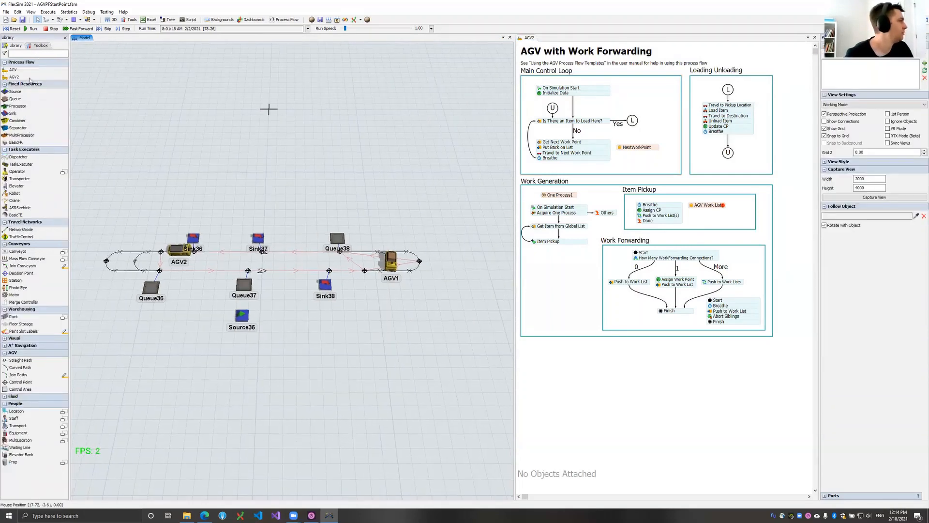
{"action": "left_click", "coordinate": [40, 45]}
{"action": "key", "text": "Delete"}
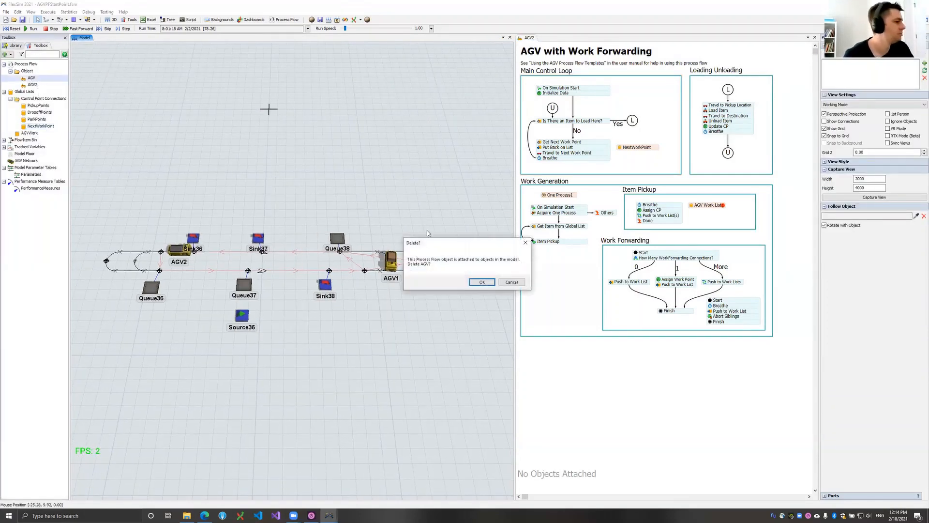
{"action": "left_click", "coordinate": [473, 282]}
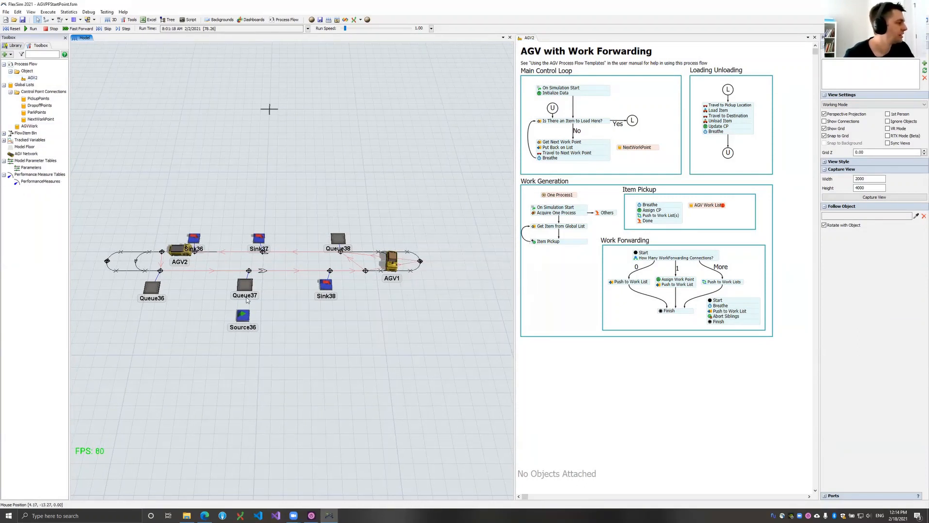
- Attach AGV2 and AGV1 to the new AGV2 process flow and reset the model
{"action": "left_click_drag", "start_coordinate": [247, 301], "coordinate": [287, 314]}
{"action": "right_click", "coordinate": [222, 262]}
{"action": "mouse_move", "coordinate": [247, 300]}
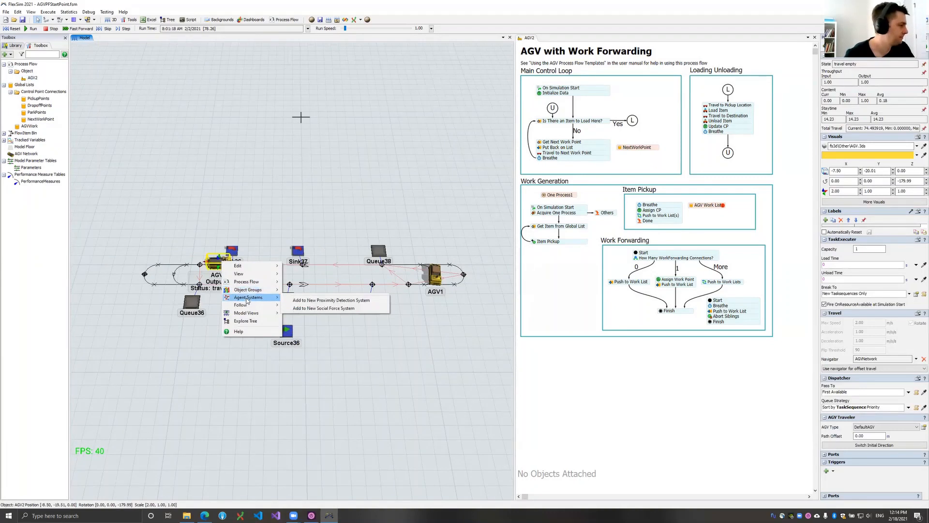
{"action": "mouse_move", "coordinate": [259, 281]}
{"action": "left_click", "coordinate": [298, 281]}
{"action": "right_click", "coordinate": [437, 276]}
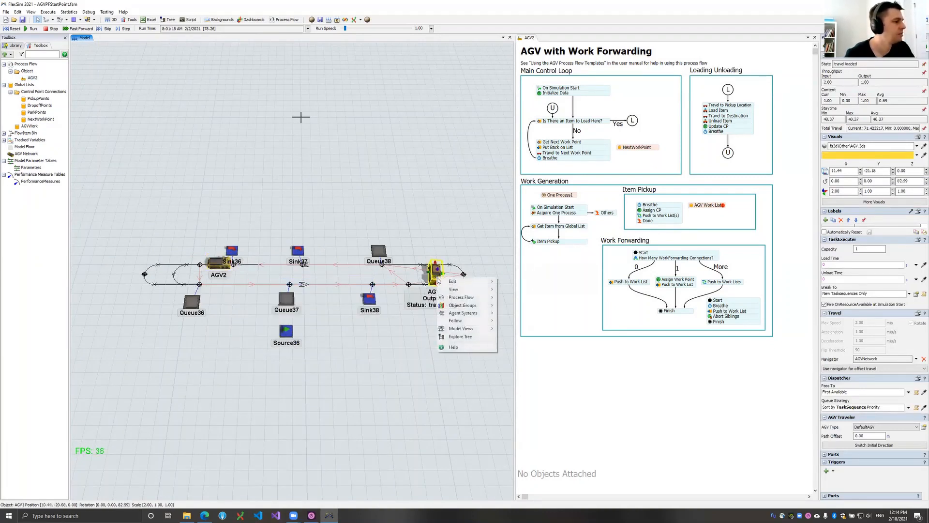
{"action": "left_click", "coordinate": [335, 189]}
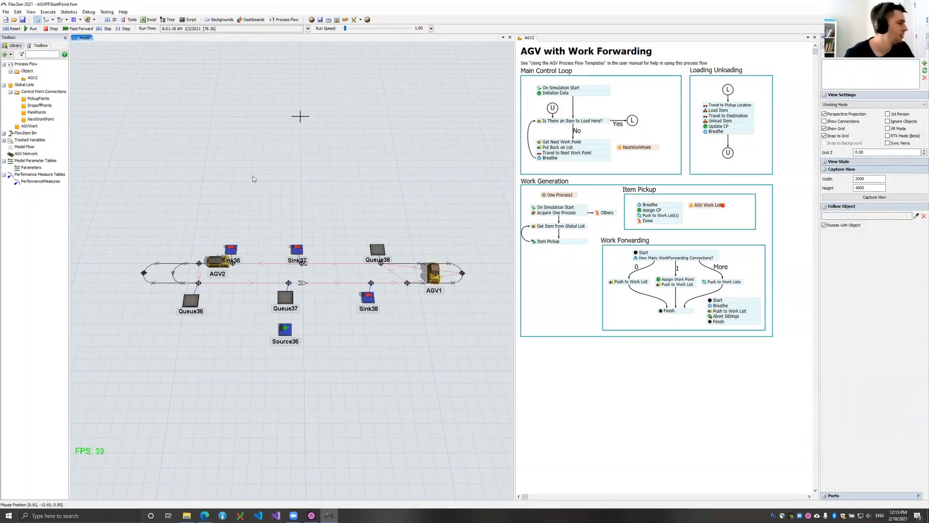
{"action": "key", "text": "ctrl+Left"}
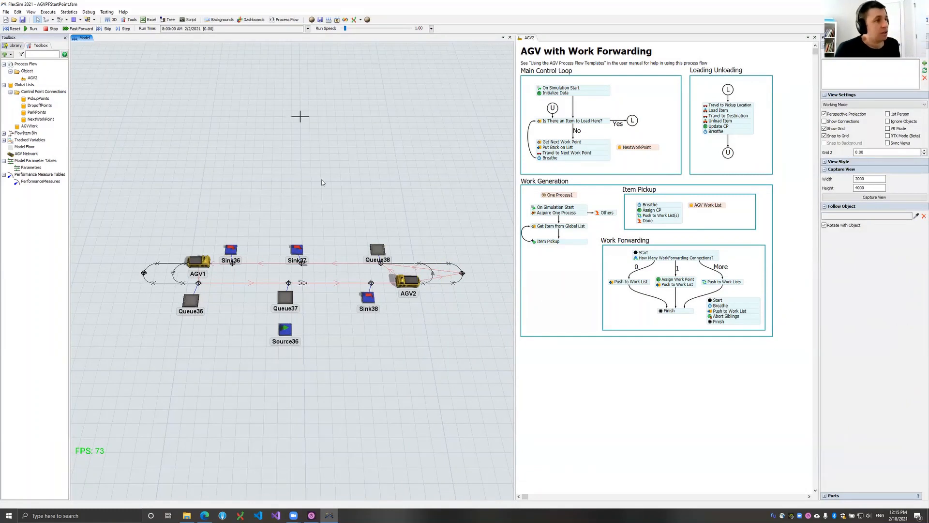
- Select the Work Forwarding section of the process flow and move AGV1 above the path loop and AGV2 below it
{"action": "left_click_drag", "start_coordinate": [321, 182], "coordinate": [338, 178]}
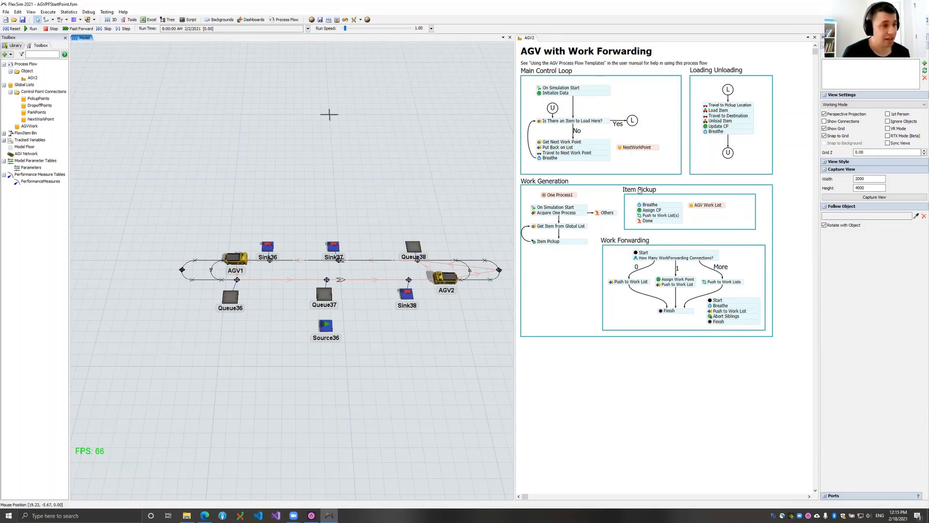
{"action": "left_click", "coordinate": [661, 248]}
{"action": "left_click", "coordinate": [661, 248]}
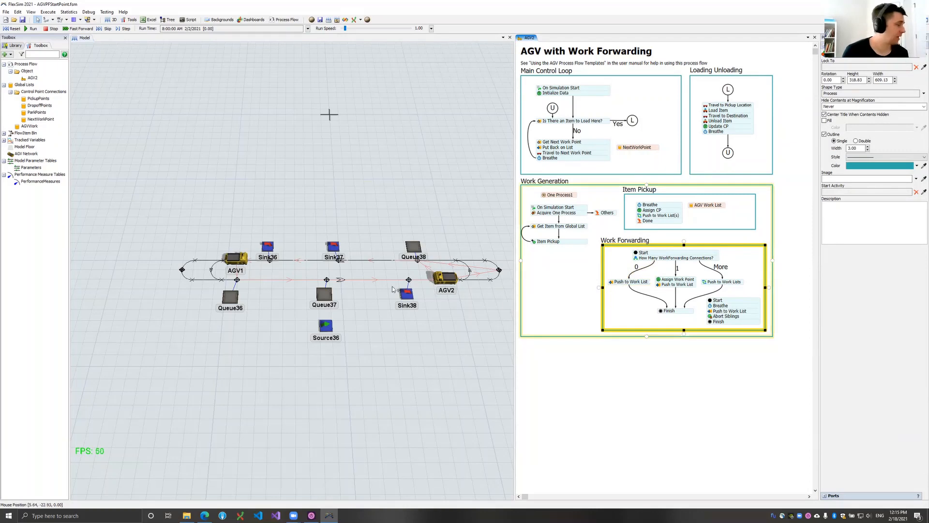
{"action": "left_click_drag", "start_coordinate": [239, 264], "coordinate": [236, 208]}
{"action": "left_click_drag", "start_coordinate": [441, 264], "coordinate": [456, 333]}
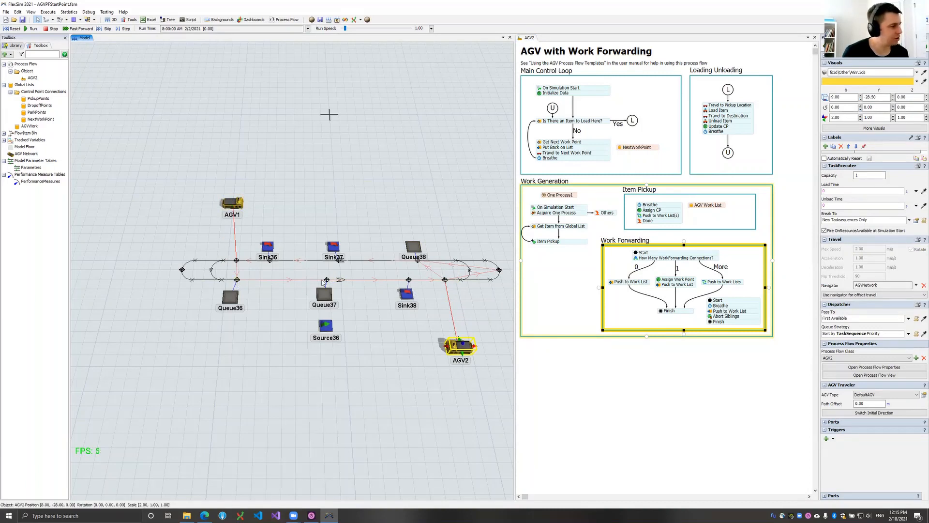
- Remove all existing NextWorkPoint connections between the control points around the loop
{"action": "left_click", "coordinate": [409, 280]}
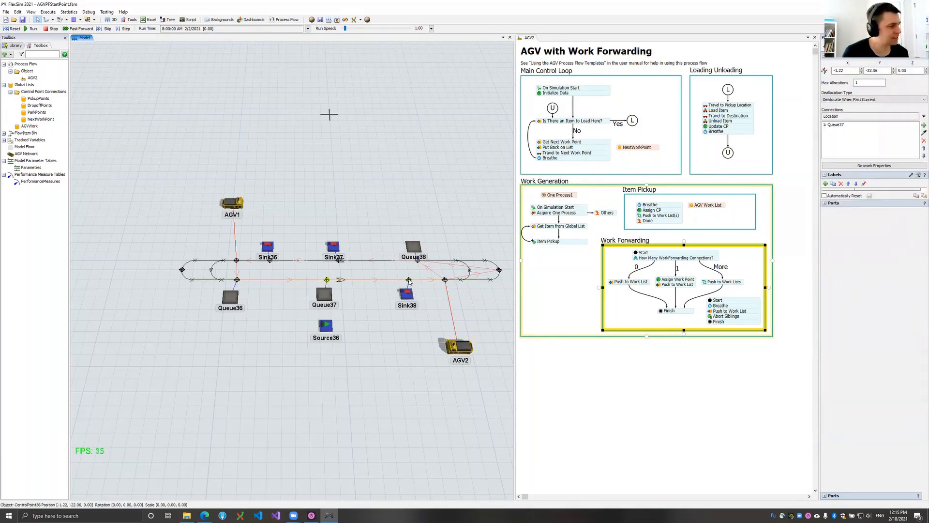
{"action": "left_click", "coordinate": [445, 280]}
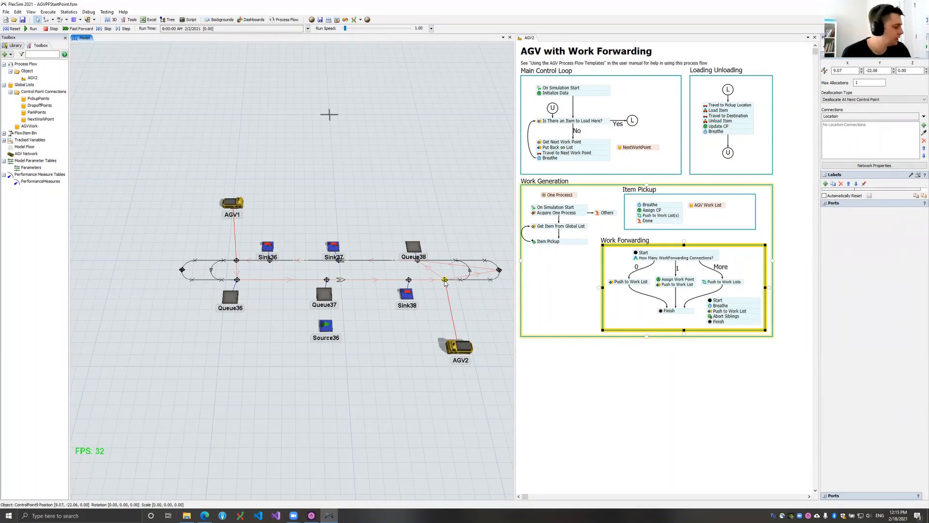
{"action": "left_click_drag", "start_coordinate": [236, 279], "coordinate": [327, 281]}
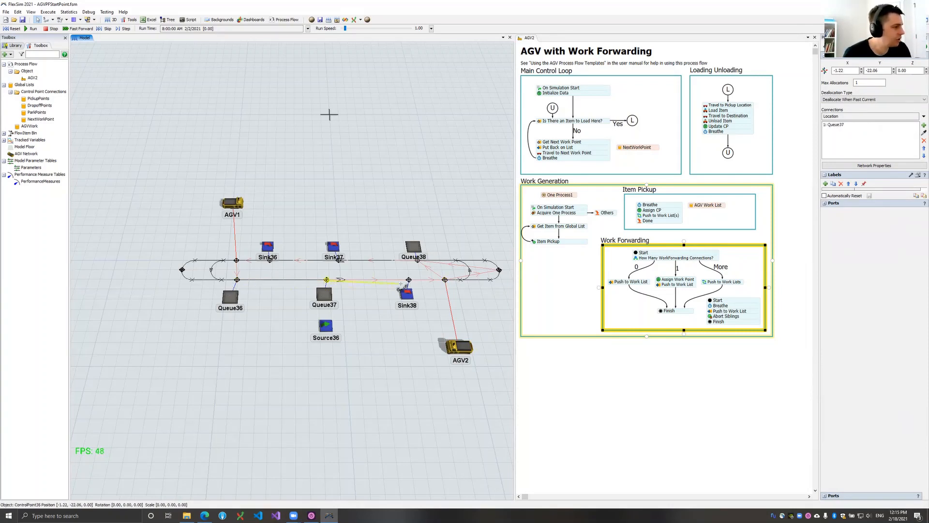
{"action": "left_click_drag", "start_coordinate": [409, 279], "coordinate": [453, 282]}
{"action": "left_click", "coordinate": [446, 281]}
{"action": "left_click", "coordinate": [499, 270]}
{"action": "left_click", "coordinate": [417, 260]}
{"action": "left_click", "coordinate": [341, 260]}
{"action": "left_click", "coordinate": [269, 261]}
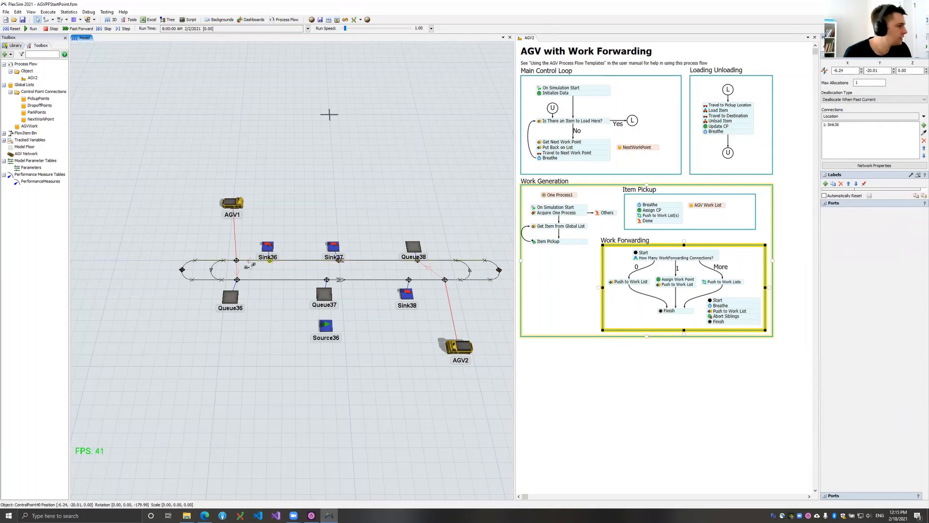
{"action": "left_click", "coordinate": [236, 279]}
{"action": "left_click", "coordinate": [370, 312]}
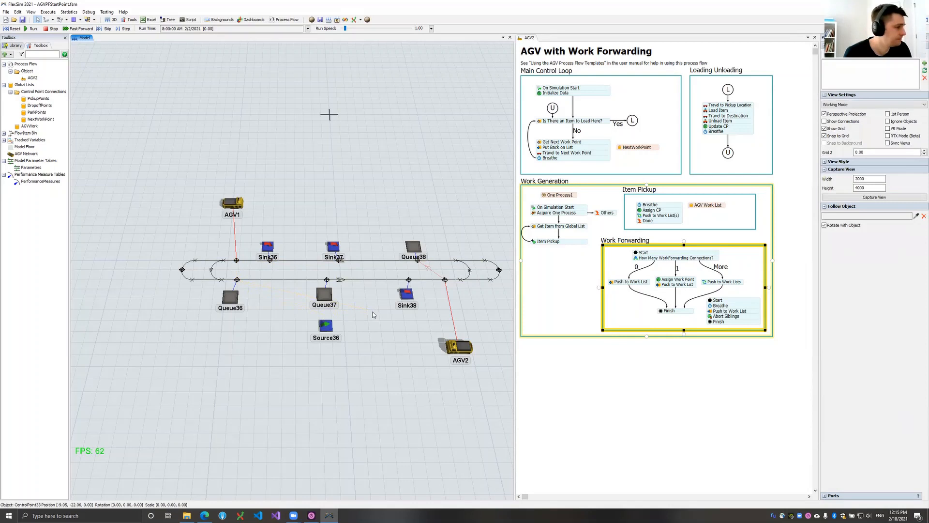
{"action": "left_click", "coordinate": [445, 280]}
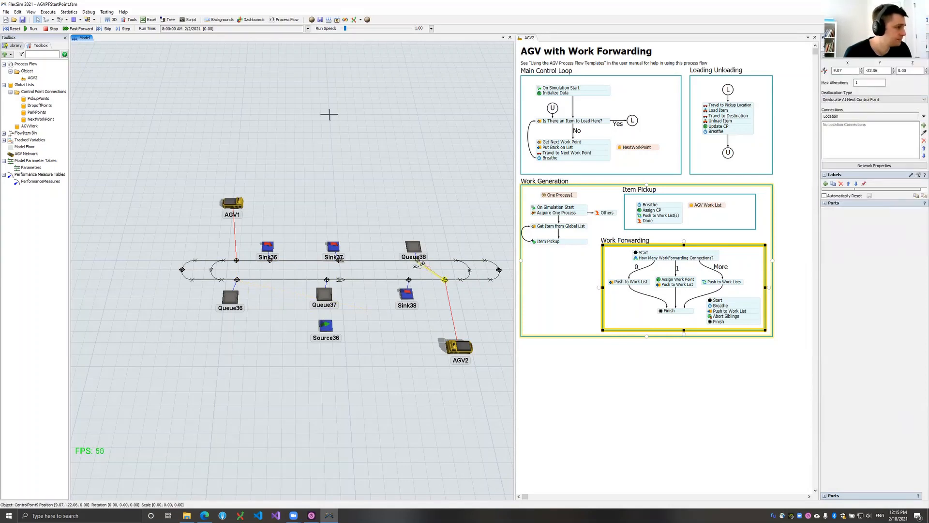
{"action": "left_click", "coordinate": [418, 376]}
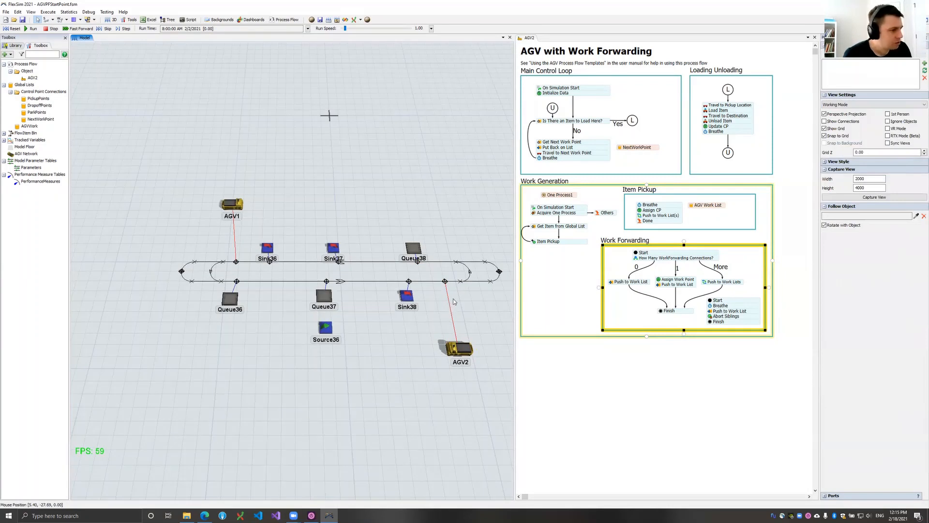
- Connect the start control points of AGV1 and AGV2 to each other as NextWorkPoint in both directions
{"action": "left_click_drag", "start_coordinate": [453, 298], "coordinate": [448, 307]}
{"action": "left_click", "coordinate": [441, 288]}
{"action": "scroll", "coordinate": [406, 264], "scroll_direction": "up", "scroll_amount": 2}
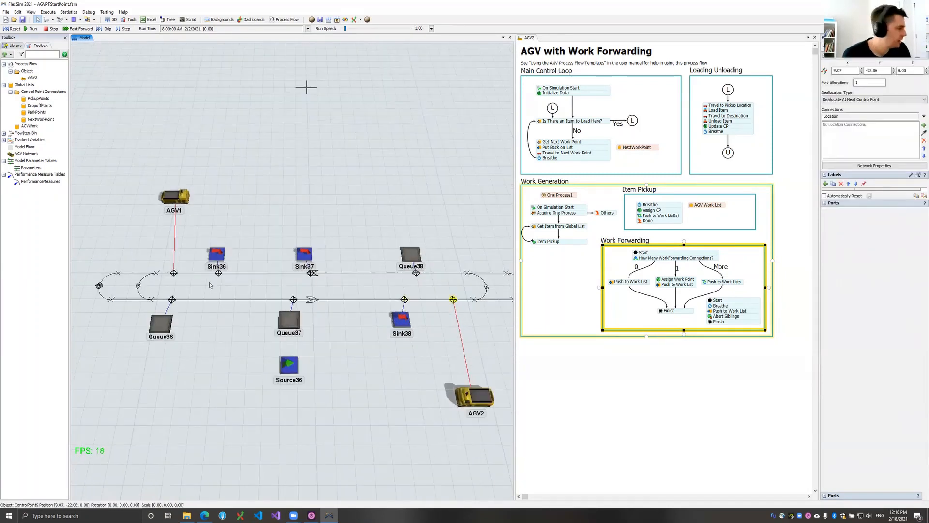
{"action": "left_click", "coordinate": [174, 273]}
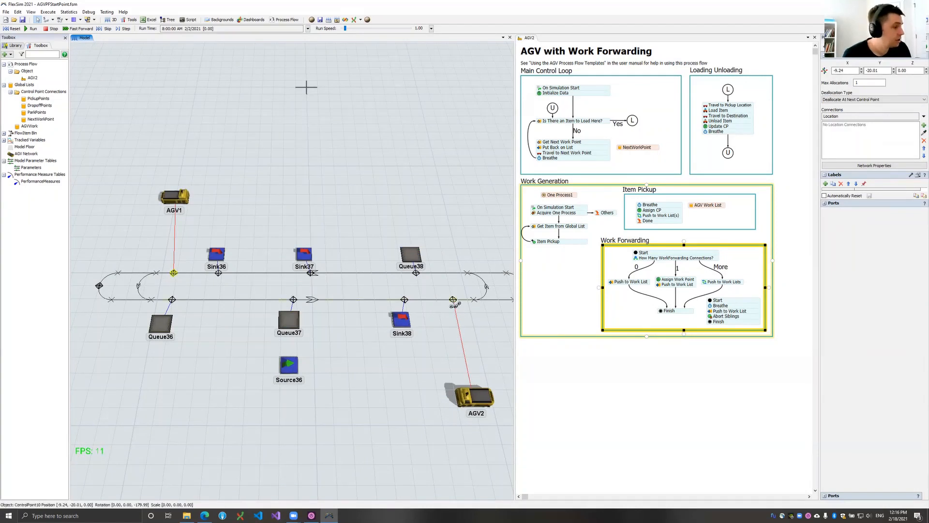
{"action": "left_click_drag", "start_coordinate": [454, 300], "coordinate": [175, 277]}
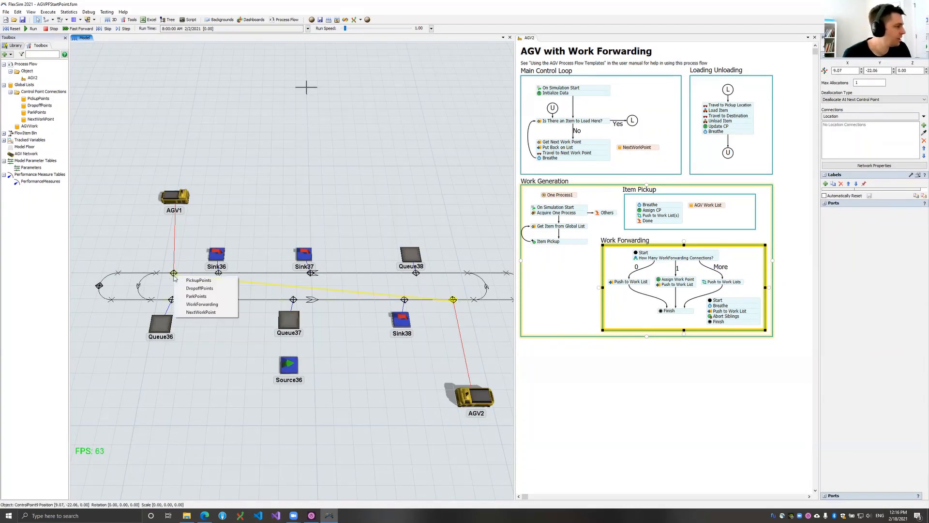
{"action": "left_click", "coordinate": [195, 312]}
{"action": "left_click_drag", "start_coordinate": [175, 277], "coordinate": [454, 303]}
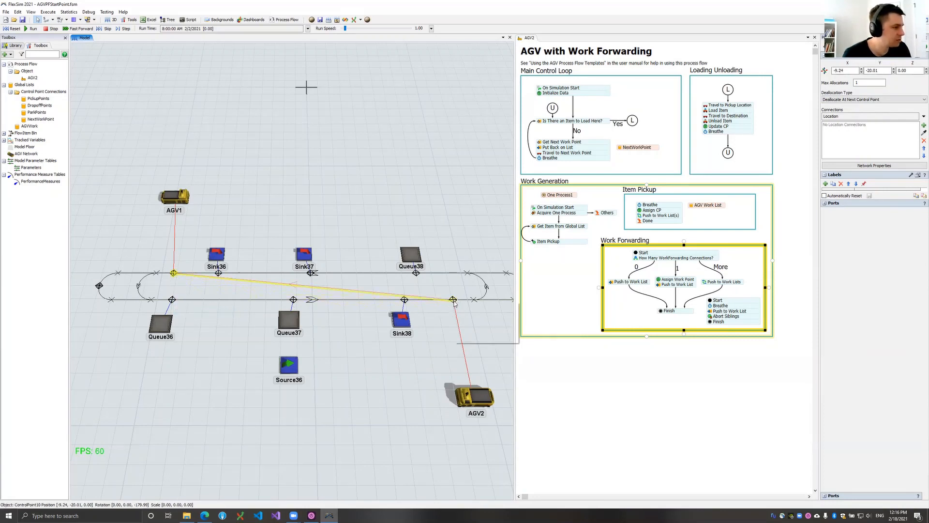
{"action": "left_click", "coordinate": [475, 339]}
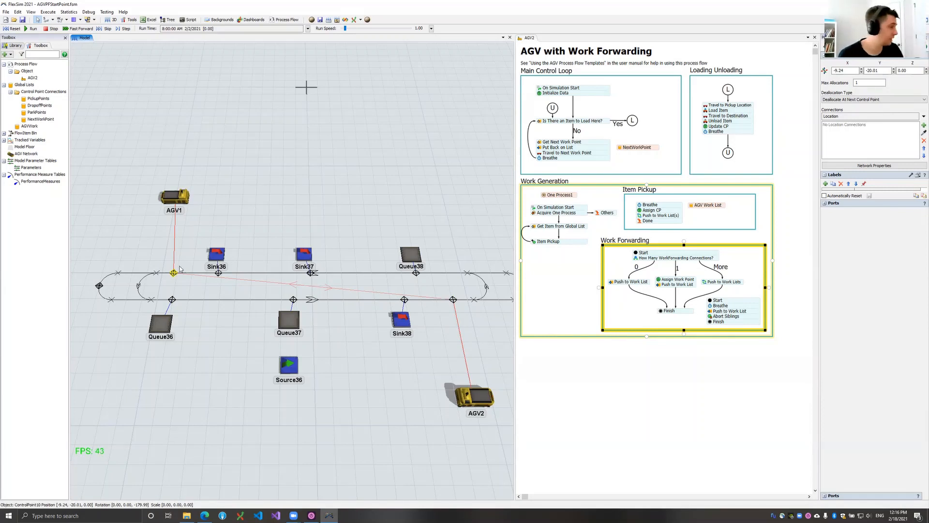
{"action": "left_click", "coordinate": [124, 355]}
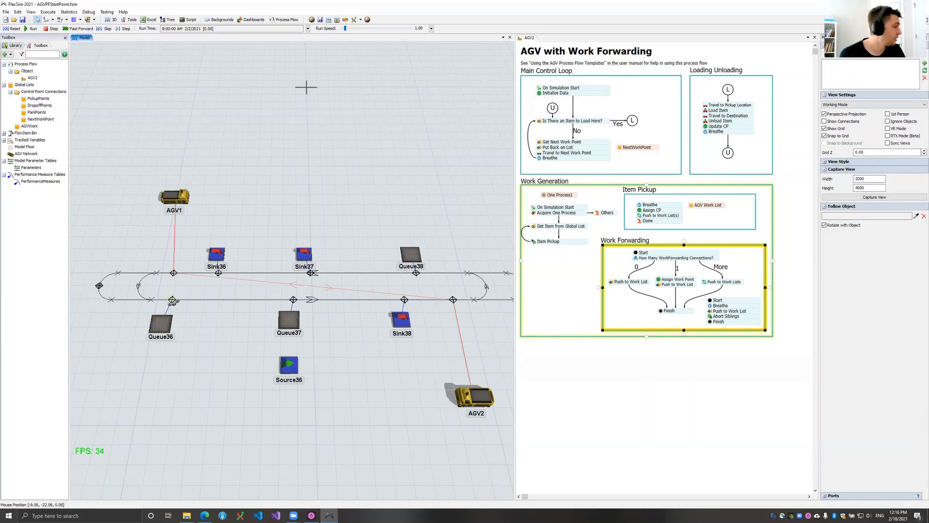
- Connect the control points of Queue36 and Queue37 to AGV1's start control point as WorkForwarding
{"action": "left_click", "coordinate": [172, 299]}
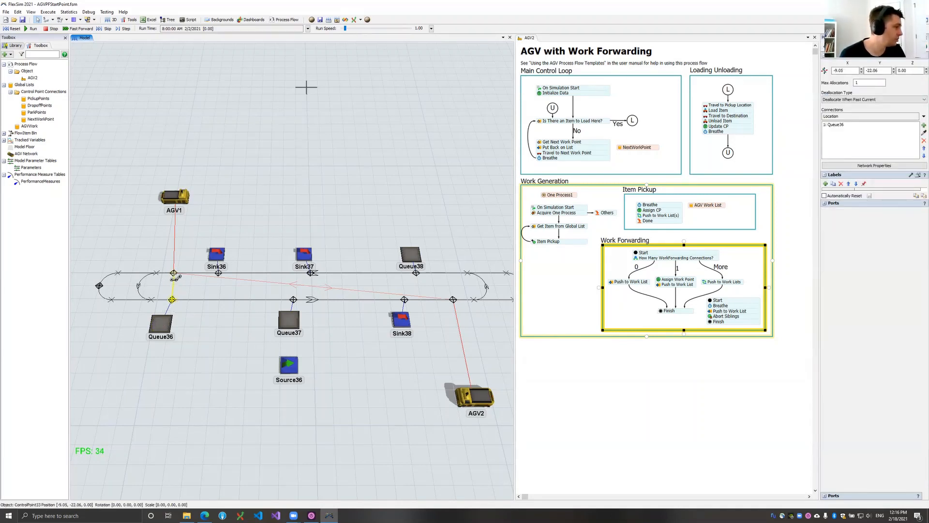
{"action": "right_click", "coordinate": [175, 277]}
{"action": "left_click", "coordinate": [213, 308]}
{"action": "left_click", "coordinate": [293, 300]}
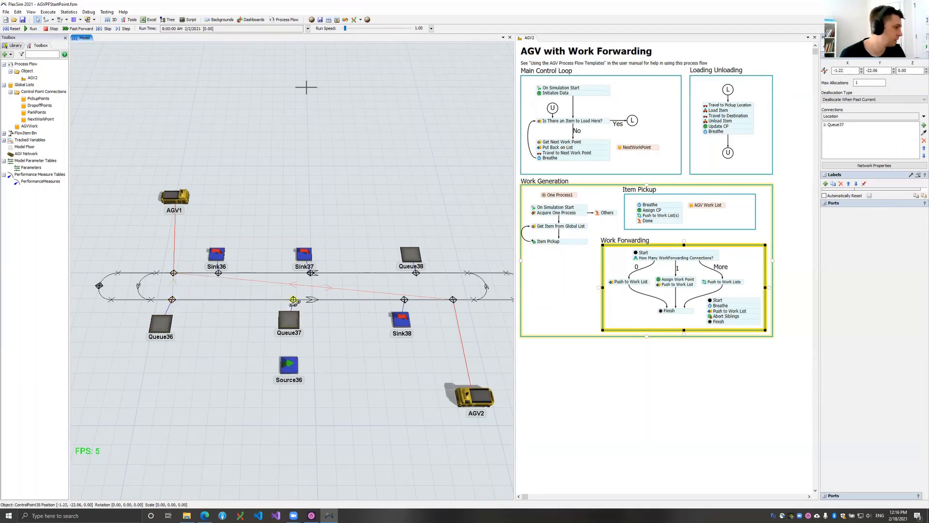
- Connect the control point at Queue37 to the control point beside AGV1 with a WorkForwarding connection
{"action": "right_click", "coordinate": [175, 277]}
{"action": "left_click", "coordinate": [213, 305]}
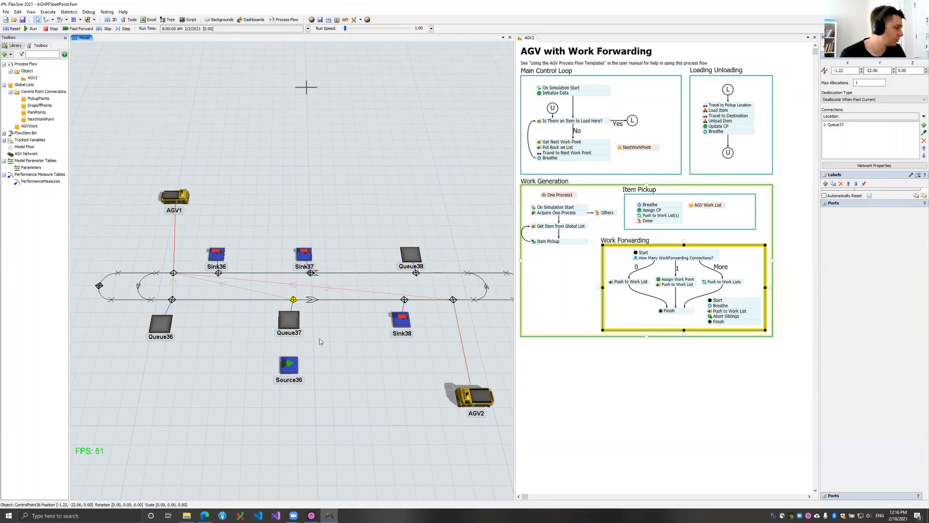
{"action": "left_click", "coordinate": [276, 350]}
- Connect the control point at Queue38 to the control point beside AGV2 with a WorkForwarding connection
{"action": "left_click_drag", "start_coordinate": [381, 286], "coordinate": [339, 295]}
{"action": "key", "text": "a"}
{"action": "left_click", "coordinate": [375, 282]}
{"action": "left_click", "coordinate": [410, 309]}
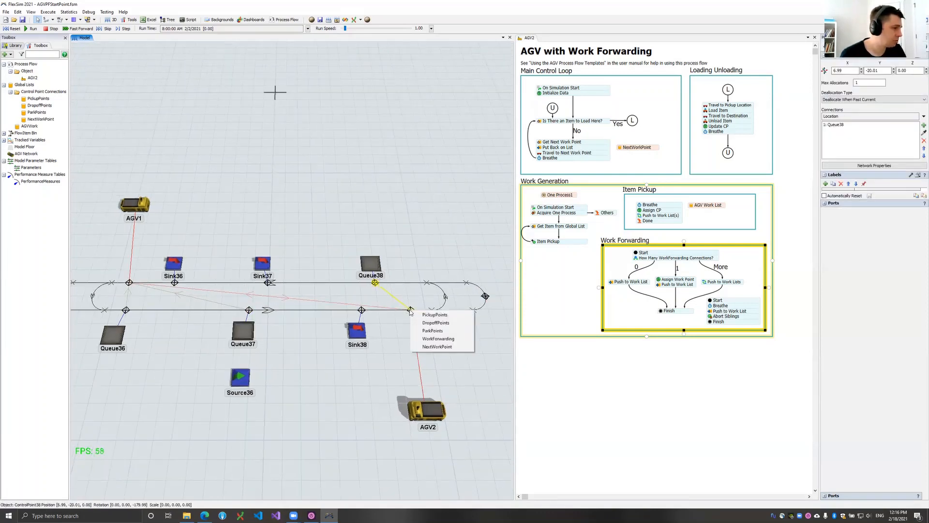
{"action": "left_click", "coordinate": [434, 340]}
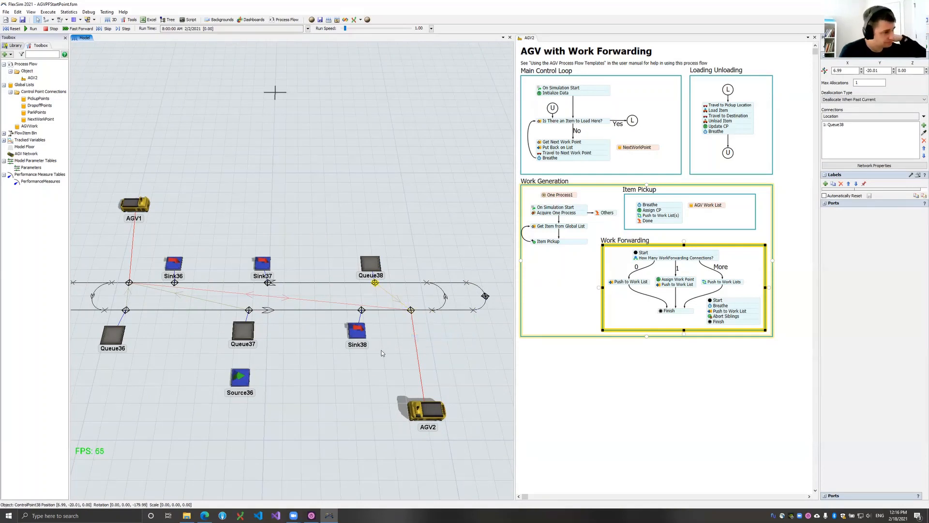
{"action": "left_click", "coordinate": [381, 373]}
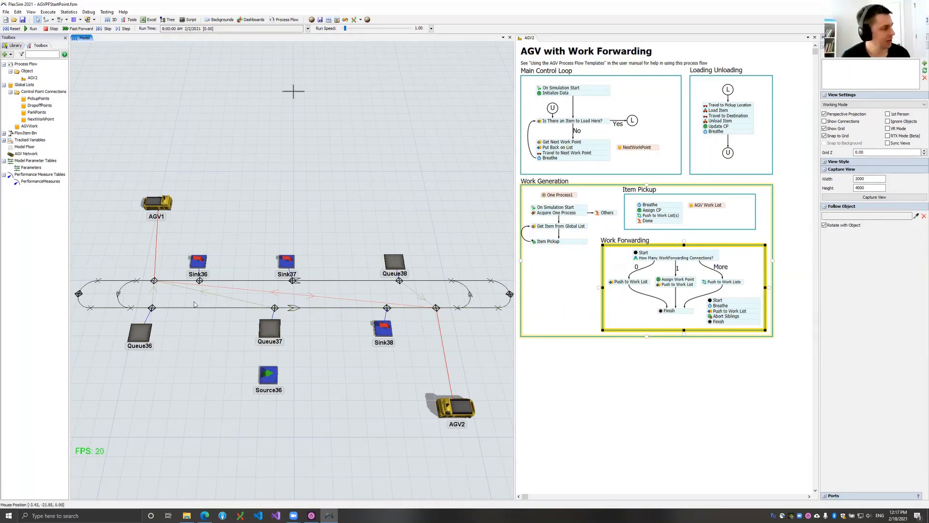
- Inspect the control point beside AGV1 and the query and partition settings of the "Is There an Item to Load Here?" activity
{"action": "left_click", "coordinate": [154, 281]}
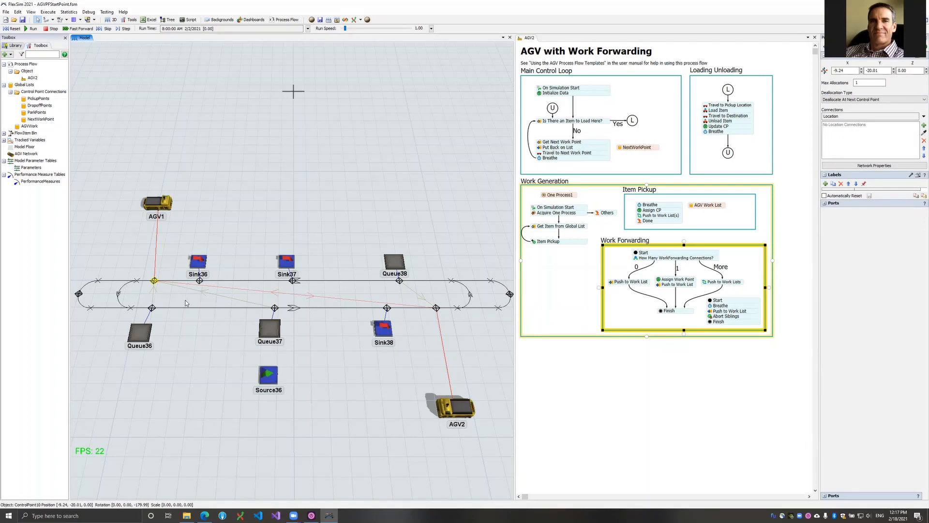
{"action": "left_click", "coordinate": [261, 317]}
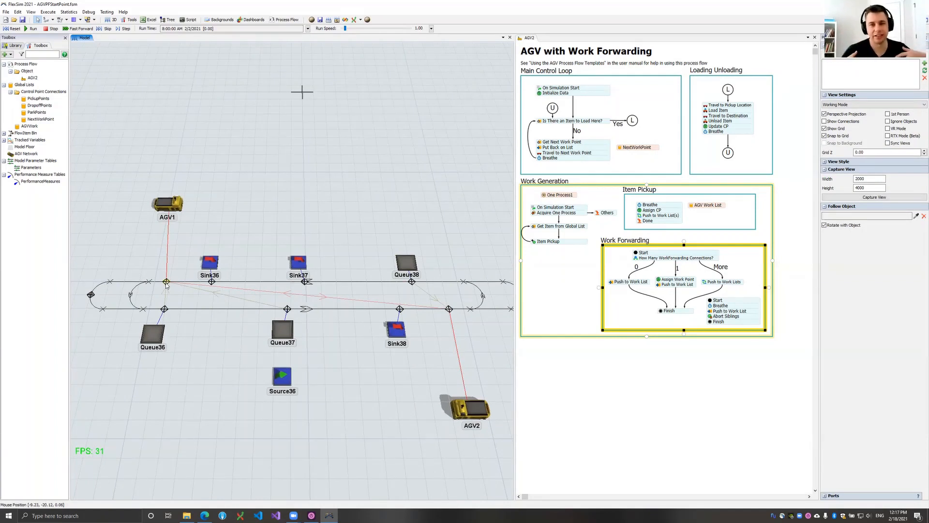
{"action": "left_click", "coordinate": [166, 283]}
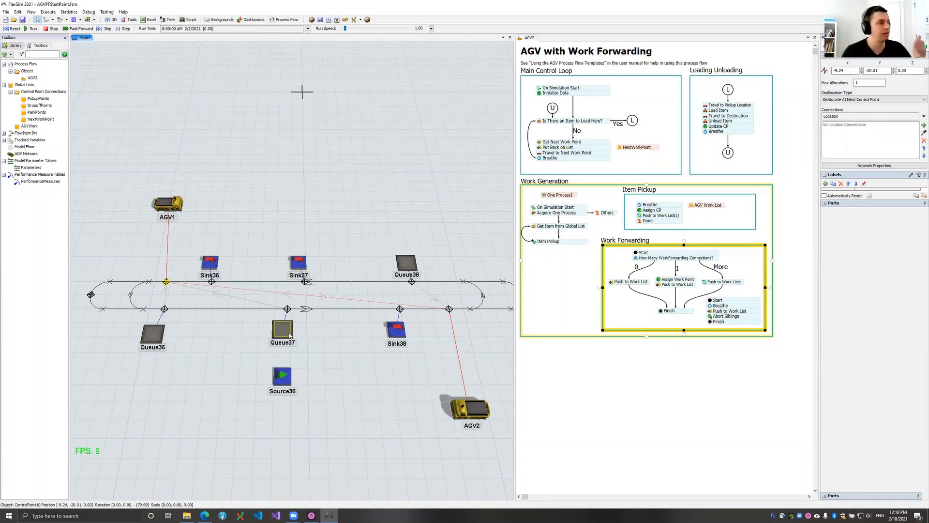
{"action": "left_click", "coordinate": [540, 124]}
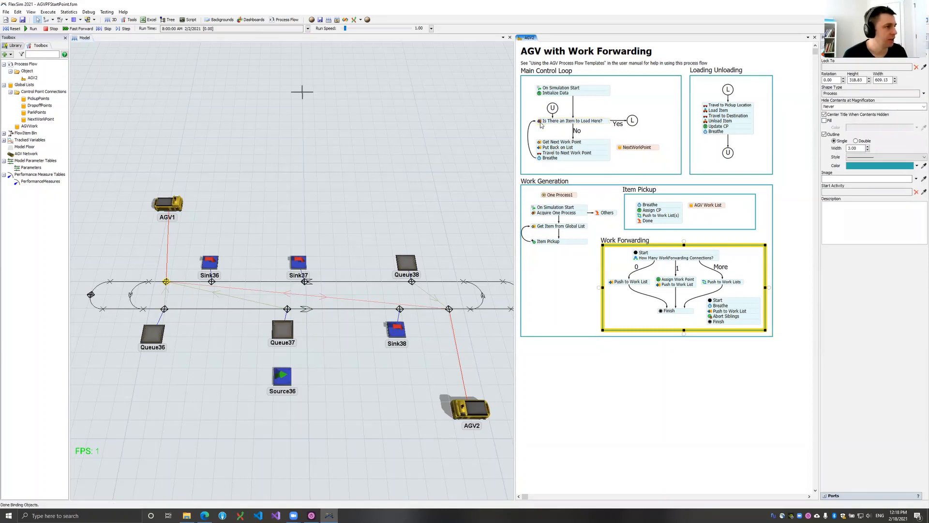
{"action": "double_click", "coordinate": [541, 125]}
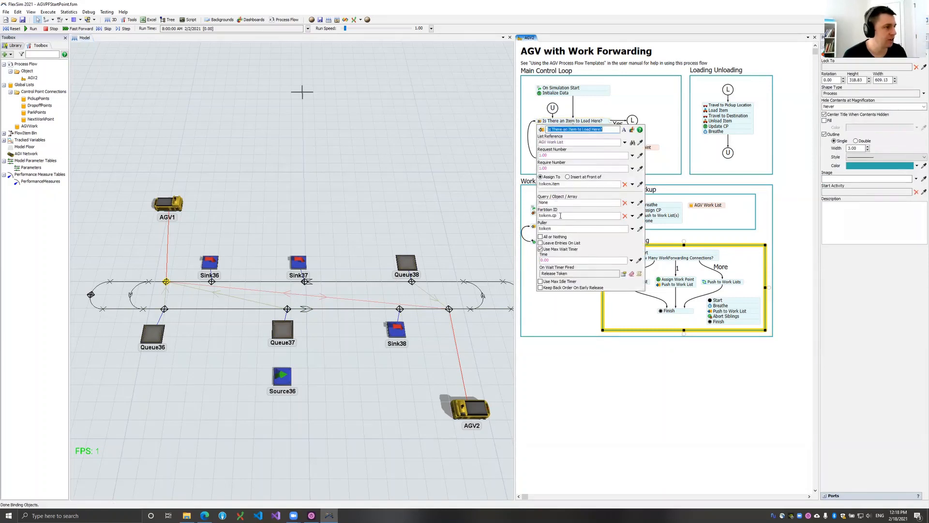
{"action": "left_click_drag", "start_coordinate": [554, 202], "coordinate": [528, 204]}
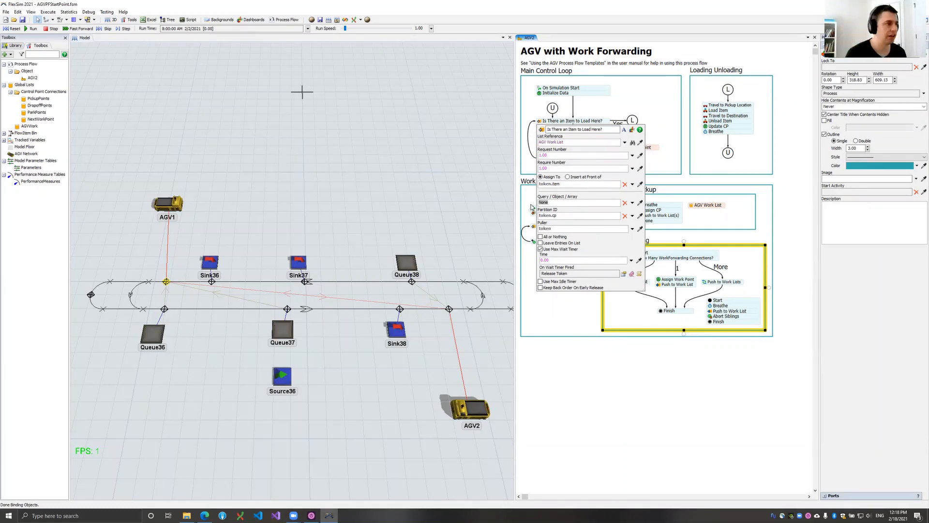
{"action": "left_click", "coordinate": [534, 116]}
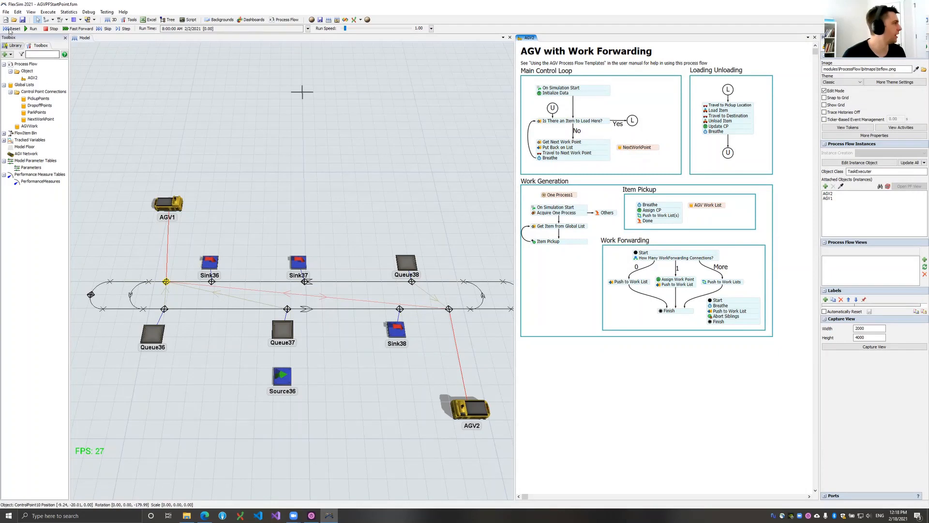
- Reset and run the simulation, raise the run speed to 2.86 to observe the AGVs, and stop the model
{"action": "left_click", "coordinate": [12, 30]}
{"action": "left_click", "coordinate": [32, 29]}
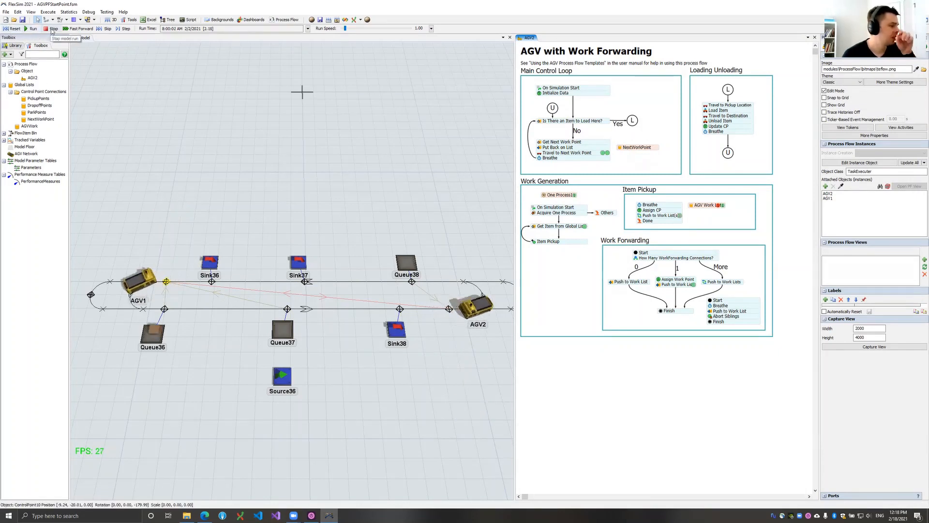
{"action": "left_click_drag", "start_coordinate": [345, 28], "coordinate": [347, 30]}
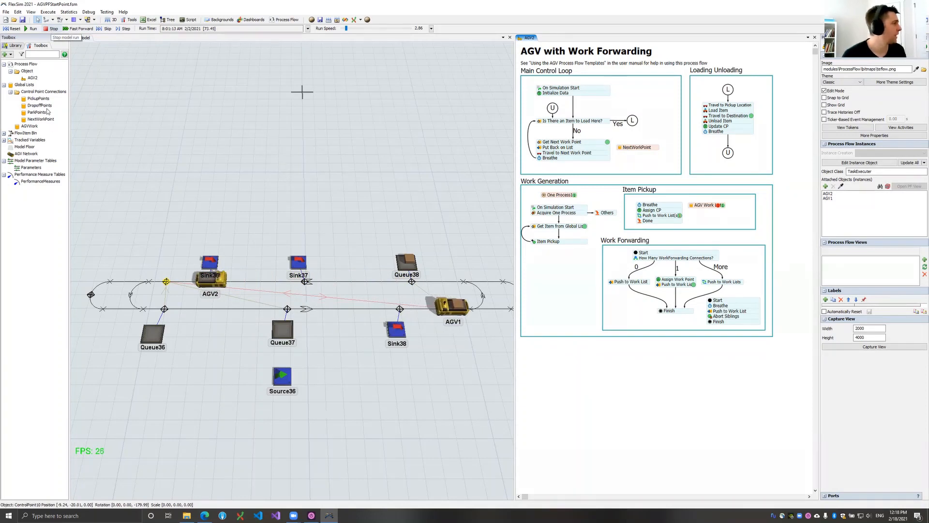
{"action": "left_click", "coordinate": [52, 29]}
- View the AGVWork list entries during a fresh short run and compare the Queue36 box's partition ID with the control point near AGV1
{"action": "right_click", "coordinate": [31, 127]}
{"action": "left_click", "coordinate": [46, 138]}
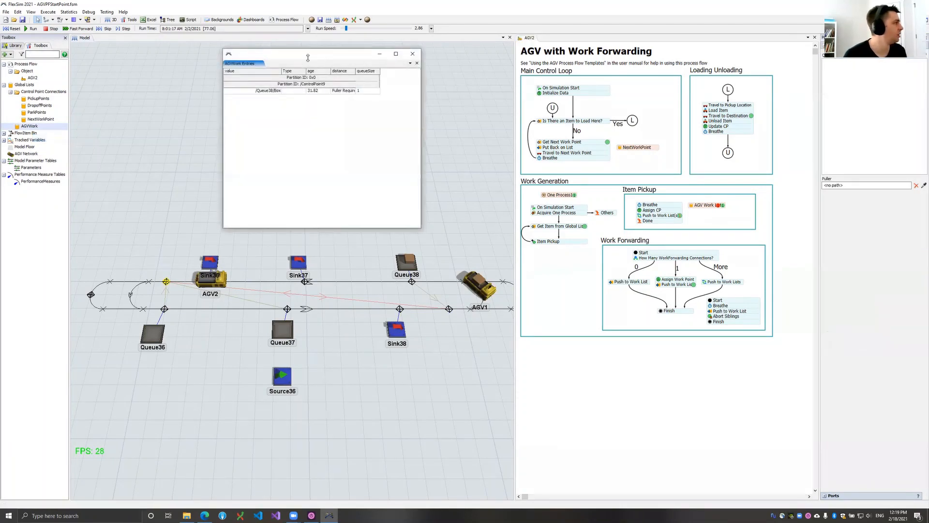
{"action": "left_click_drag", "start_coordinate": [308, 57], "coordinate": [482, 99]}
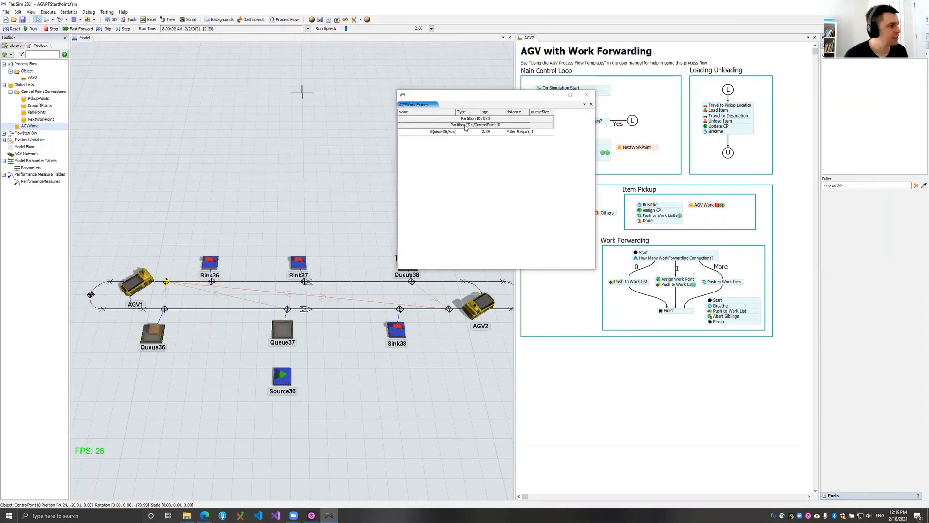
{"action": "left_click", "coordinate": [449, 132]}
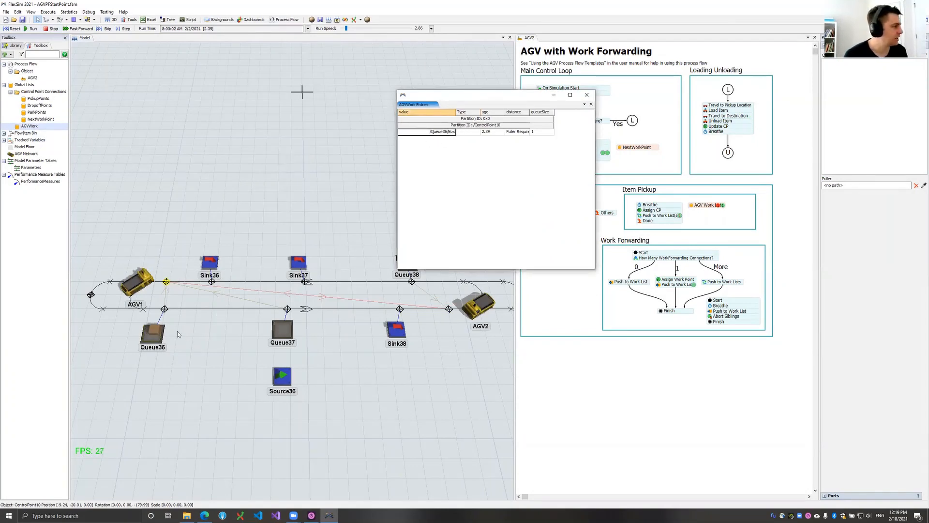
{"action": "left_click_drag", "start_coordinate": [465, 127], "coordinate": [521, 127]}
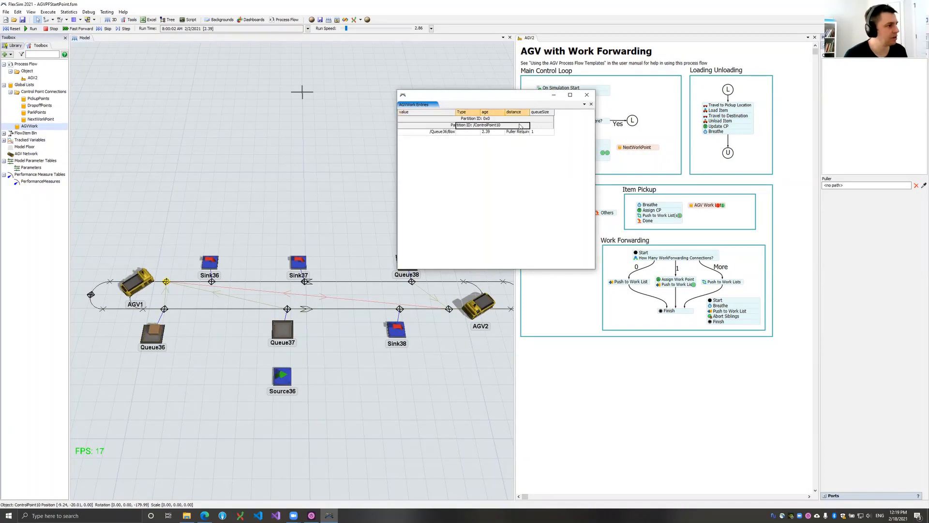
{"action": "left_click", "coordinate": [166, 282]}
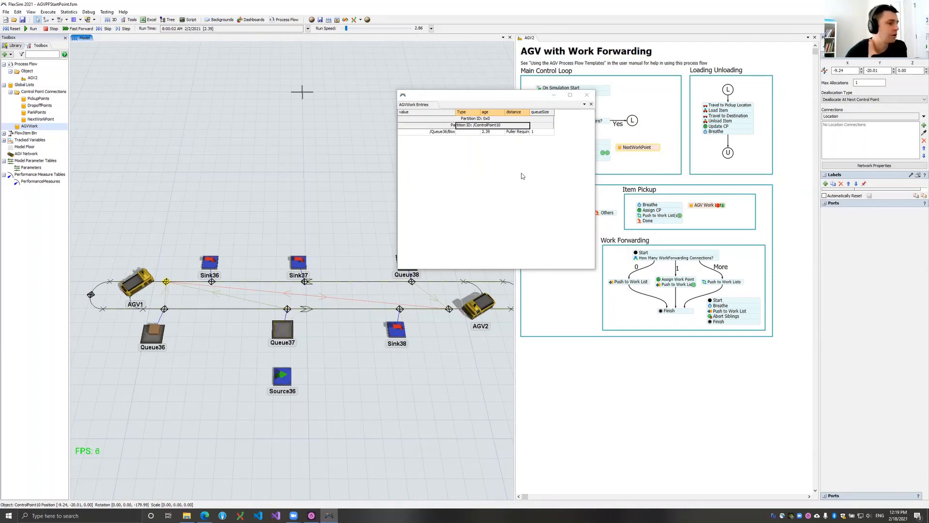
{"action": "left_click", "coordinate": [587, 95]}
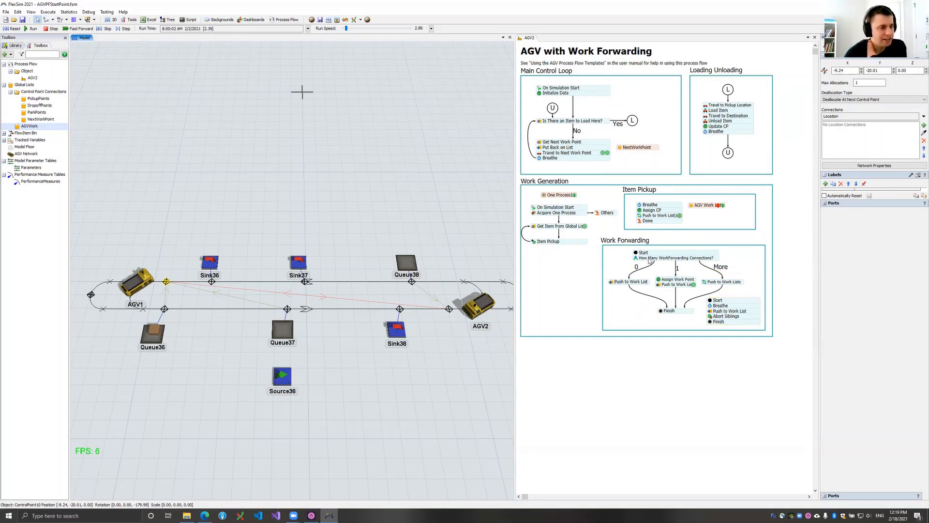
- Examine the control point at Queue36 and the next work point above it to trace where its work is pushed
{"action": "left_click", "coordinate": [165, 311]}
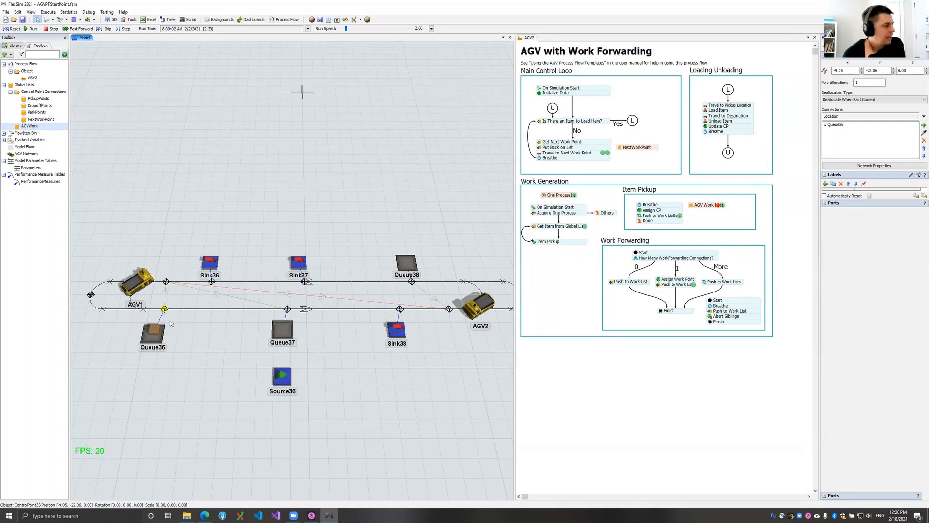
{"action": "left_click", "coordinate": [170, 318]}
{"action": "left_click", "coordinate": [165, 308]}
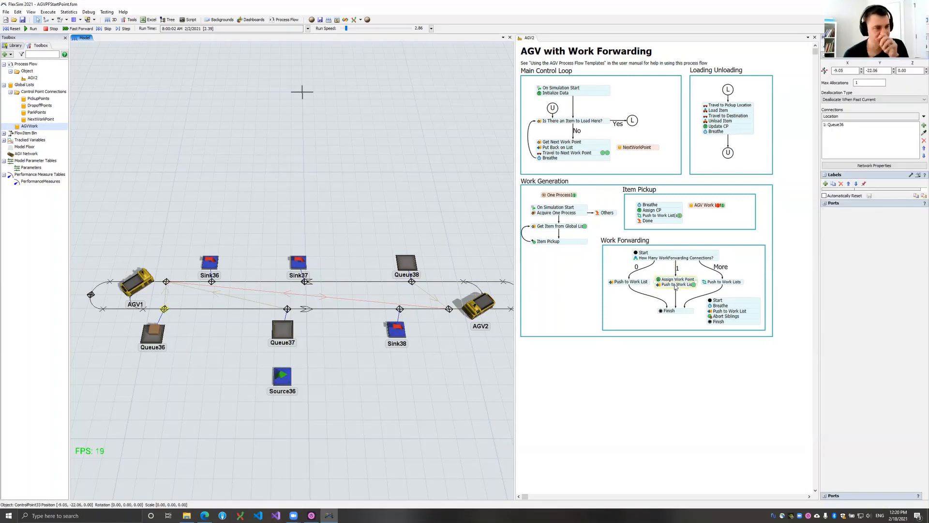
{"action": "left_click", "coordinate": [166, 282]}
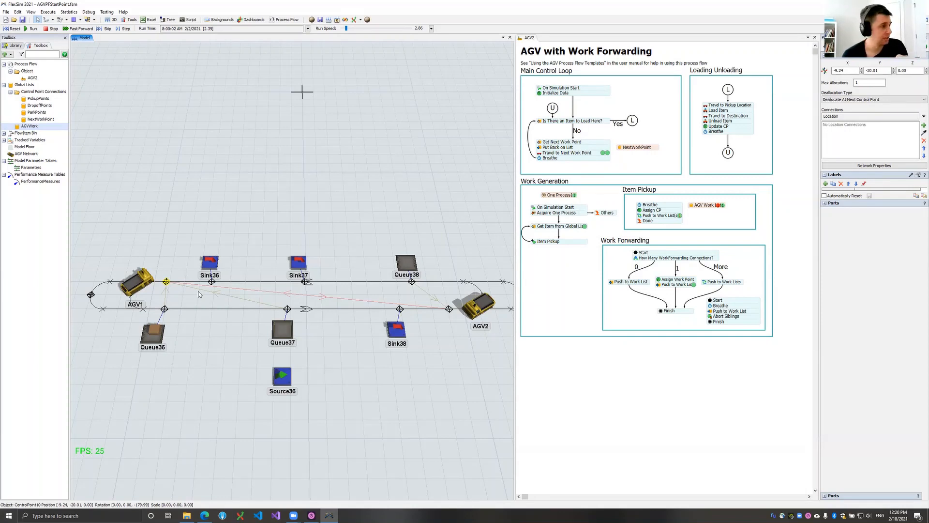
{"action": "left_click", "coordinate": [332, 329]}
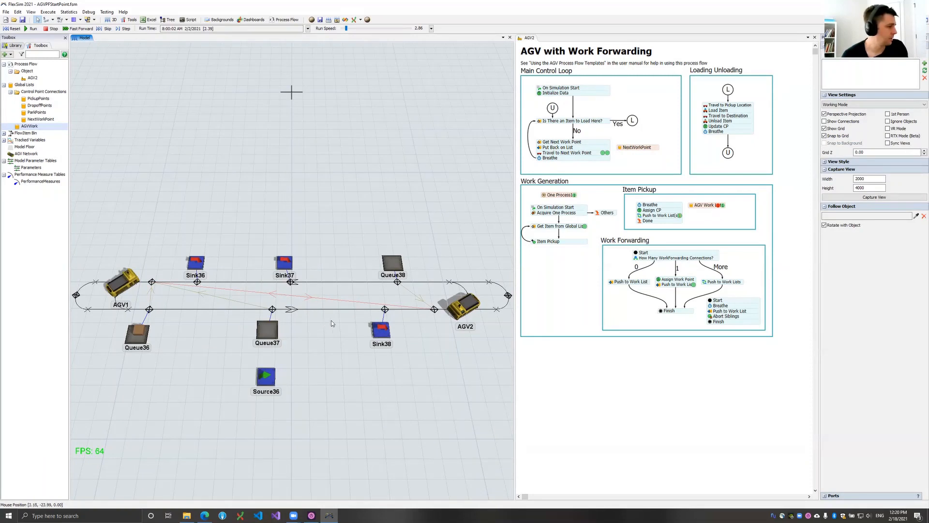
- Add a WorkForwarding connection from the control point at Queue37 to the control point beside AGV2
{"action": "left_click", "coordinate": [397, 282]}
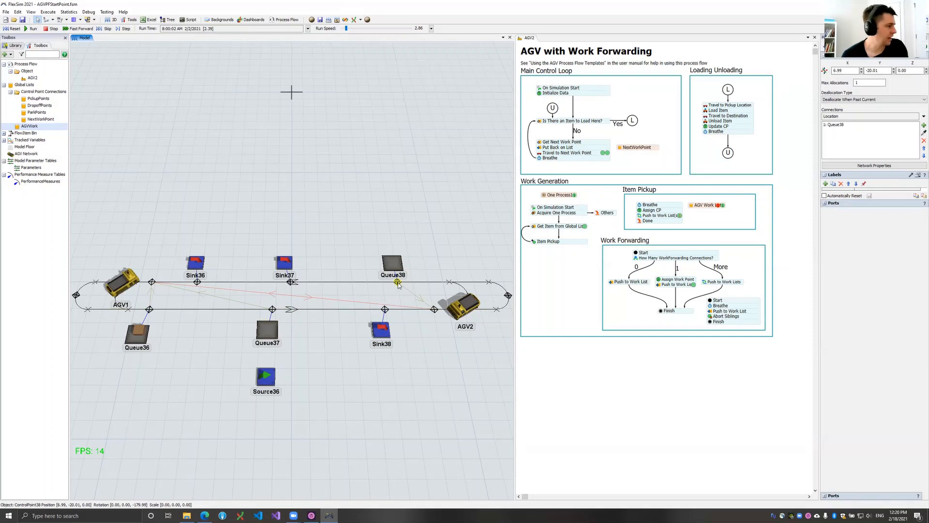
{"action": "left_click_drag", "start_coordinate": [398, 282], "coordinate": [160, 285]}
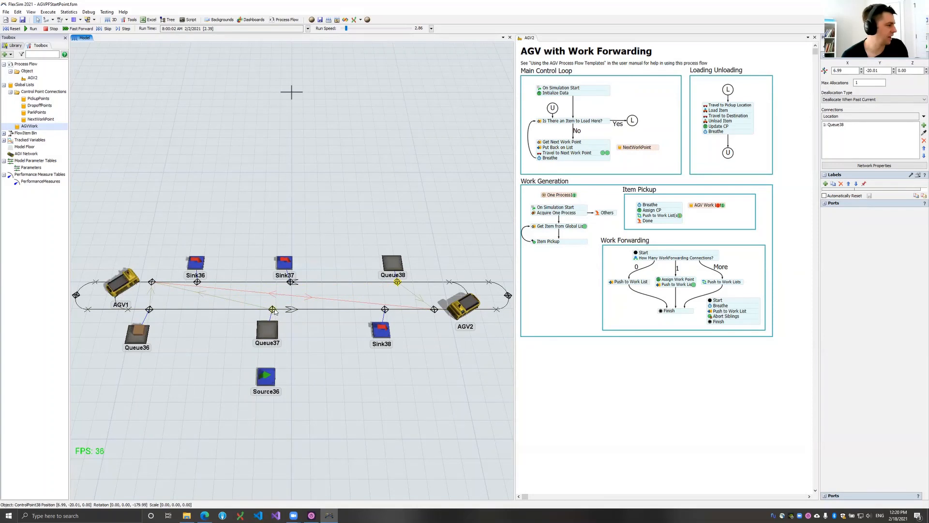
{"action": "left_click_drag", "start_coordinate": [273, 312], "coordinate": [435, 314]}
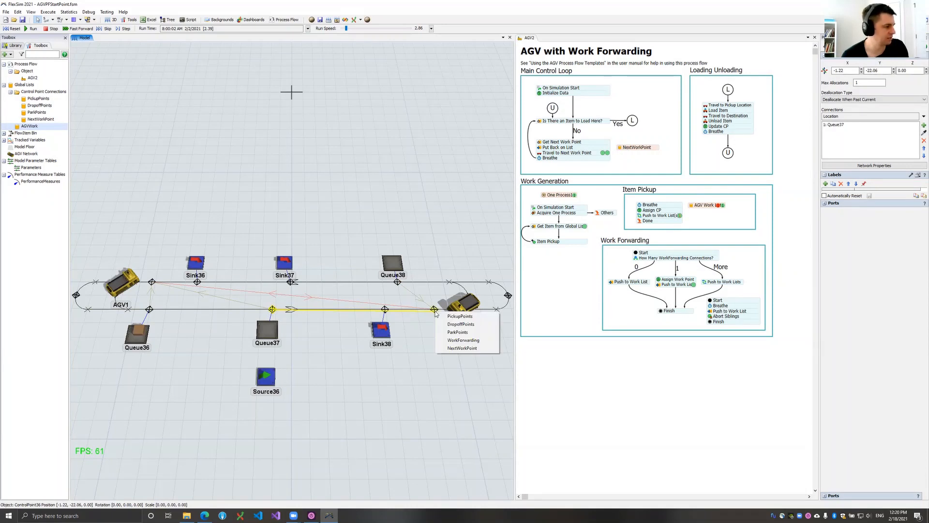
{"action": "left_click", "coordinate": [462, 340]}
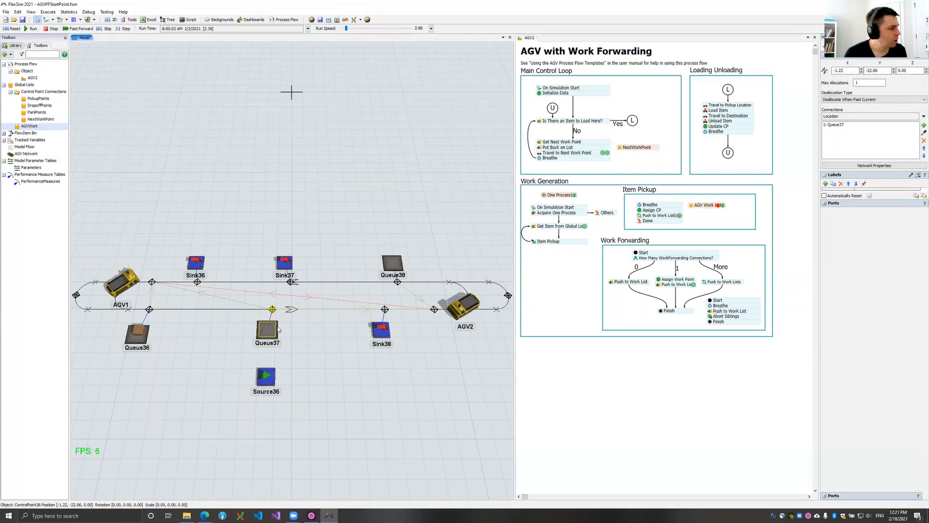
- Add a WorkForwarding connection from the control point at Queue38 to the control point near AGV1
{"action": "left_click", "coordinate": [434, 310]}
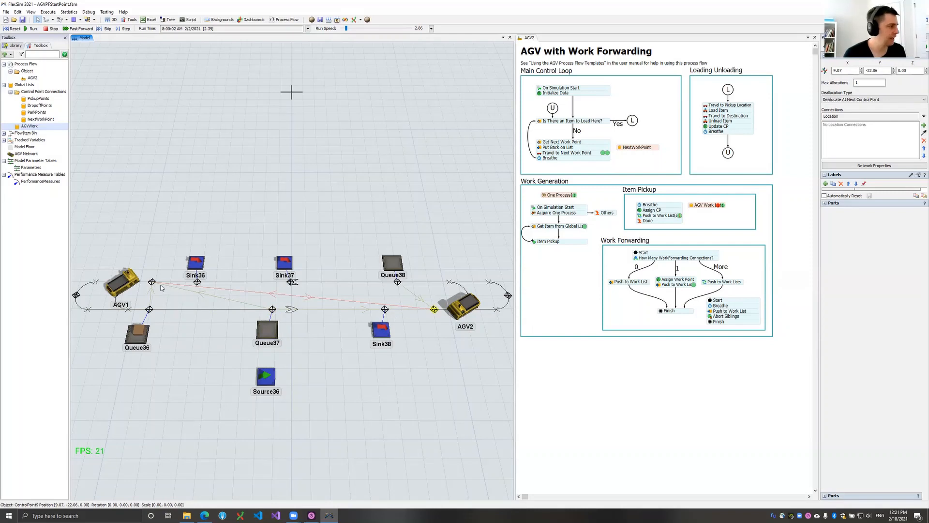
{"action": "left_click", "coordinate": [151, 283]}
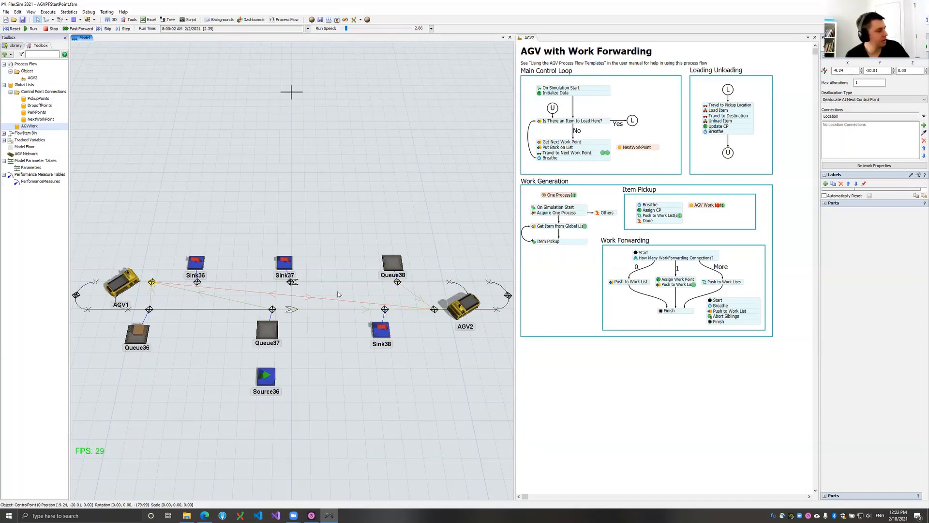
{"action": "key", "text": "a"}
{"action": "left_click", "coordinate": [397, 282]}
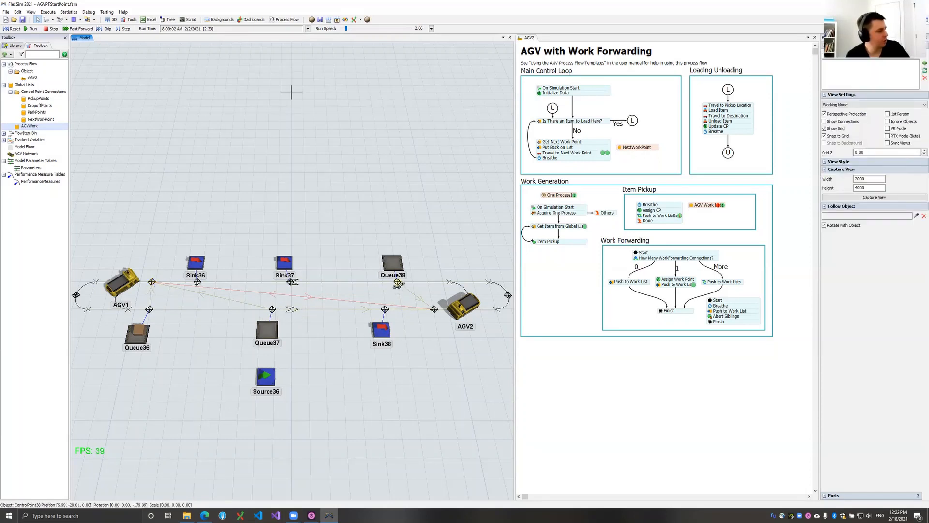
{"action": "left_click", "coordinate": [151, 282]}
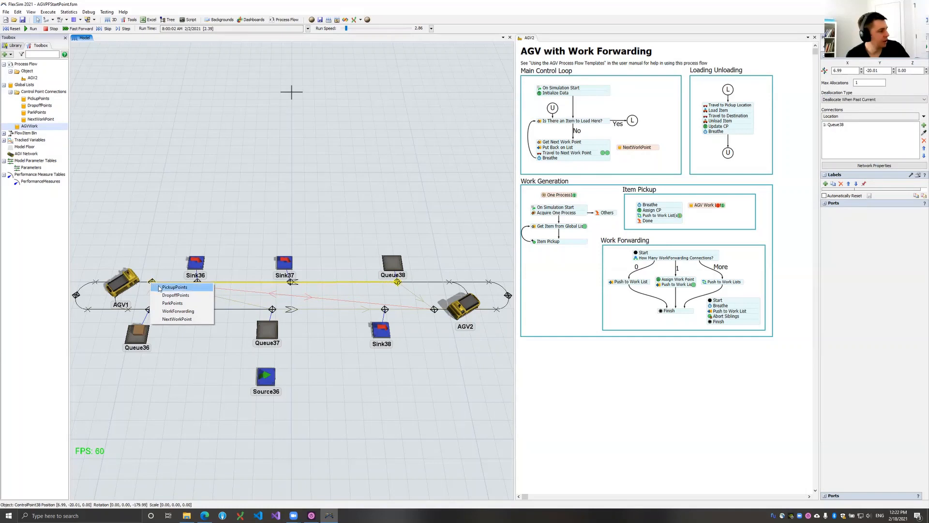
{"action": "left_click", "coordinate": [178, 311]}
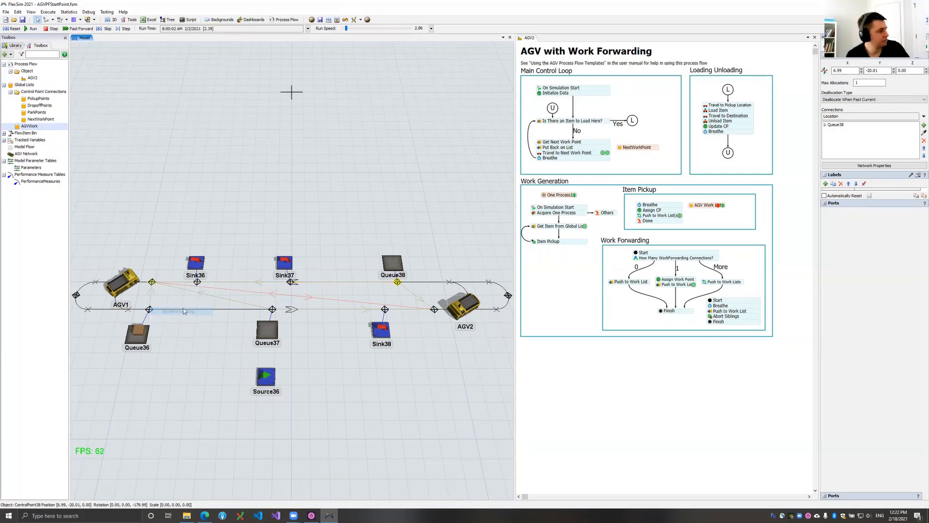
{"action": "left_click", "coordinate": [151, 282]}
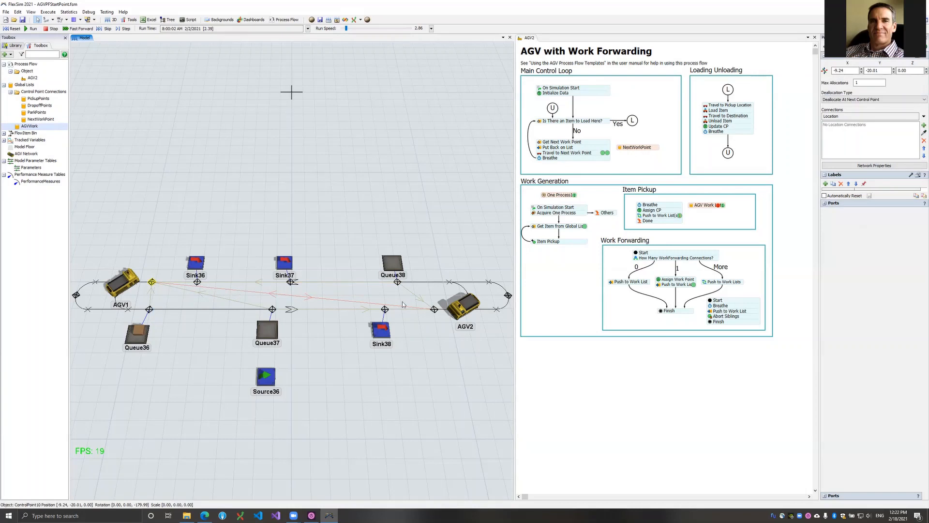
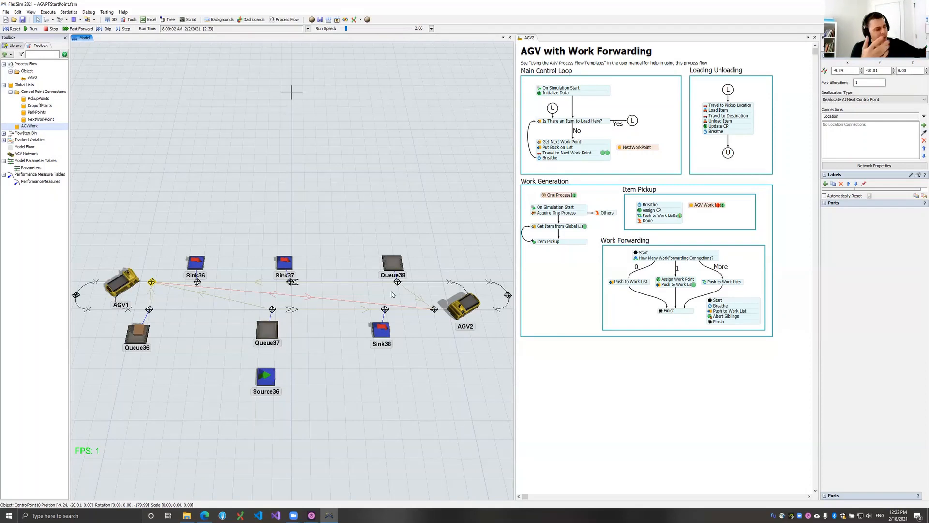
- Remove the NextWorkPoint connections between the control point near AGV1 and the control point beside AGV2
{"action": "key", "text": "a"}
{"action": "left_click", "coordinate": [397, 282]}
{"action": "left_click", "coordinate": [434, 310]}
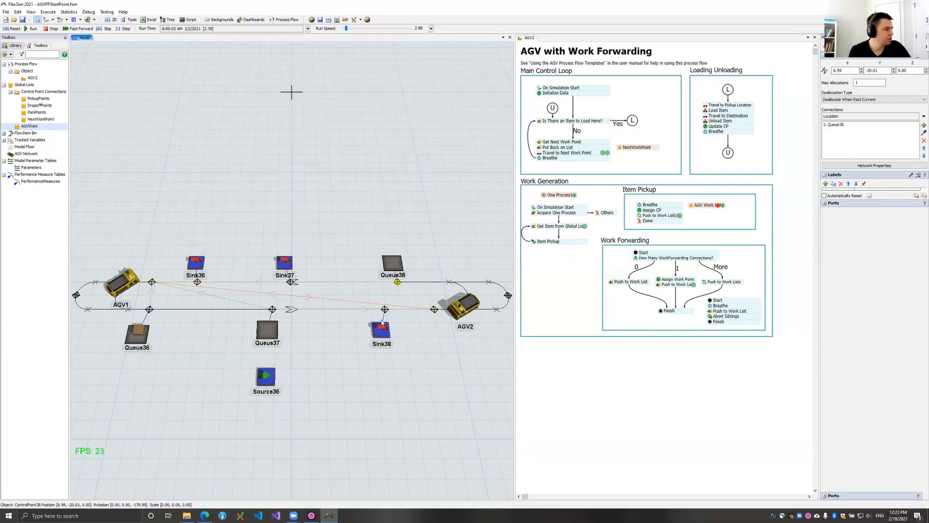
{"action": "left_click", "coordinate": [152, 282]}
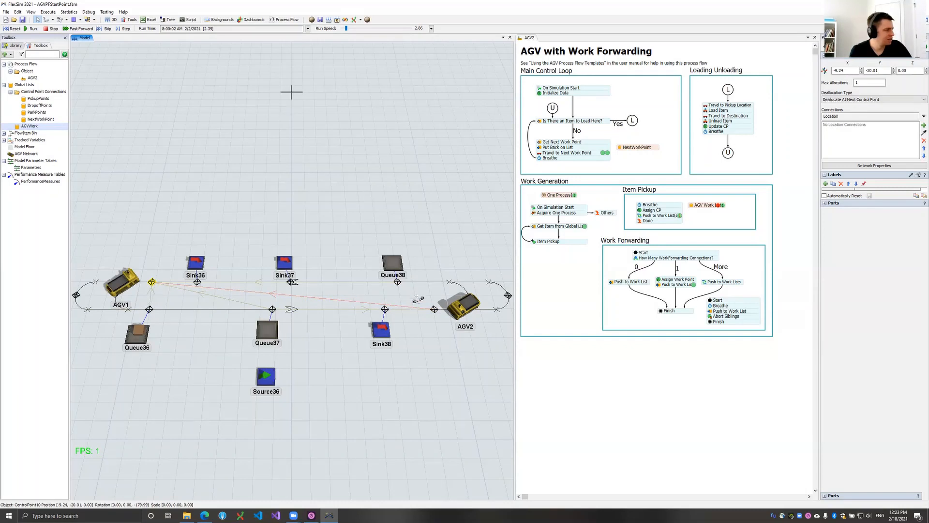
{"action": "left_click", "coordinate": [434, 310]}
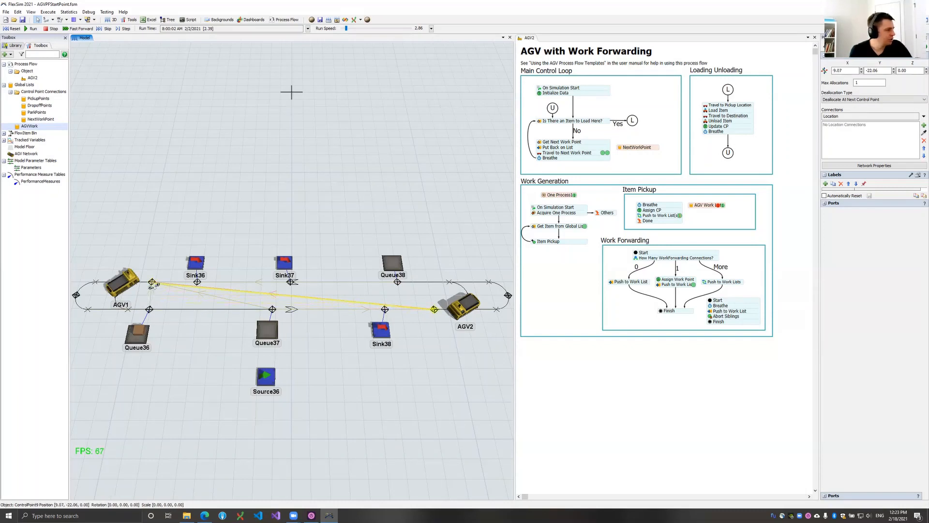
{"action": "left_click", "coordinate": [188, 327]}
{"action": "scroll", "coordinate": [210, 350], "scroll_direction": "up", "scroll_amount": 2}
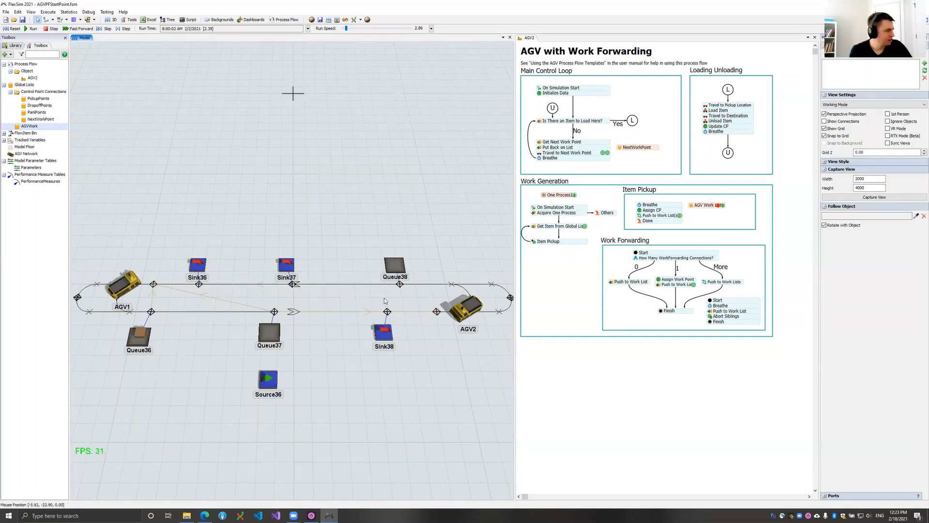
{"action": "scroll", "coordinate": [242, 302], "scroll_direction": "up", "scroll_amount": 1}
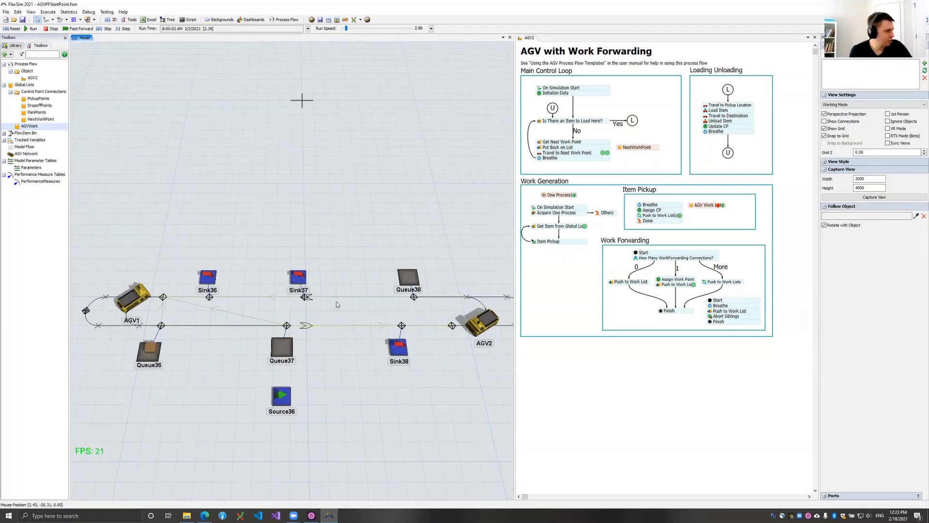
- Add NextWorkPoint connections from the control points at Sink37, Sink36 and Sink38 to the control point near AGV1
{"action": "left_click", "coordinate": [163, 297]}
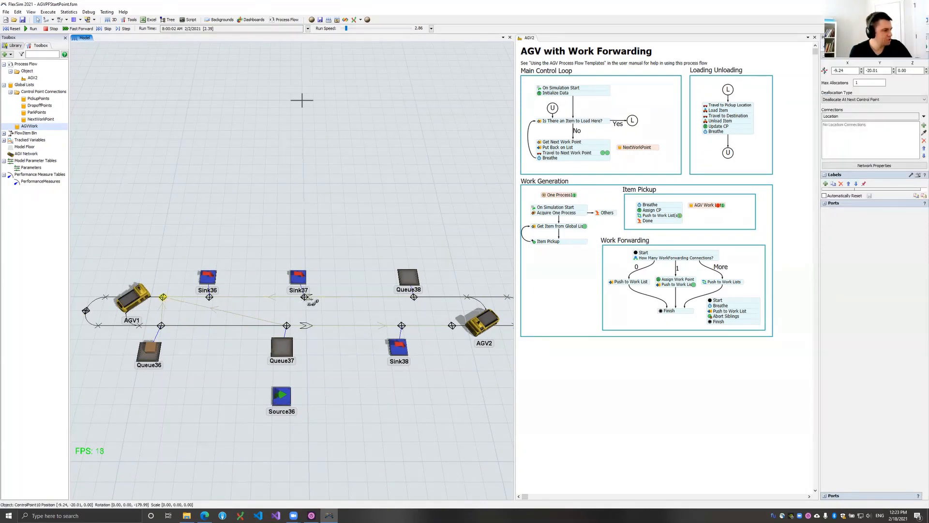
{"action": "left_click_drag", "start_coordinate": [305, 298], "coordinate": [164, 301]}
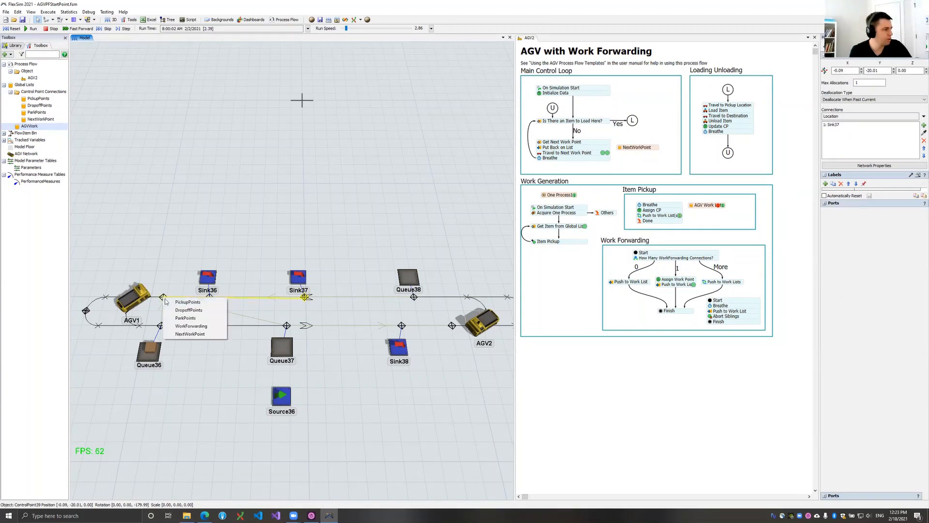
{"action": "left_click", "coordinate": [189, 328]}
{"action": "left_click_drag", "start_coordinate": [209, 299], "coordinate": [163, 298]}
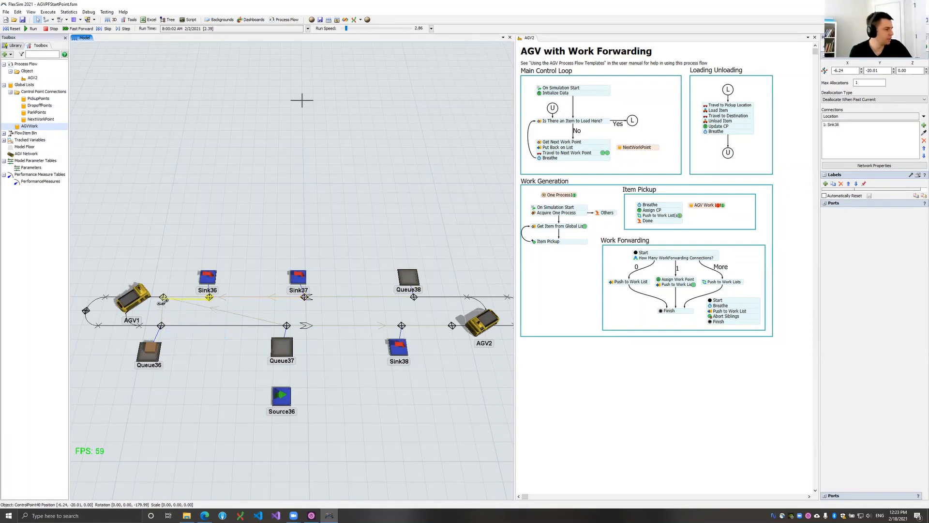
{"action": "left_click", "coordinate": [188, 334]}
{"action": "left_click_drag", "start_coordinate": [401, 327], "coordinate": [165, 299]}
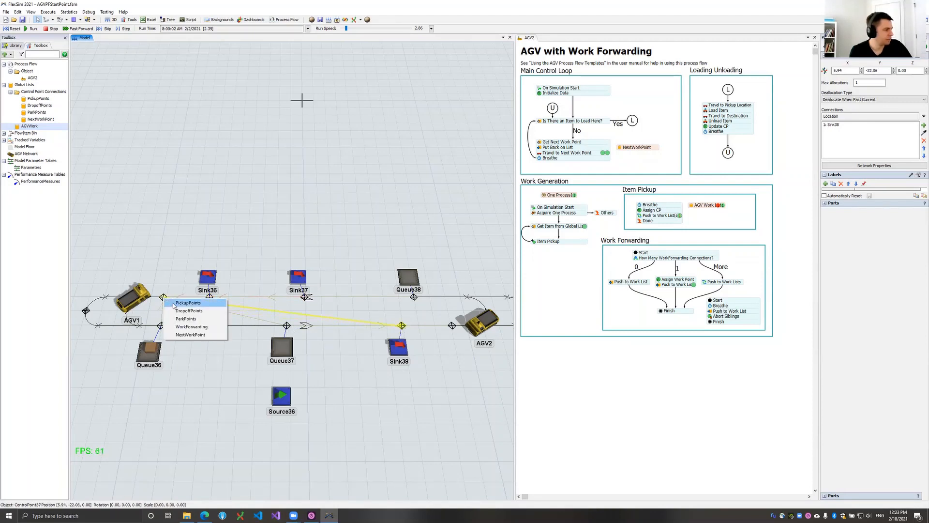
{"action": "left_click", "coordinate": [190, 335]}
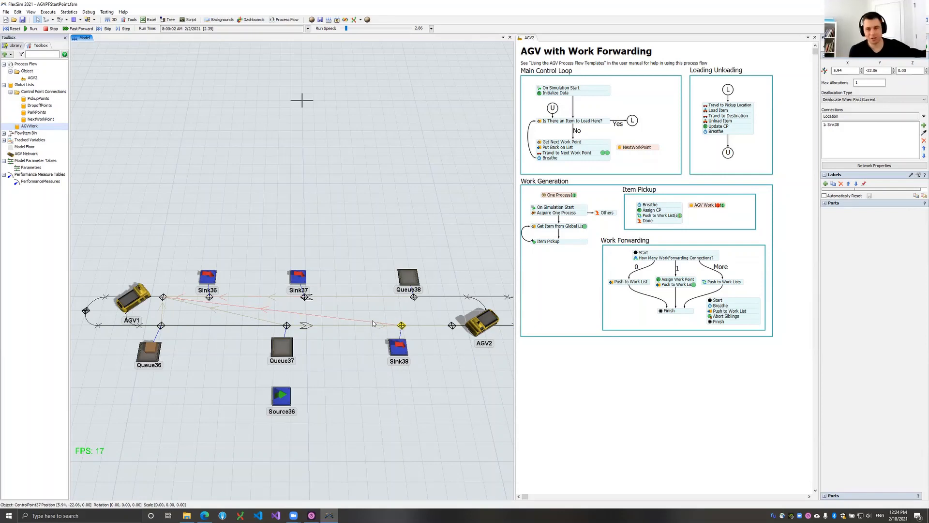
{"action": "left_click", "coordinate": [163, 298]}
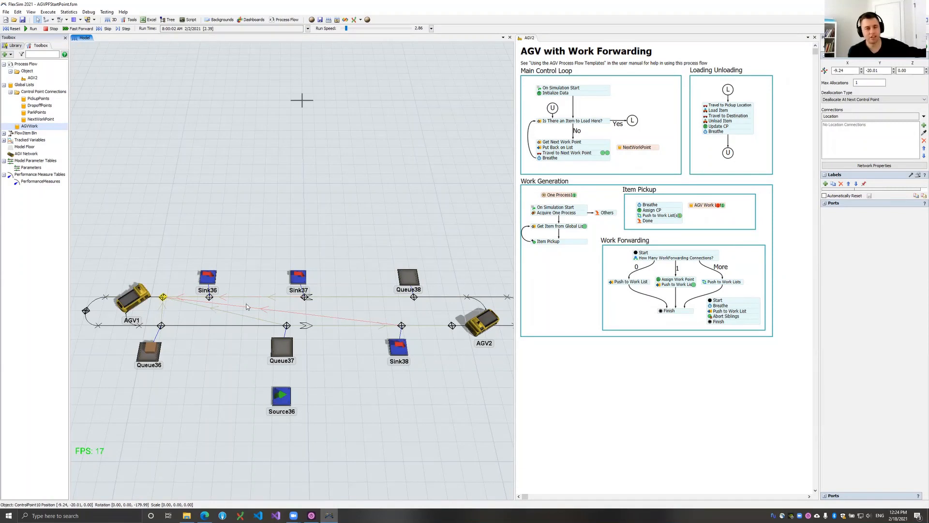
- Turn off Use Max Wait Timer in the "Is There an Item to Load Here?" activity of the main control loop
{"action": "double_click", "coordinate": [540, 122]}
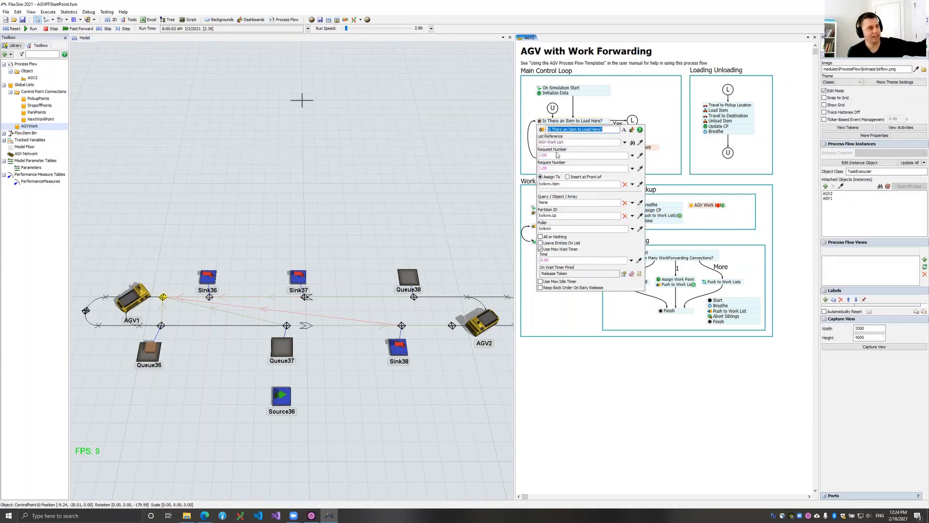
{"action": "left_click_drag", "start_coordinate": [553, 260], "coordinate": [538, 260]}
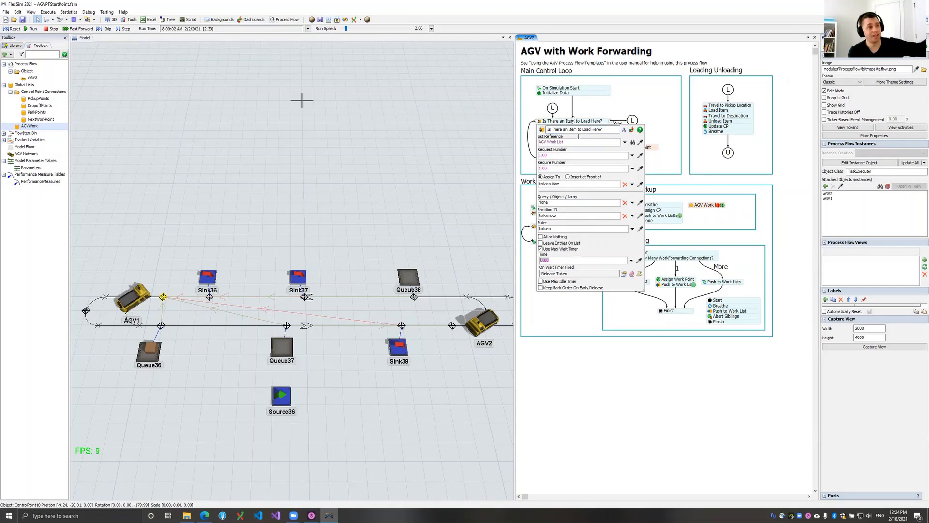
{"action": "left_click", "coordinate": [583, 106]}
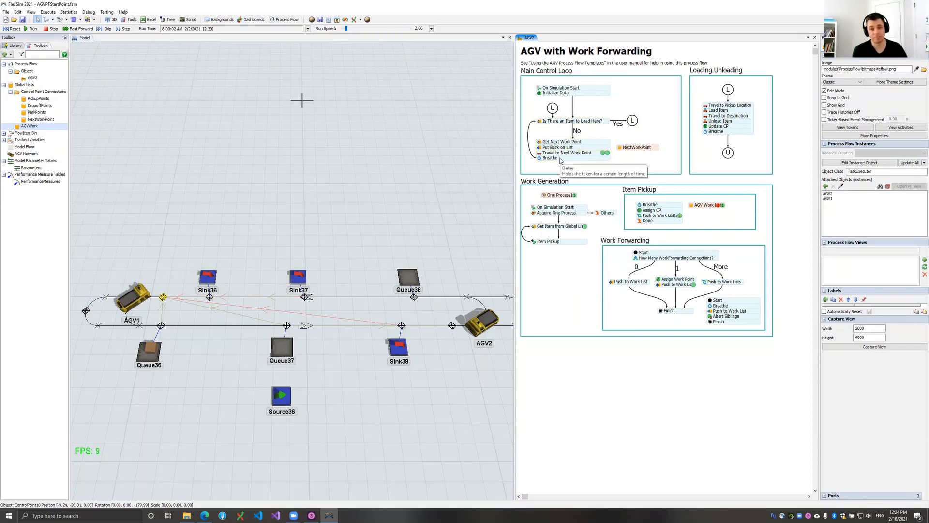
{"action": "double_click", "coordinate": [540, 125]}
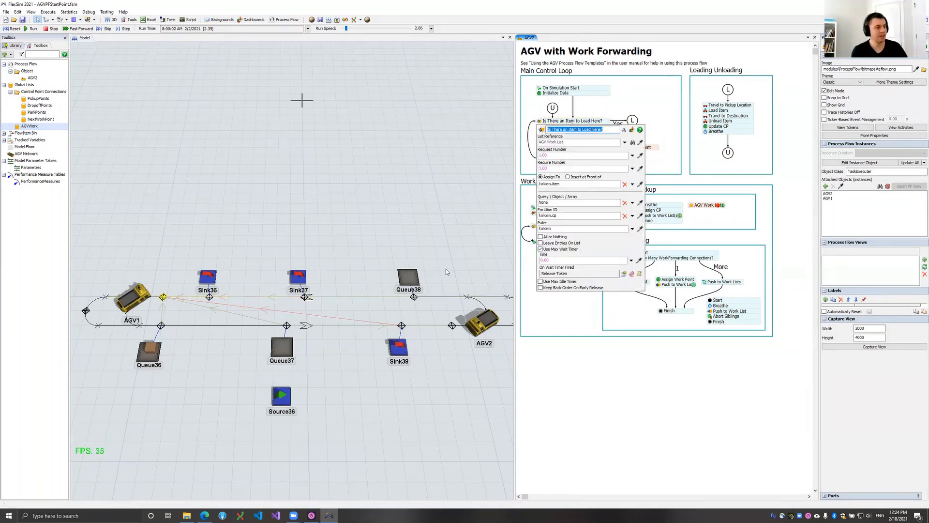
{"action": "left_click", "coordinate": [541, 249]}
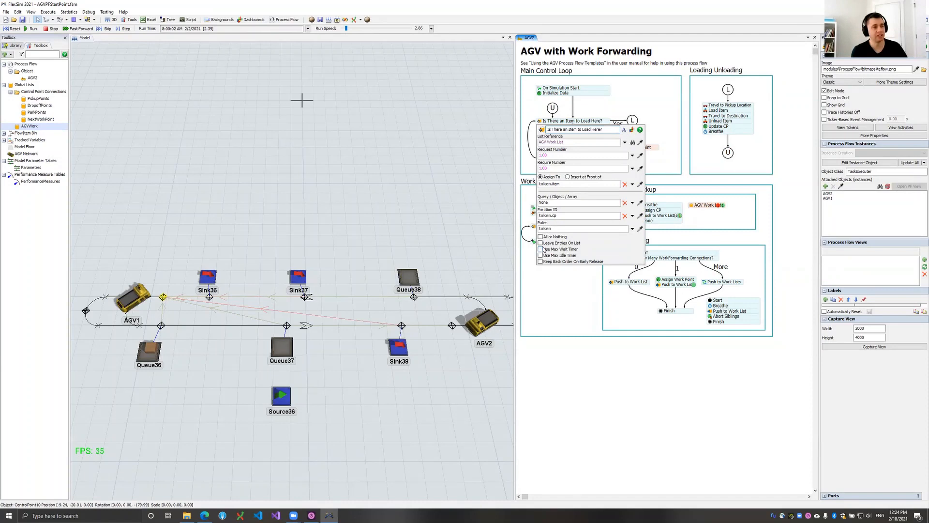
{"action": "left_click", "coordinate": [539, 112]}
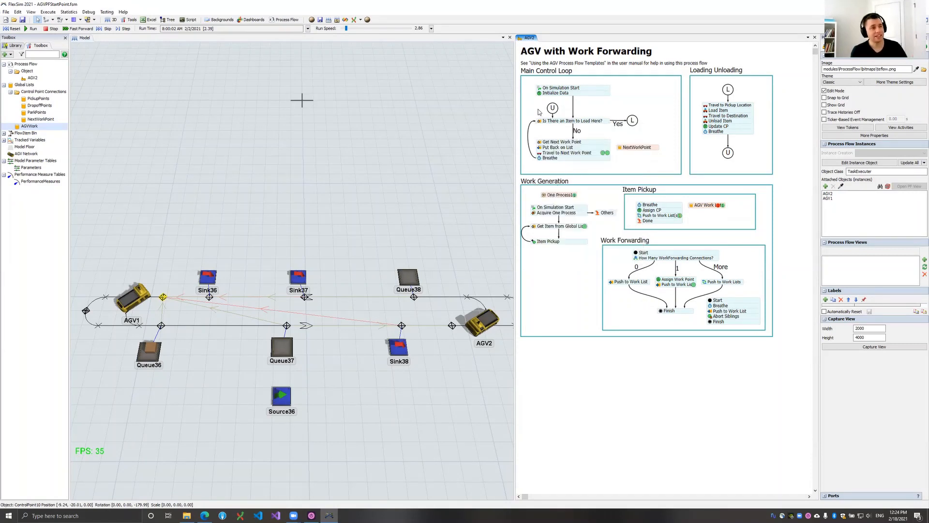
- Redirect the U connector from the Breathe activity in Loading Unloading to Get Next Work Point in the main control loop
{"action": "left_click", "coordinate": [727, 140]}
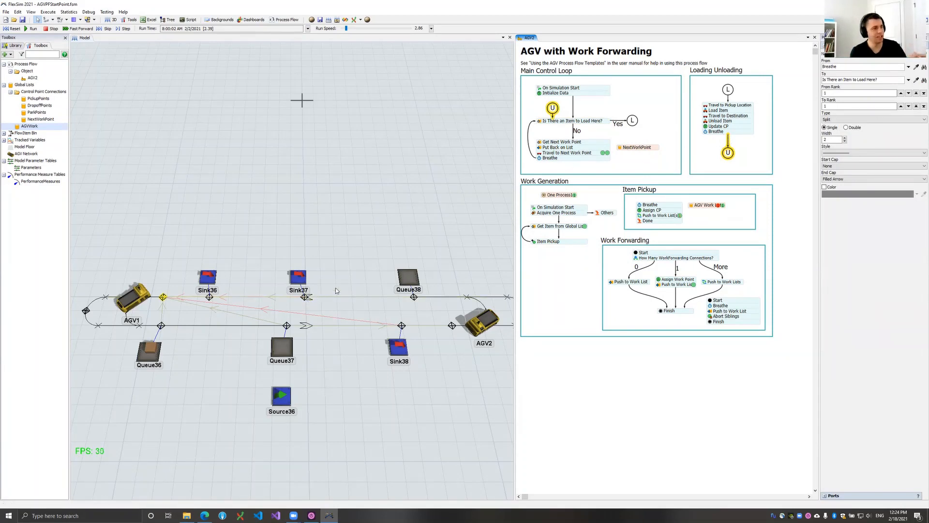
{"action": "left_click_drag", "start_coordinate": [552, 119], "coordinate": [550, 143]}
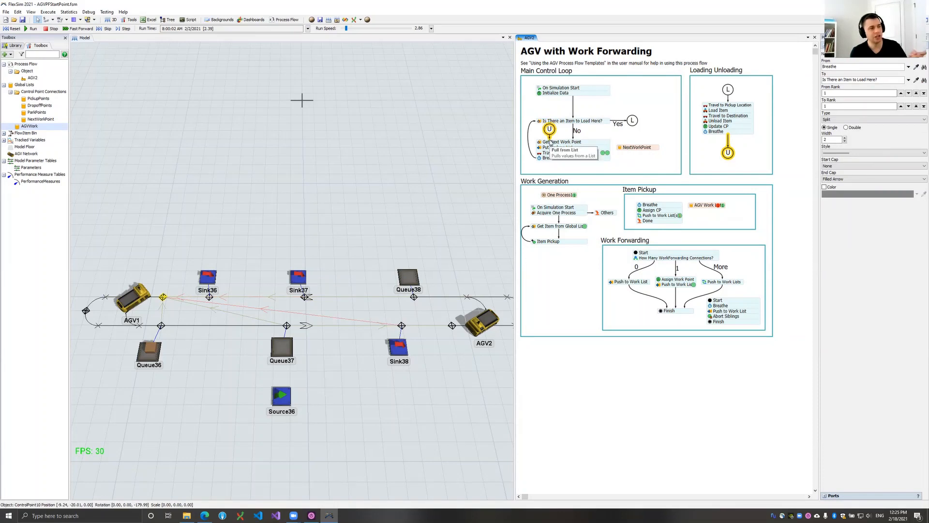
{"action": "left_click_drag", "start_coordinate": [551, 143], "coordinate": [549, 120]}
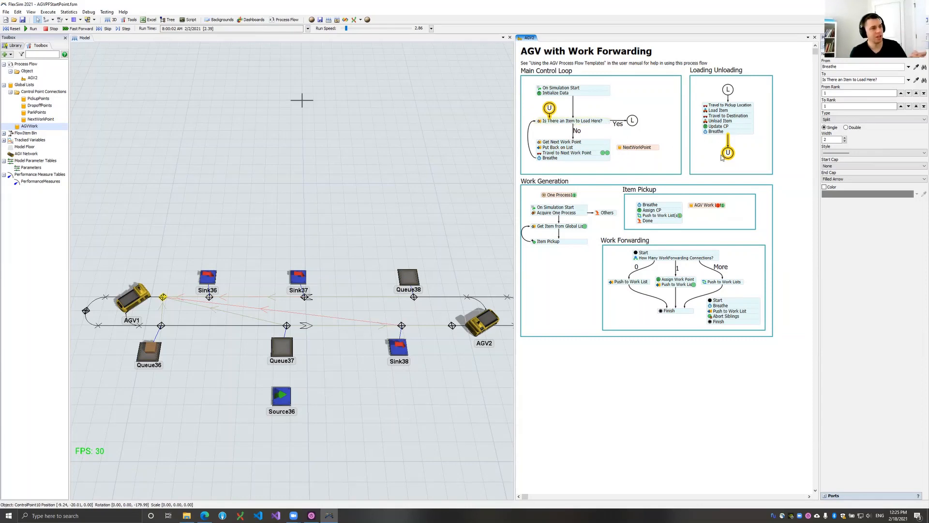
{"action": "left_click", "coordinate": [305, 297]}
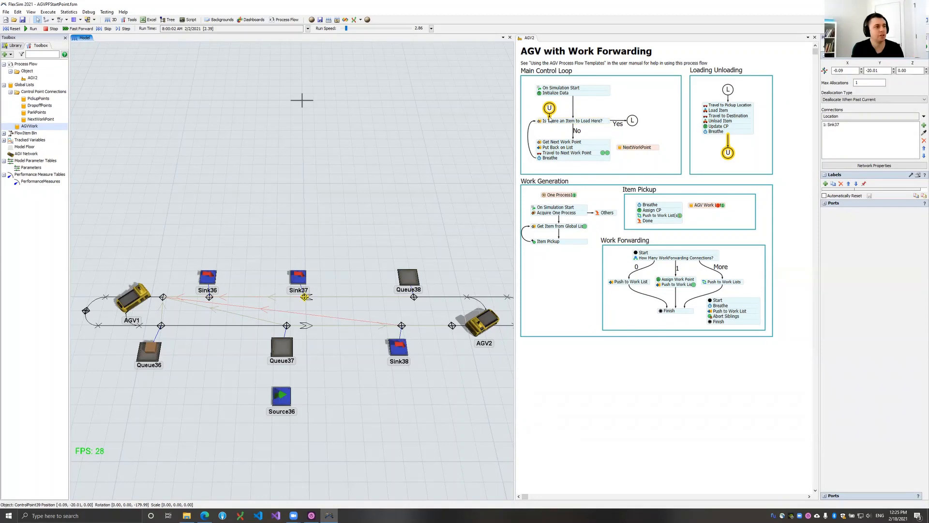
{"action": "left_click", "coordinate": [549, 118]}
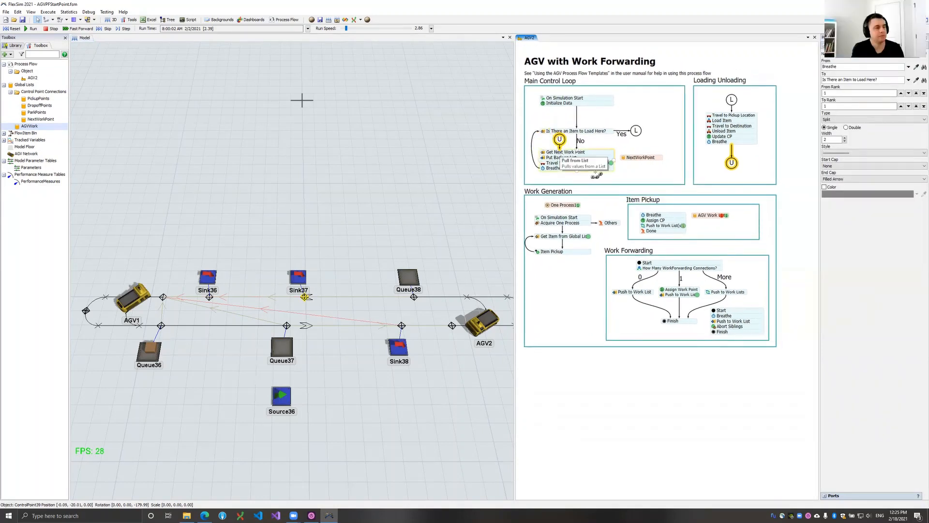
{"action": "left_click_drag", "start_coordinate": [621, 143], "coordinate": [619, 145]}
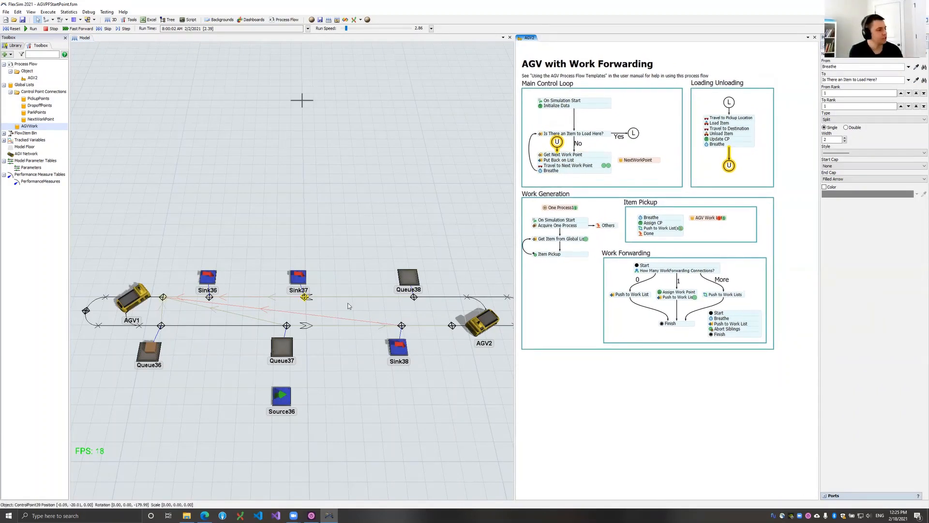
- Reset the model, move AGV2 and AGV1 off the track, and connect AGV2 to the control point near AGV1
{"action": "left_click", "coordinate": [13, 28]}
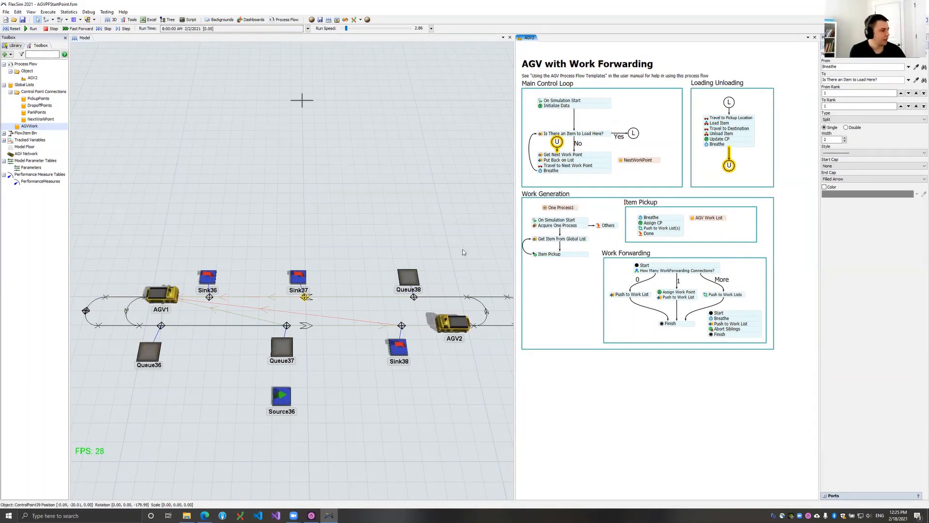
{"action": "left_click_drag", "start_coordinate": [451, 324], "coordinate": [324, 229]}
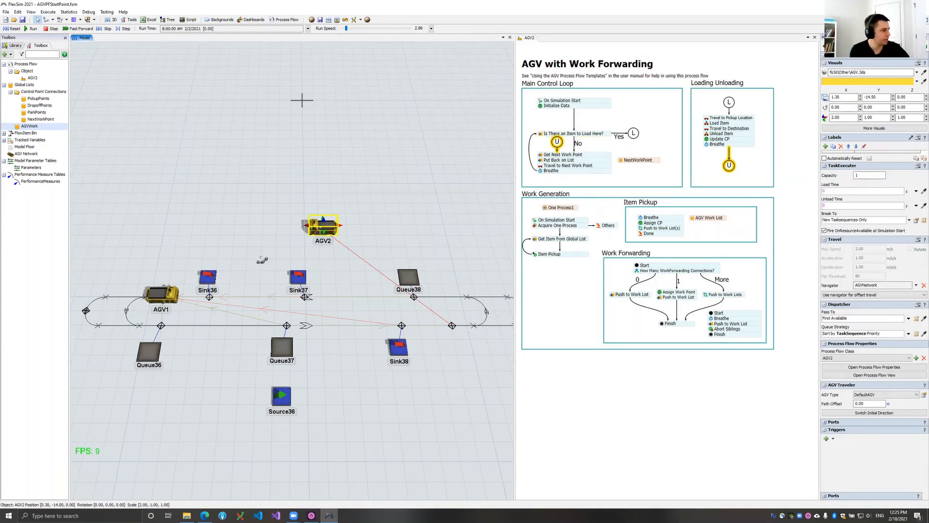
{"action": "left_click", "coordinate": [159, 296]}
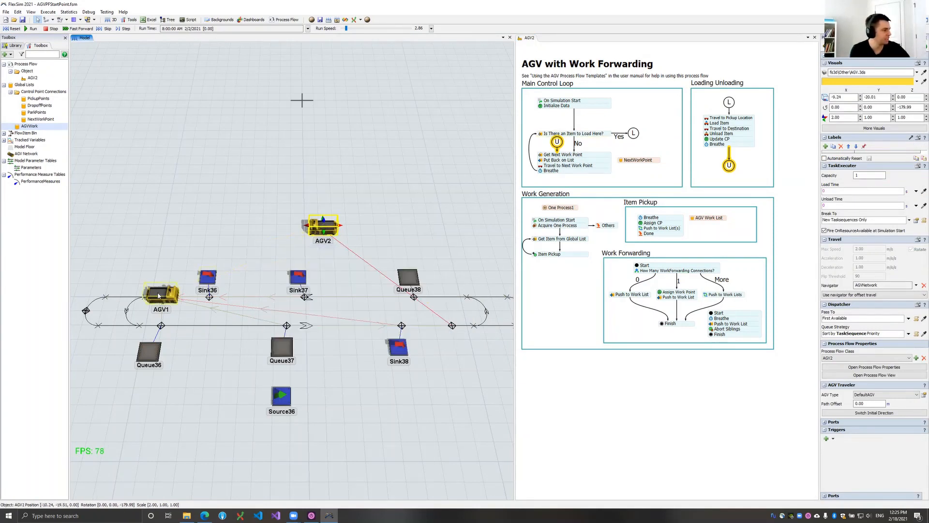
{"action": "left_click_drag", "start_coordinate": [158, 296], "coordinate": [151, 239]}
{"action": "key", "text": "a"}
{"action": "left_click", "coordinate": [321, 229]}
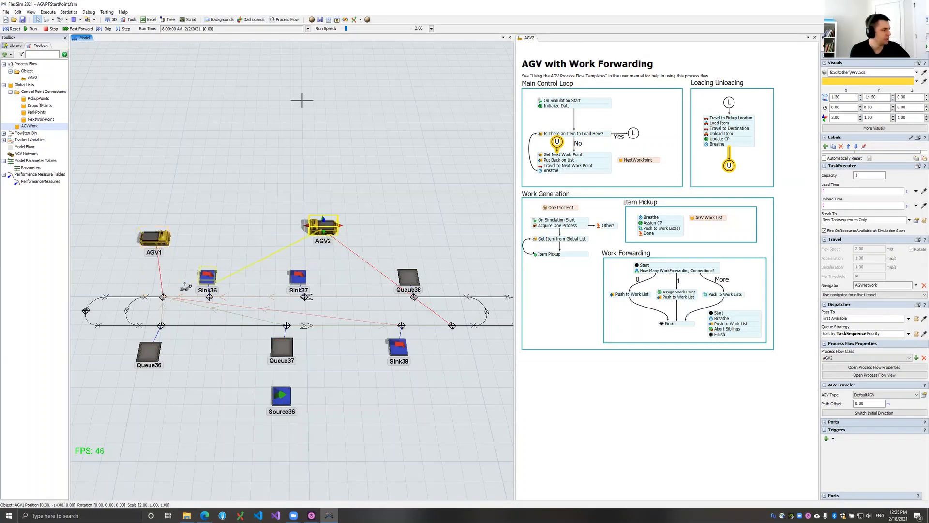
{"action": "left_click", "coordinate": [164, 298]}
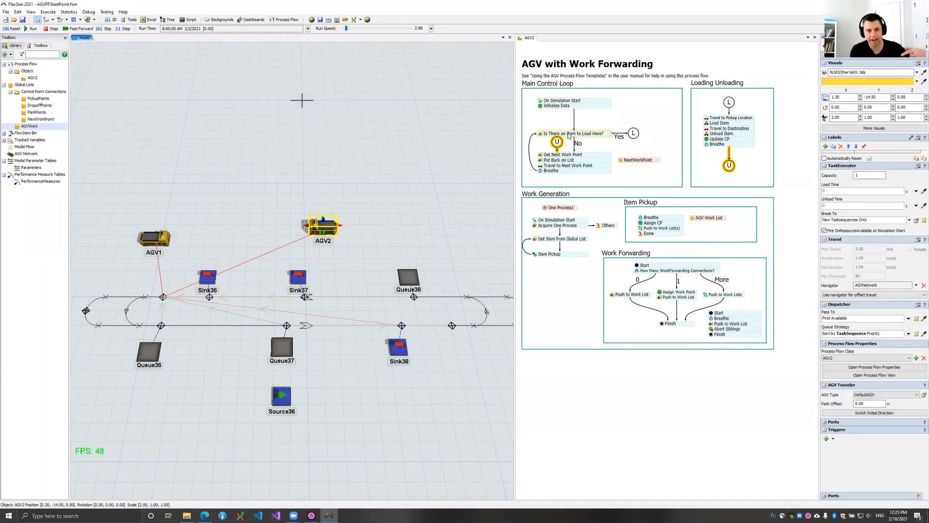
- Review the list pull settings of the "Is There an Item to Load Here?" activity against the control point beside Sink38
{"action": "left_click", "coordinate": [540, 134]}
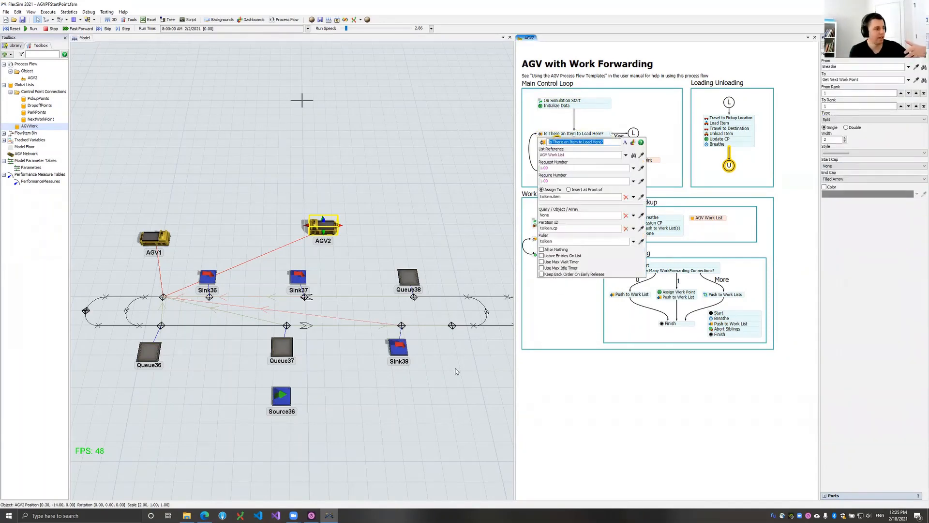
{"action": "left_click", "coordinate": [452, 329]}
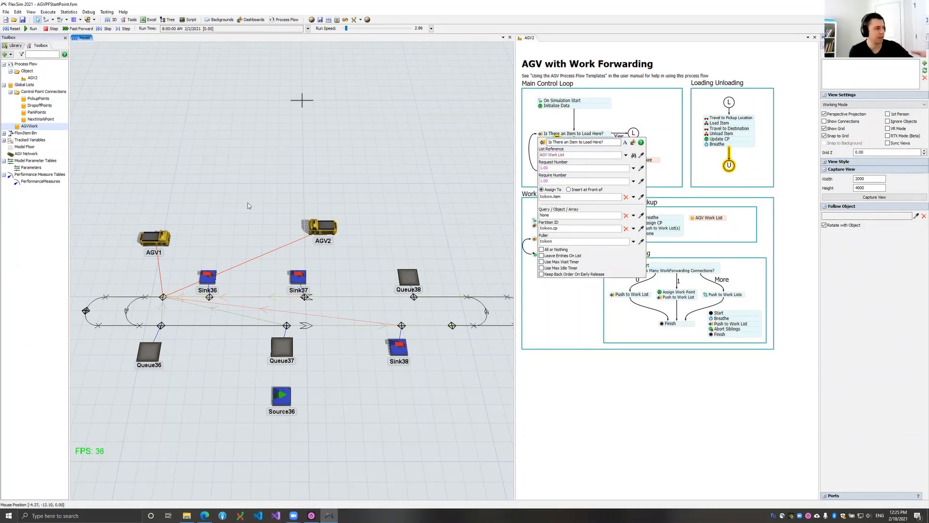
{"action": "left_click", "coordinate": [540, 116]}
- Reset and run the model to watch both AGVs, raising the run speed to about 6.55
{"action": "left_click", "coordinate": [12, 29]}
{"action": "left_click", "coordinate": [27, 30]}
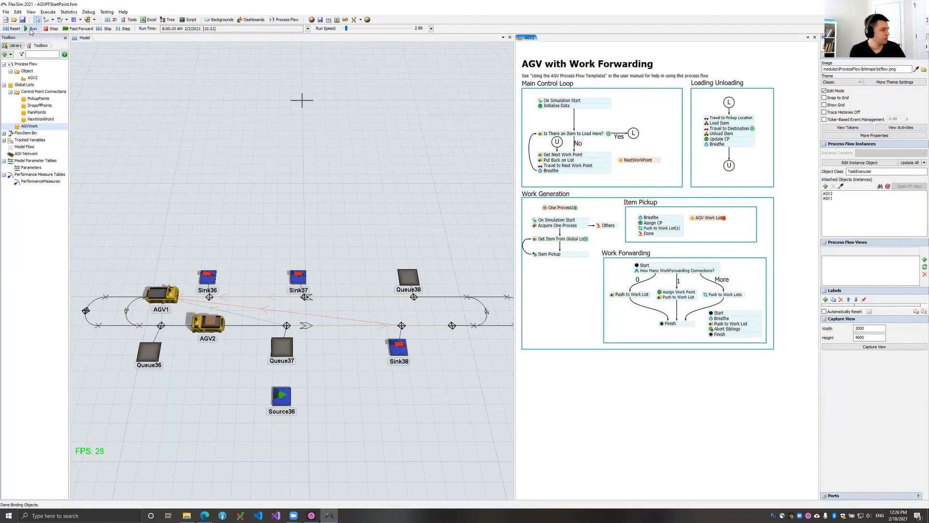
{"action": "left_click_drag", "start_coordinate": [346, 28], "coordinate": [348, 29]}
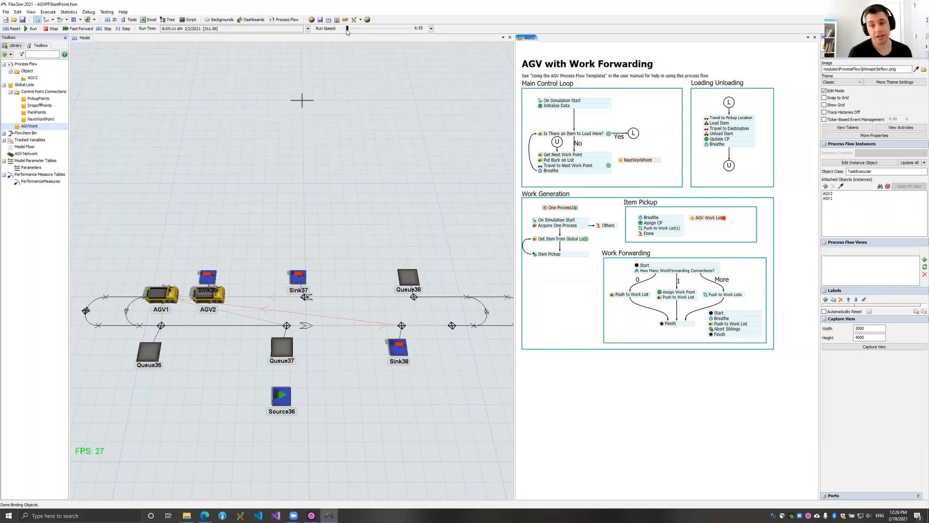
- Open the FlexSim User Manual
{"action": "left_click", "coordinate": [125, 12]}
{"action": "left_click", "coordinate": [130, 12]}
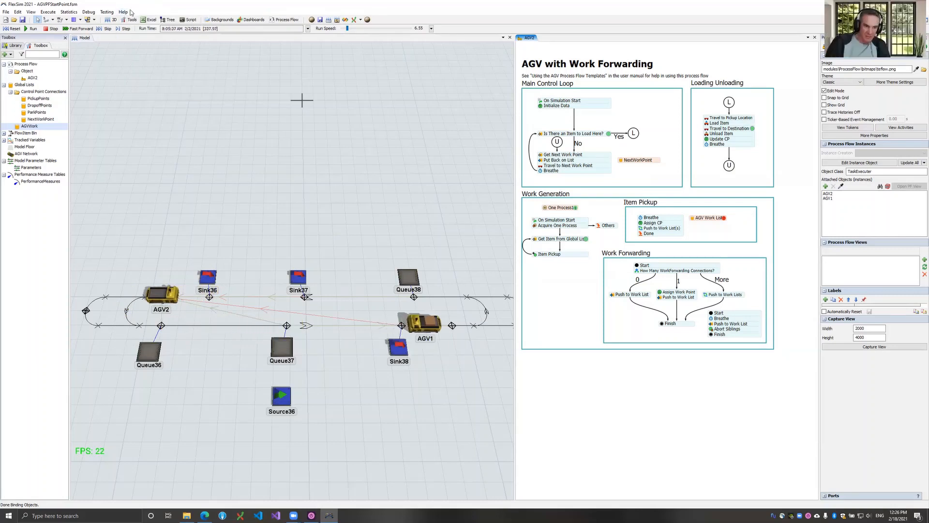
{"action": "left_click", "coordinate": [124, 13]}
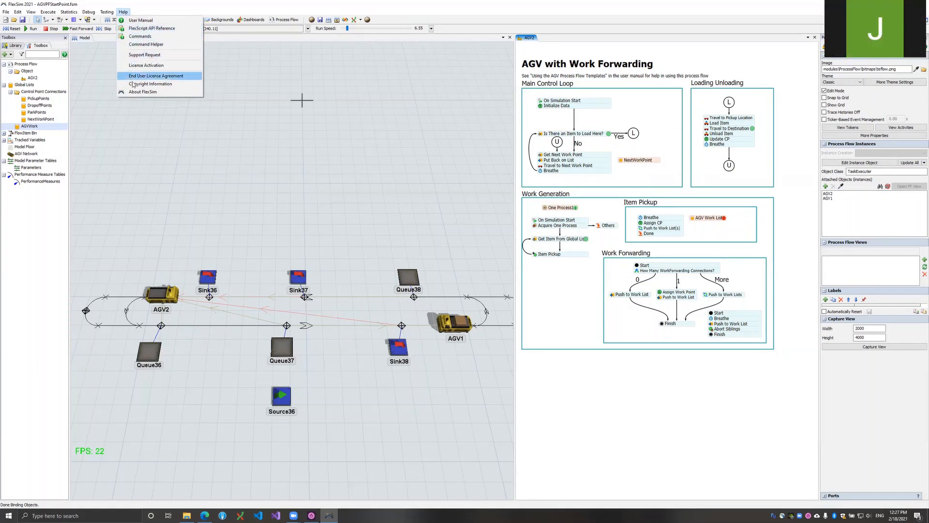
{"action": "left_click", "coordinate": [140, 20]}
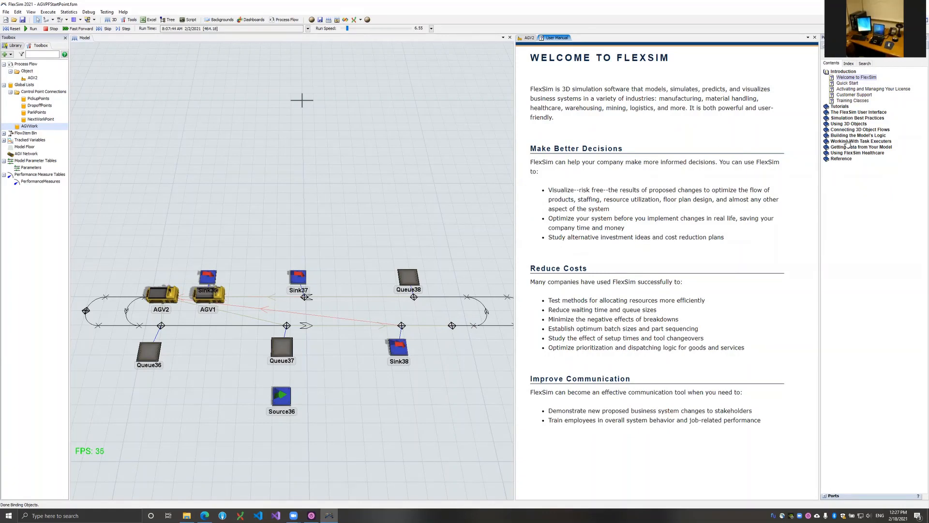
- Open the manual topic "Using the AGV Process Flow Template" and read from its overview through the AGV Process Flow Templates section
{"action": "left_click", "coordinate": [848, 142]}
{"action": "left_click", "coordinate": [850, 153]}
{"action": "left_click", "coordinate": [854, 176]}
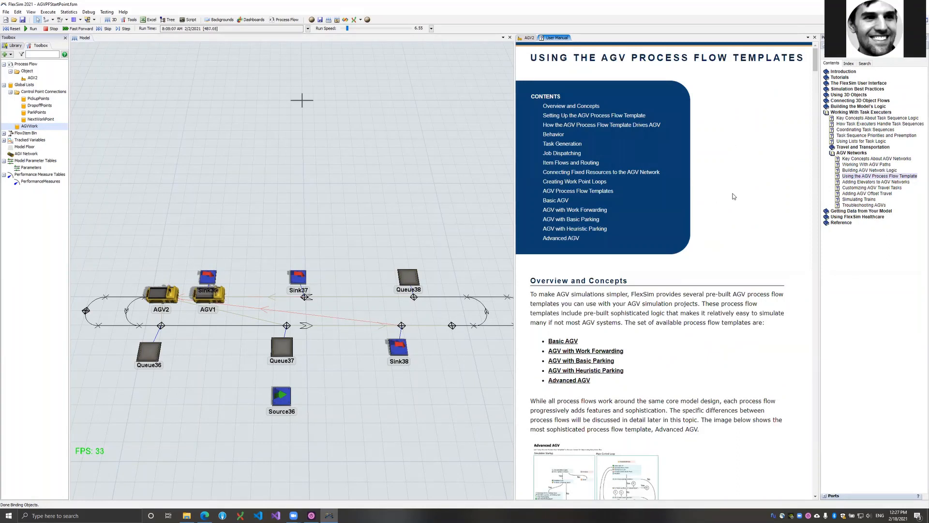
{"action": "scroll", "coordinate": [702, 234], "scroll_direction": "down", "scroll_amount": 2}
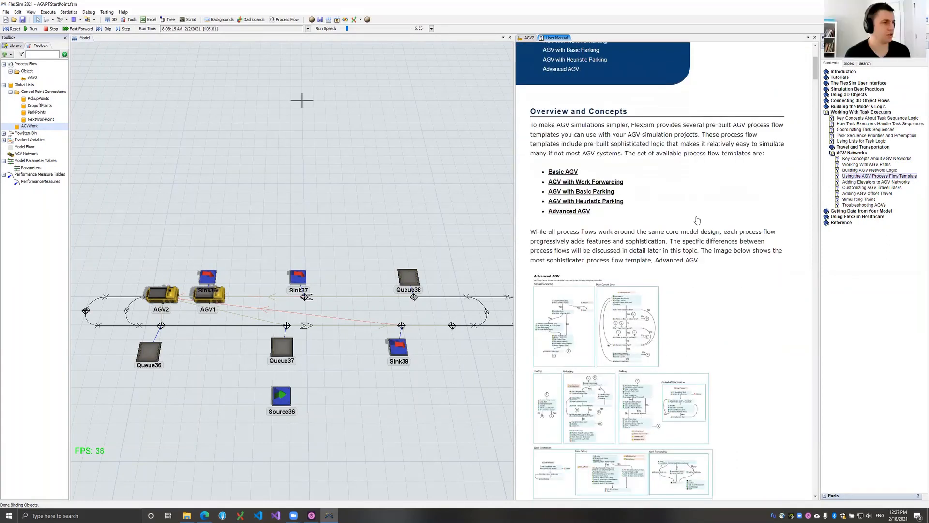
{"action": "scroll", "coordinate": [696, 218], "scroll_direction": "up", "scroll_amount": 2}
{"action": "scroll", "coordinate": [675, 241], "scroll_direction": "down", "scroll_amount": 6}
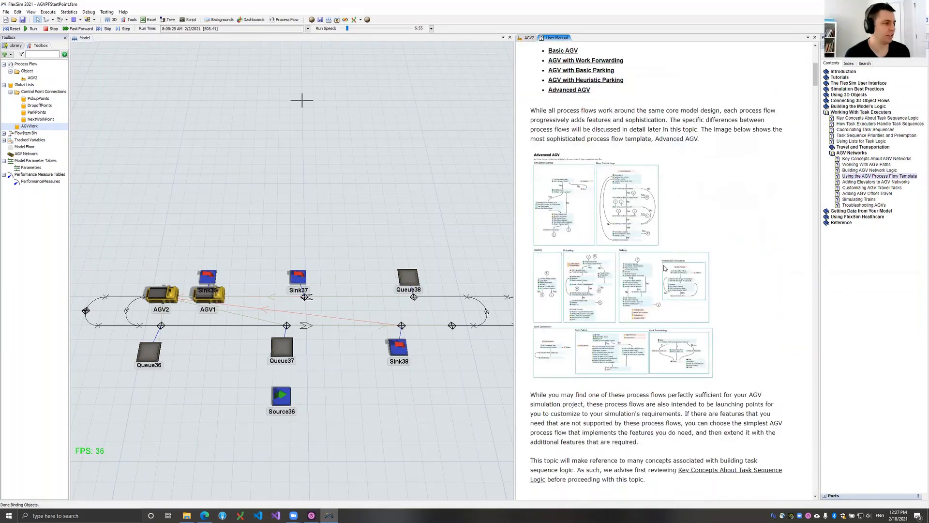
{"action": "scroll", "coordinate": [664, 271], "scroll_direction": "down", "scroll_amount": 6}
{"action": "scroll", "coordinate": [662, 279], "scroll_direction": "down", "scroll_amount": 6}
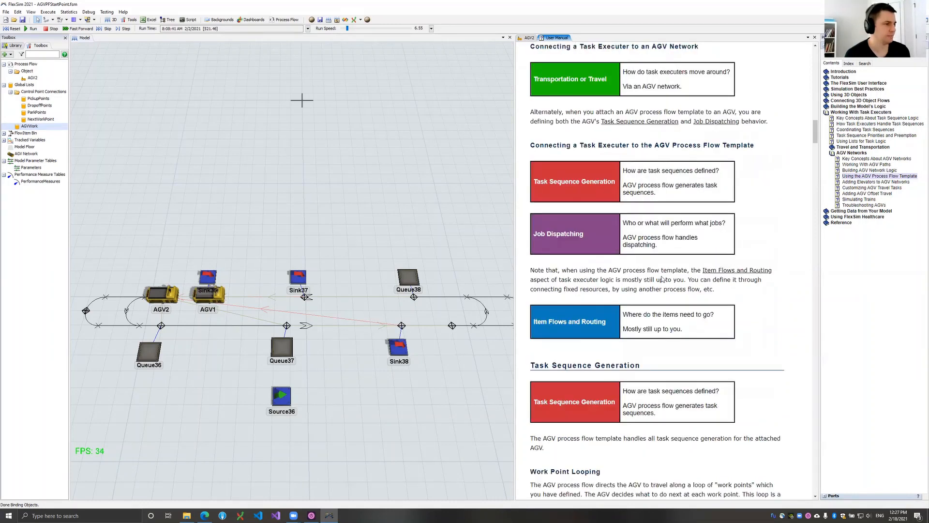
{"action": "scroll", "coordinate": [662, 279], "scroll_direction": "down", "scroll_amount": 6}
{"action": "scroll", "coordinate": [672, 286], "scroll_direction": "down", "scroll_amount": 6}
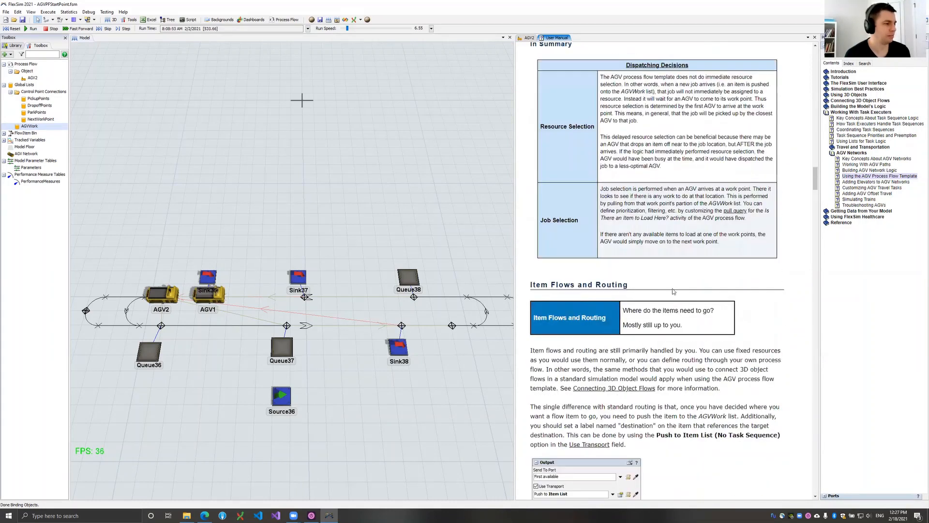
{"action": "scroll", "coordinate": [672, 288], "scroll_direction": "down", "scroll_amount": 6}
{"action": "scroll", "coordinate": [673, 291], "scroll_direction": "down", "scroll_amount": 6}
{"action": "scroll", "coordinate": [673, 291], "scroll_direction": "down", "scroll_amount": 6}
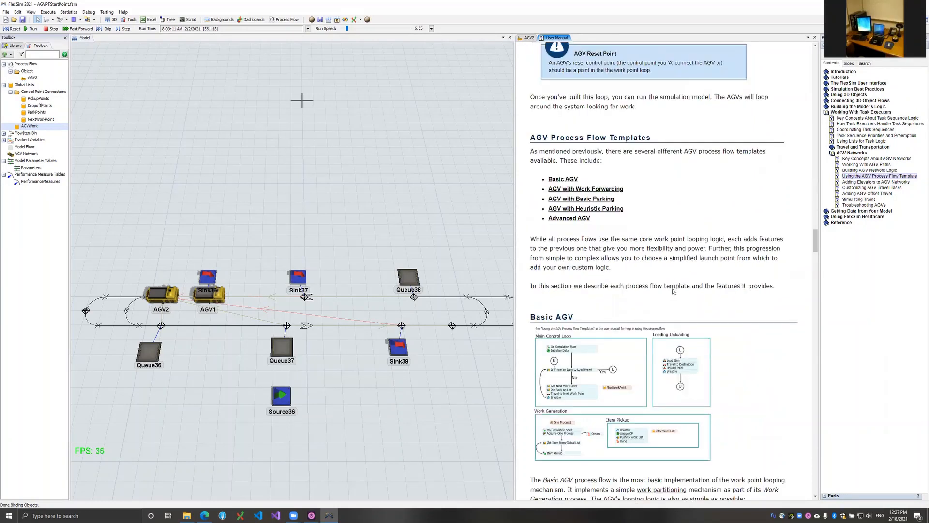
{"action": "scroll", "coordinate": [792, 239], "scroll_direction": "down", "scroll_amount": 4}
- Examine the manual's sections on the AGV with Work Forwarding and basic parking templates, including how to set up their connections
{"action": "left_click_drag", "start_coordinate": [813, 250], "coordinate": [816, 315]}
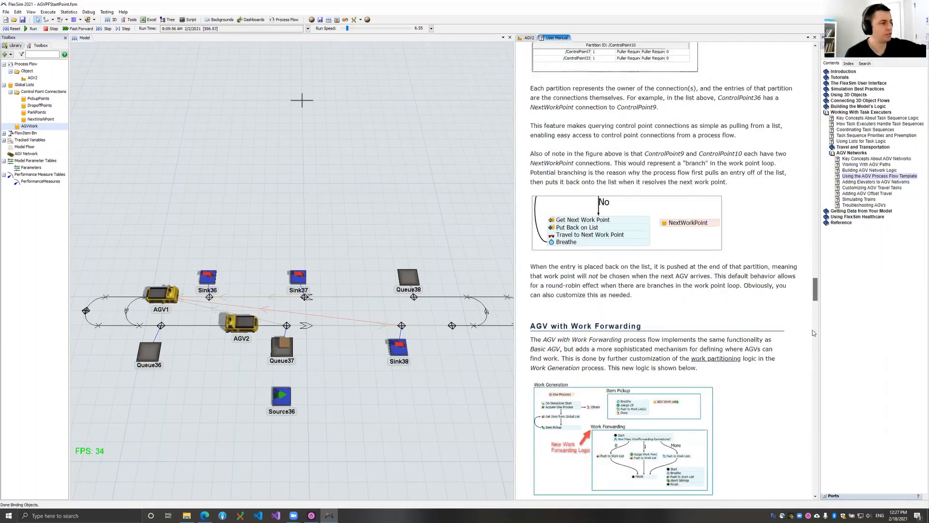
{"action": "scroll", "coordinate": [810, 349], "scroll_direction": "down", "scroll_amount": 10}
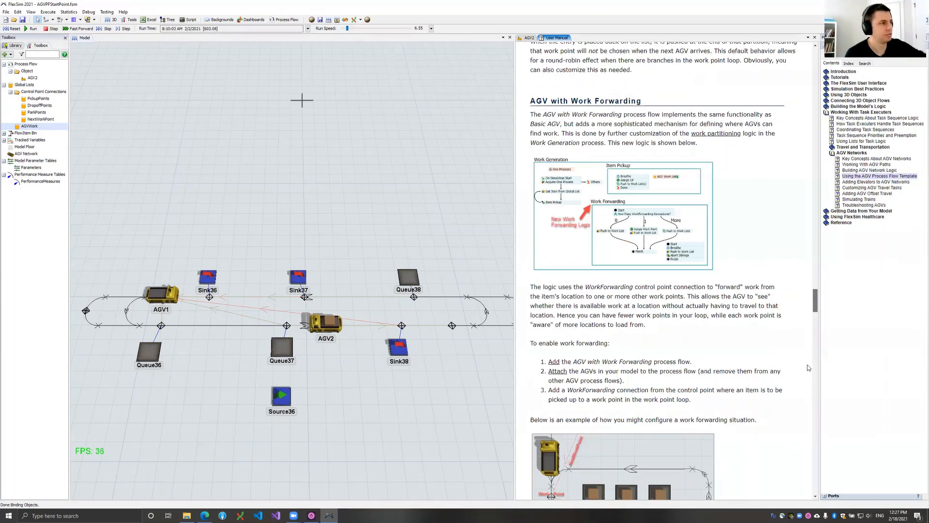
{"action": "scroll", "coordinate": [796, 319], "scroll_direction": "down", "scroll_amount": 8}
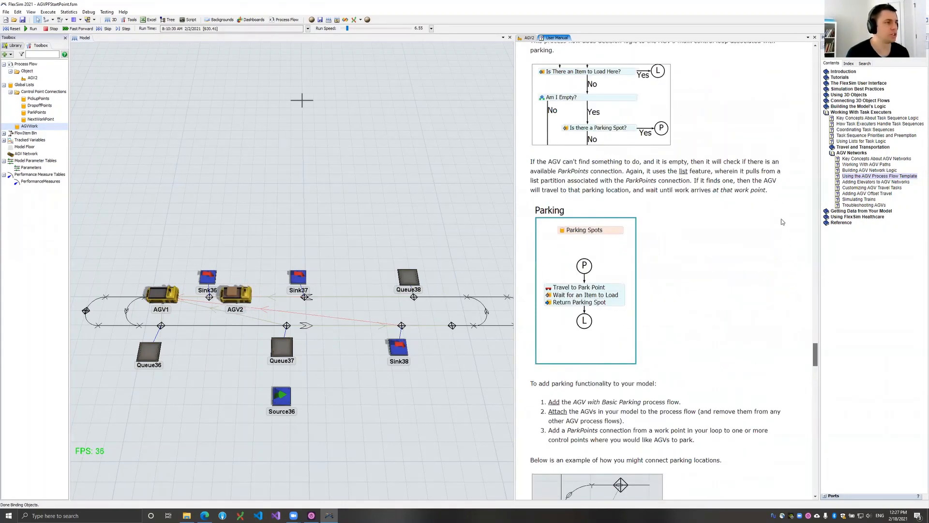
{"action": "scroll", "coordinate": [779, 208], "scroll_direction": "up", "scroll_amount": 12}
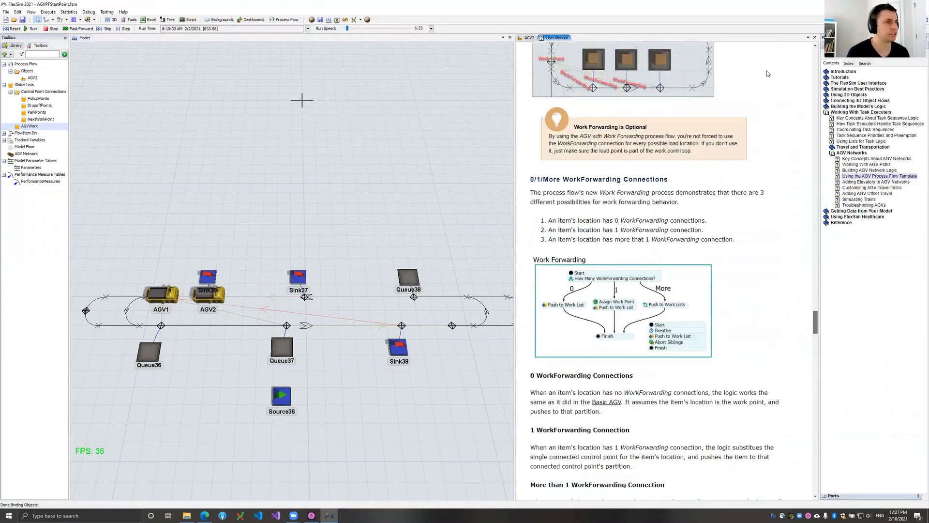
{"action": "scroll", "coordinate": [766, 73], "scroll_direction": "up", "scroll_amount": 20}
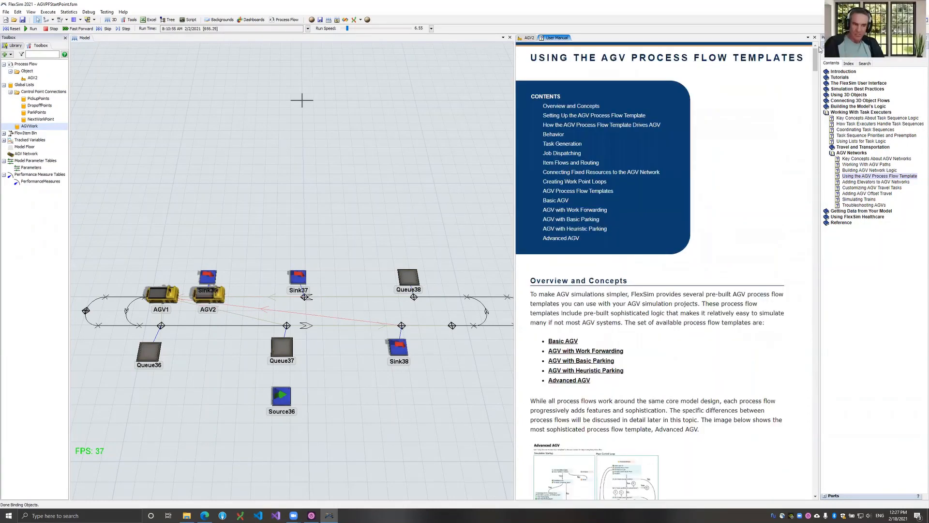
- Return to the model, reset it, and move AGV1 and AGV2 off the track to the area above Sink36 and Sink37
{"action": "left_click", "coordinate": [426, 184]}
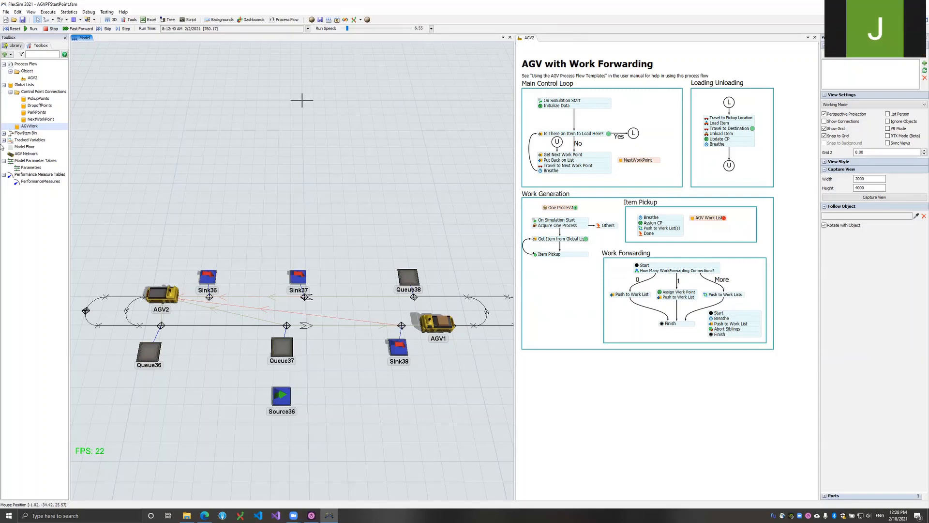
{"action": "left_click_drag", "start_coordinate": [157, 295], "coordinate": [166, 235]}
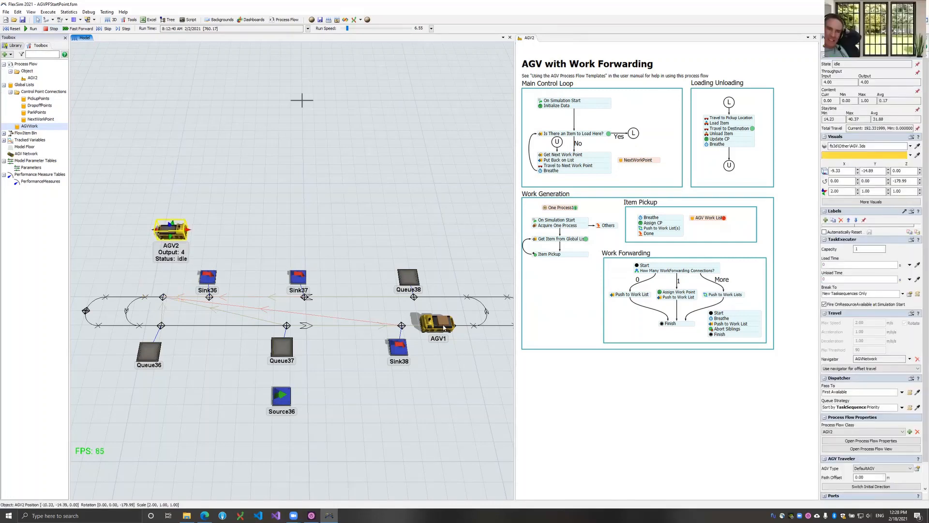
{"action": "left_click", "coordinate": [435, 325]}
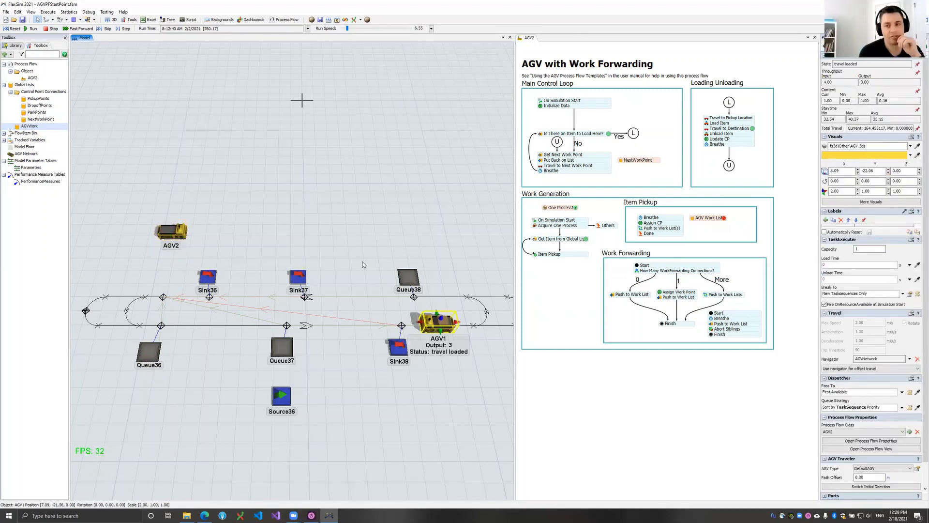
{"action": "left_click", "coordinate": [13, 29]}
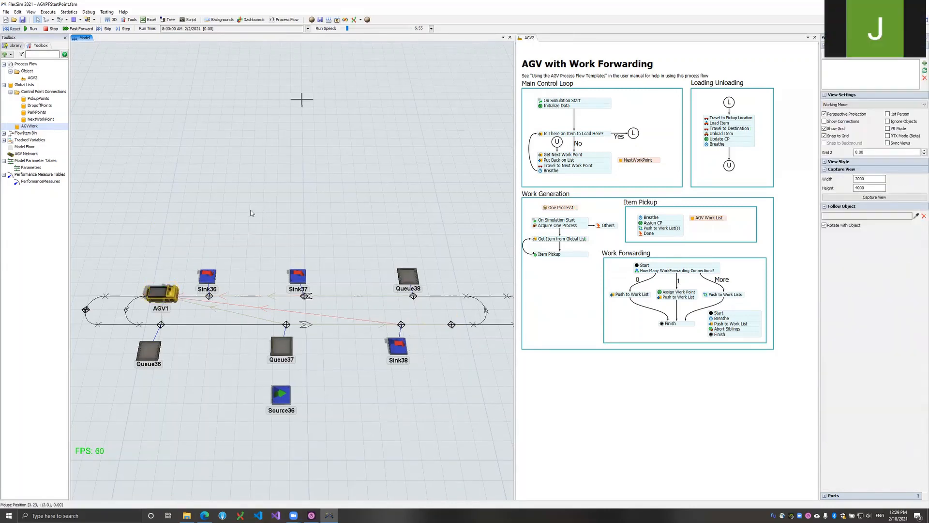
{"action": "scroll", "coordinate": [277, 384], "scroll_direction": "down", "scroll_amount": 2}
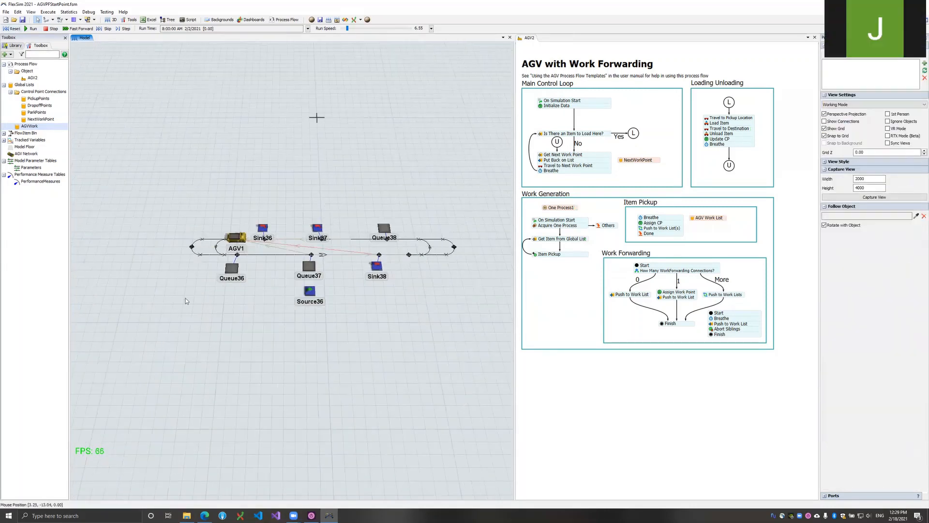
{"action": "scroll", "coordinate": [191, 265], "scroll_direction": "up", "scroll_amount": 3}
{"action": "left_click", "coordinate": [183, 266]}
{"action": "left_click_drag", "start_coordinate": [183, 266], "coordinate": [189, 162]}
{"action": "left_click_drag", "start_coordinate": [337, 331], "coordinate": [275, 333]}
{"action": "left_click_drag", "start_coordinate": [288, 302], "coordinate": [304, 300]}
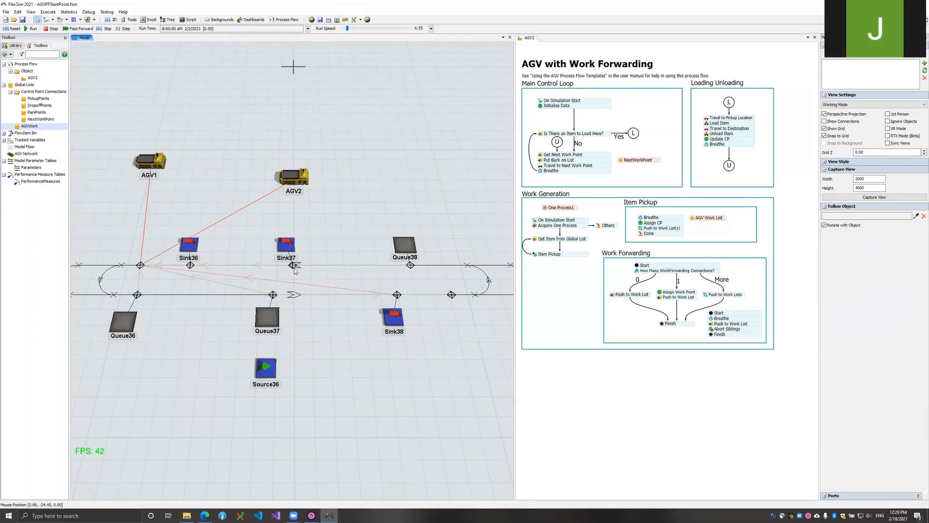
- Disconnect the control points beside Sink37, Sink36 and Sink38 from the control point to which both AGVs are connected
{"action": "left_click", "coordinate": [293, 265]}
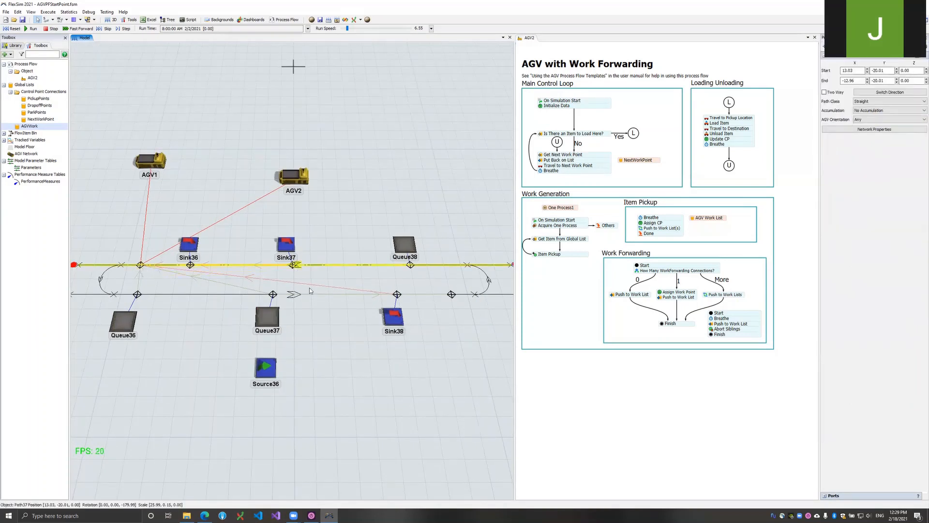
{"action": "left_click", "coordinate": [300, 274]}
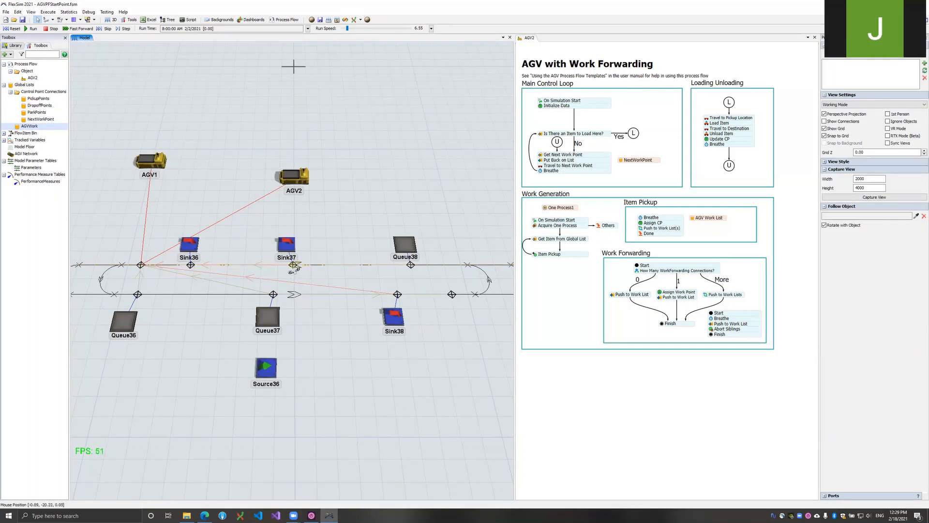
{"action": "left_click", "coordinate": [293, 265]}
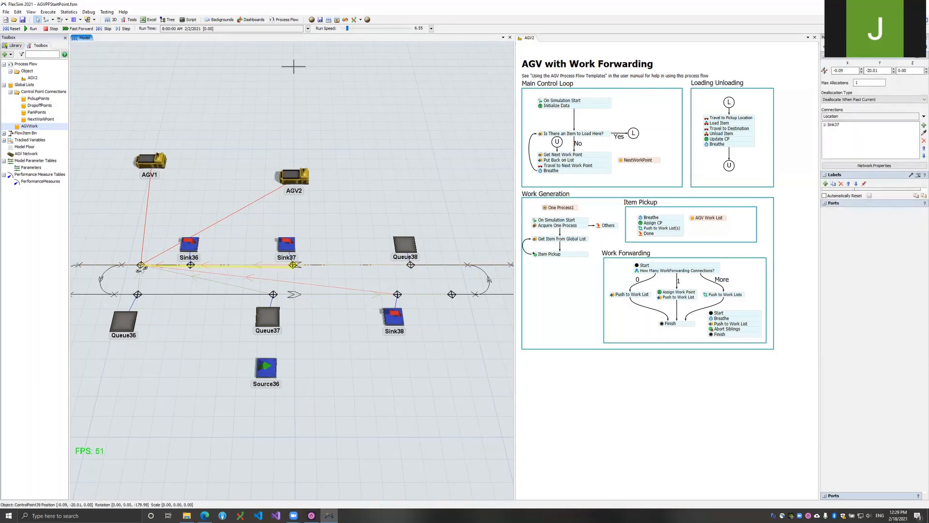
{"action": "left_click", "coordinate": [190, 265]}
{"action": "left_click", "coordinate": [397, 294]}
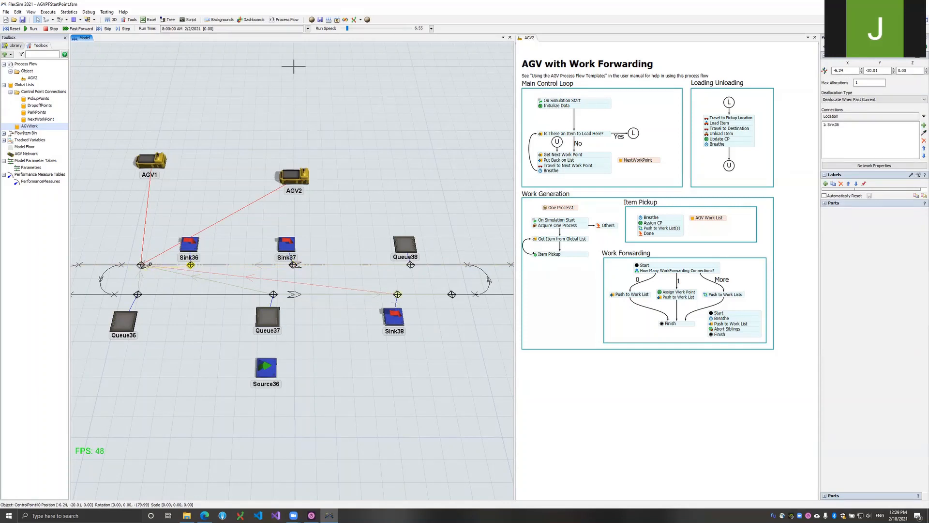
{"action": "left_click", "coordinate": [185, 332]}
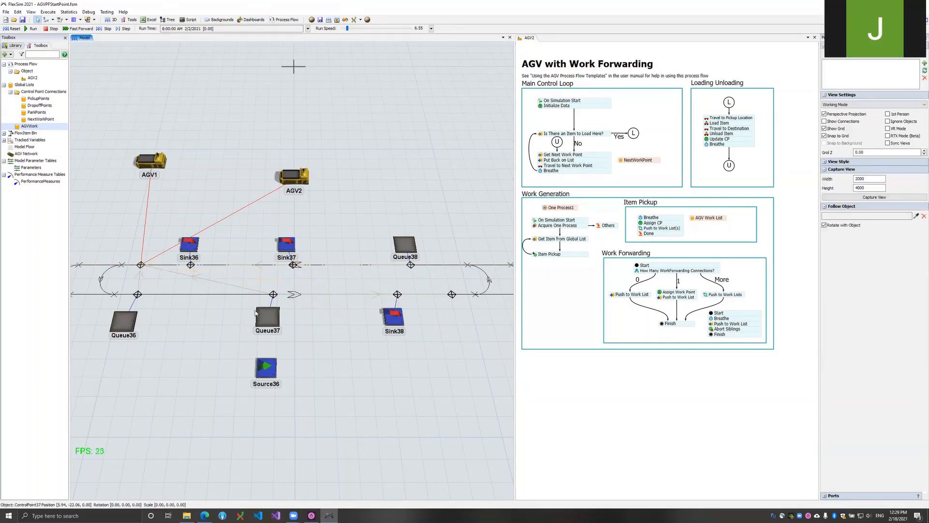
{"action": "left_click_drag", "start_coordinate": [344, 320], "coordinate": [333, 337]}
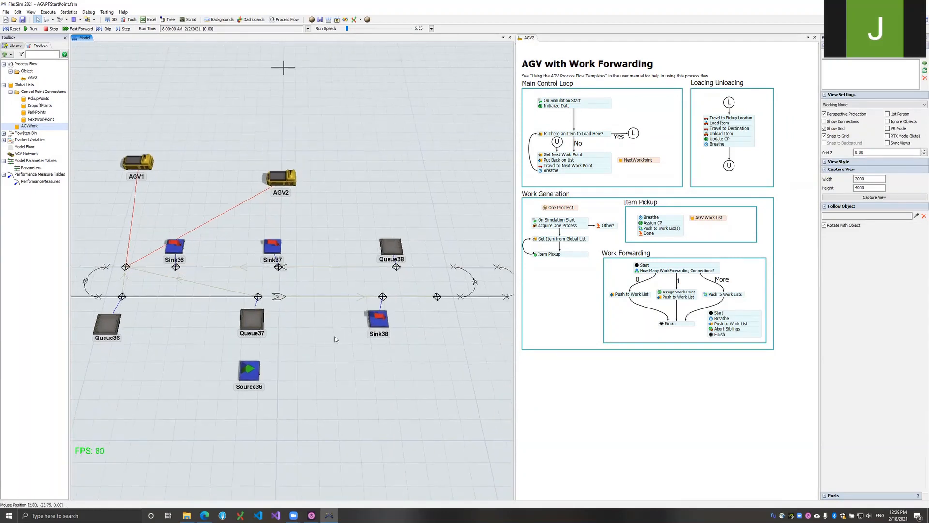
- Create NextWorkPoint connections in both directions between the unassigned control point just past Sink38 and the AGVs' shared control point
{"action": "scroll", "coordinate": [334, 340], "scroll_direction": "down", "scroll_amount": 2}
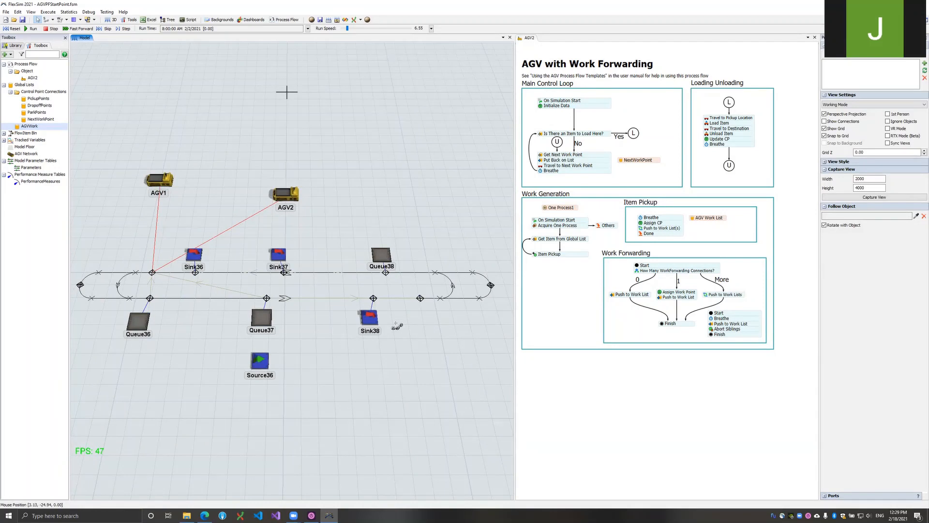
{"action": "left_click_drag", "start_coordinate": [420, 298], "coordinate": [152, 272]}
{"action": "left_click", "coordinate": [178, 310]}
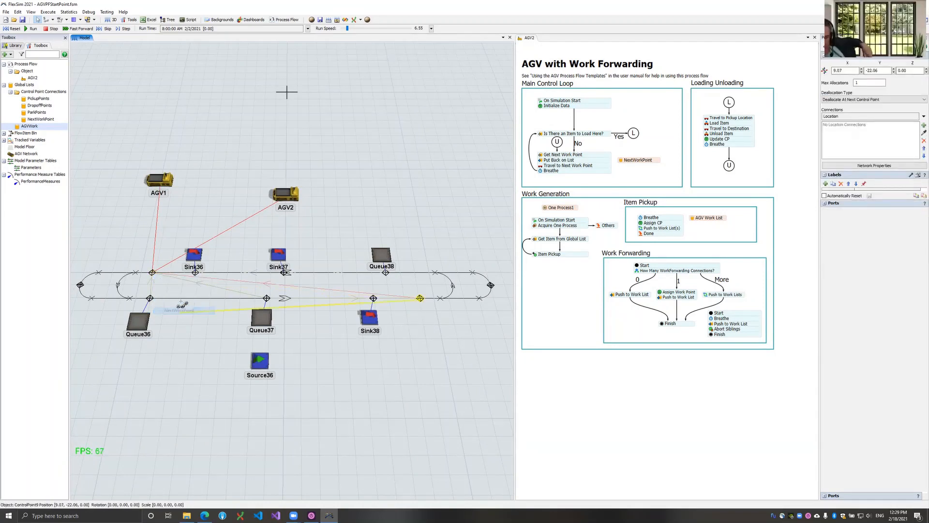
{"action": "left_click", "coordinate": [164, 285]}
{"action": "left_click_drag", "start_coordinate": [152, 272], "coordinate": [420, 298]}
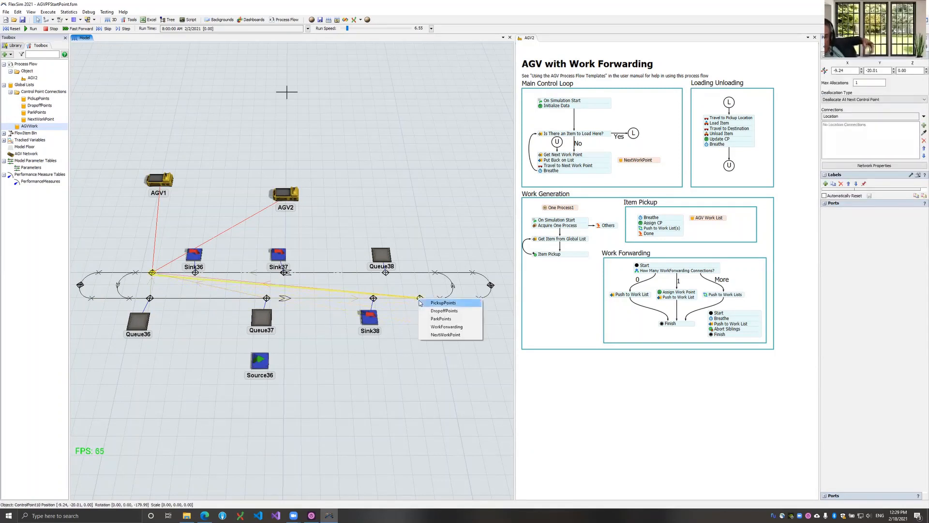
{"action": "left_click", "coordinate": [436, 341]}
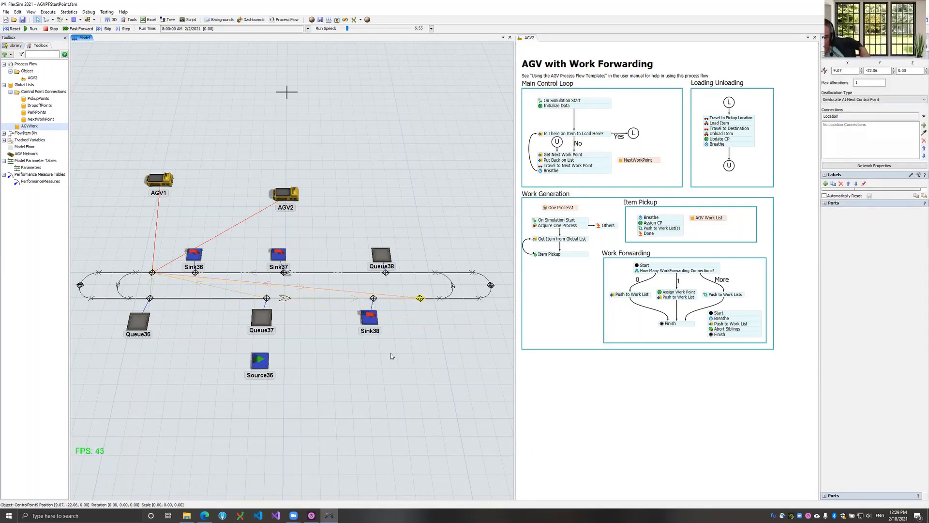
{"action": "left_click", "coordinate": [384, 332]}
{"action": "left_click_drag", "start_coordinate": [411, 312], "coordinate": [414, 342]}
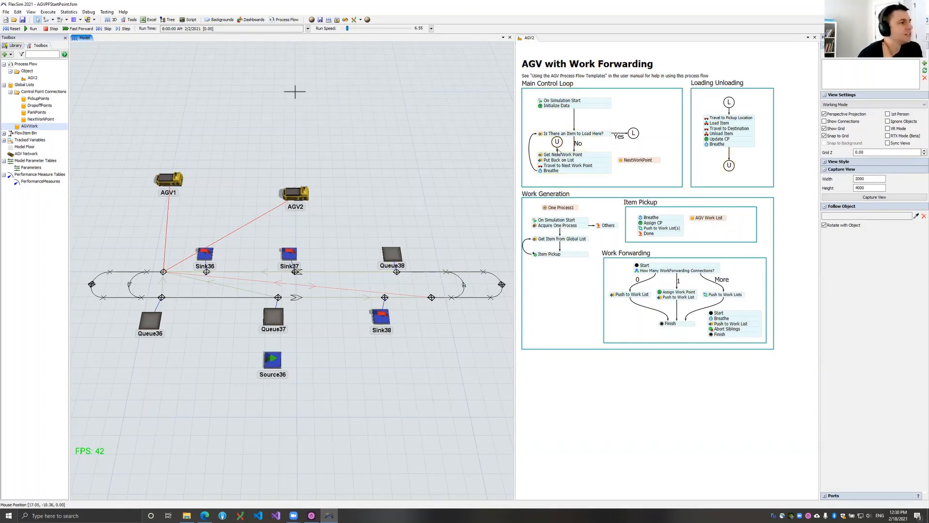
- Move the U connector above "Is There an Item to Load Here?", and delete the entire AGV2 process flow
{"action": "left_click_drag", "start_coordinate": [557, 151], "coordinate": [554, 130]}
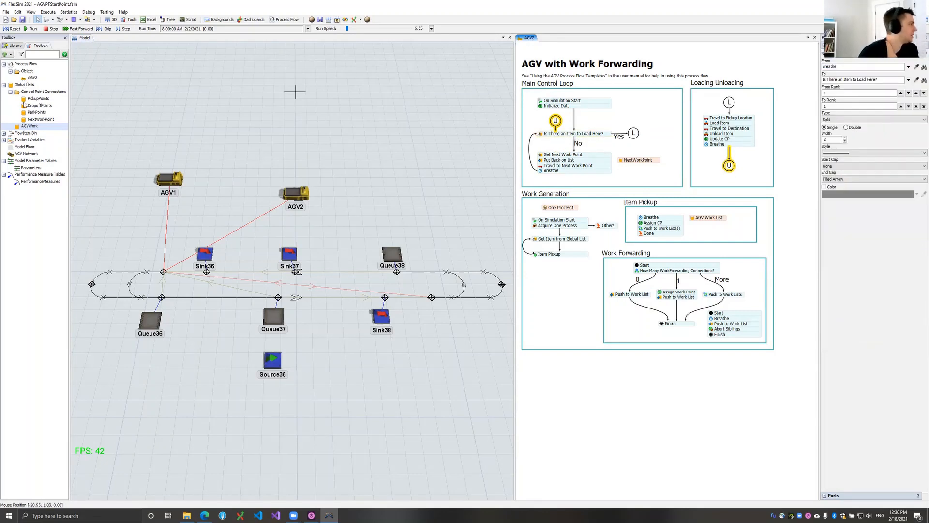
{"action": "left_click", "coordinate": [32, 78]}
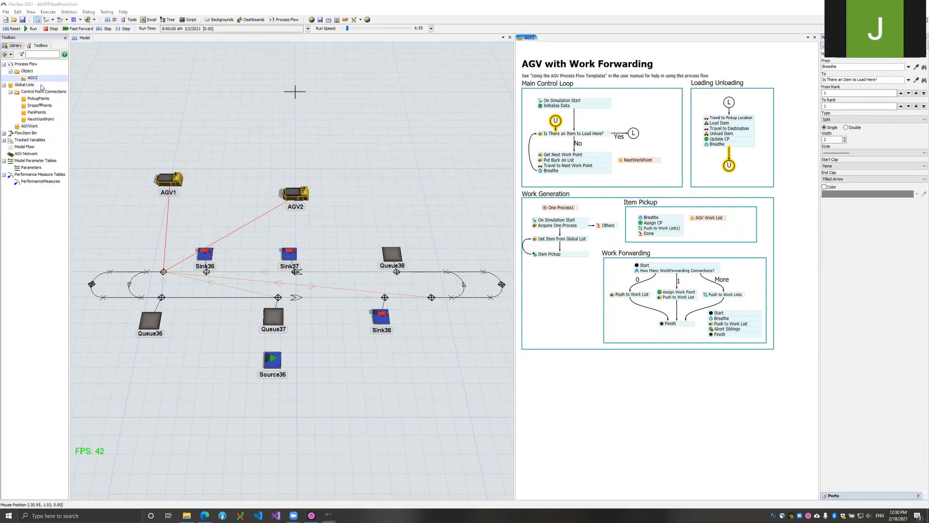
{"action": "key", "text": "Delete"}
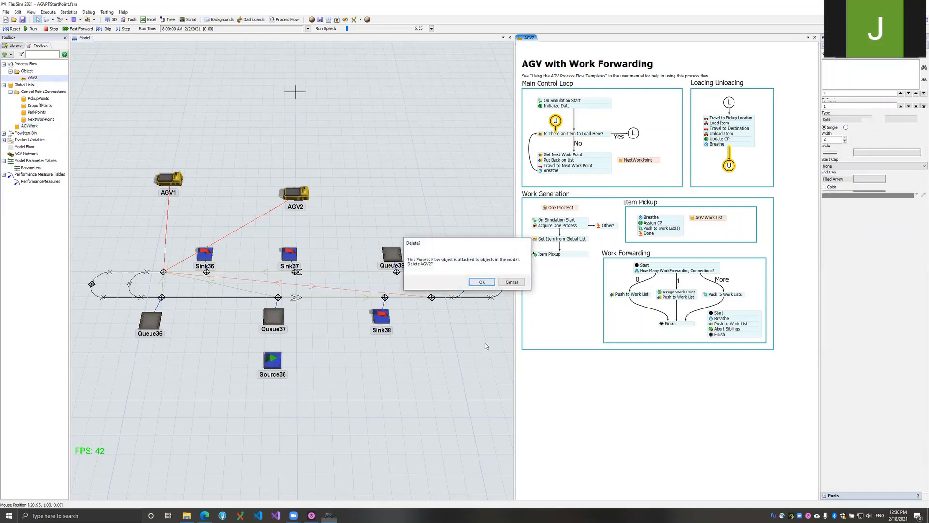
{"action": "key", "text": "Return"}
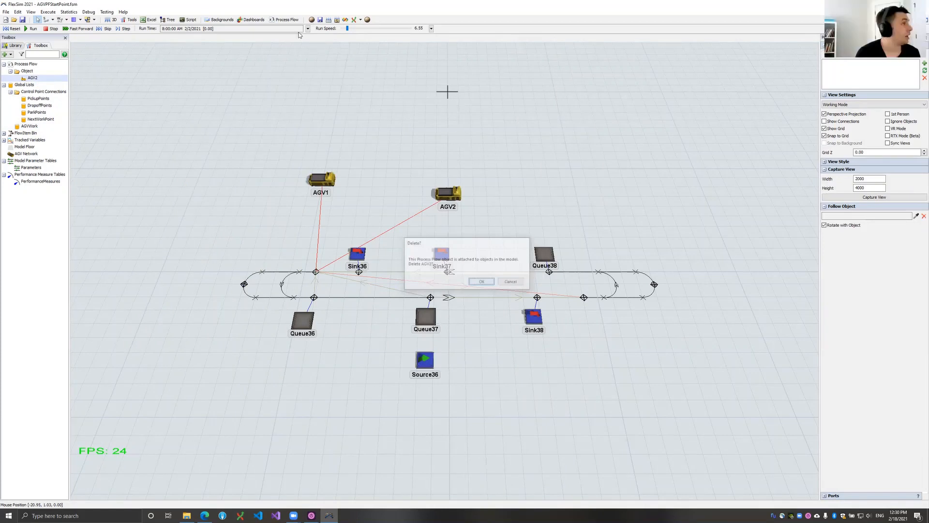
- Add the "AGV with Basic Parking" process flow template to the model and bring its whole layout into view
{"action": "left_click", "coordinate": [287, 20]}
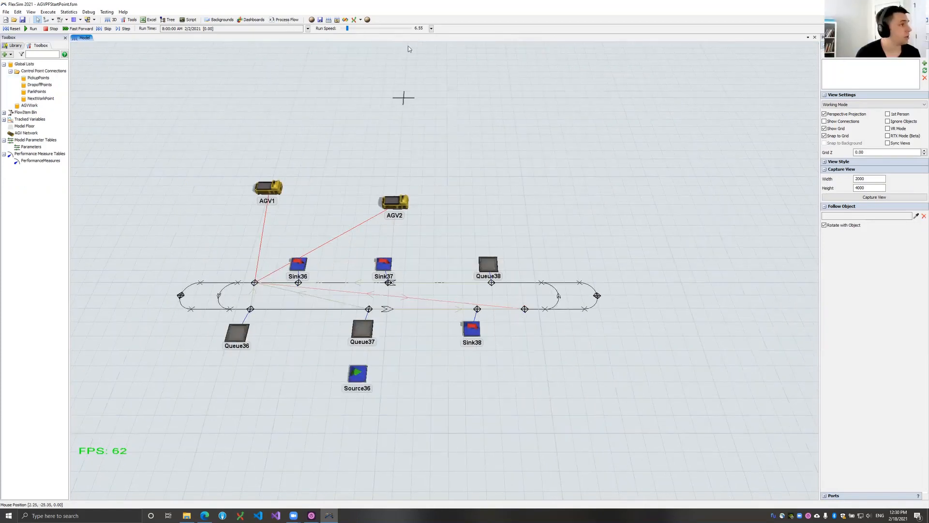
{"action": "mouse_move", "coordinate": [309, 36]}
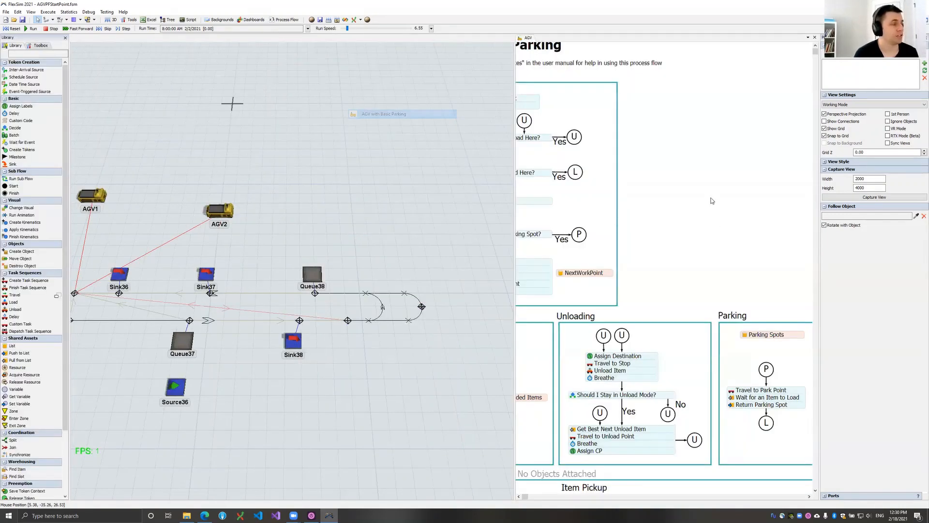
{"action": "left_click", "coordinate": [535, 124]}
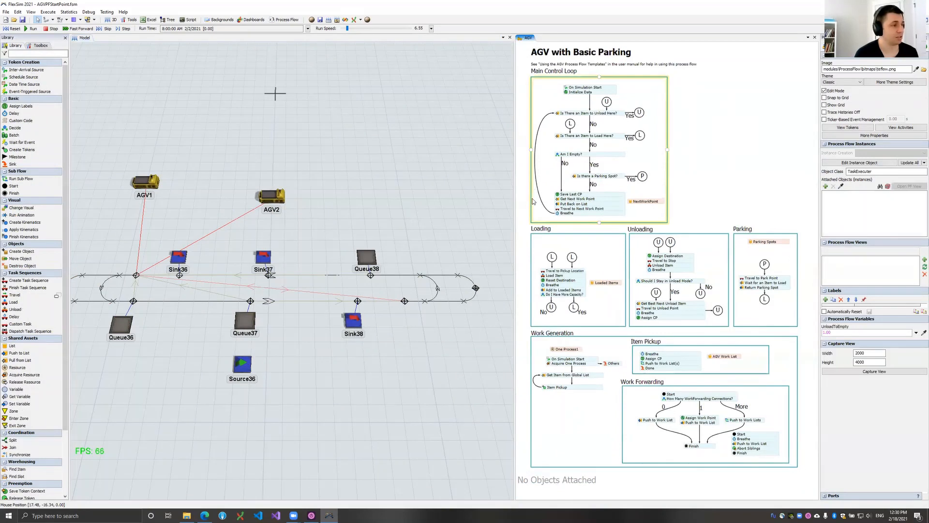
- Create ParkPoints connections from the control point past Sink38 to the loop's far-right control point, and from the AGVs' shared control point to the far-left one
{"action": "left_click", "coordinate": [580, 337]}
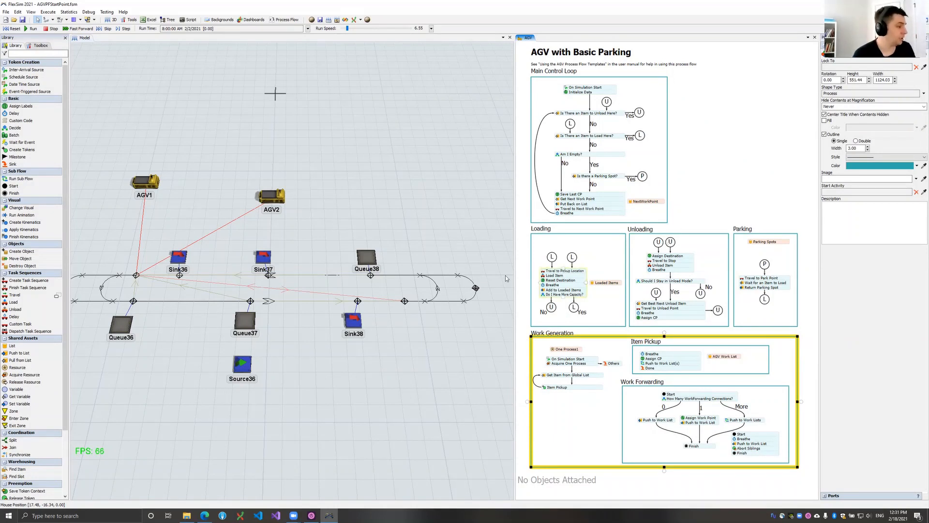
{"action": "left_click", "coordinate": [436, 314]}
{"action": "key", "text": "a"}
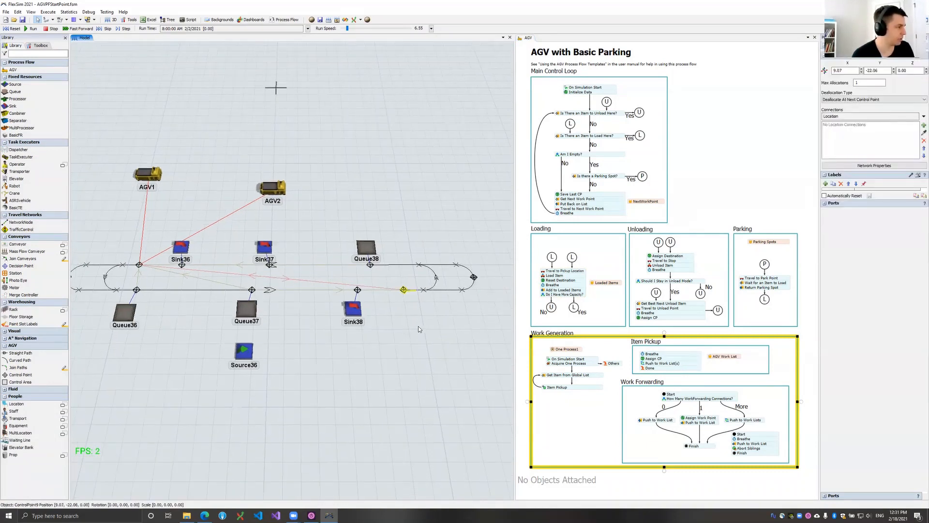
{"action": "left_click", "coordinate": [489, 294]}
{"action": "left_click_drag", "start_coordinate": [418, 327], "coordinate": [457, 327]}
{"action": "left_click", "coordinate": [177, 264]}
{"action": "left_click", "coordinate": [107, 276]}
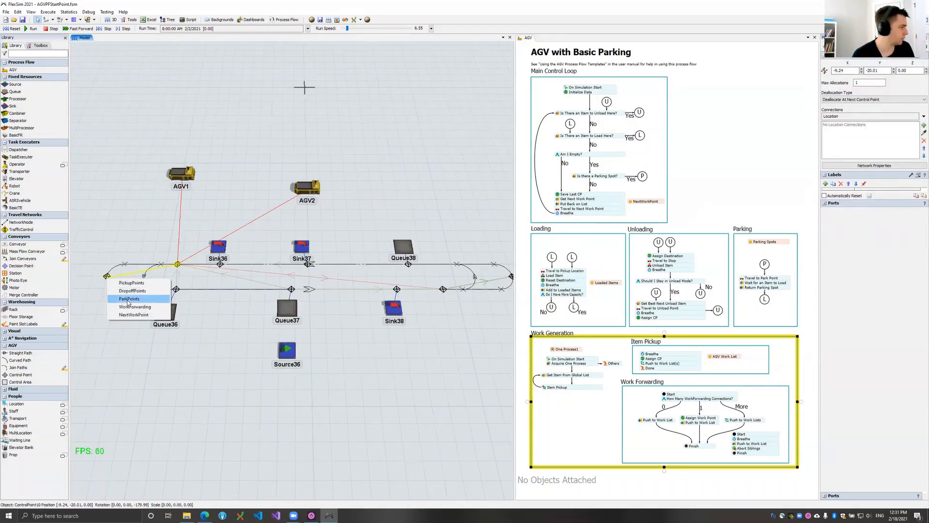
{"action": "left_click", "coordinate": [128, 299]}
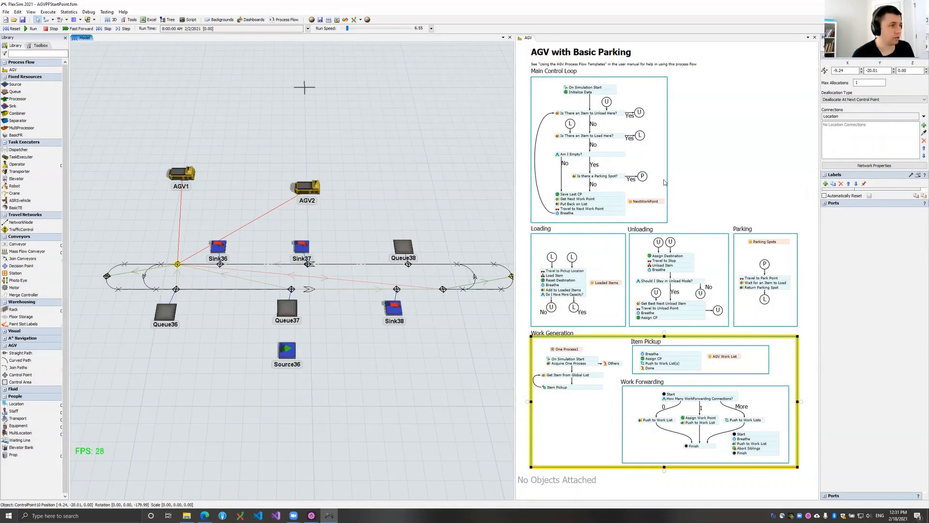
- Examine the item-to-unload check, the Loaded Items list, and where the Loading block's L and U connectors lead
{"action": "left_click", "coordinate": [662, 180]}
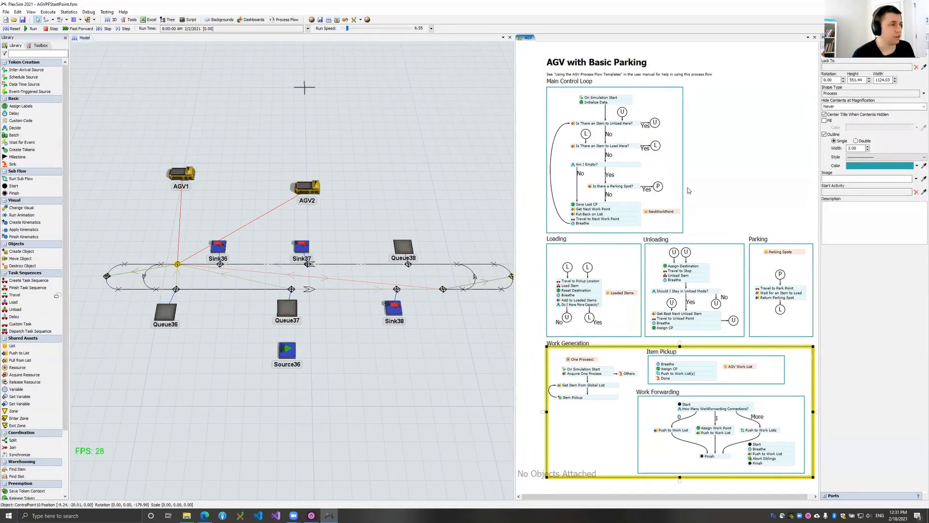
{"action": "scroll", "coordinate": [647, 129], "scroll_direction": "up", "scroll_amount": 1}
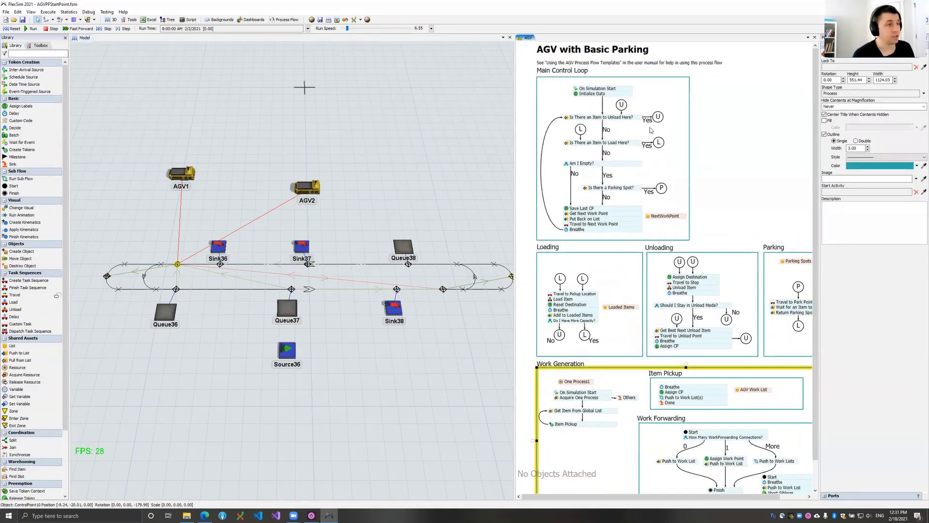
{"action": "scroll", "coordinate": [646, 125], "scroll_direction": "up", "scroll_amount": 3}
{"action": "scroll", "coordinate": [647, 124], "scroll_direction": "down", "scroll_amount": 3}
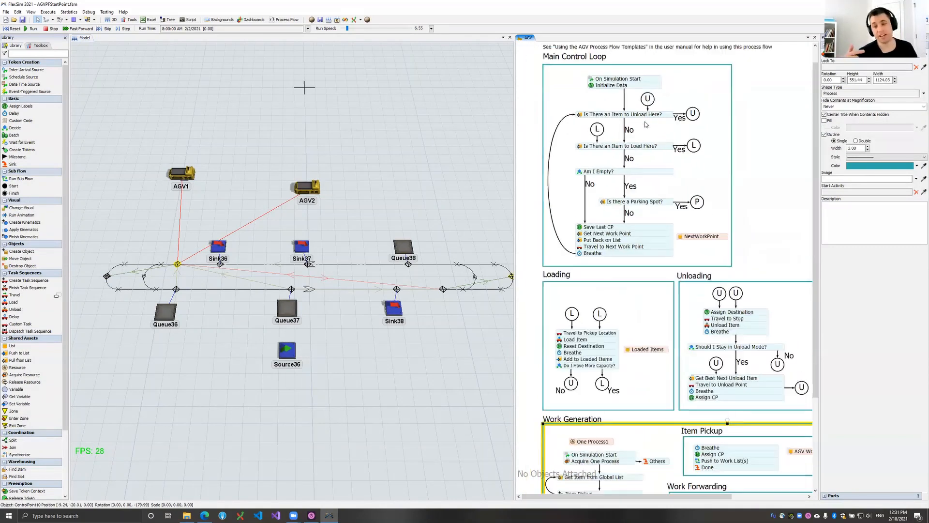
{"action": "scroll", "coordinate": [647, 125], "scroll_direction": "up", "scroll_amount": 2}
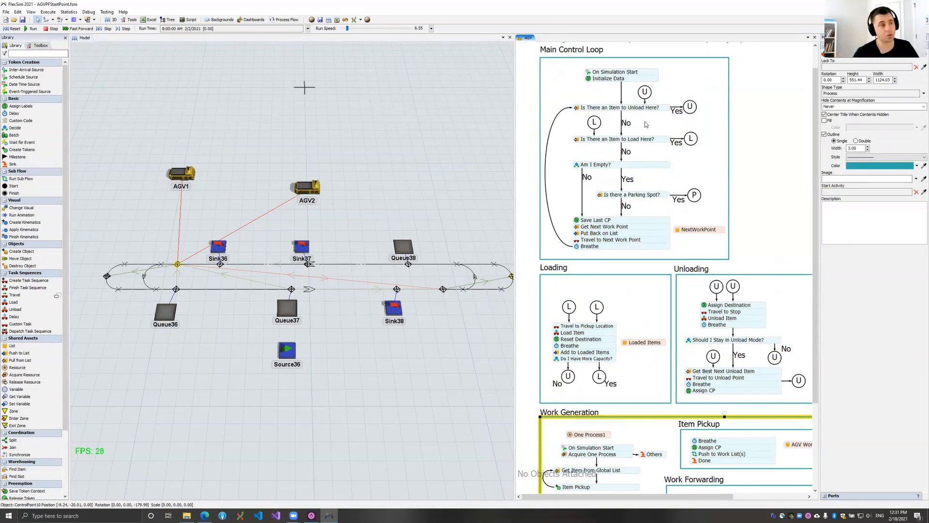
{"action": "left_click", "coordinate": [640, 108]}
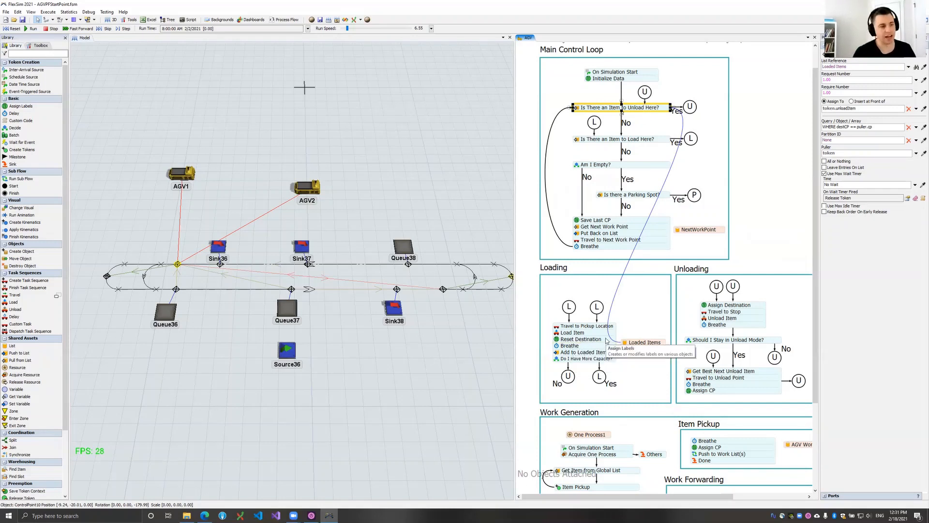
{"action": "left_click", "coordinate": [648, 322]}
{"action": "left_click", "coordinate": [647, 344]}
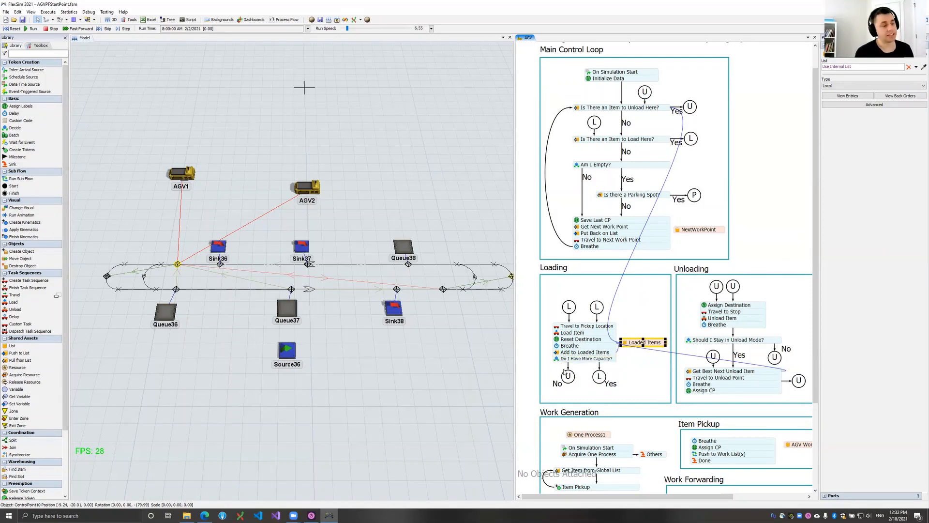
{"action": "left_click", "coordinate": [598, 377]}
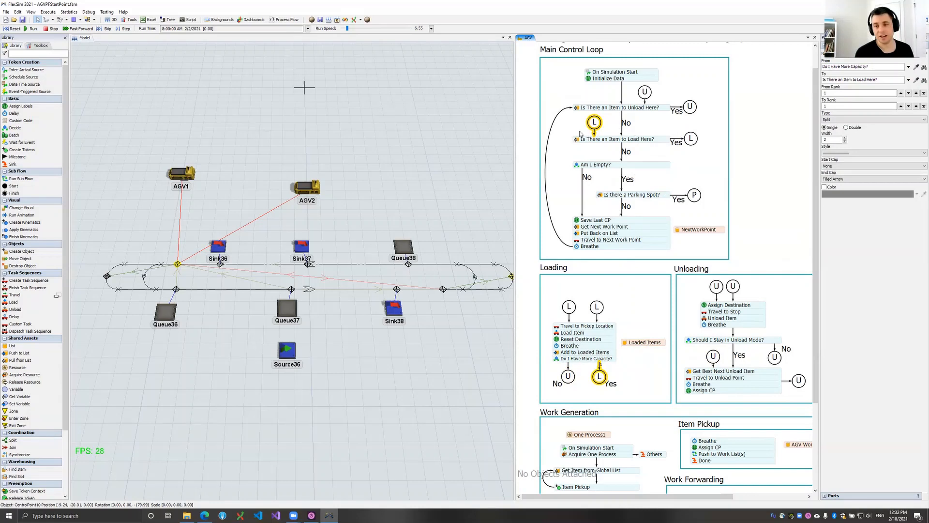
{"action": "left_click", "coordinate": [568, 377]}
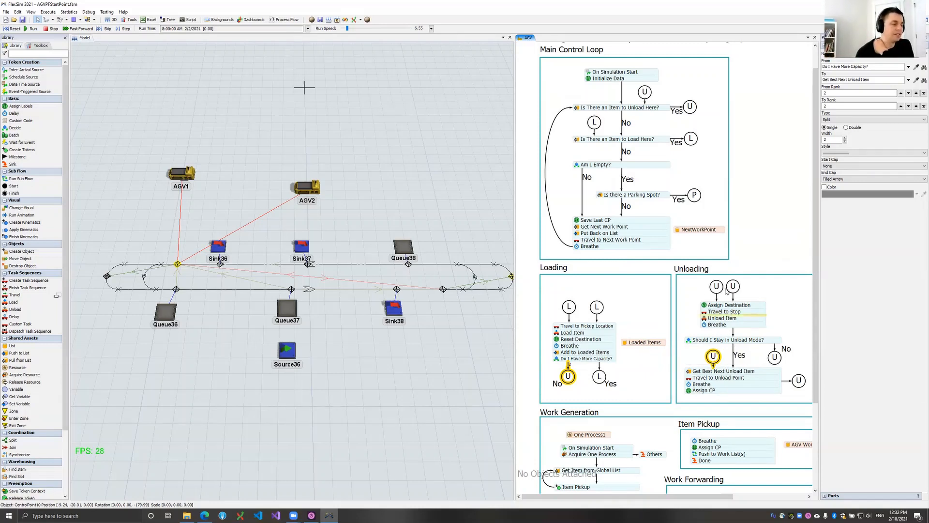
{"action": "left_click_drag", "start_coordinate": [759, 223], "coordinate": [753, 223]}
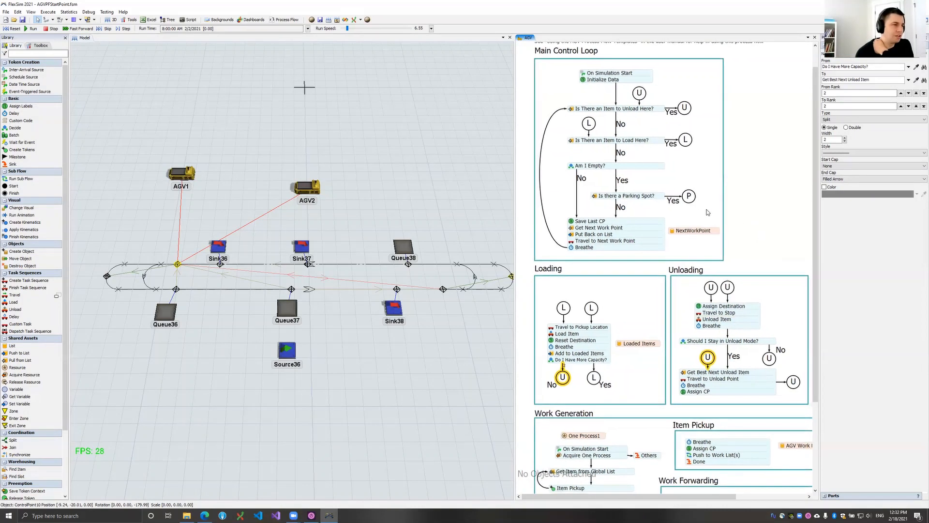
- Examine the settings of the unload, load, Am I Empty? and parking spot checks in the Main Control Loop
{"action": "left_click", "coordinate": [586, 168]}
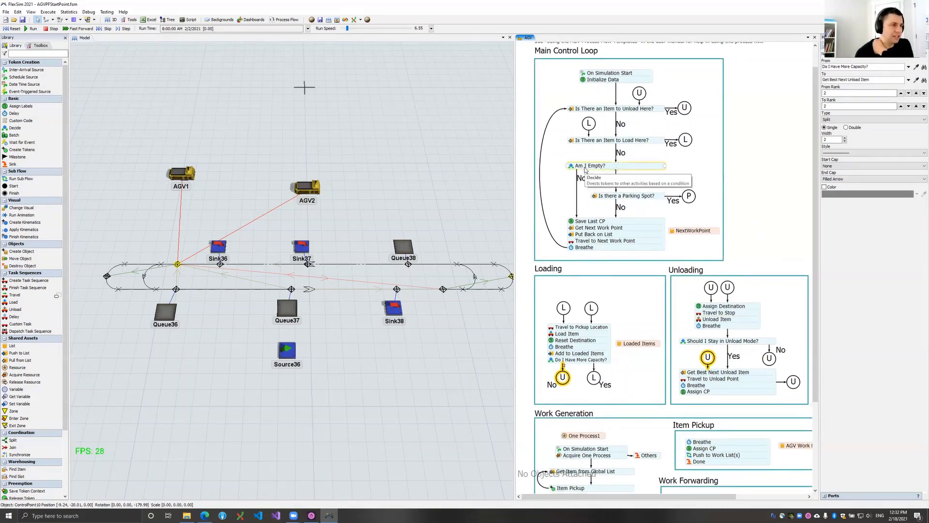
{"action": "left_click", "coordinate": [603, 111]}
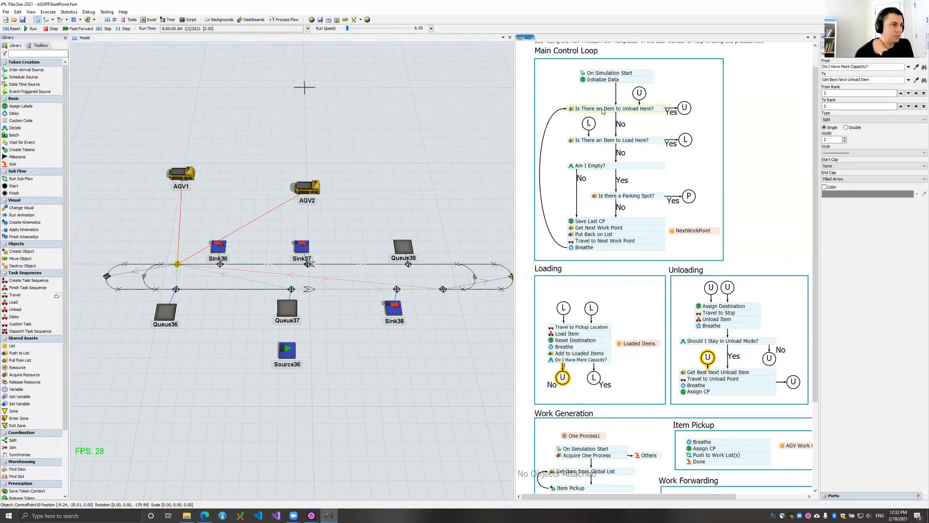
{"action": "left_click", "coordinate": [603, 111]}
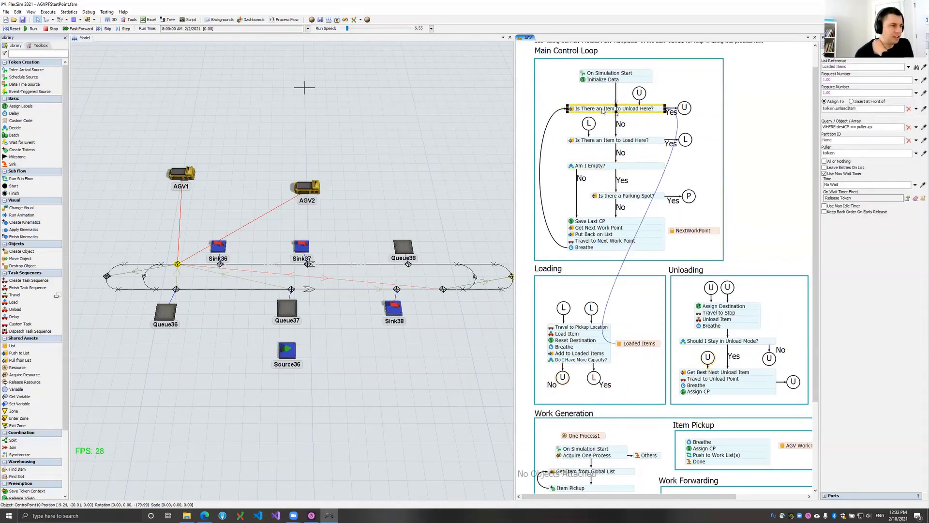
{"action": "left_click", "coordinate": [605, 143]}
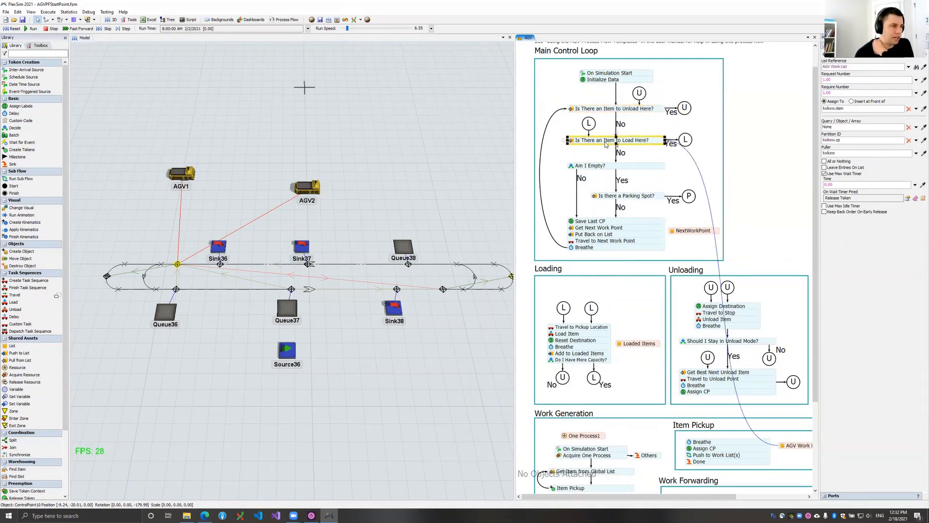
{"action": "left_click", "coordinate": [601, 168]}
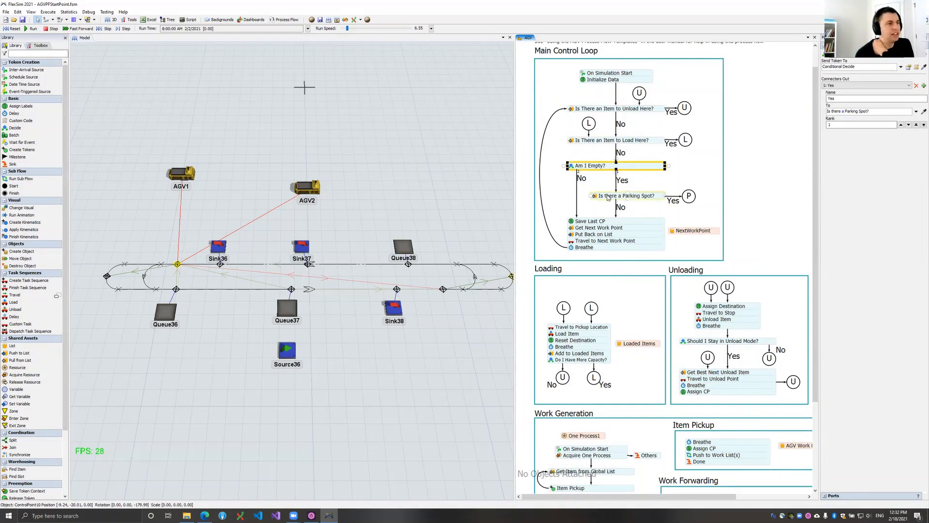
{"action": "left_click", "coordinate": [607, 198]}
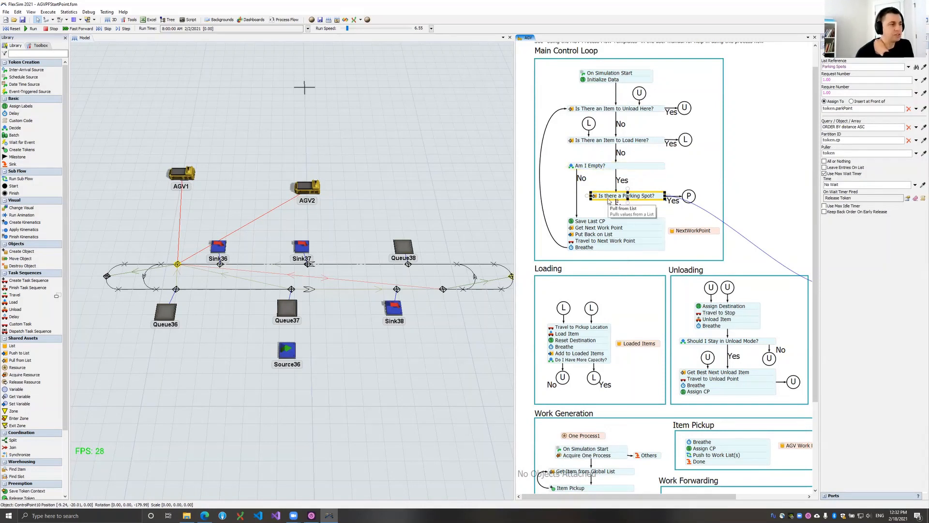
{"action": "left_click_drag", "start_coordinate": [608, 201], "coordinate": [611, 223]}
- Examine the park point at the loop's end and trace the parking branch to the Parking block's activities and Parking Spots list
{"action": "left_click", "coordinate": [453, 354]}
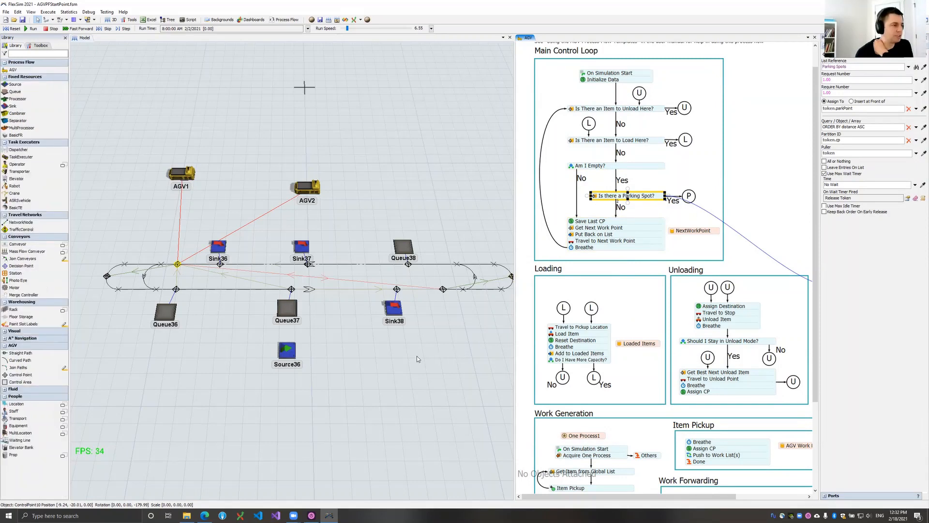
{"action": "left_click_drag", "start_coordinate": [479, 281], "coordinate": [469, 284]}
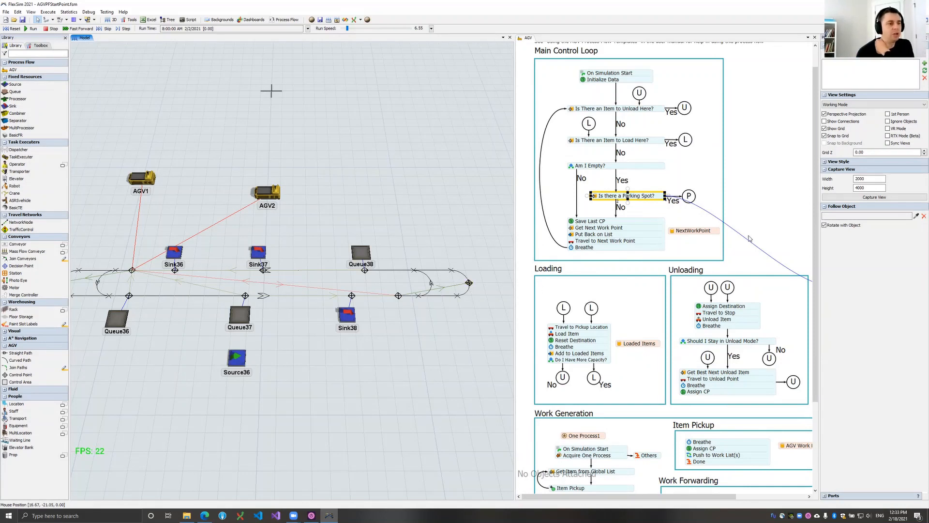
{"action": "left_click", "coordinate": [642, 161]}
{"action": "left_click_drag", "start_coordinate": [772, 248], "coordinate": [729, 224]}
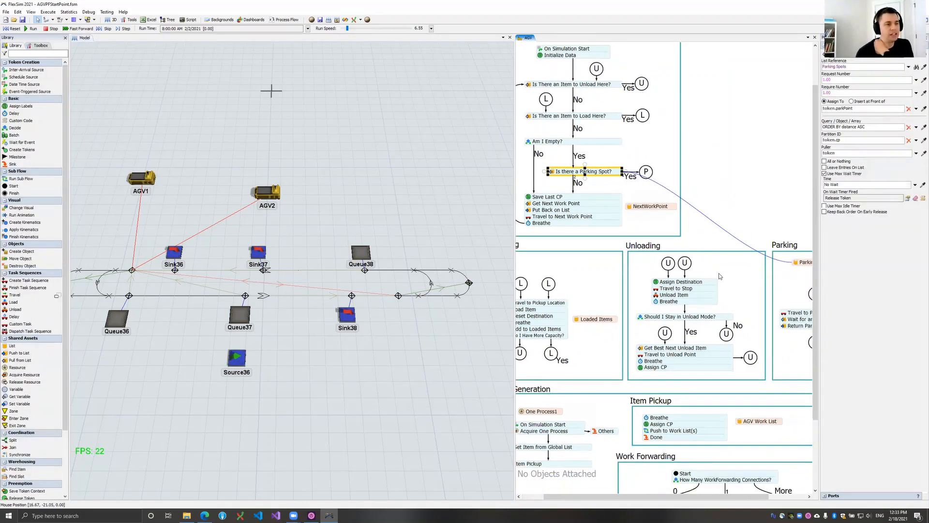
{"action": "left_click_drag", "start_coordinate": [755, 265], "coordinate": [741, 256]}
{"action": "left_click_drag", "start_coordinate": [797, 312], "coordinate": [739, 270]}
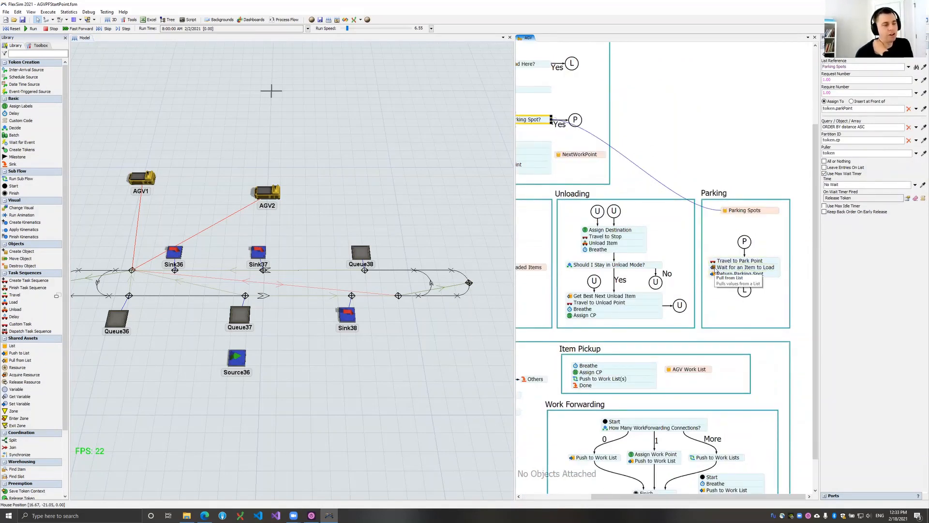
{"action": "left_click_drag", "start_coordinate": [596, 131], "coordinate": [703, 136]}
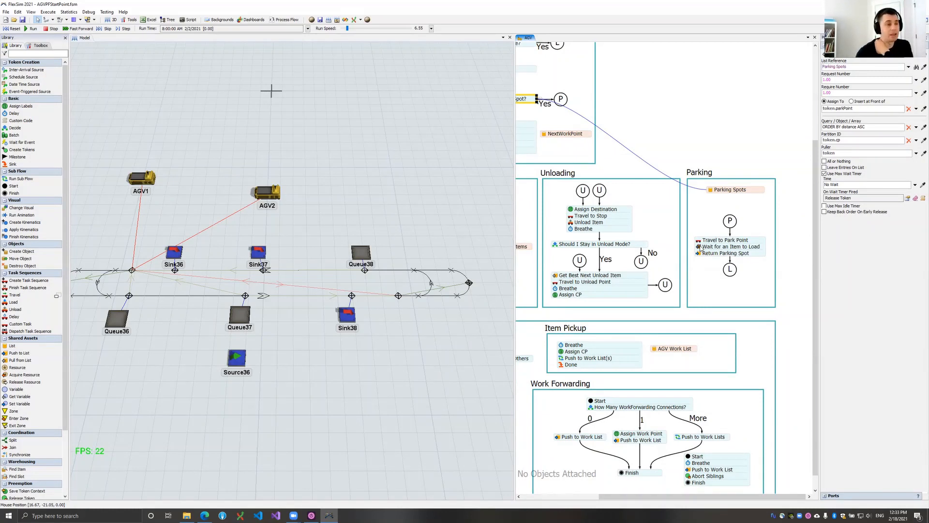
{"action": "left_click_drag", "start_coordinate": [700, 266], "coordinate": [729, 260]}
{"action": "left_click_drag", "start_coordinate": [628, 159], "coordinate": [641, 157]}
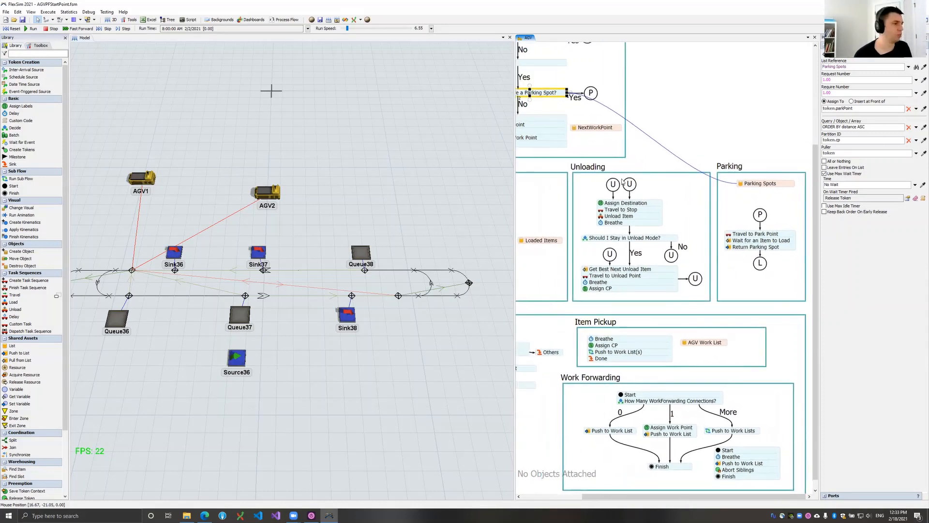
- Move AGV2's connection from the shared control point to the control point just past Sink38
{"action": "scroll", "coordinate": [308, 231], "scroll_direction": "down", "scroll_amount": 2}
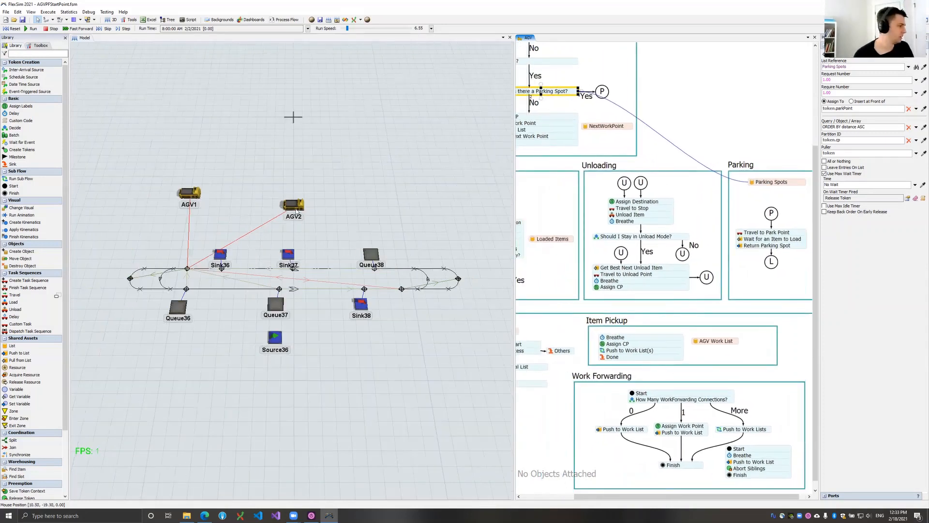
{"action": "left_click", "coordinate": [310, 220]}
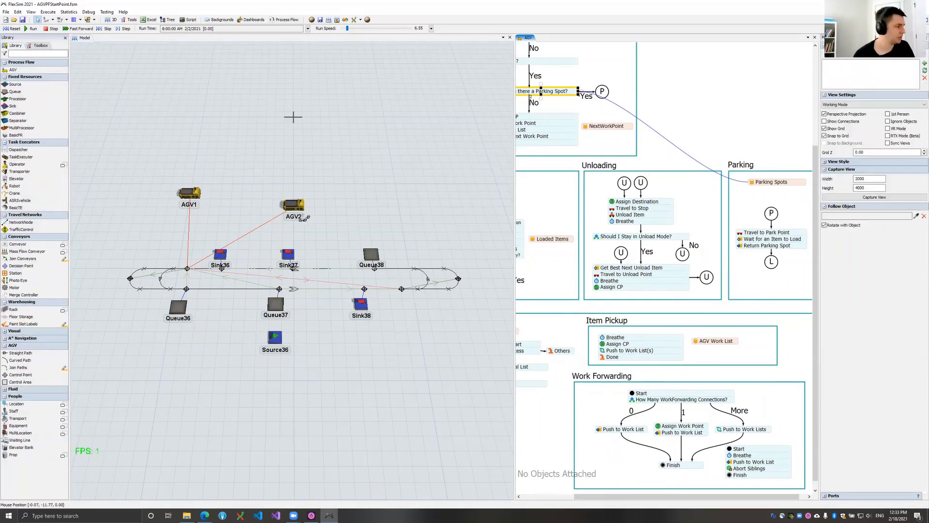
{"action": "scroll", "coordinate": [310, 220], "scroll_direction": "up", "scroll_amount": 1}
{"action": "scroll", "coordinate": [418, 319], "scroll_direction": "up", "scroll_amount": 1}
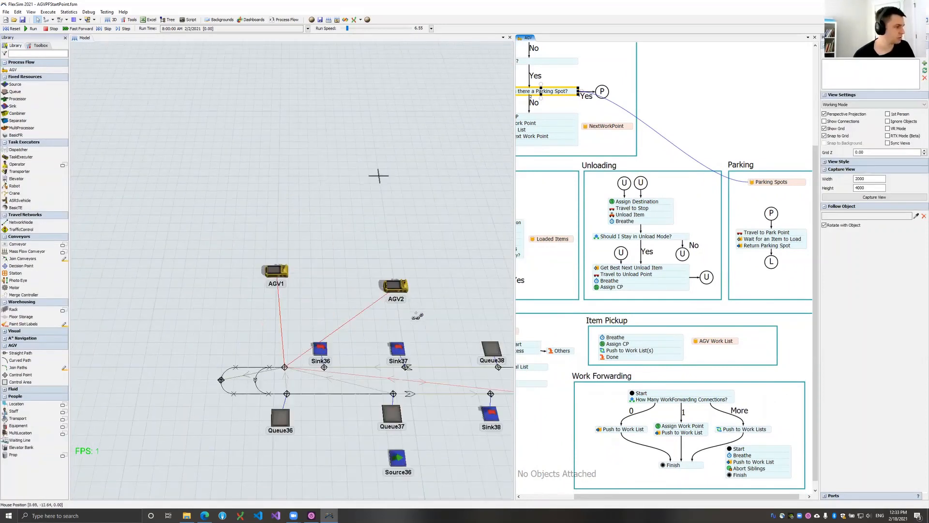
{"action": "left_click_drag", "start_coordinate": [433, 321], "coordinate": [333, 246]}
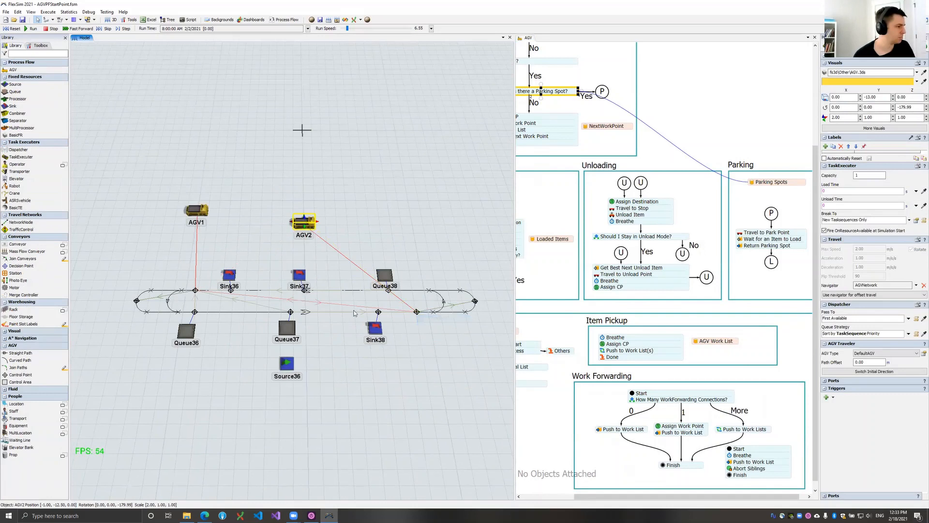
- Reset and run the simulation, and examine the NextWorkPoint list in the Main Control Loop
{"action": "left_click", "coordinate": [15, 29]}
{"action": "left_click", "coordinate": [32, 28]}
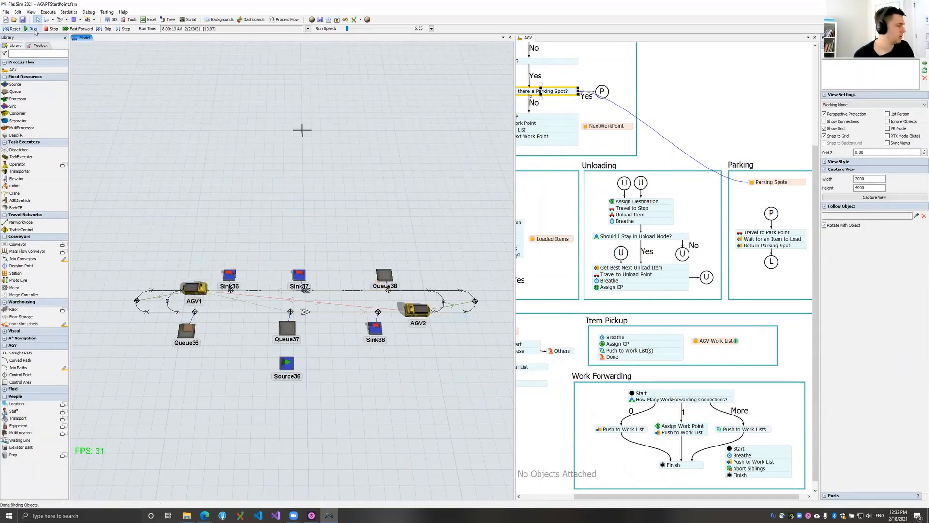
{"action": "left_click_drag", "start_coordinate": [614, 124], "coordinate": [717, 160]}
{"action": "key", "text": "ctrl+z"}
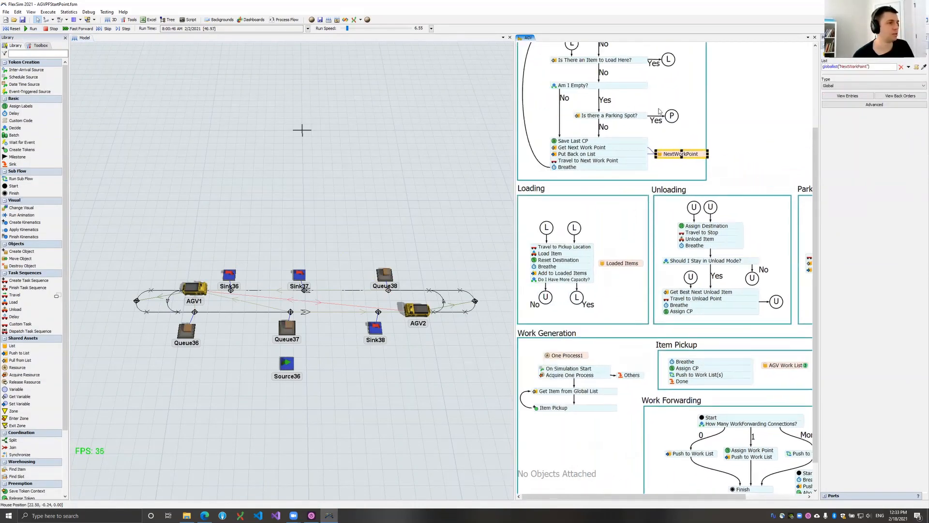
{"action": "left_click_drag", "start_coordinate": [672, 137], "coordinate": [687, 186]}
- Reset the simulation, attach AGV1 and AGV2 to the AGV process flow, and run the model briefly
{"action": "left_click", "coordinate": [15, 30]}
{"action": "right_click", "coordinate": [192, 287]}
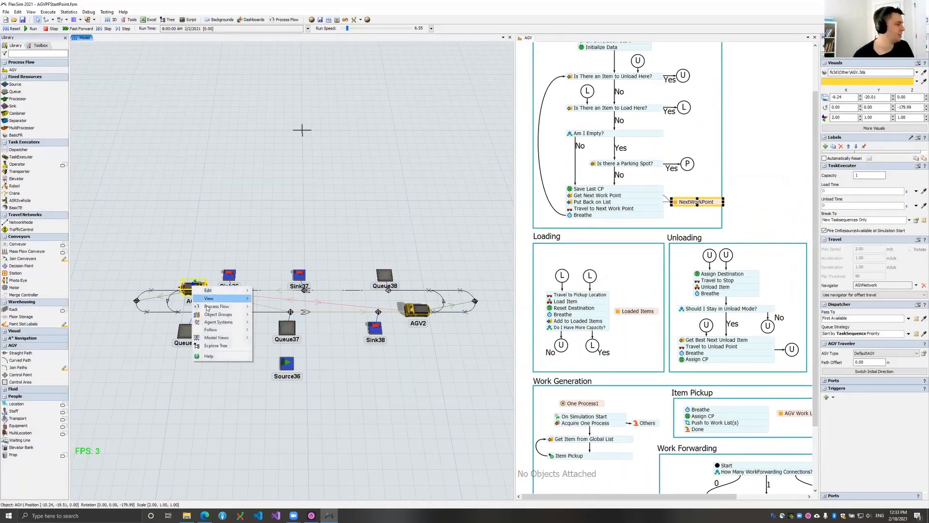
{"action": "mouse_move", "coordinate": [225, 307]}
{"action": "left_click", "coordinate": [275, 309]}
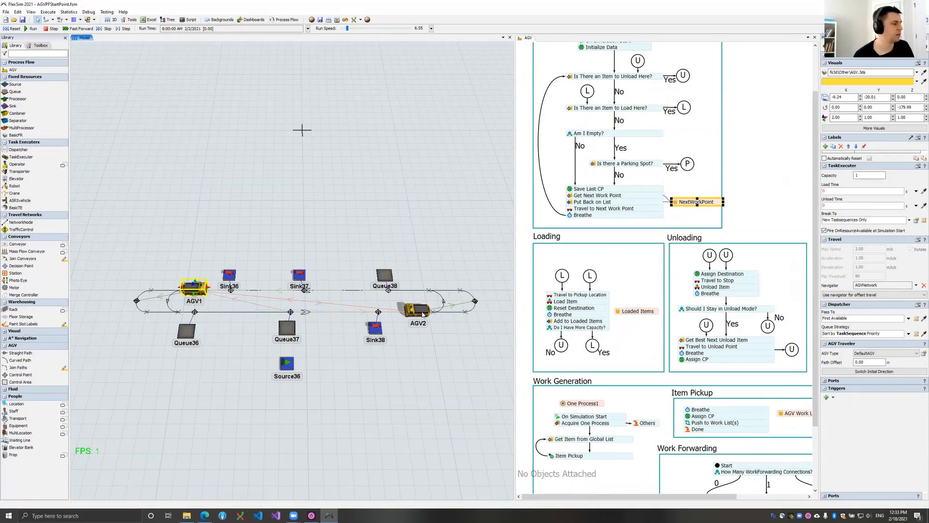
{"action": "right_click", "coordinate": [422, 314]}
{"action": "left_click", "coordinate": [12, 29]}
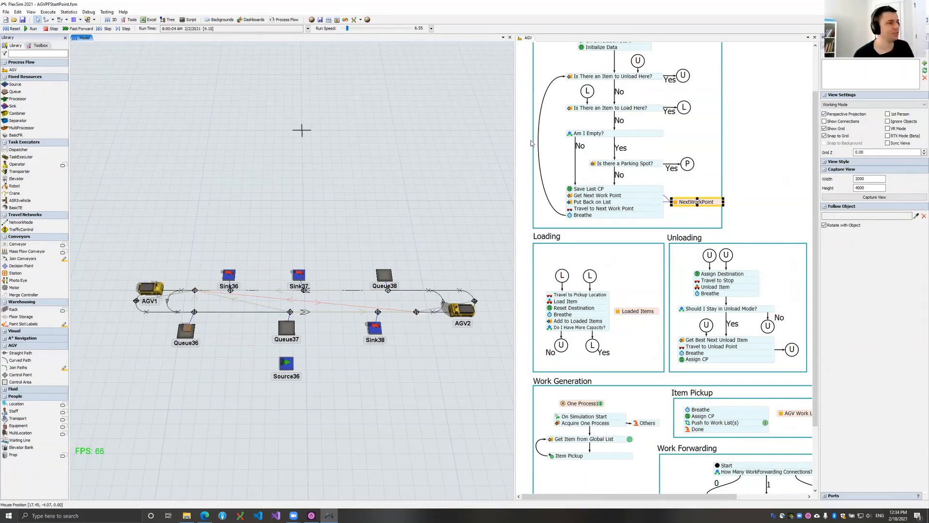
- Review the Main Control Loop in the AGV process flow, lower the run speed to about 1.46, and run the simulation briefly
{"action": "left_click", "coordinate": [553, 141]}
{"action": "scroll", "coordinate": [553, 141], "scroll_direction": "up", "scroll_amount": 1}
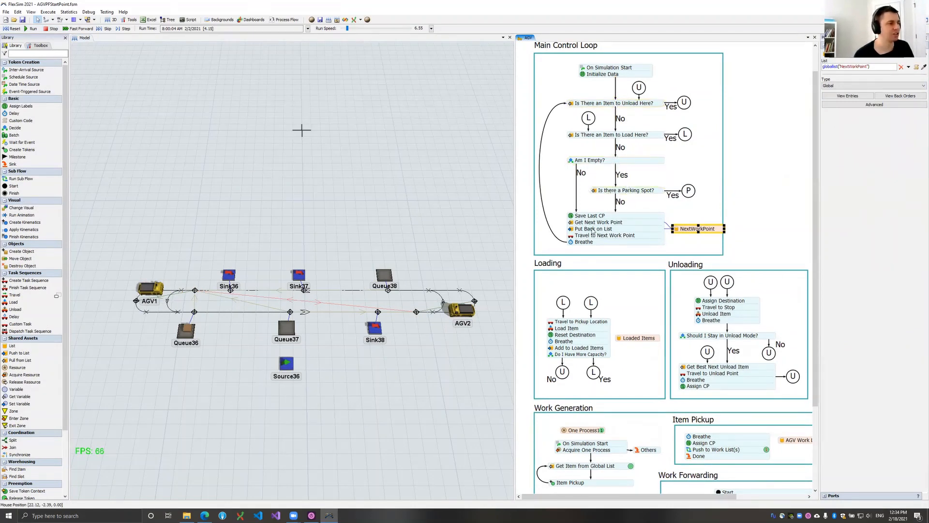
{"action": "left_click_drag", "start_coordinate": [716, 248], "coordinate": [647, 232]}
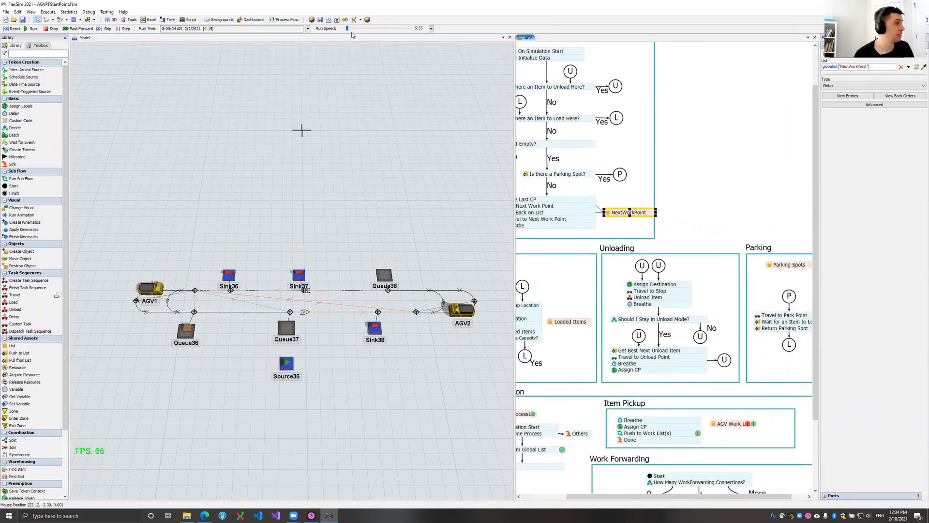
{"action": "left_click_drag", "start_coordinate": [347, 29], "coordinate": [345, 29]}
{"action": "left_click", "coordinate": [32, 28]}
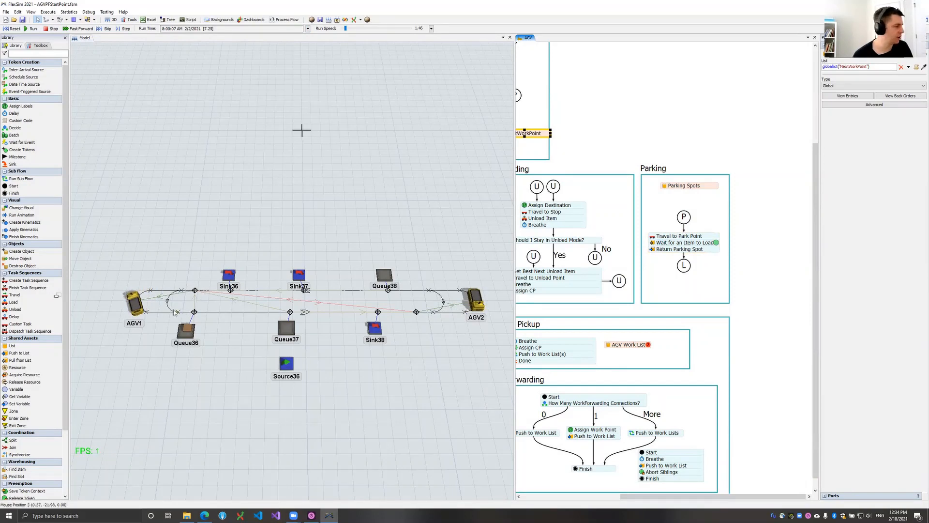
- Connect the control point at Queue37 to the control point just past Sink38
{"action": "left_click", "coordinate": [195, 291]}
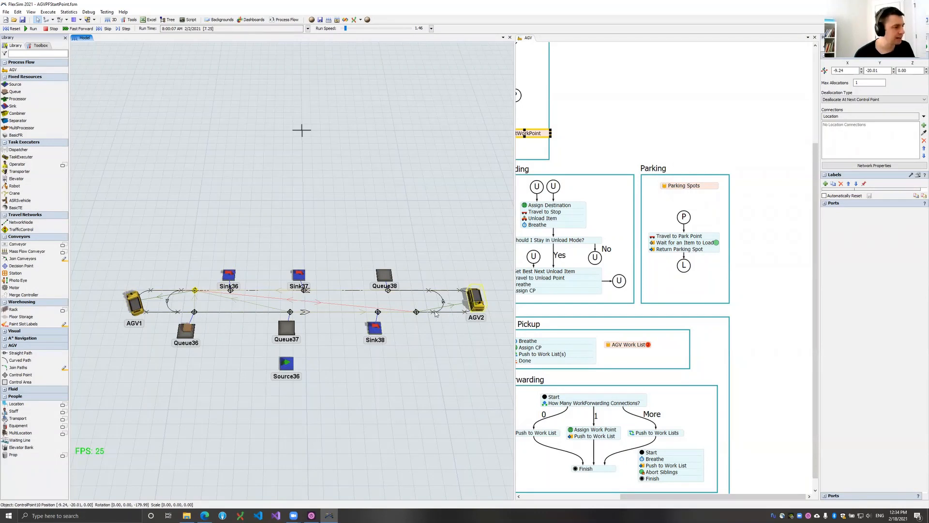
{"action": "left_click_drag", "start_coordinate": [372, 336], "coordinate": [362, 344]}
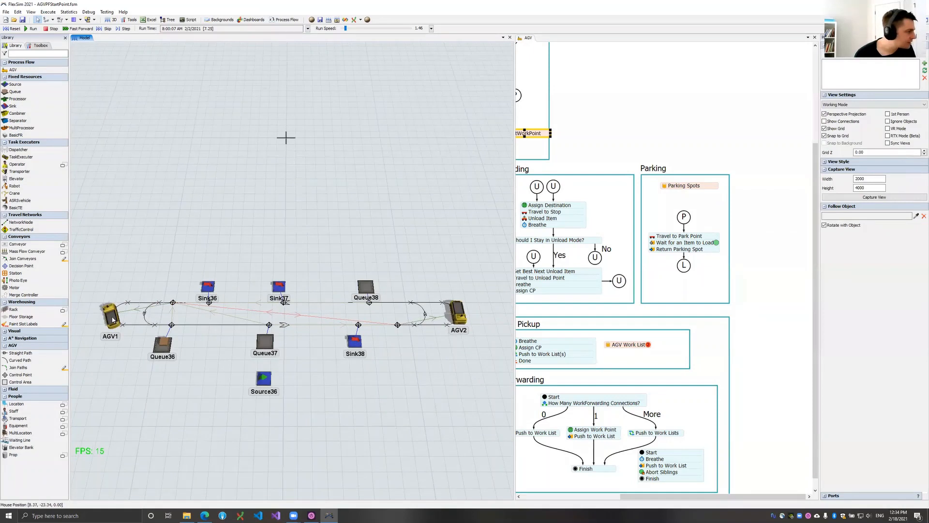
{"action": "scroll", "coordinate": [203, 327], "scroll_direction": "up", "scroll_amount": 3}
{"action": "left_click_drag", "start_coordinate": [203, 328], "coordinate": [273, 347]}
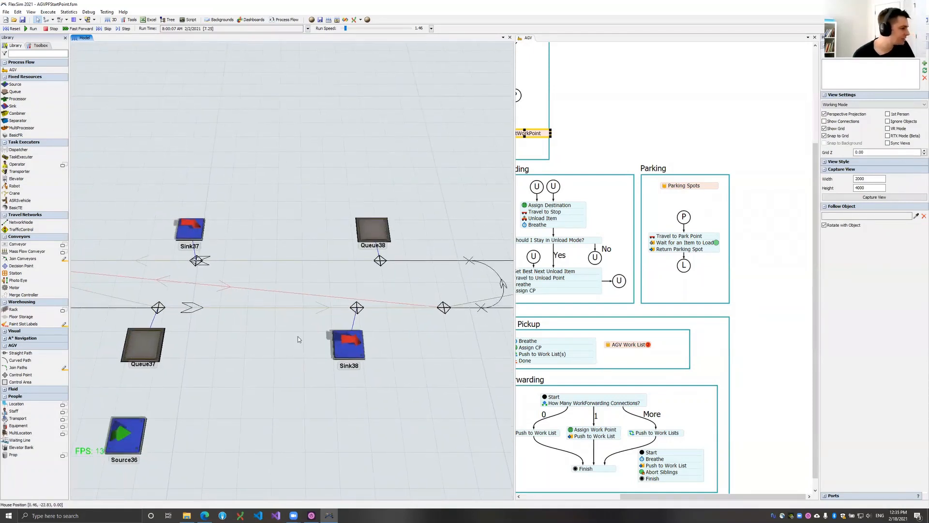
{"action": "scroll", "coordinate": [216, 303], "scroll_direction": "down", "scroll_amount": 2}
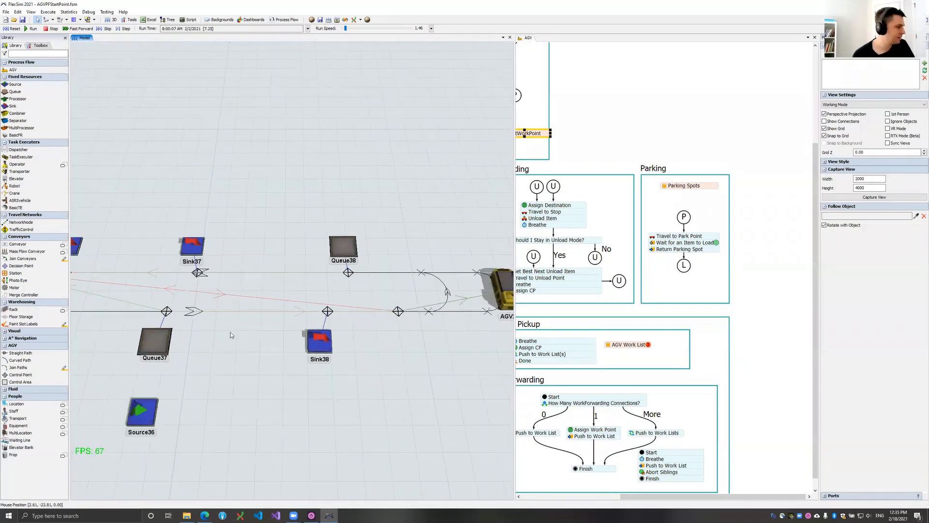
{"action": "left_click_drag", "start_coordinate": [228, 315], "coordinate": [284, 303]}
{"action": "left_click_drag", "start_coordinate": [214, 300], "coordinate": [223, 300]}
{"action": "key", "text": "a"}
{"action": "left_click", "coordinate": [224, 300]}
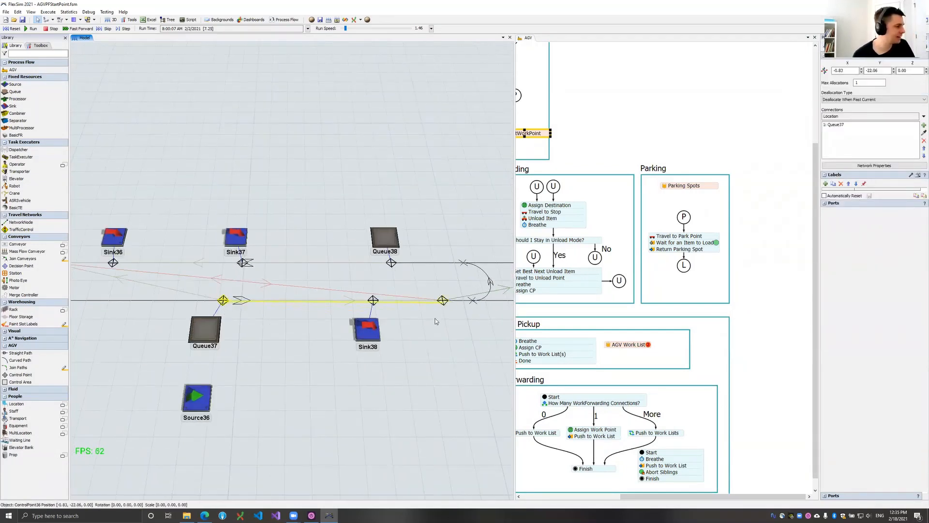
{"action": "left_click", "coordinate": [442, 300]}
{"action": "left_click_drag", "start_coordinate": [399, 341], "coordinate": [393, 343]}
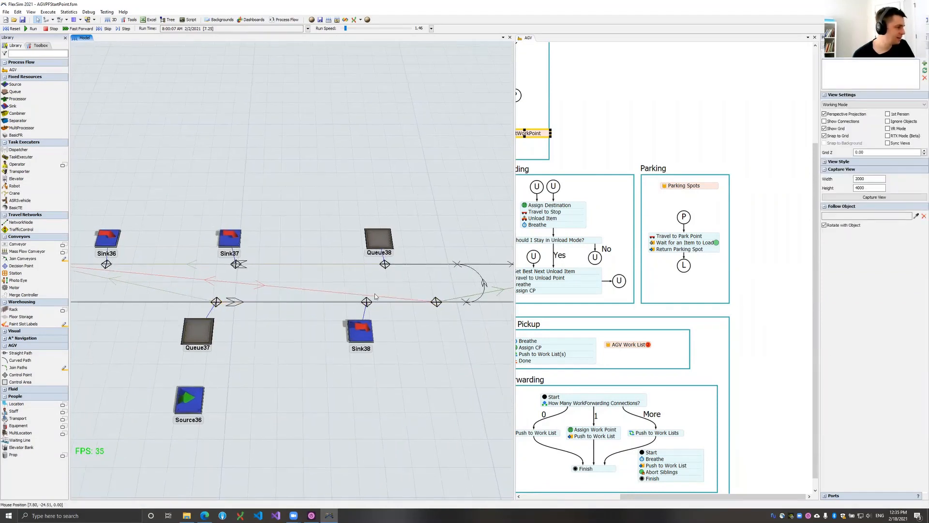
- Connect Queue38's control point to the control point just past Sink38 for work forwarding
{"action": "scroll", "coordinate": [377, 288], "scroll_direction": "down", "scroll_amount": 3}
{"action": "left_click", "coordinate": [376, 285]}
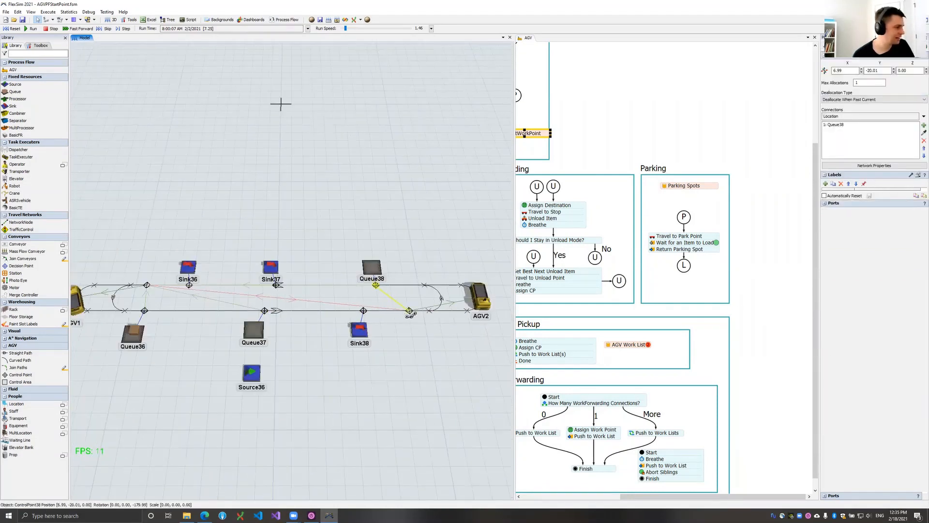
{"action": "left_click", "coordinate": [409, 310]}
{"action": "left_click", "coordinate": [435, 341]}
{"action": "left_click", "coordinate": [398, 346]}
- Try to change Queue38's control point link with the one just past Sink36, and put Queue38's point back on the upper path
{"action": "left_click_drag", "start_coordinate": [377, 289], "coordinate": [147, 285]}
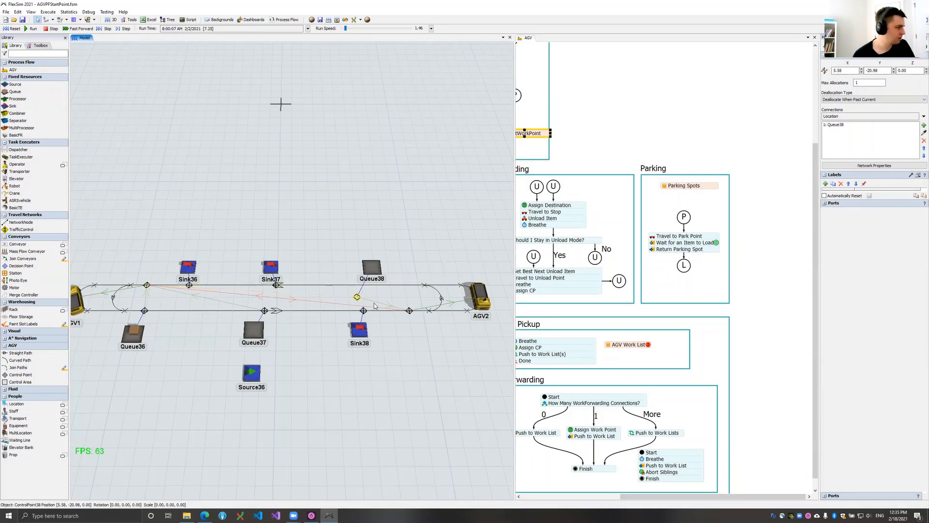
{"action": "left_click_drag", "start_coordinate": [356, 298], "coordinate": [374, 285]}
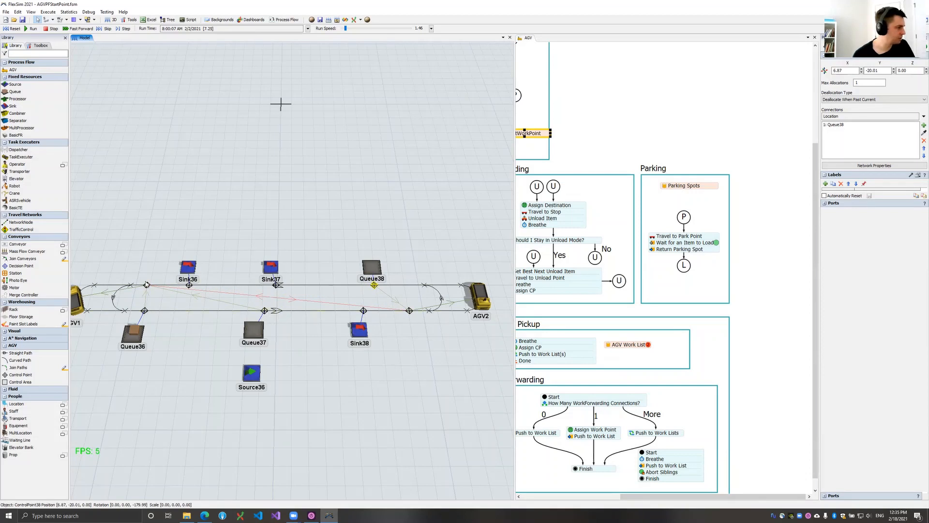
{"action": "left_click", "coordinate": [107, 302]}
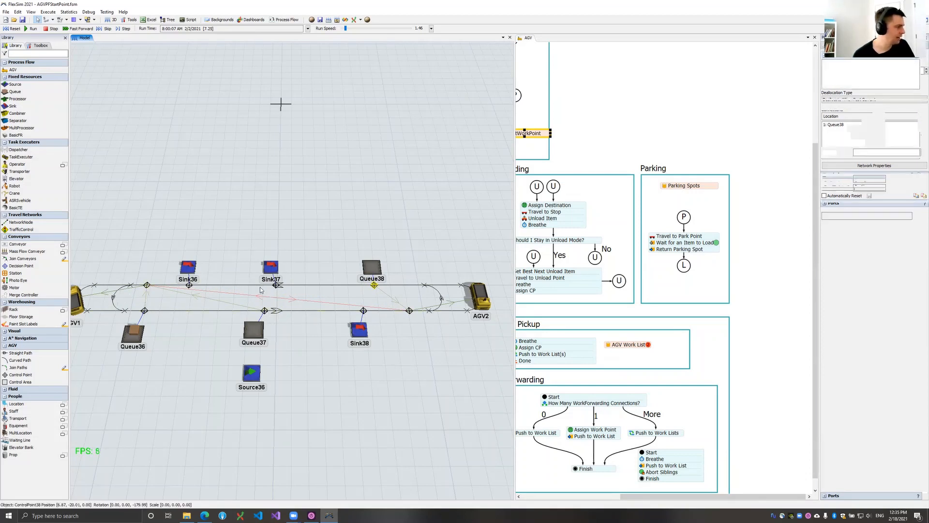
{"action": "left_click_drag", "start_coordinate": [166, 293], "coordinate": [168, 291]}
{"action": "left_click_drag", "start_coordinate": [93, 288], "coordinate": [95, 286]}
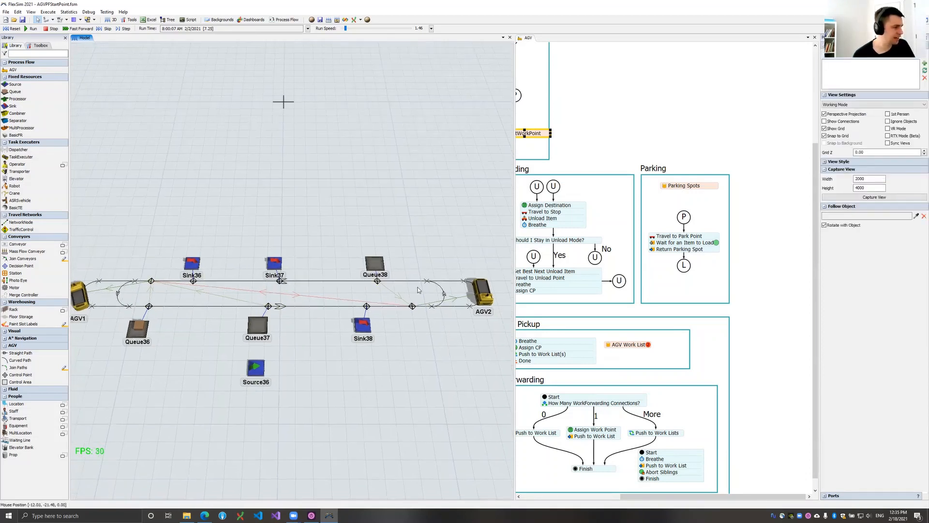
- Reset and run the simulation, raise the run speed to about 6.55 while watching both AGVs, and stop the run
{"action": "left_click_drag", "start_coordinate": [350, 245], "coordinate": [360, 234]}
{"action": "left_click", "coordinate": [13, 29]}
{"action": "left_click", "coordinate": [31, 28]}
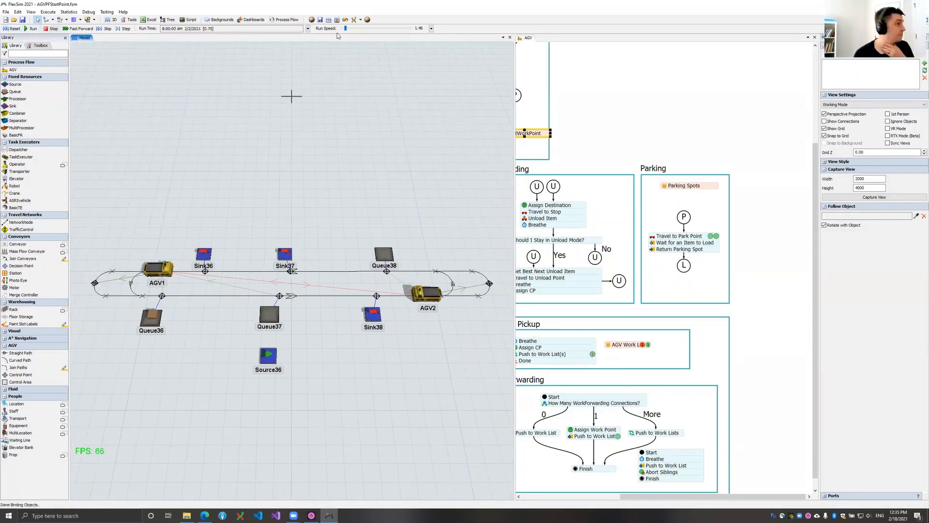
{"action": "left_click_drag", "start_coordinate": [345, 28], "coordinate": [346, 29]}
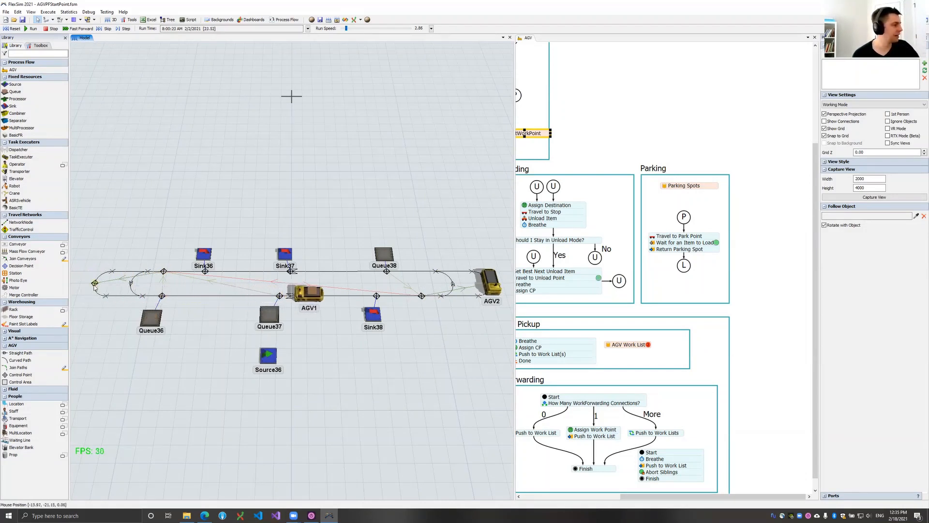
{"action": "key", "text": "Right"}
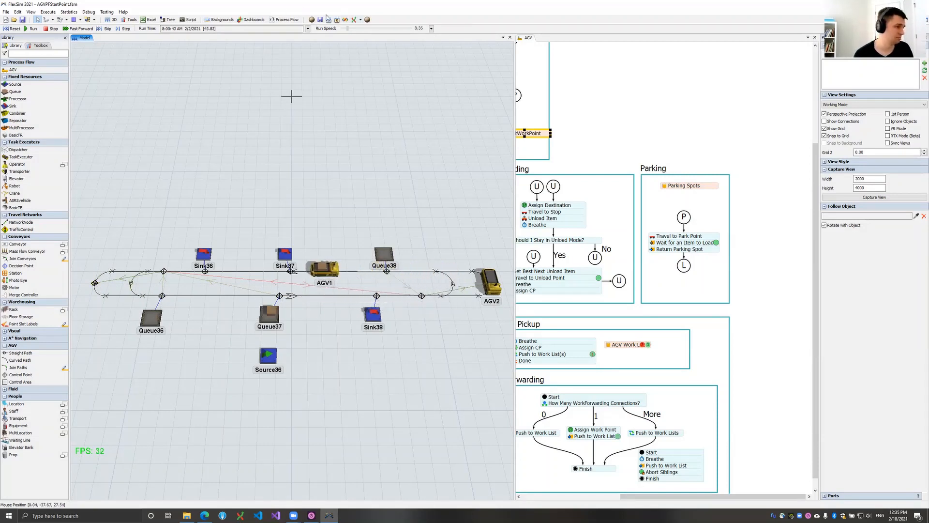
{"action": "key", "text": "ctrl+Down"}
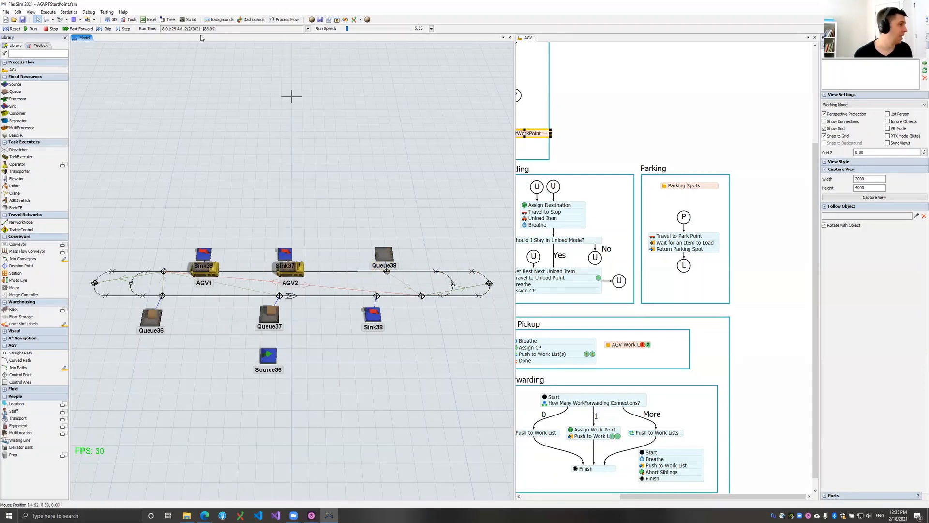
{"action": "left_click", "coordinate": [53, 29]}
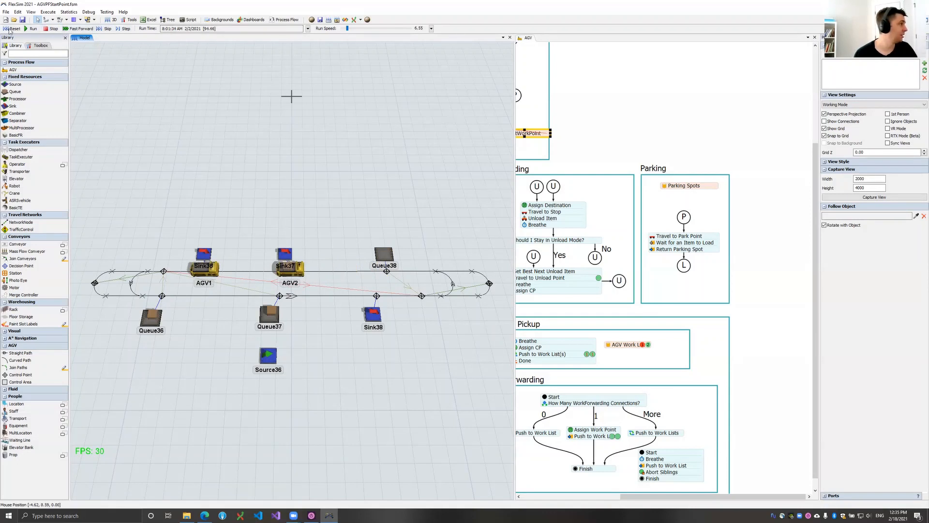
- Reset the model, and move AGV1 above the loop and AGV2 below it, clear of the paths
{"action": "left_click", "coordinate": [12, 29]}
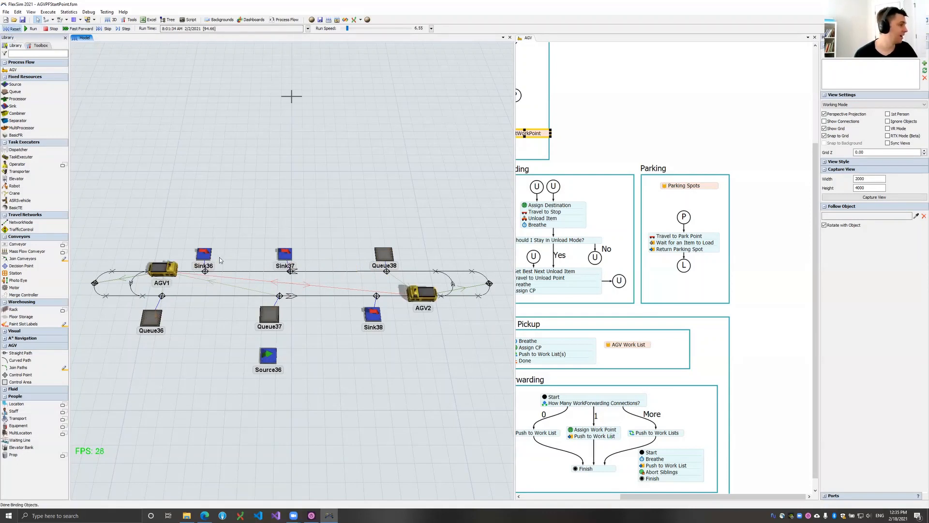
{"action": "left_click", "coordinate": [162, 268]}
{"action": "left_click_drag", "start_coordinate": [162, 267], "coordinate": [190, 196]}
{"action": "left_click_drag", "start_coordinate": [423, 293], "coordinate": [438, 372]}
- Connect Sink37's control point to the control point just past Sink36 as its NextWorkPoint
{"action": "left_click", "coordinate": [290, 271]}
{"action": "left_click_drag", "start_coordinate": [291, 271], "coordinate": [163, 271]}
{"action": "double_click", "coordinate": [191, 313]}
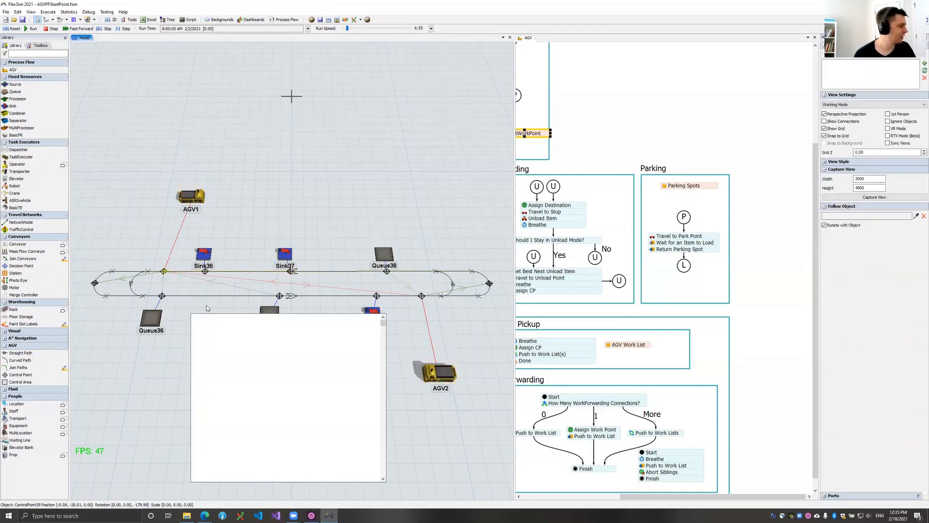
{"action": "key", "text": "a"}
{"action": "left_click_drag", "start_coordinate": [290, 271], "coordinate": [164, 271]}
{"action": "left_click", "coordinate": [198, 307]}
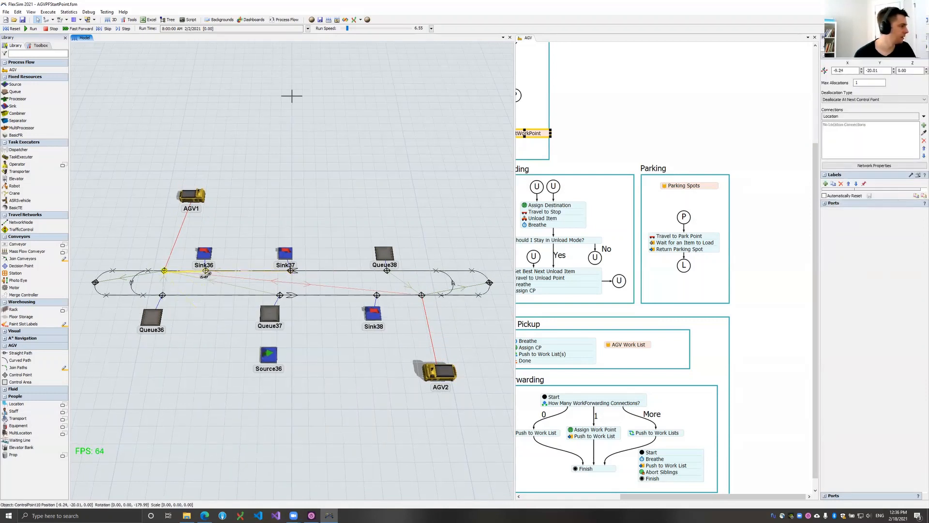
- Connect Sink36's control point to the control point just past it as its NextWorkPoint
{"action": "left_click", "coordinate": [210, 276]}
{"action": "left_click_drag", "start_coordinate": [206, 271], "coordinate": [164, 271]}
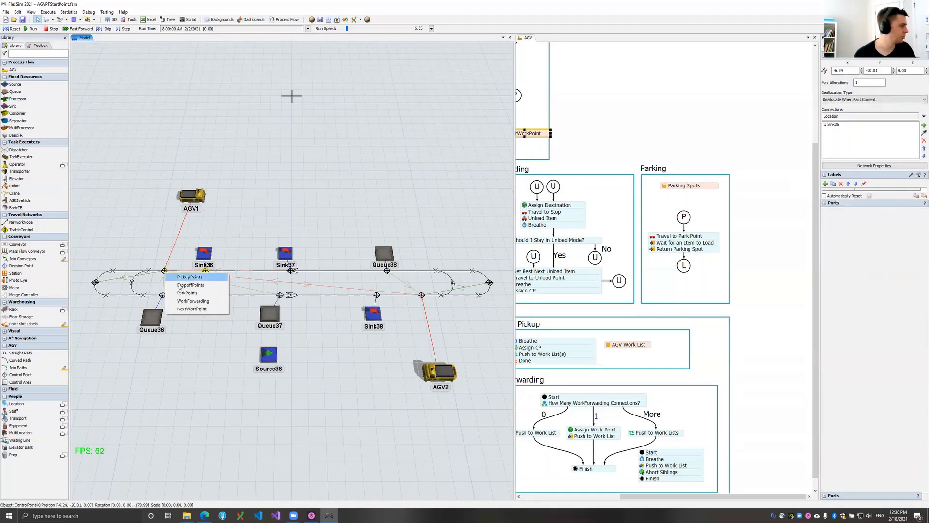
{"action": "left_click", "coordinate": [194, 309]}
{"action": "left_click", "coordinate": [339, 322]}
- Connect Sink38's control point to the control point just past it as its NextWorkPoint
{"action": "left_click", "coordinate": [377, 295]}
{"action": "left_click_drag", "start_coordinate": [377, 295], "coordinate": [422, 295]}
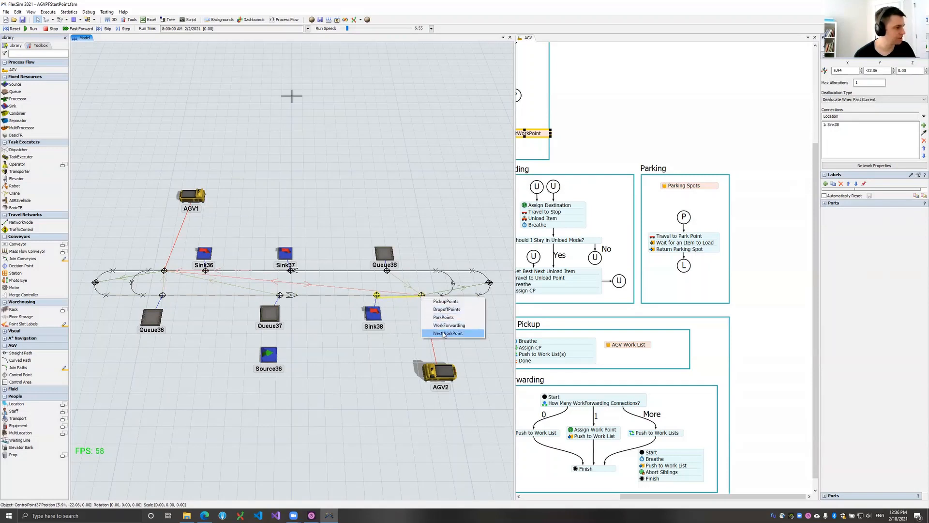
{"action": "left_click", "coordinate": [447, 333]}
{"action": "left_click", "coordinate": [300, 227]}
- Reset and run the simulation, raise the run speed to about 10.5 to watch the AGVs deliver and park, and stop it
{"action": "left_click", "coordinate": [13, 29]}
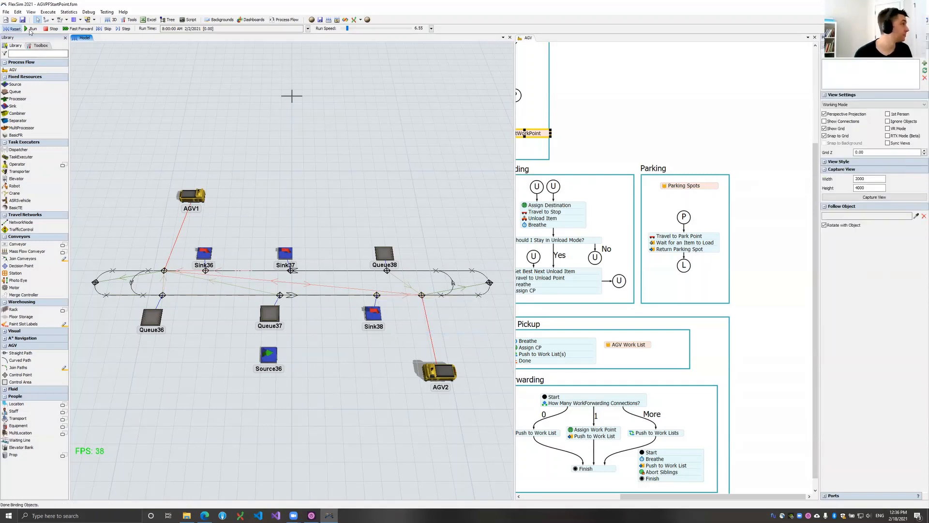
{"action": "left_click", "coordinate": [31, 28]}
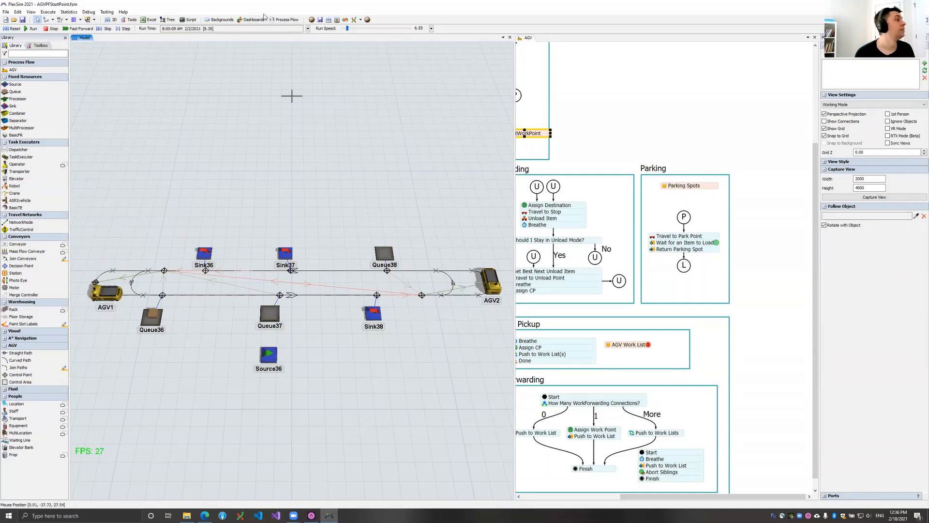
{"action": "left_click_drag", "start_coordinate": [346, 28], "coordinate": [347, 29]}
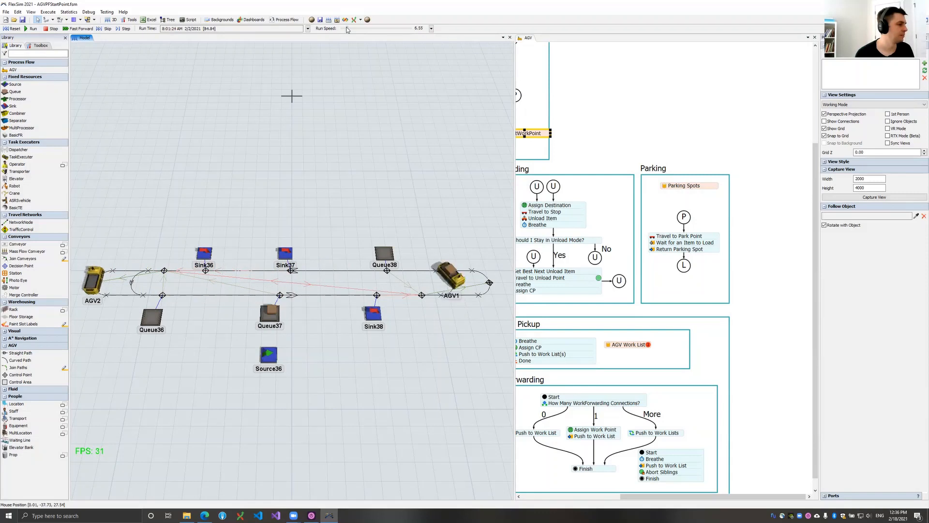
{"action": "left_click_drag", "start_coordinate": [346, 29], "coordinate": [347, 28]}
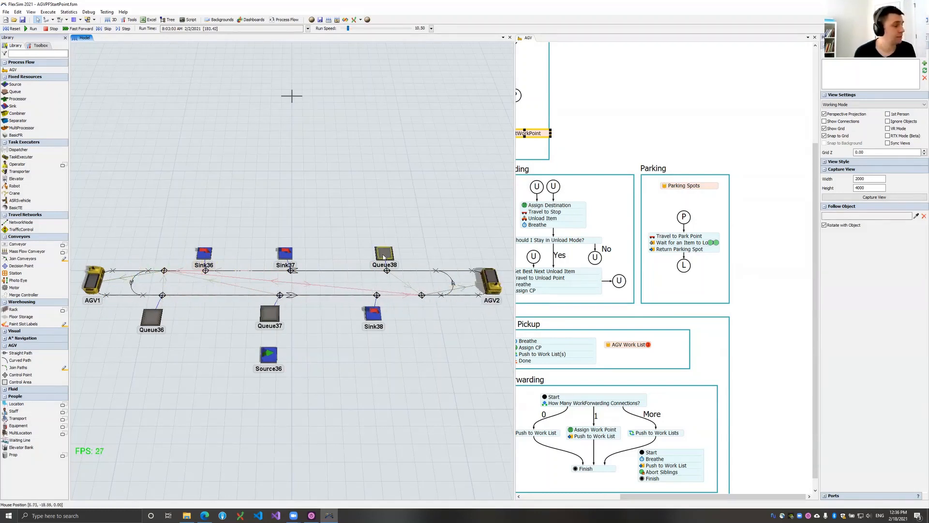
{"action": "left_click", "coordinate": [54, 29]}
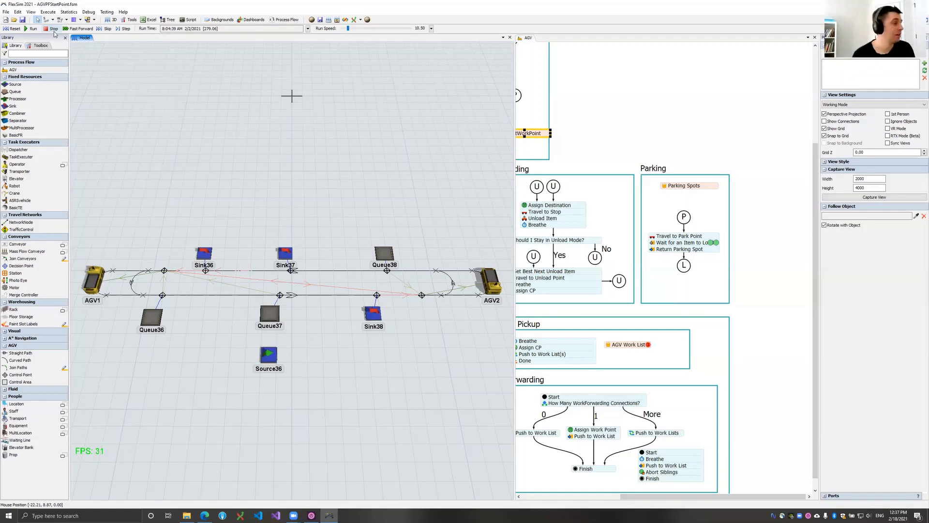
- Examine the AGV process flow from the Parking block back to the Main Control Loop
{"action": "left_click_drag", "start_coordinate": [598, 129], "coordinate": [637, 135]}
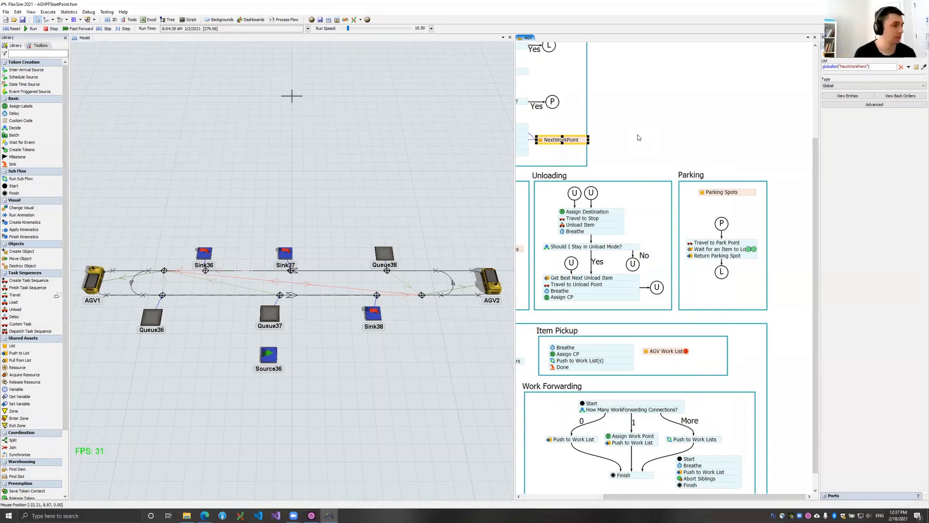
{"action": "left_click_drag", "start_coordinate": [748, 173], "coordinate": [776, 203]}
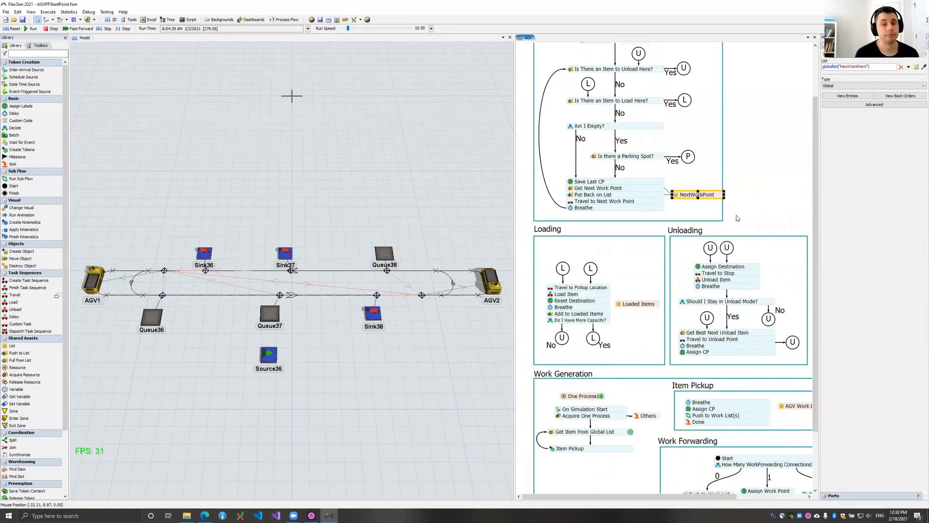
{"action": "scroll", "coordinate": [736, 215], "scroll_direction": "down", "scroll_amount": 1}
{"action": "left_click_drag", "start_coordinate": [730, 216], "coordinate": [692, 238]}
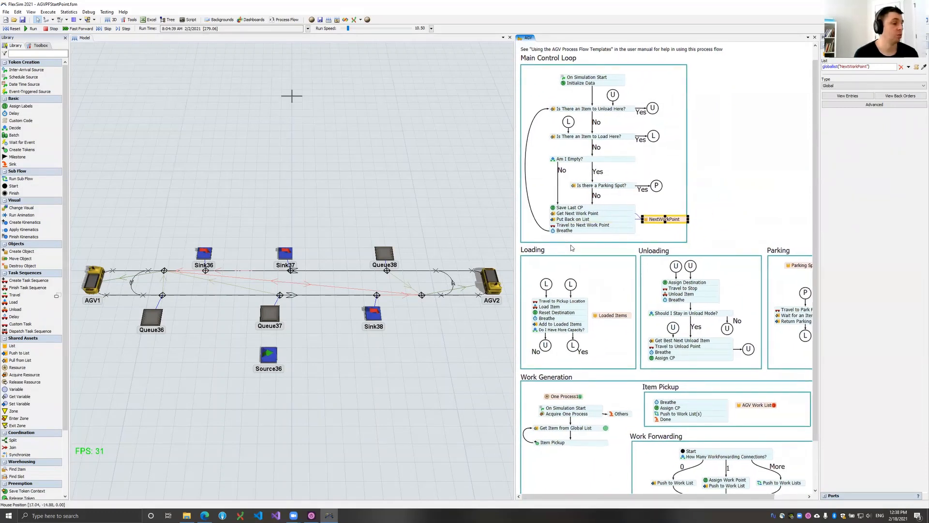
{"action": "left_click", "coordinate": [520, 235]}
{"action": "left_click", "coordinate": [428, 217]}
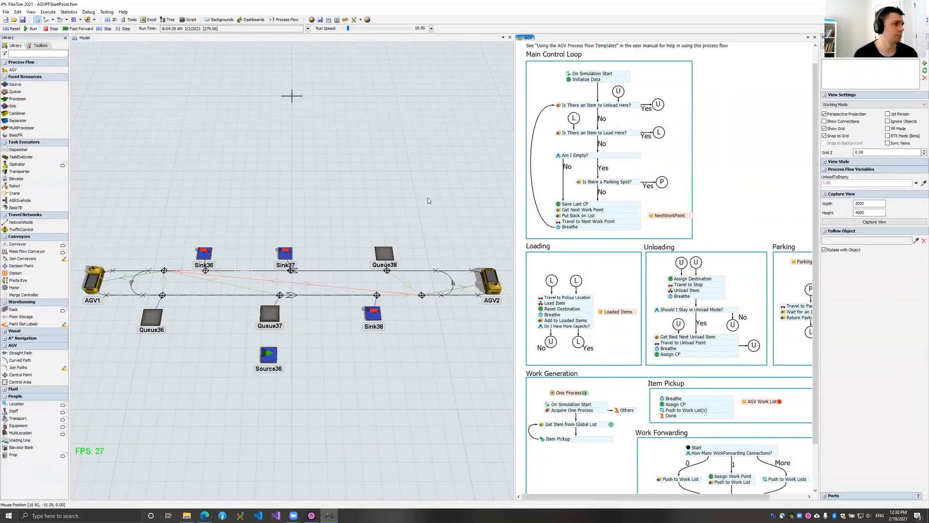
{"action": "left_click_drag", "start_coordinate": [428, 200], "coordinate": [431, 212]}
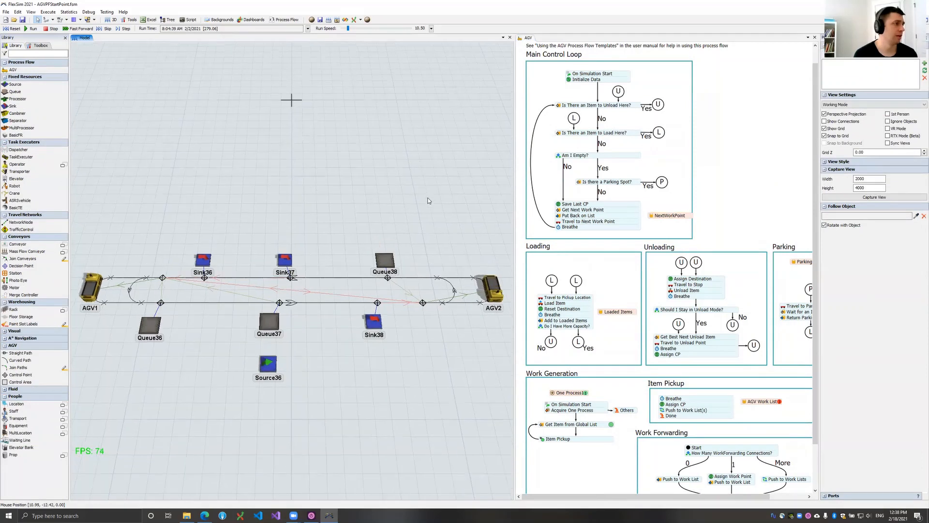
{"action": "left_click", "coordinate": [279, 21]}
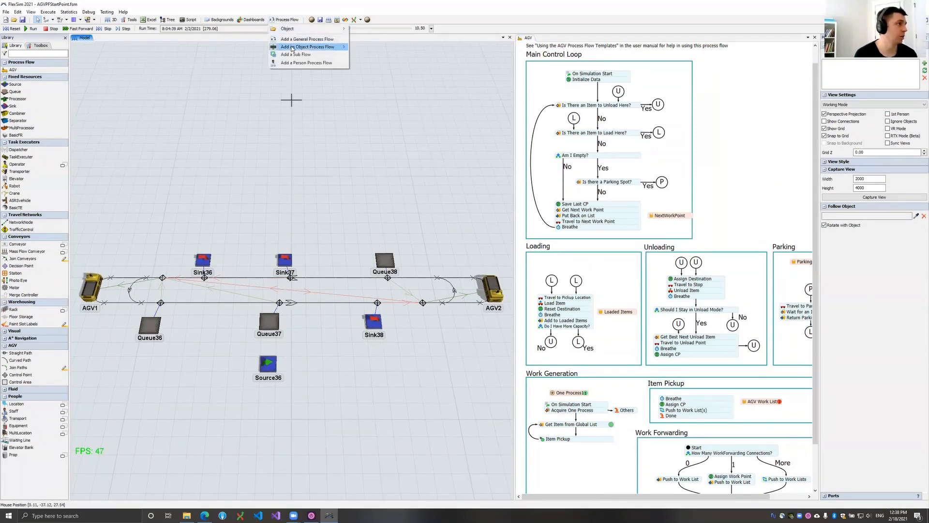
{"action": "mouse_move", "coordinate": [292, 48]}
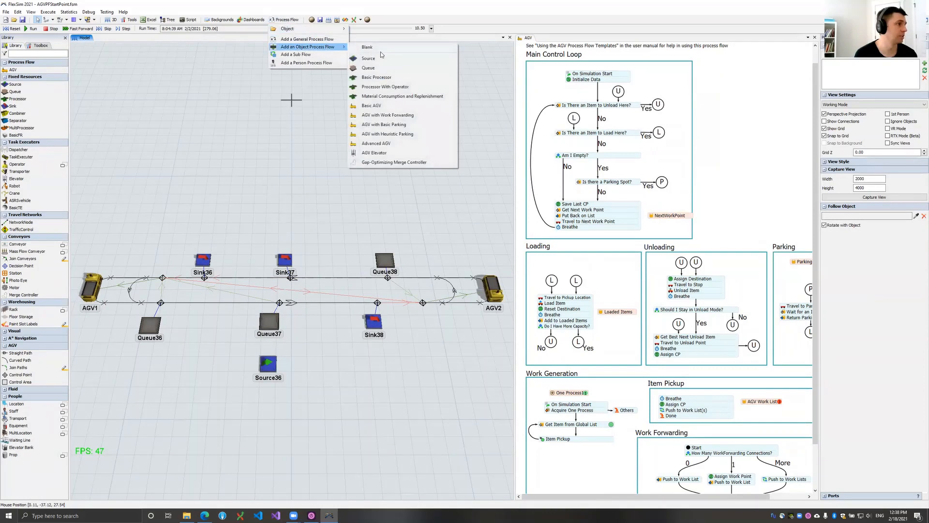
{"action": "left_click", "coordinate": [299, 146]}
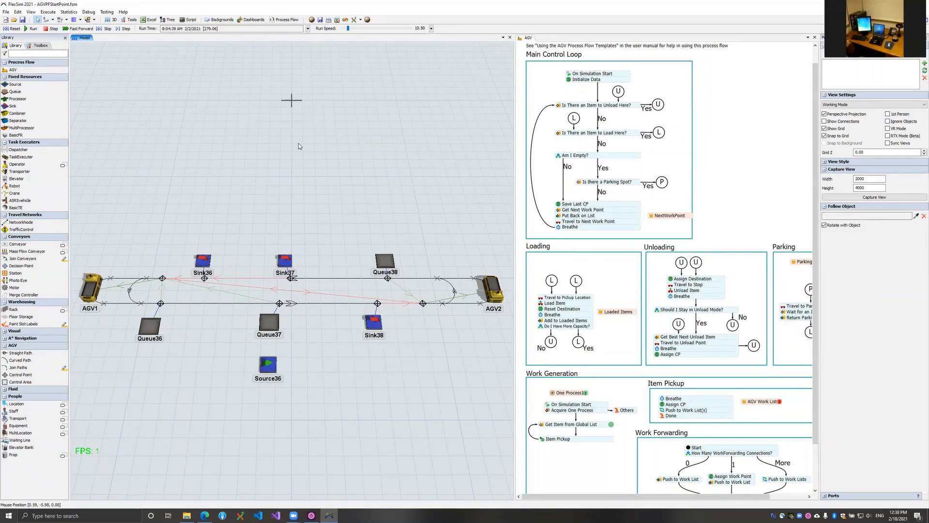
- Examine the L, U and P connectors that link the Main Control Loop, Loading, Unloading and Parking blocks of the AGV process flow
{"action": "left_click", "coordinate": [579, 343]}
{"action": "left_click", "coordinate": [578, 344]}
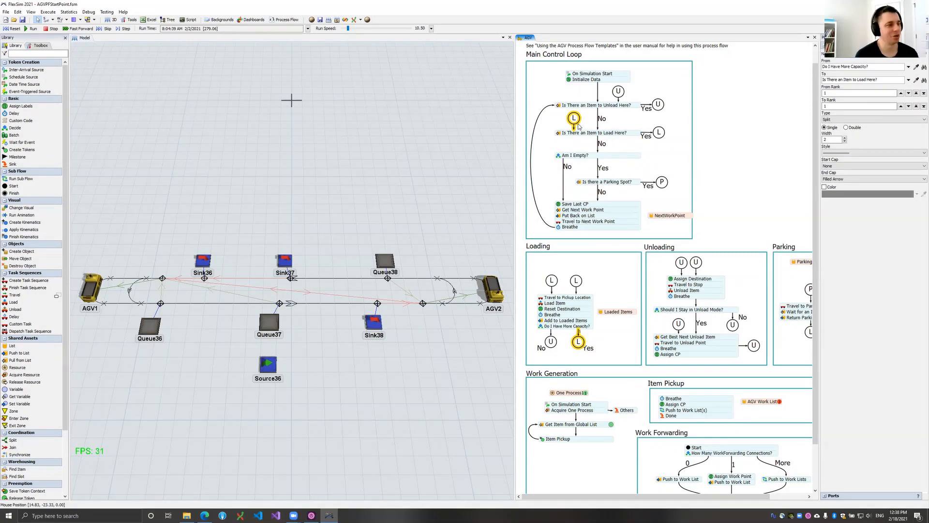
{"action": "left_click", "coordinate": [551, 342]}
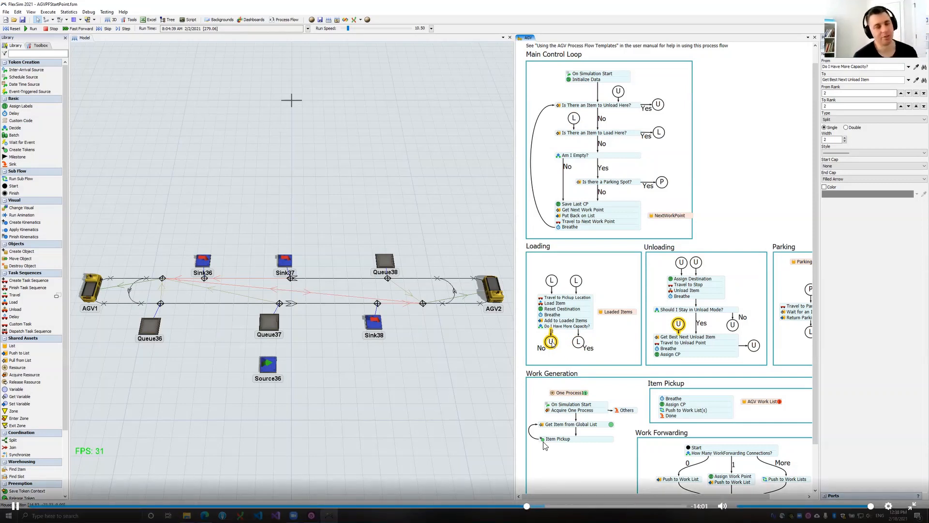
{"action": "left_click", "coordinate": [662, 184]}
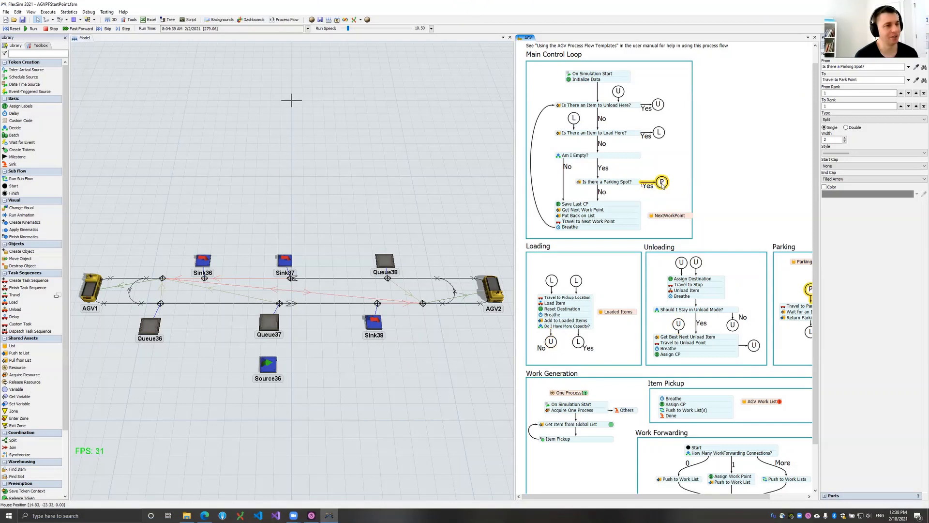
{"action": "left_click", "coordinate": [550, 342]}
{"action": "left_click", "coordinate": [577, 342]}
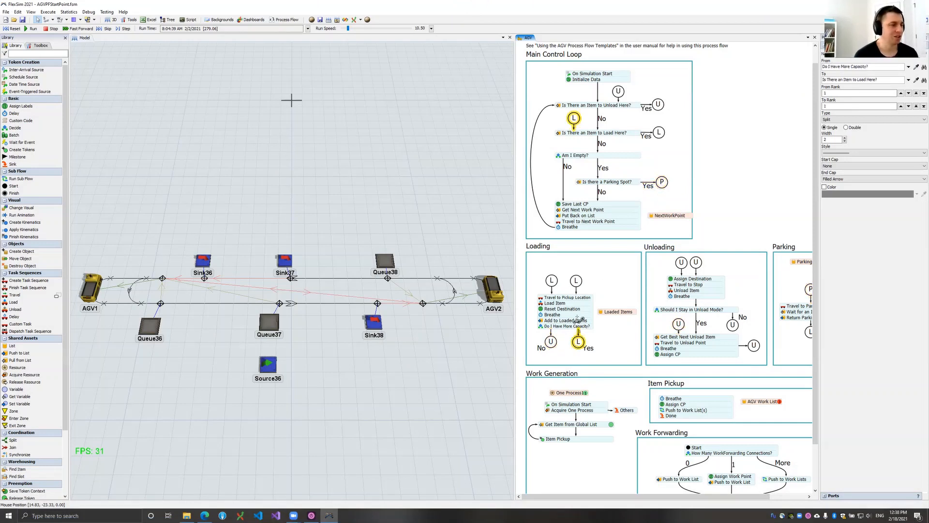
{"action": "left_click", "coordinate": [552, 281]}
{"action": "left_click", "coordinate": [576, 281]}
{"action": "left_click", "coordinate": [555, 282]}
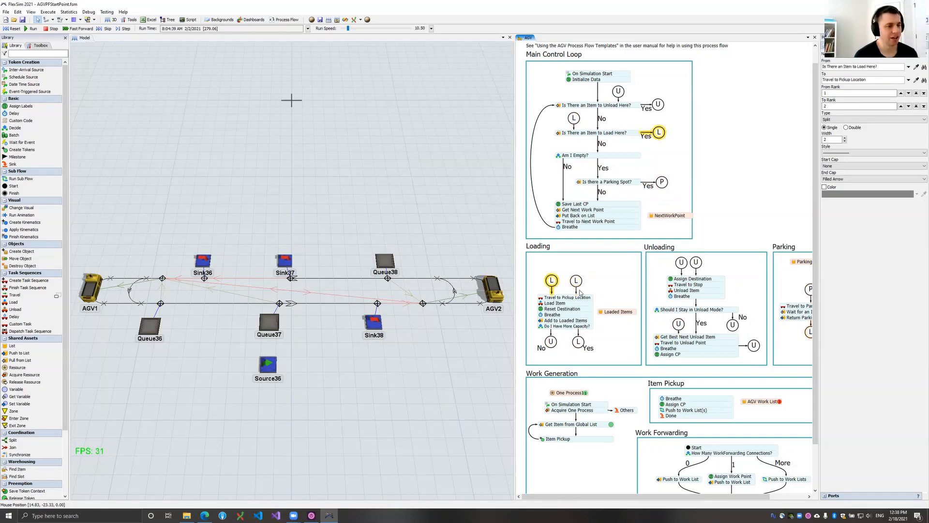
{"action": "left_click", "coordinate": [677, 324]}
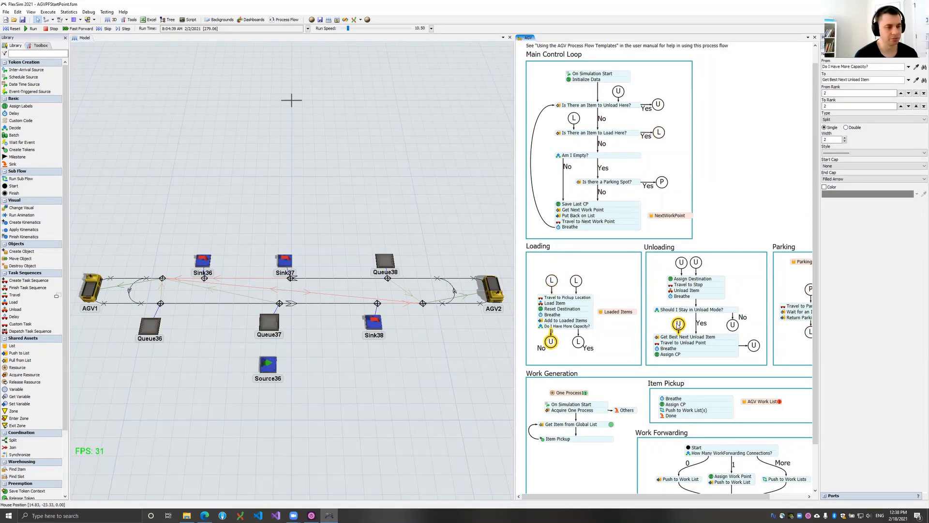
{"action": "left_click_drag", "start_coordinate": [616, 262], "coordinate": [627, 272]}
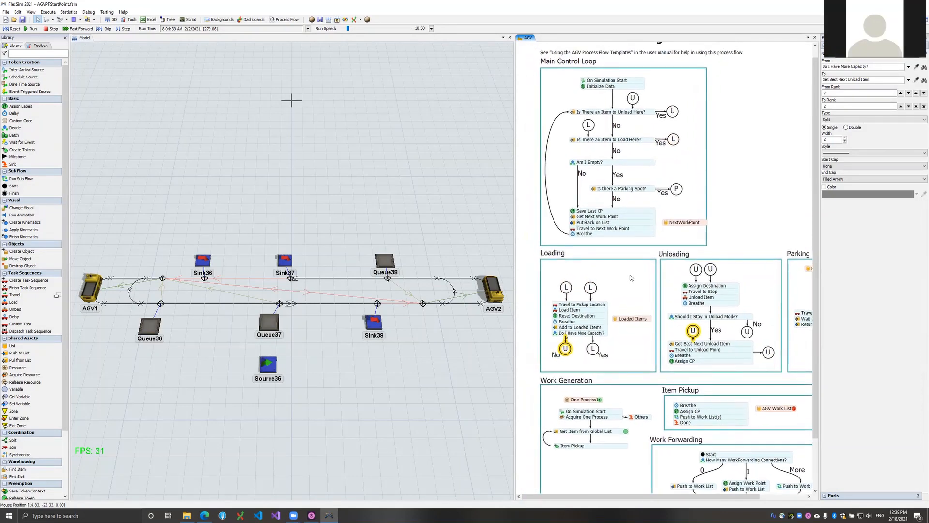
{"action": "scroll", "coordinate": [620, 274], "scroll_direction": "down", "scroll_amount": 1}
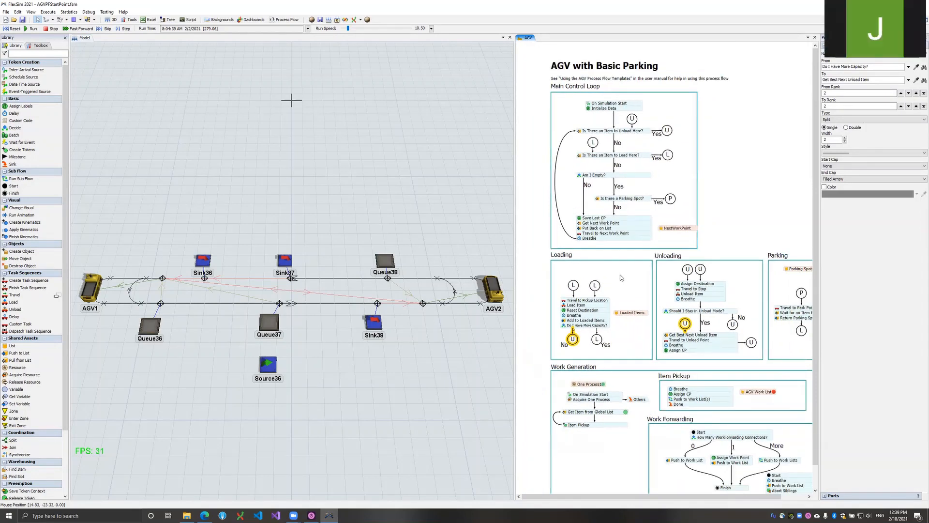
{"action": "left_click_drag", "start_coordinate": [620, 274], "coordinate": [609, 273]}
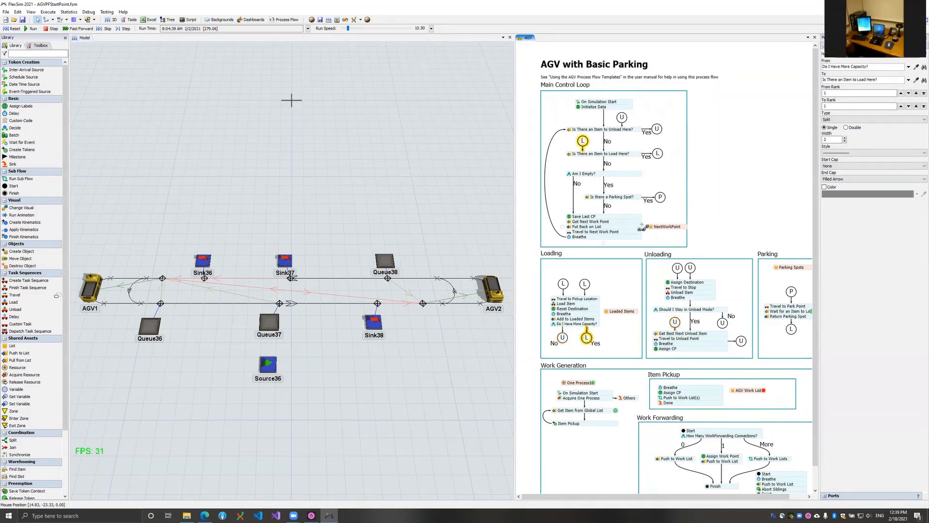
{"action": "left_click", "coordinate": [718, 218]}
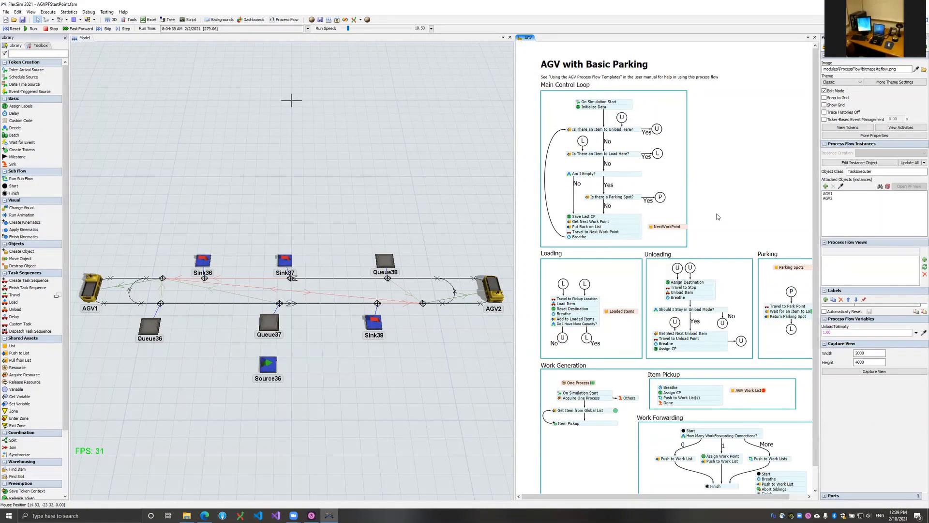
{"action": "left_click_drag", "start_coordinate": [716, 216], "coordinate": [700, 215]}
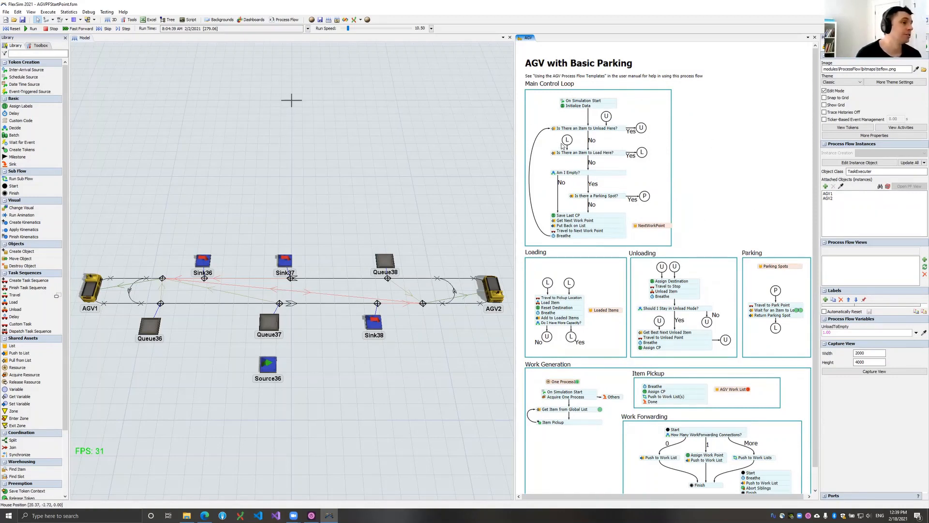
- Add an object process flow from the AGV with Heuristic Parking template and widen the process flow pane to show all its blocks
{"action": "left_click", "coordinate": [284, 21]}
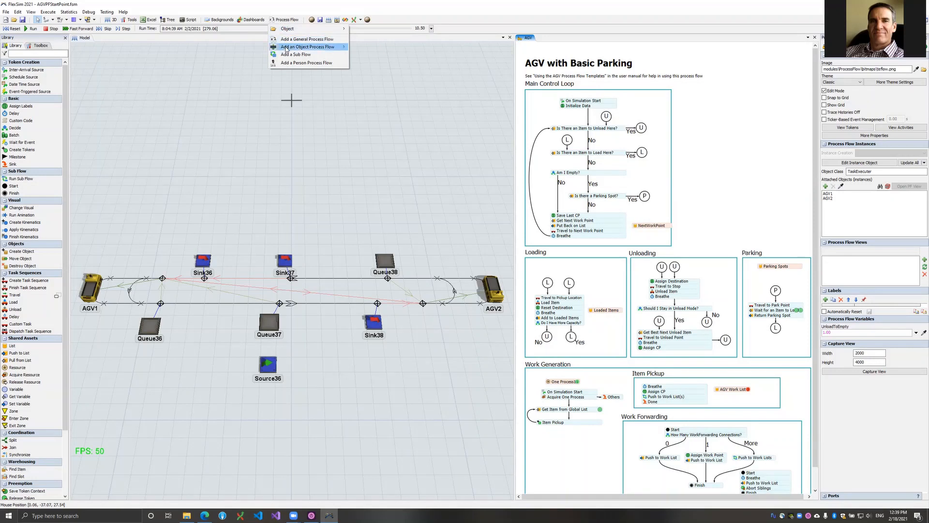
{"action": "mouse_move", "coordinate": [342, 49]}
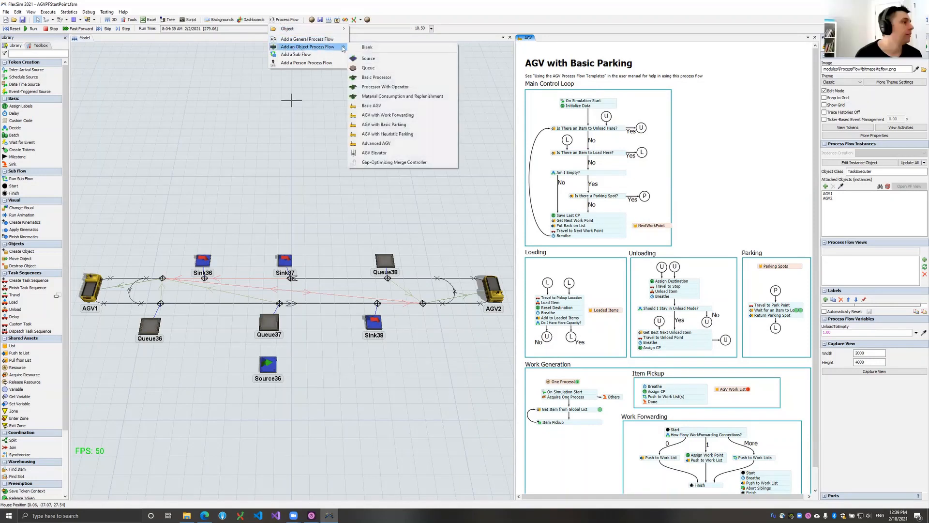
{"action": "left_click", "coordinate": [412, 134]}
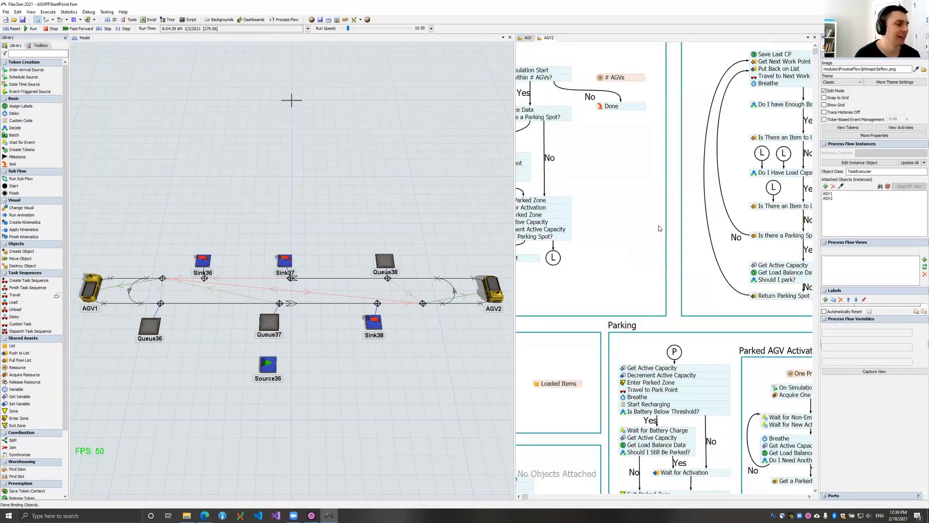
{"action": "scroll", "coordinate": [654, 220], "scroll_direction": "down", "scroll_amount": 1}
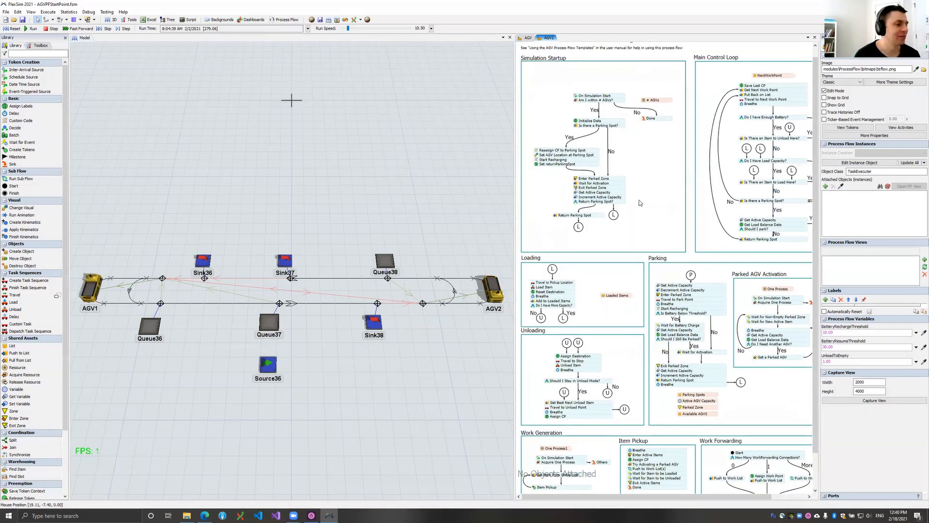
{"action": "scroll", "coordinate": [610, 236], "scroll_direction": "down", "scroll_amount": 2}
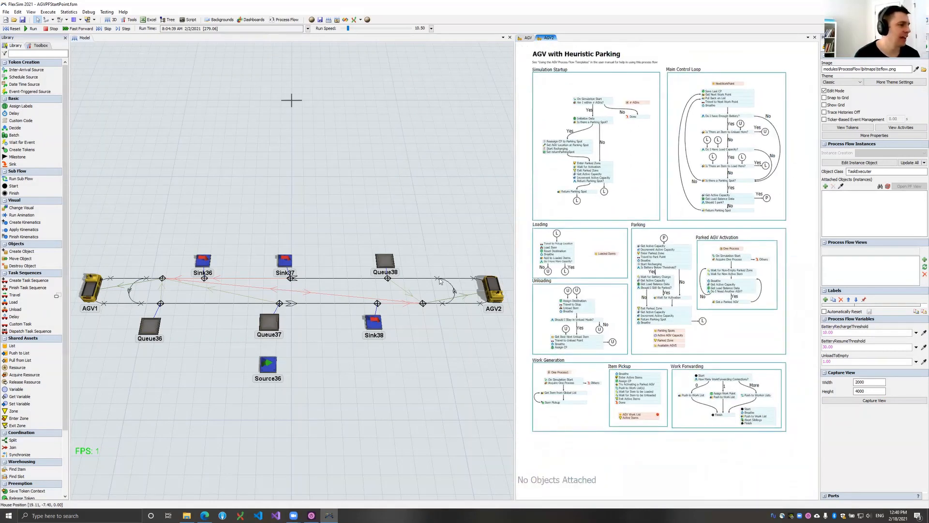
{"action": "left_click_drag", "start_coordinate": [439, 279], "coordinate": [415, 269]}
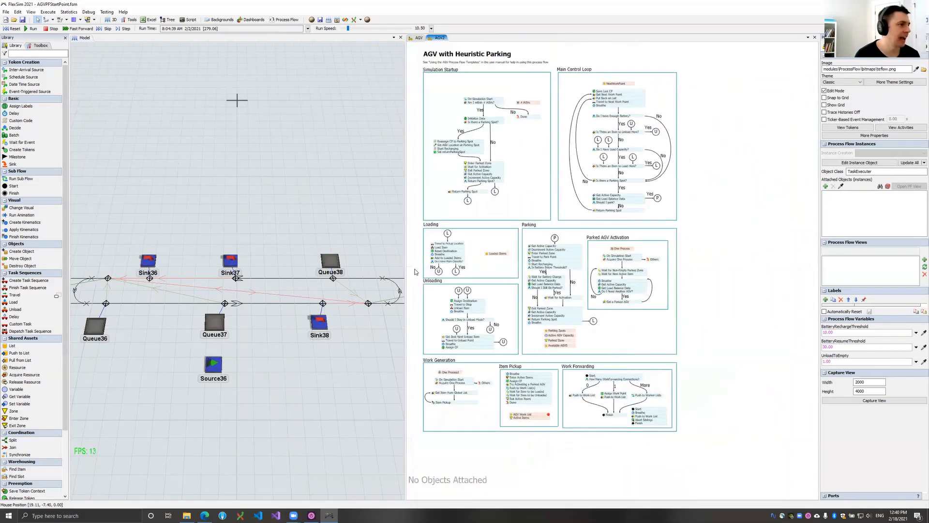
{"action": "scroll", "coordinate": [411, 272], "scroll_direction": "up", "scroll_amount": 1}
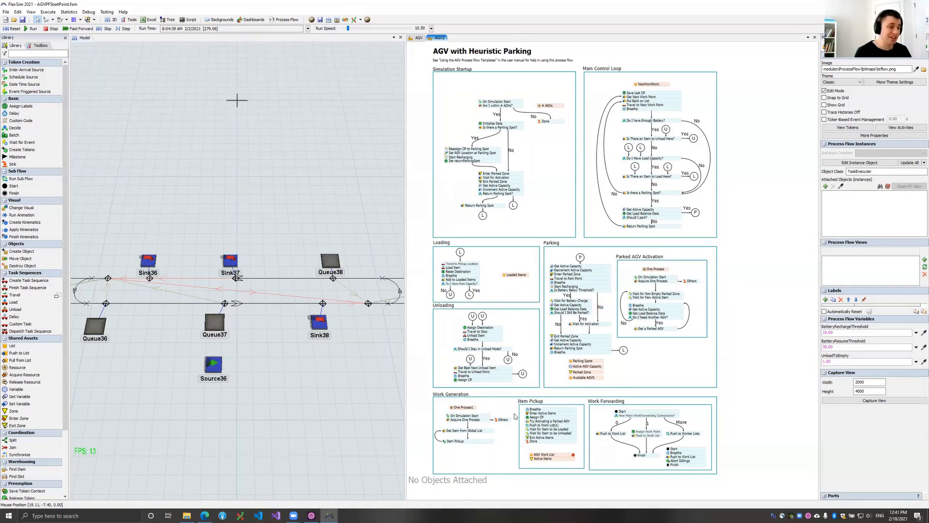
{"action": "left_click", "coordinate": [536, 425]}
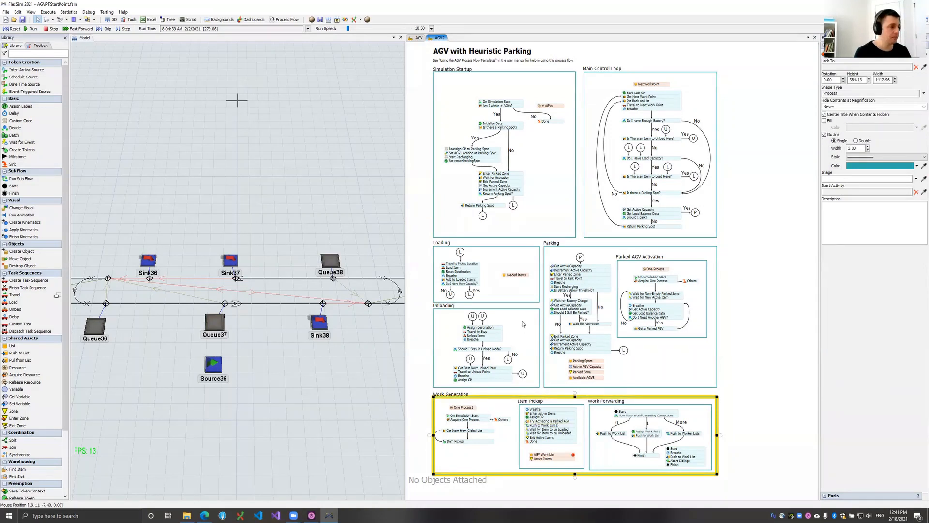
{"action": "left_click", "coordinate": [522, 324]}
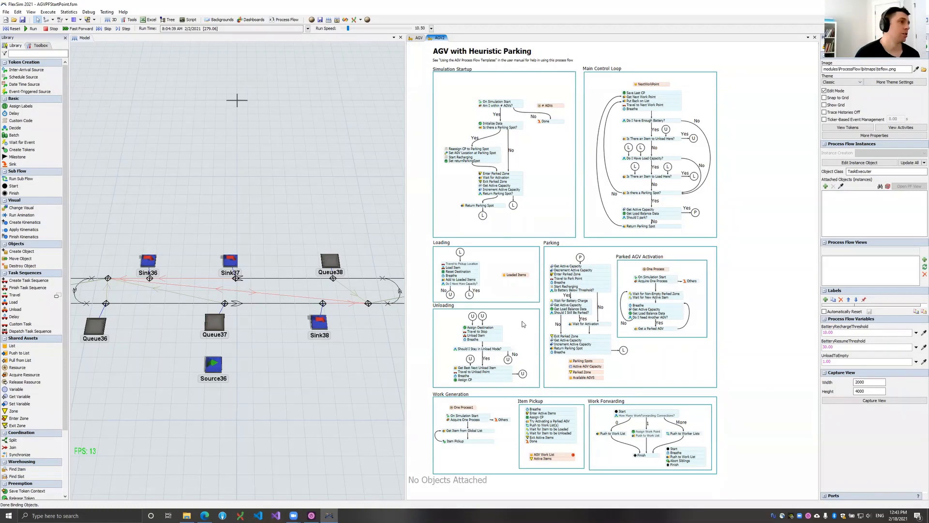
- Add an object process flow from the Advanced AGV template and bring its blocks into view
{"action": "left_click", "coordinate": [284, 19]}
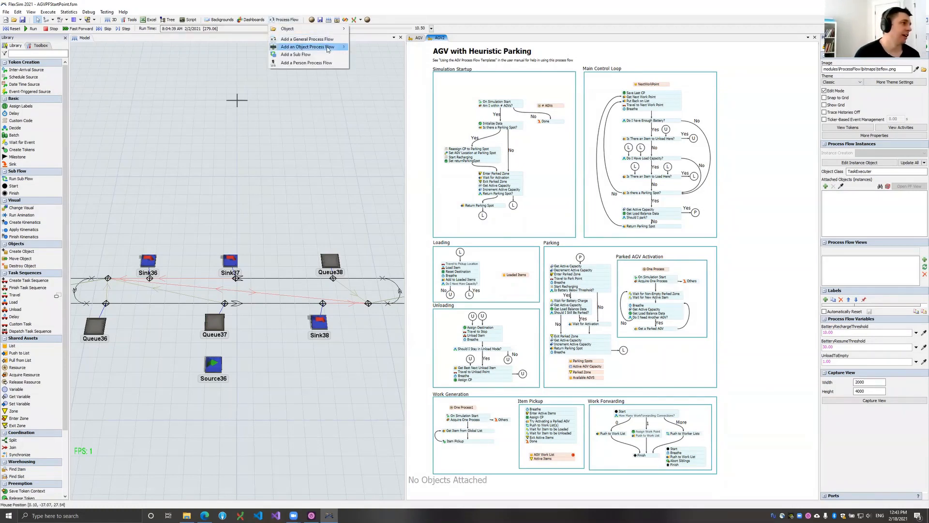
{"action": "mouse_move", "coordinate": [328, 48]}
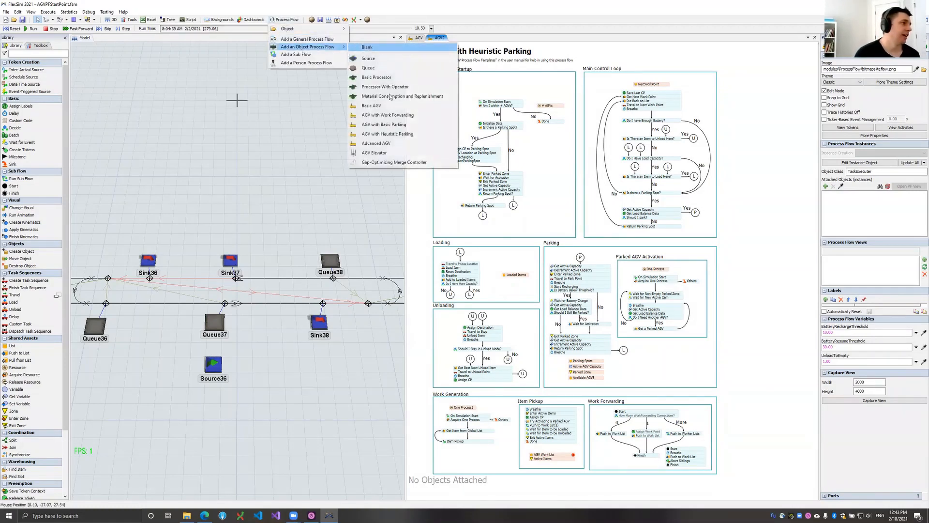
{"action": "left_click", "coordinate": [387, 144]}
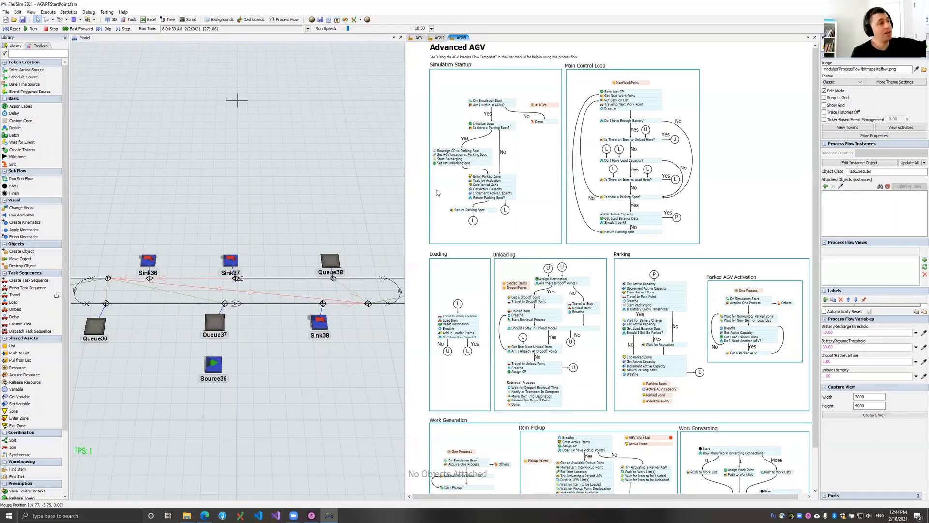
{"action": "left_click", "coordinate": [462, 39]}
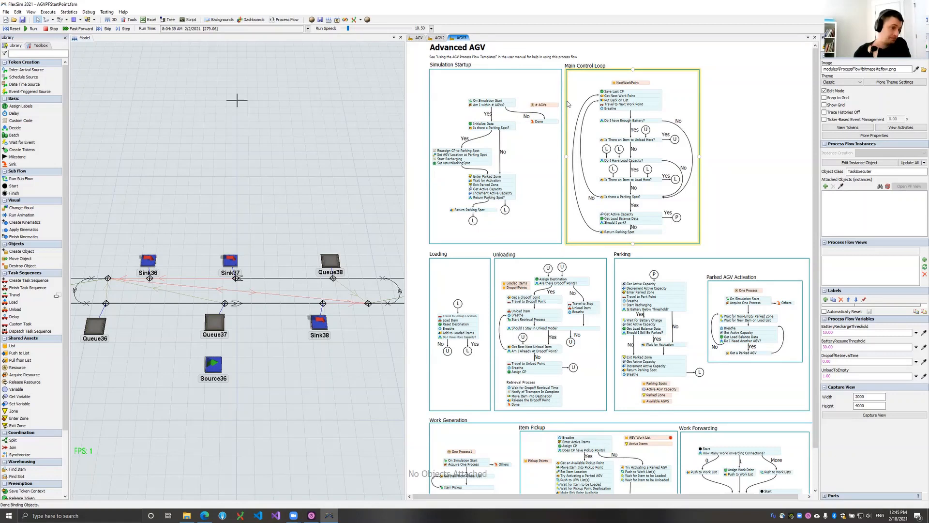
{"action": "left_click_drag", "start_coordinate": [769, 153], "coordinate": [748, 157]}
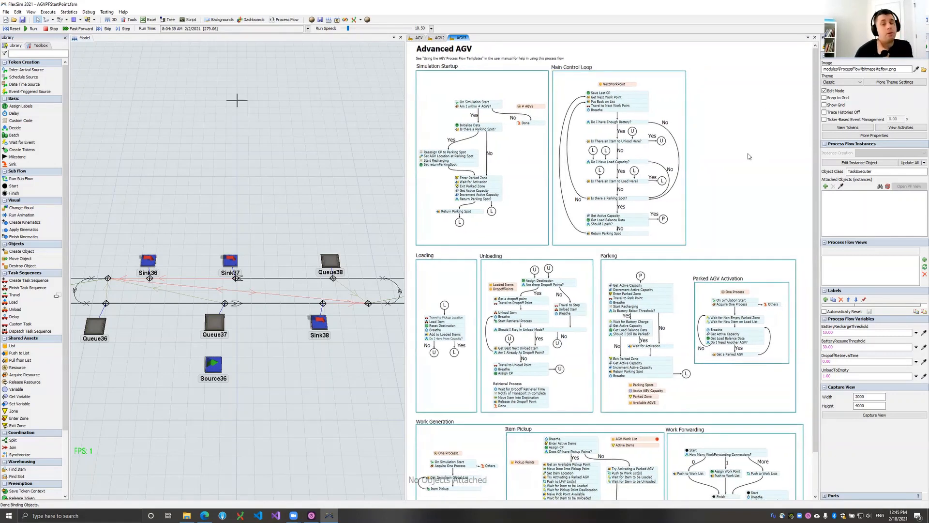